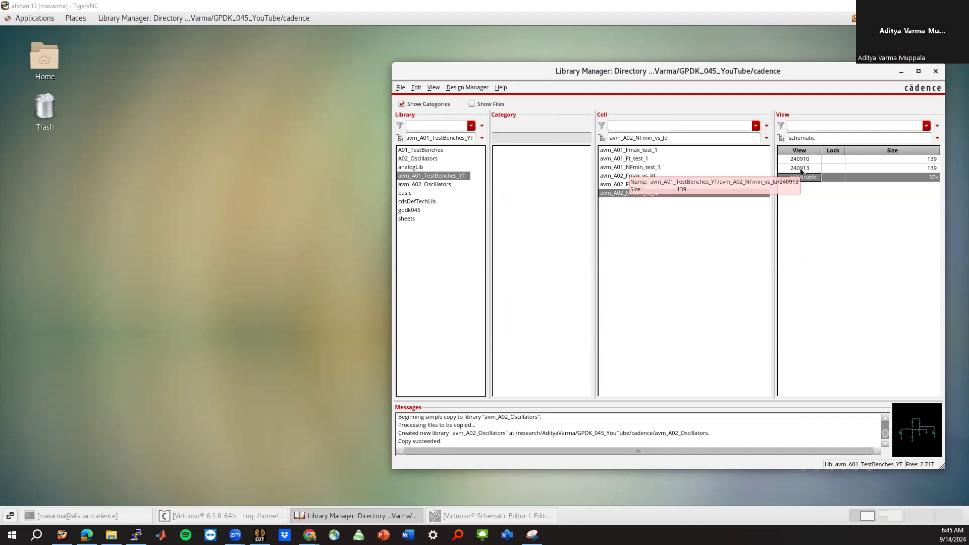
Open simulation state 240913 of avm_A02_NFmin_vs_Jd, widen the output values to read Jd_opt, and close the session.
double_click(801, 168)
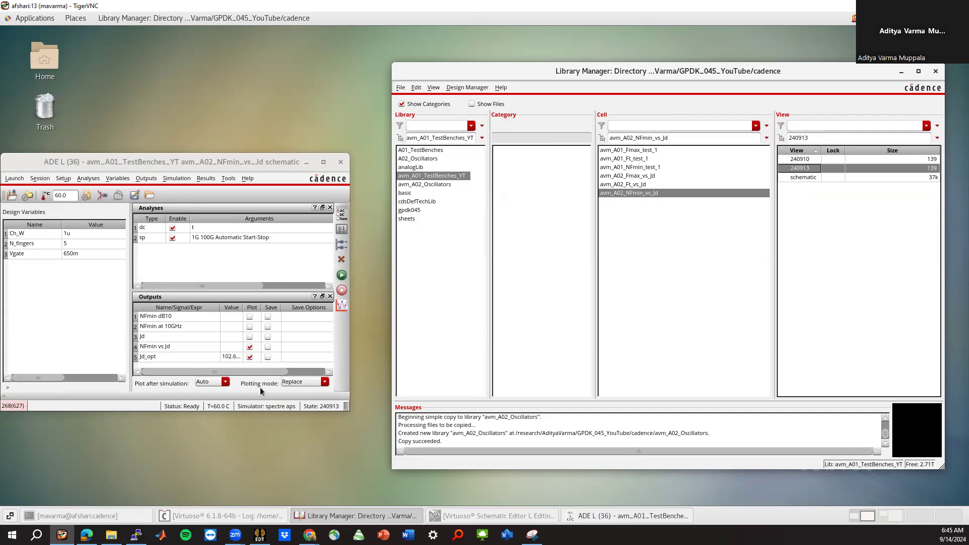
left_click(239, 420)
left_click_drag(239, 420, 239, 435)
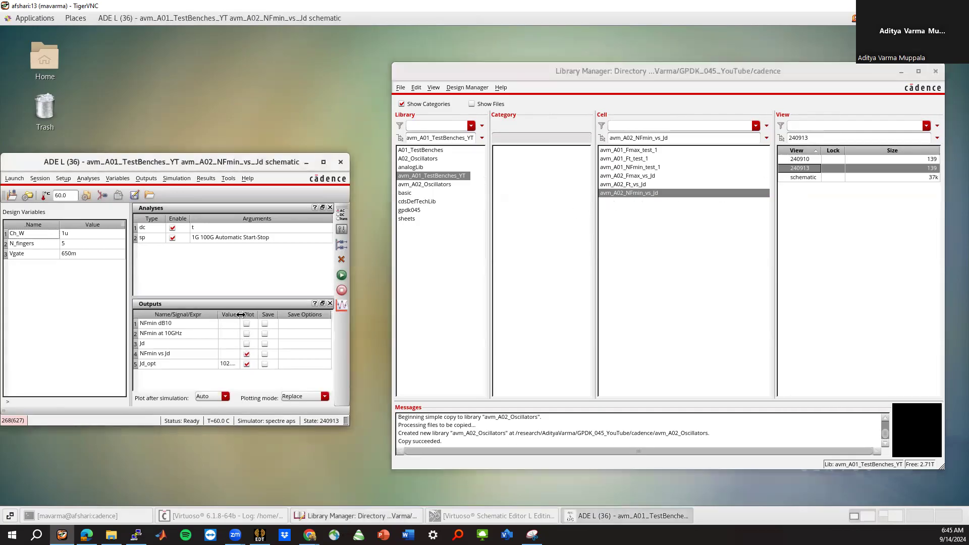
left_click(237, 313)
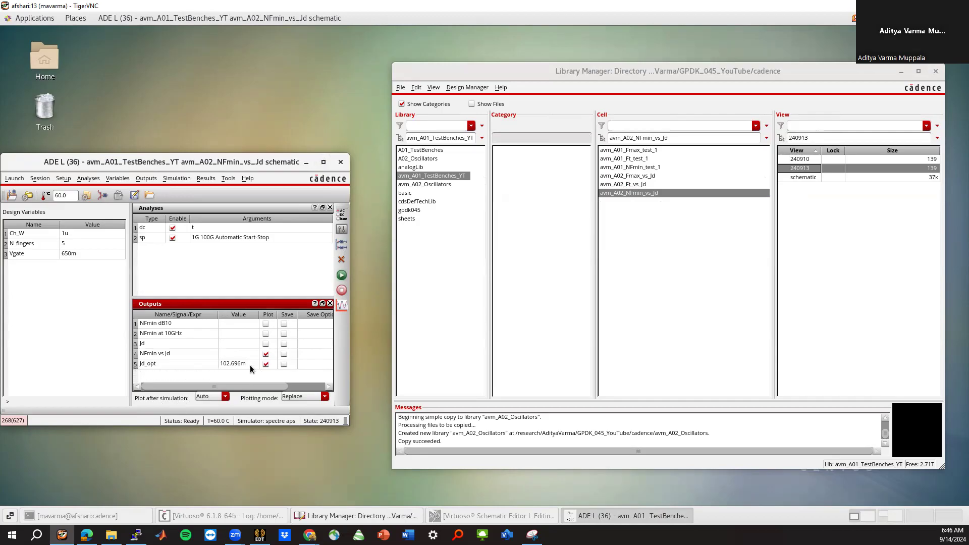
left_click(341, 162)
Open simulation state 240913 of avm_A02_Ft_vs_Jd, enlarge the outputs to read Jd_opt, and close the session.
left_click(643, 185)
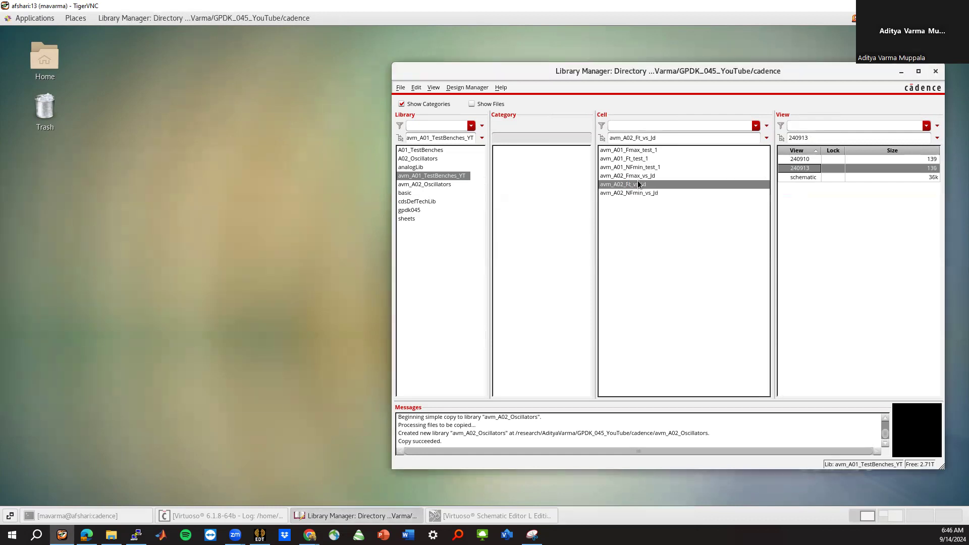
double_click(797, 168)
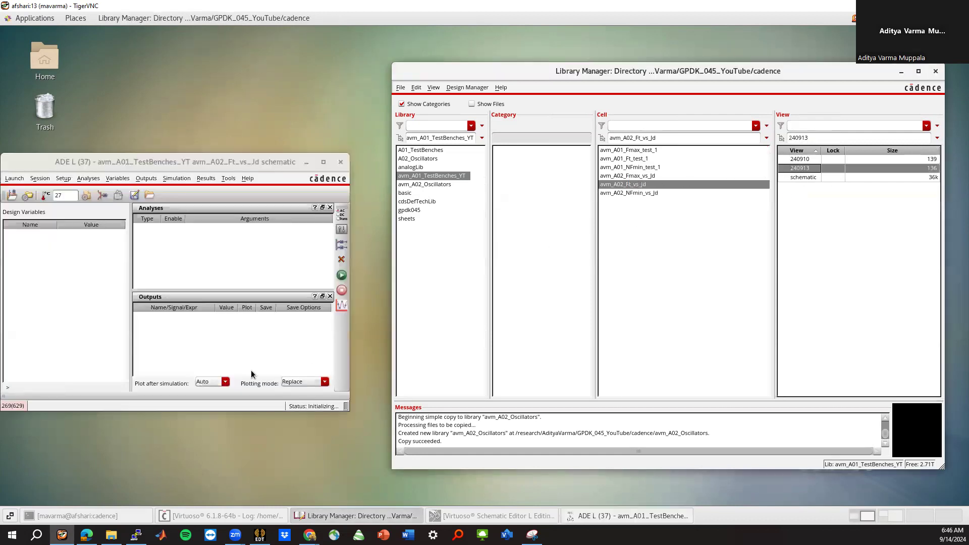
left_click_drag(198, 410, 194, 457)
left_click_drag(239, 329, 260, 329)
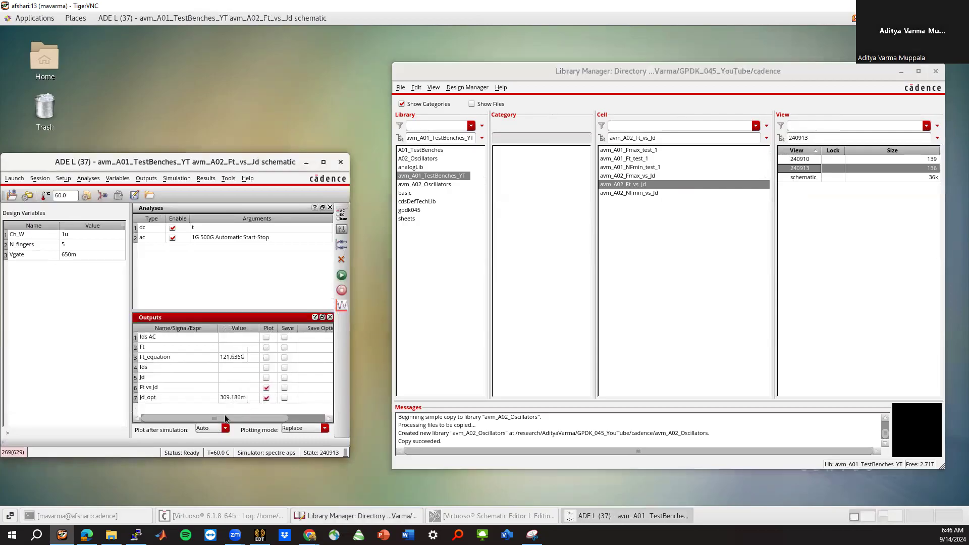
left_click(341, 162)
Open simulation state 240913 of avm_A02_Fmax_vs_Jd, expand the outputs list to read Jd_opt, and close the session.
left_click(640, 175)
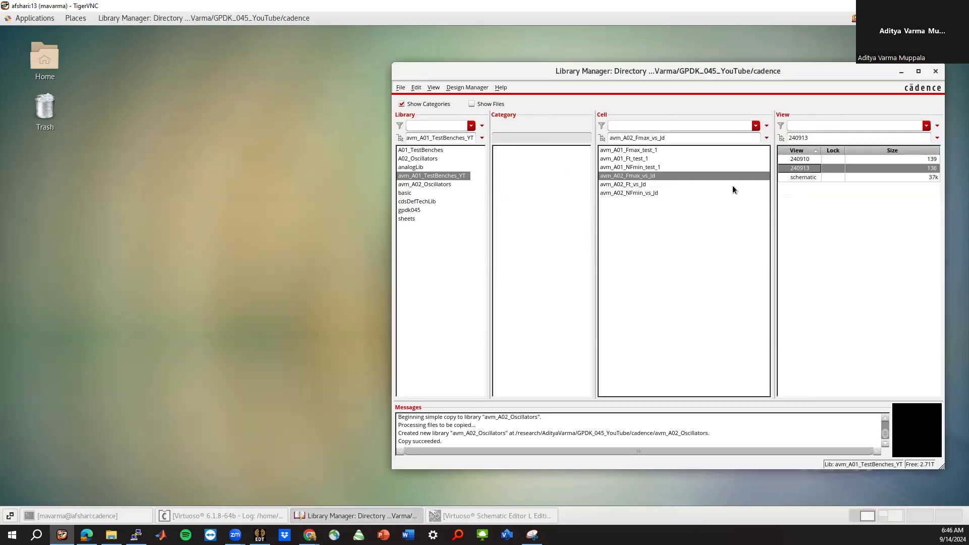
double_click(799, 168)
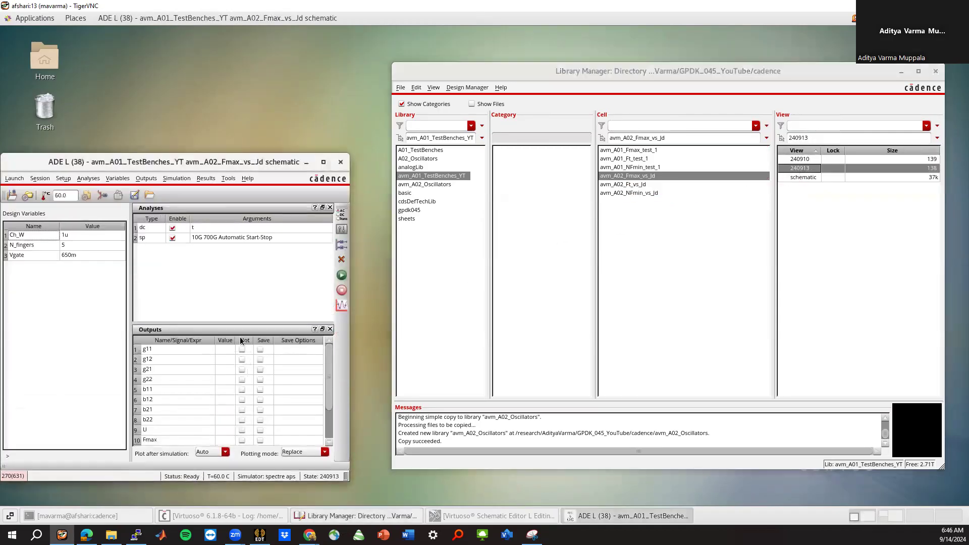
left_click_drag(237, 327, 276, 287)
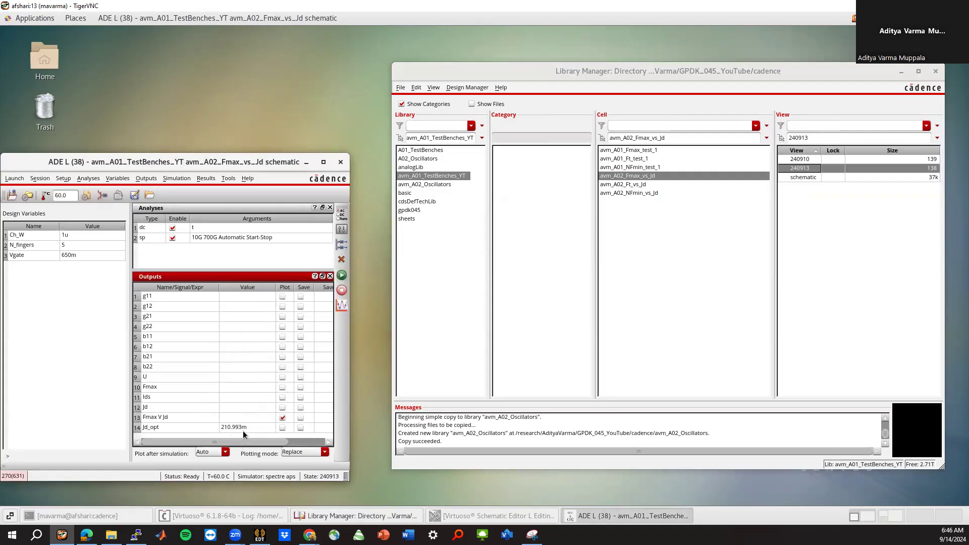
left_click(340, 162)
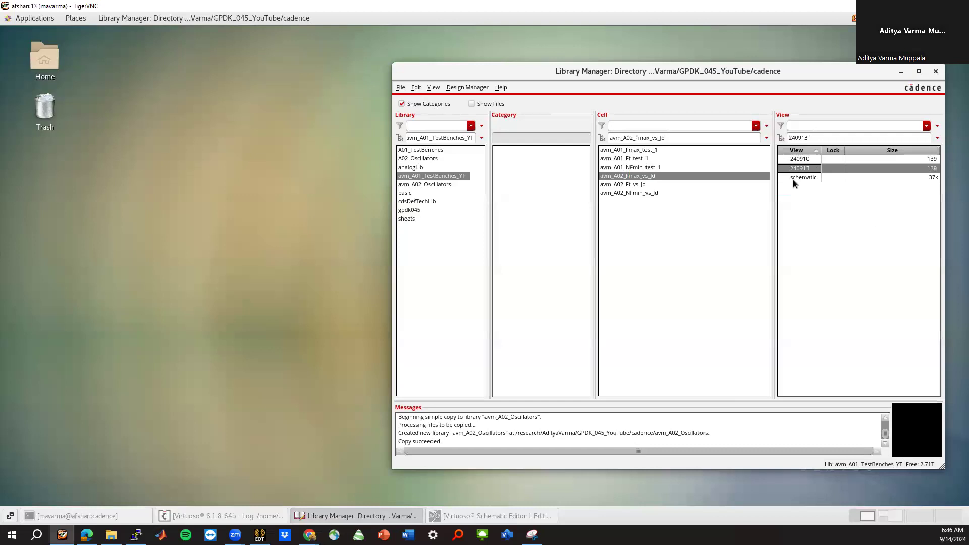
Open the avm_A02_NFmin_vs_Jd schematic and launch ADE L for it, placing its window beside the schematic.
left_click(647, 194)
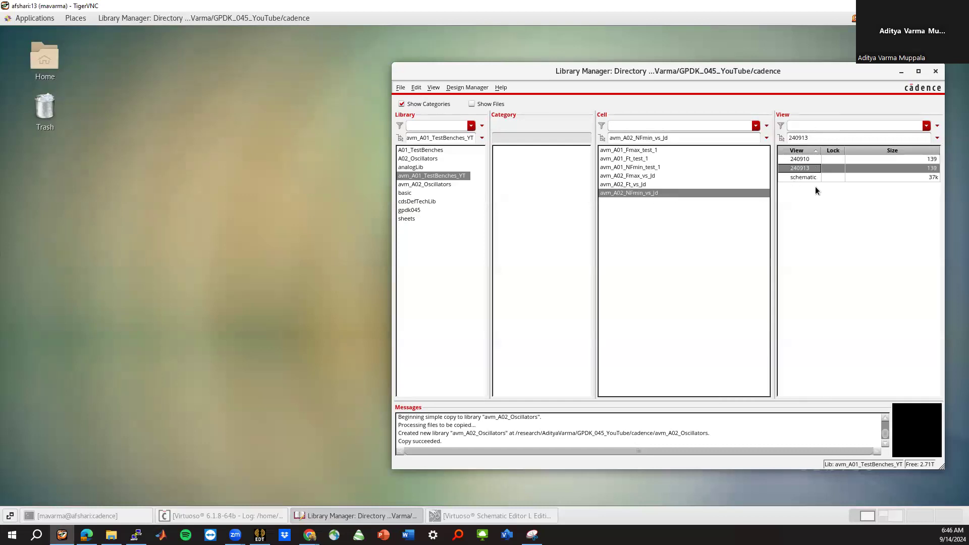
double_click(803, 177)
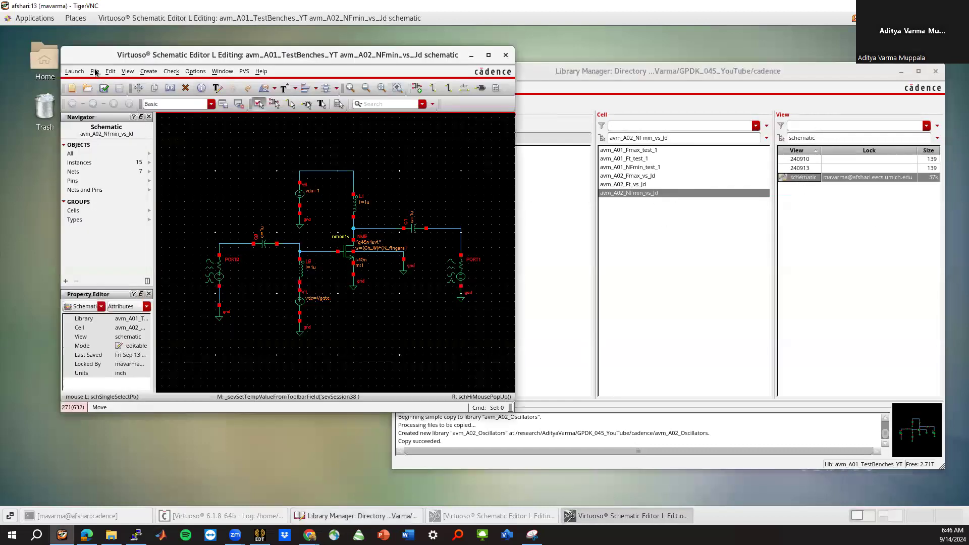
left_click(74, 71)
left_click(77, 84)
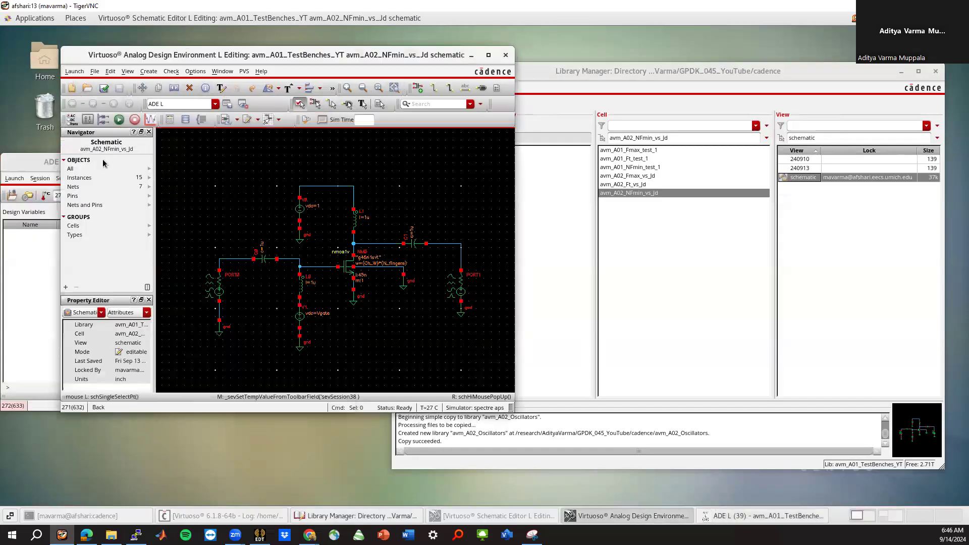
left_click_drag(31, 169, 568, 82)
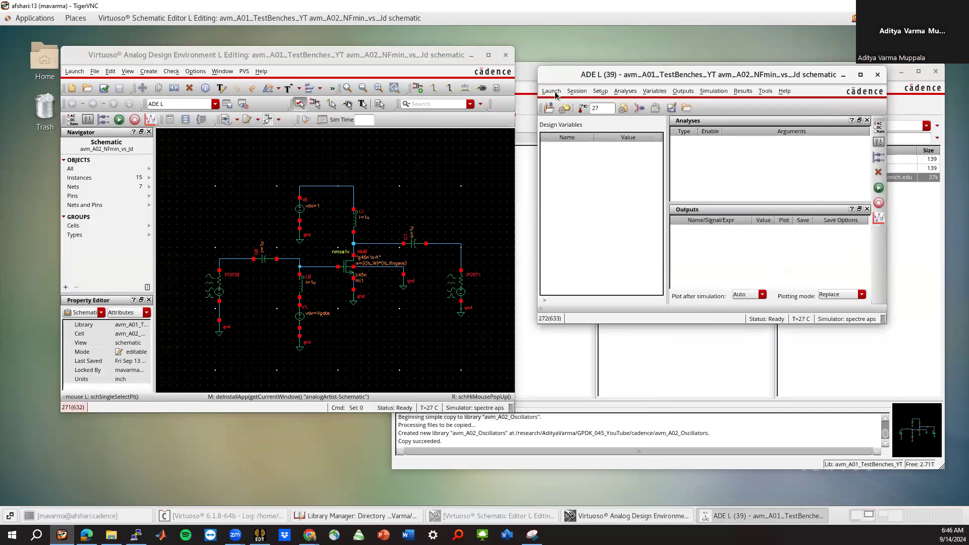
Load the saved cellview state 240913 of avm_A02_NFmin_vs_Jd into the ADE L session.
left_click(577, 92)
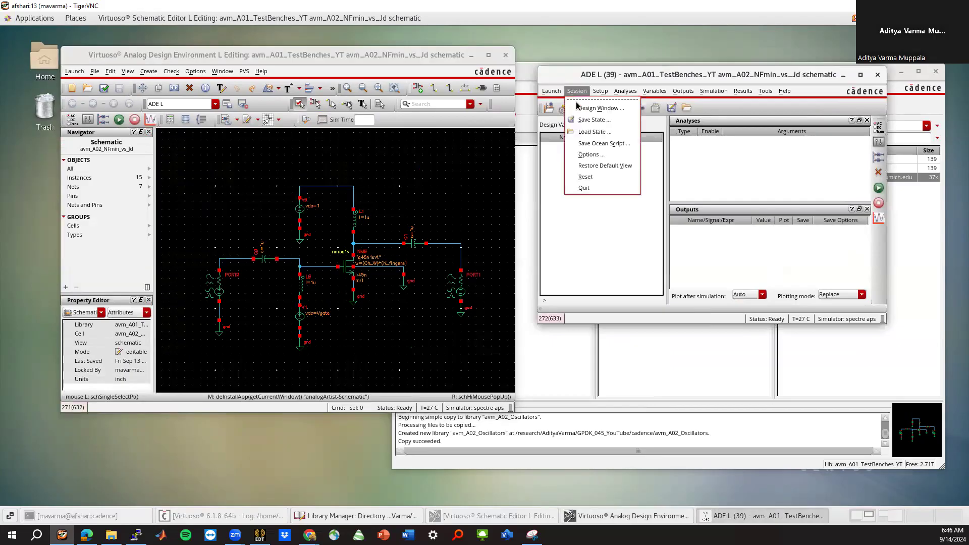
left_click(581, 130)
left_click(351, 100)
left_click(344, 292)
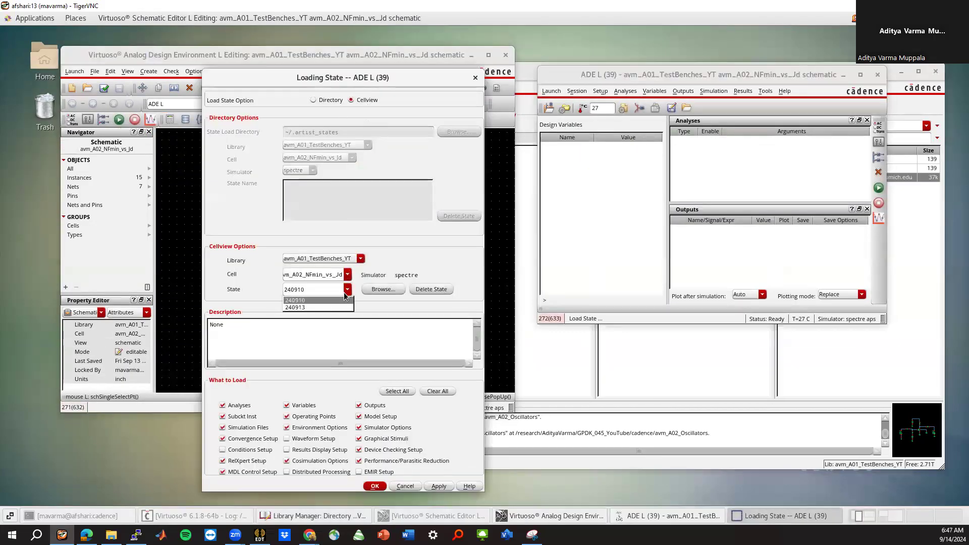
left_click(314, 306)
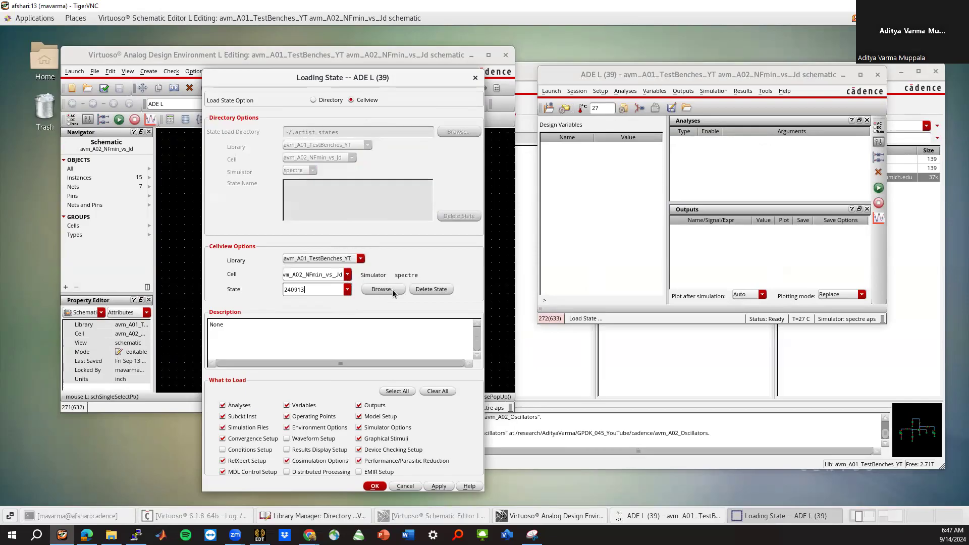
left_click(375, 486)
Run the simulation with the loaded setup and put the Spectre log window out of the way.
left_click(726, 200)
left_click(875, 188)
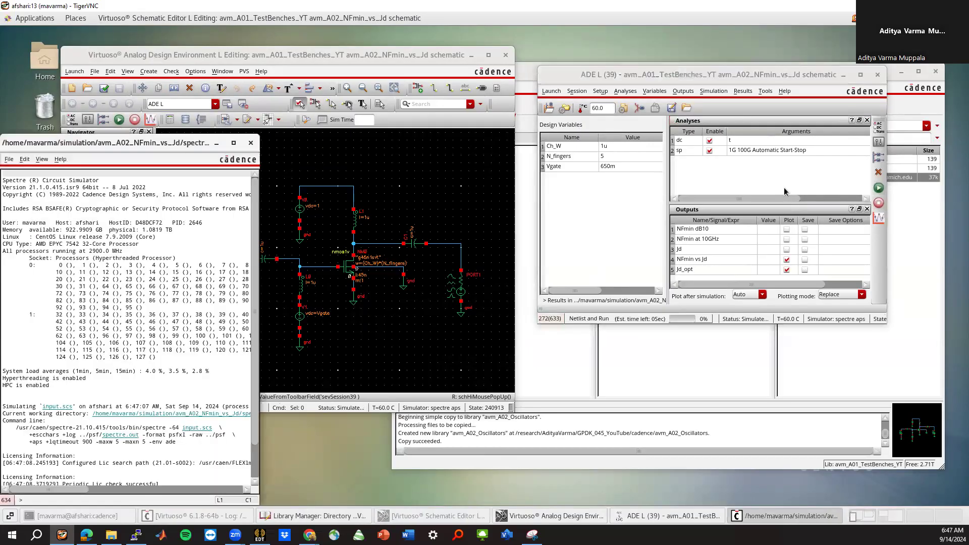
left_click(217, 143)
left_click(741, 92)
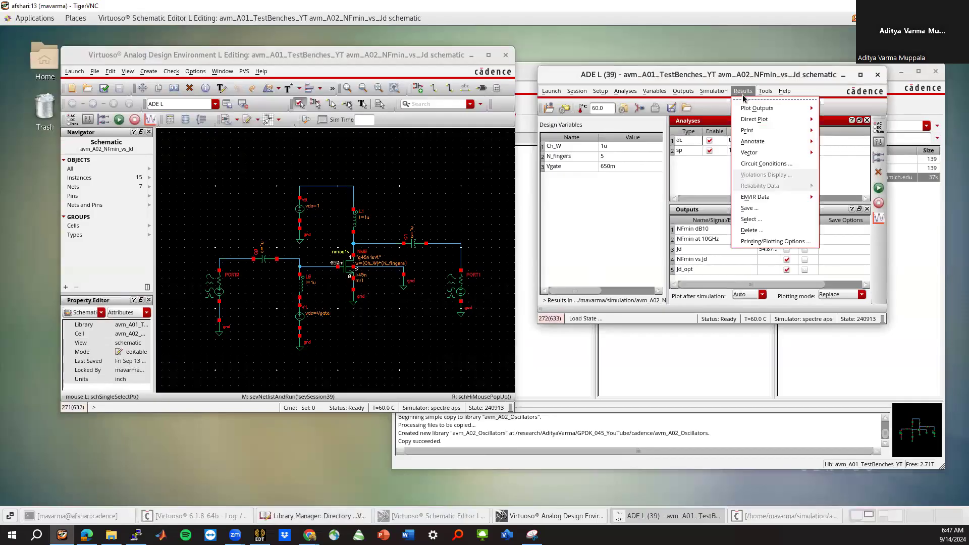
mouse_move(759, 90)
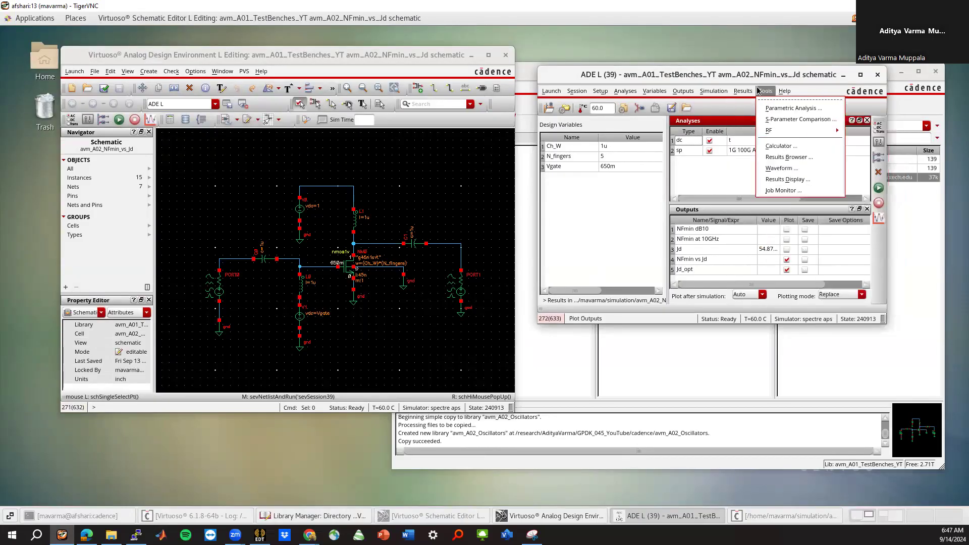
left_click(779, 146)
left_click(429, 101)
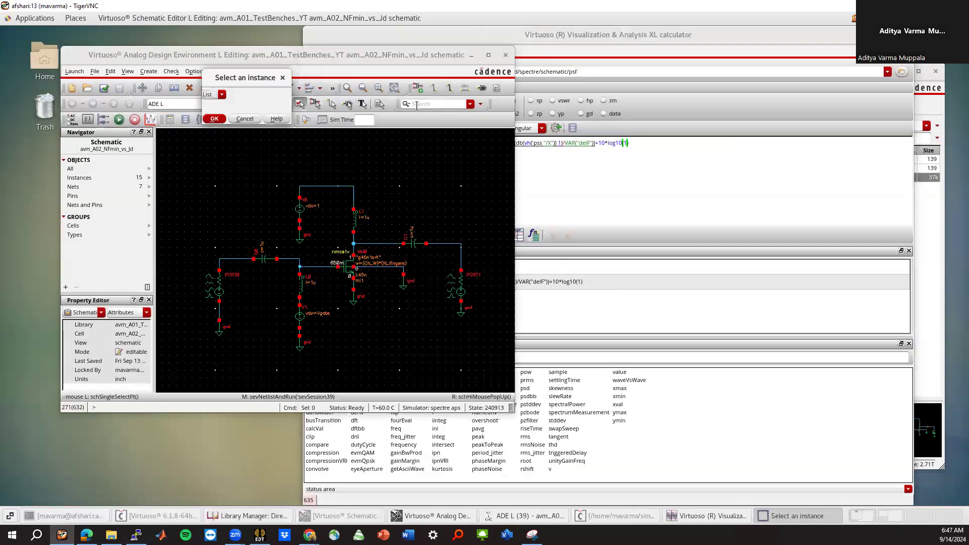
left_click(347, 266)
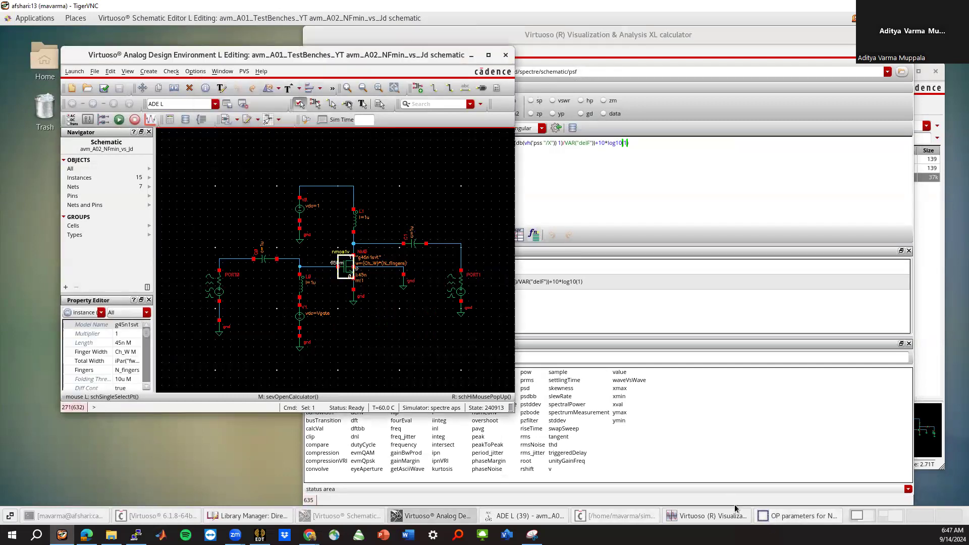
left_click(773, 517)
left_click(282, 77)
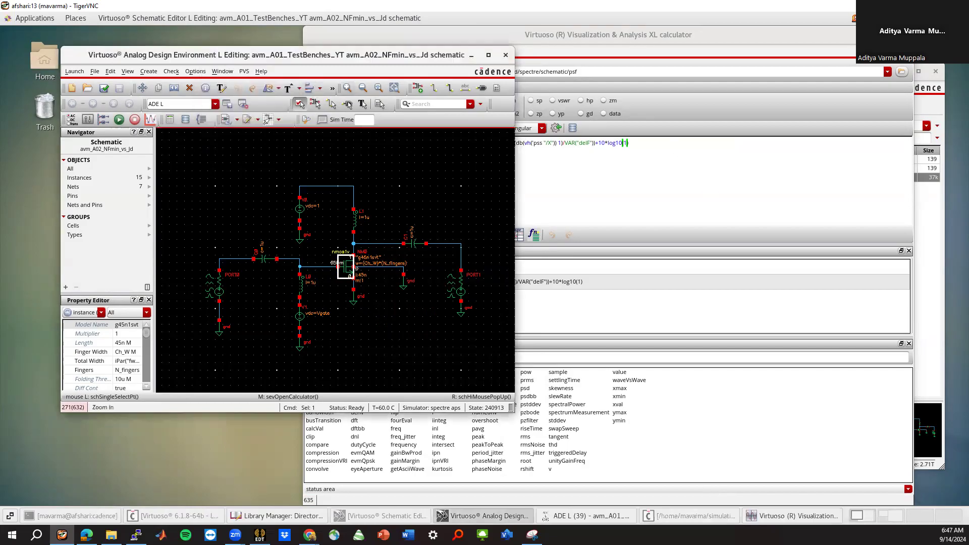
left_click(904, 35)
Print the DC operating points of the NMOS transistor NM0 and move the results clear for reading.
left_click(740, 91)
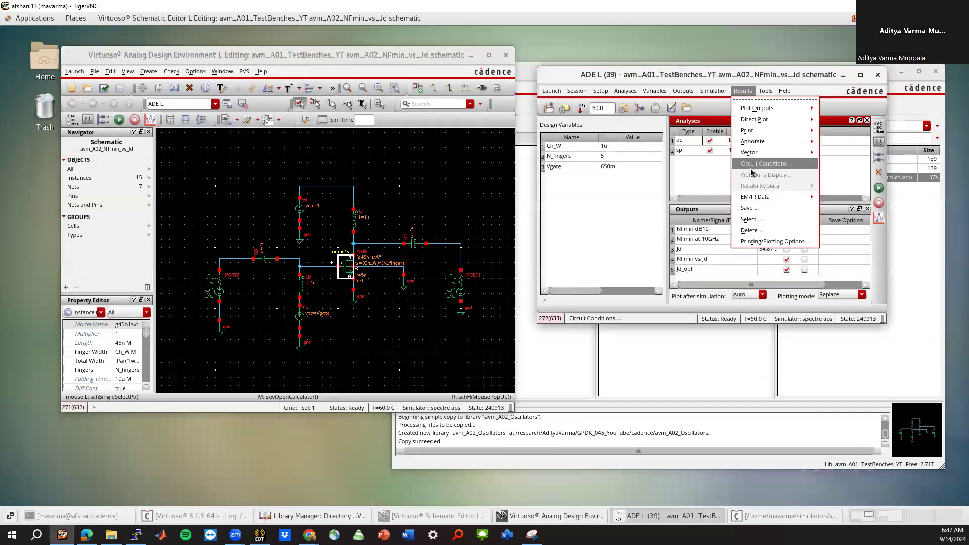
mouse_move(758, 130)
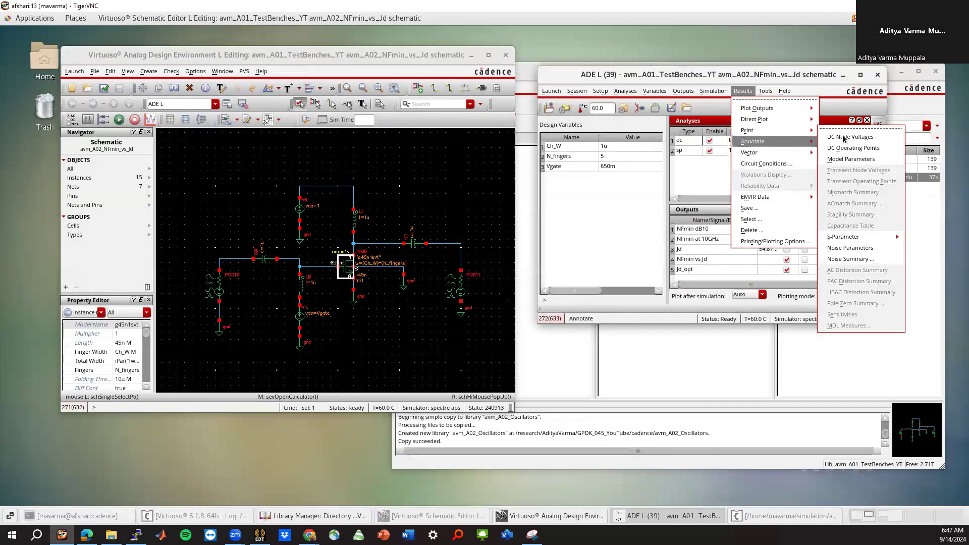
left_click(853, 147)
left_click(346, 263)
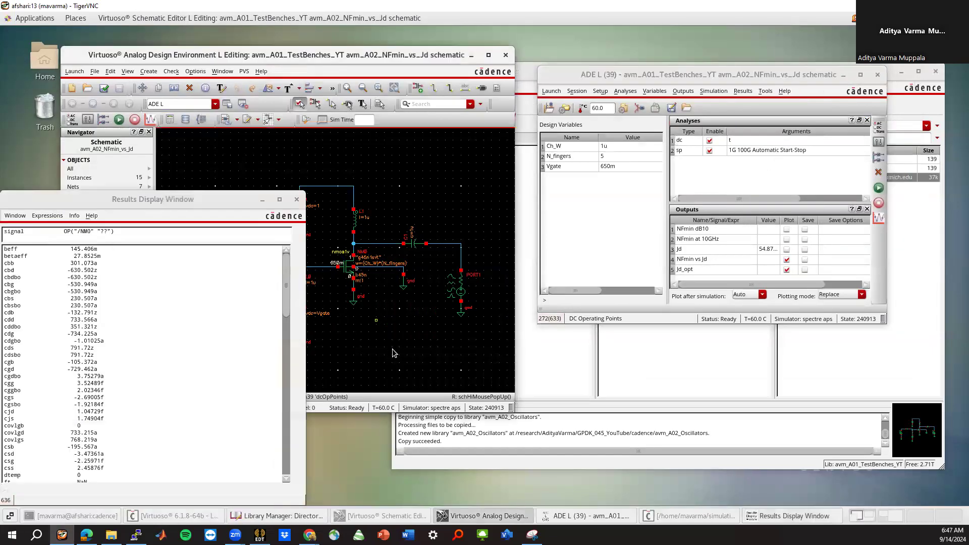
left_click_drag(122, 202, 254, 117)
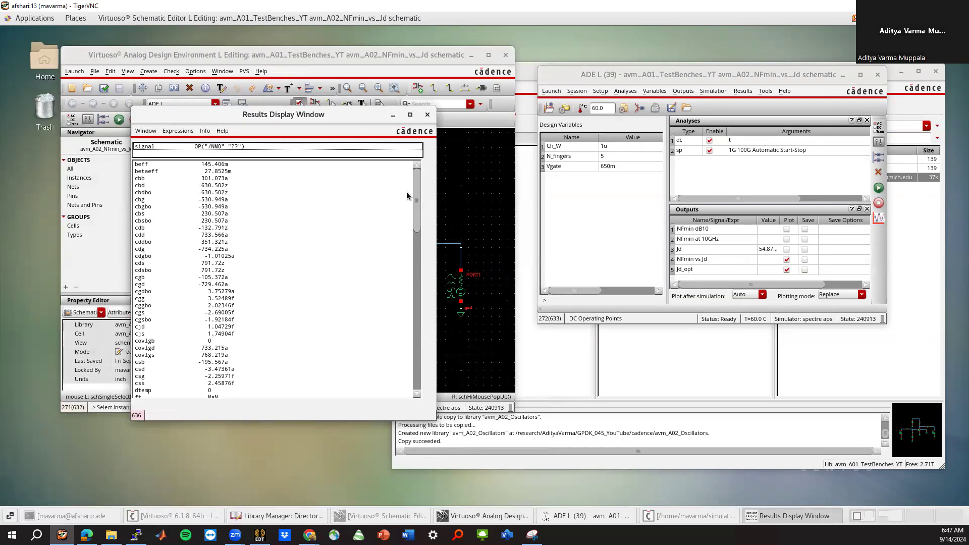
Highlight cgg in the transistor's operating-point results, examine the capacitance and gm entries, and close the results.
left_click_drag(416, 190, 415, 200)
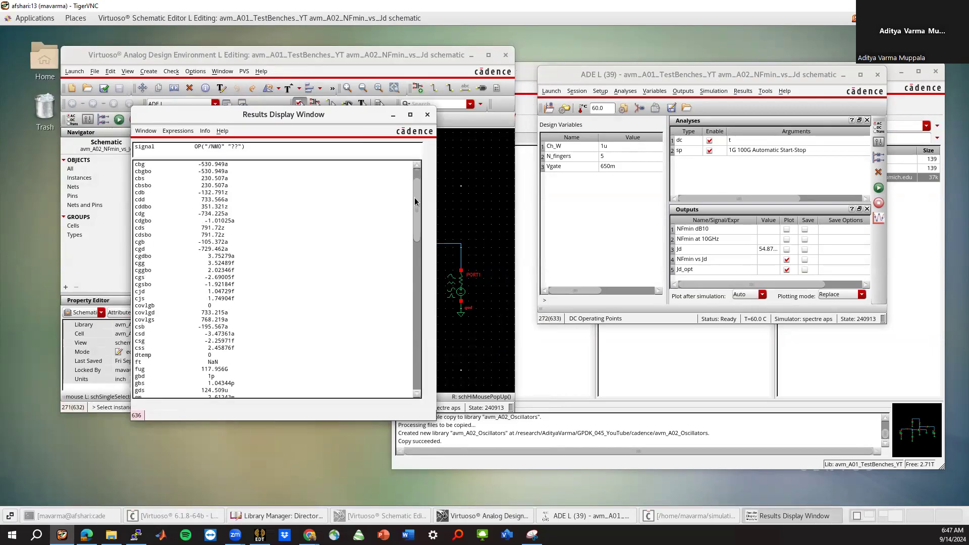
left_click(225, 263)
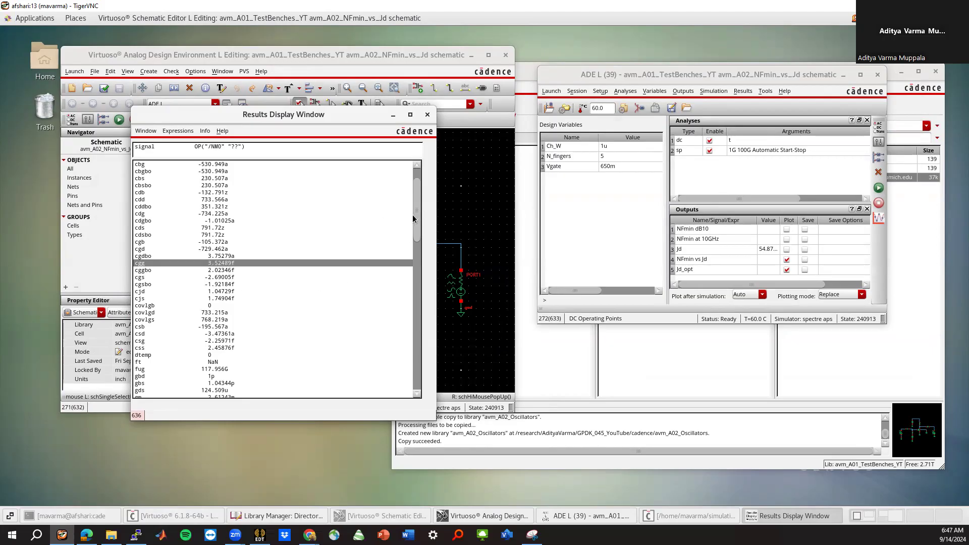
scroll(419, 244, "down", 3)
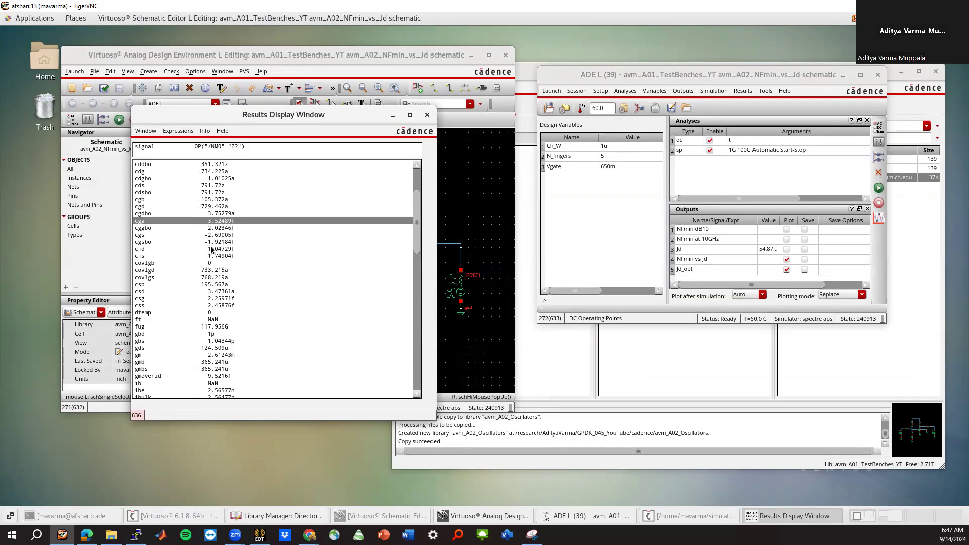
left_click_drag(417, 232, 415, 240)
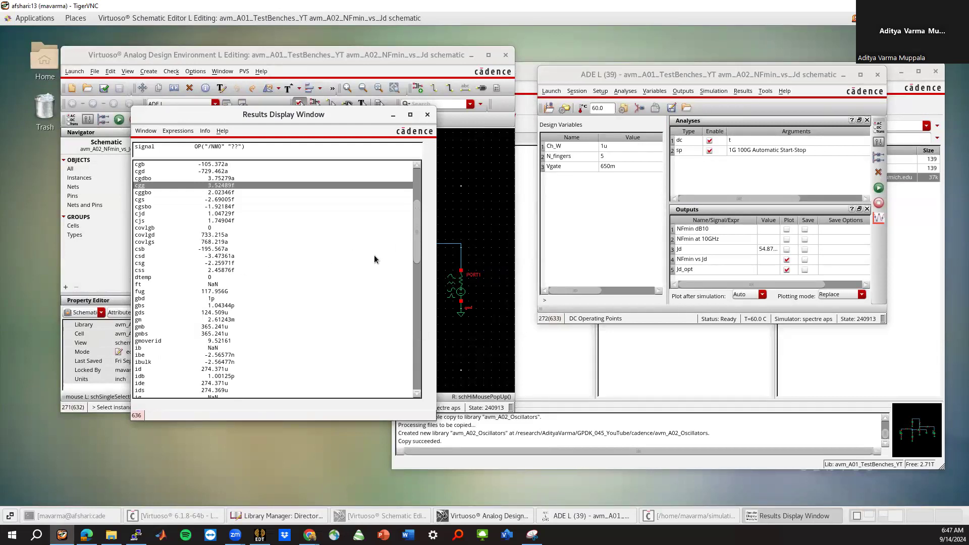
mouse_move(416, 232)
left_mouse_down()
mouse_move(416, 250)
mouse_move(415, 215)
left_mouse_up()
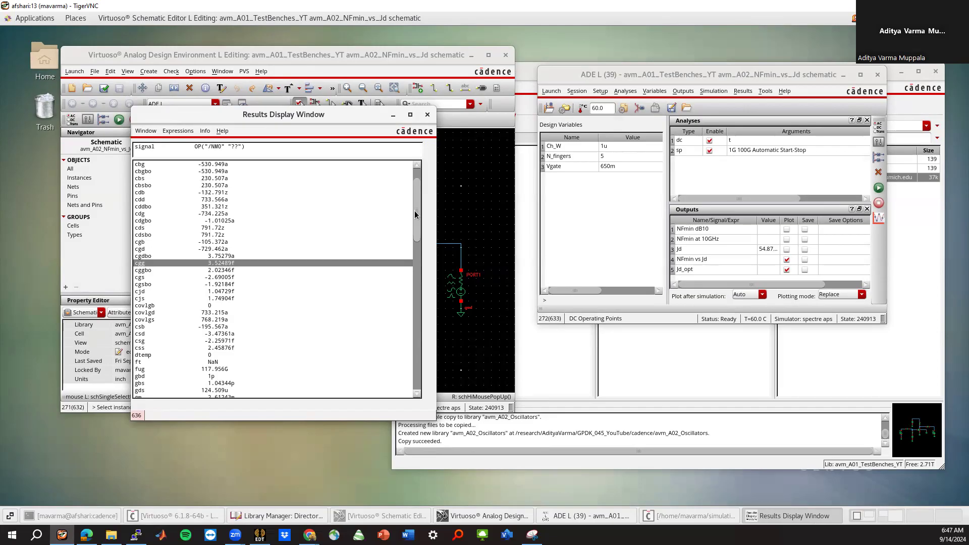
left_click(426, 114)
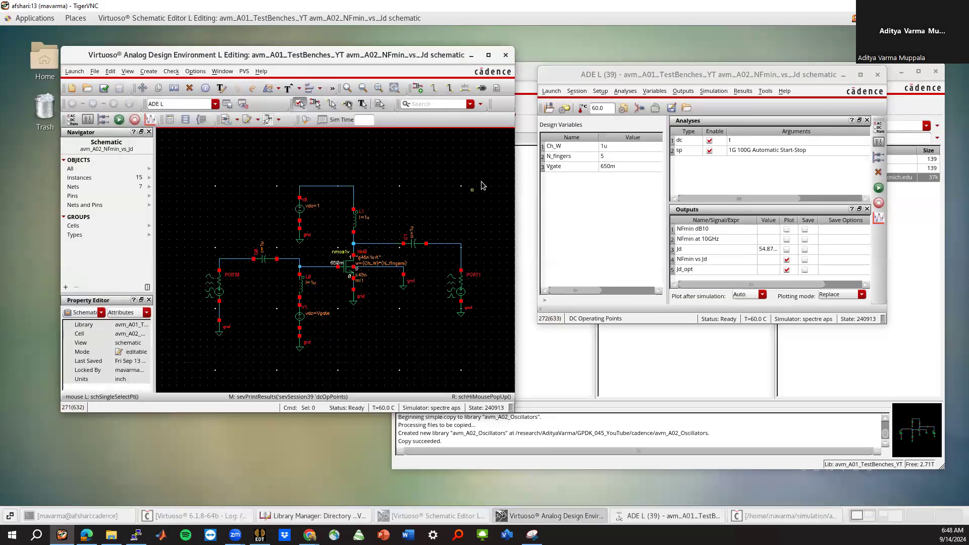
Close the avm_A02_NFmin_vs_Jd schematic and its ADE L session to return to the library list.
left_click(506, 54)
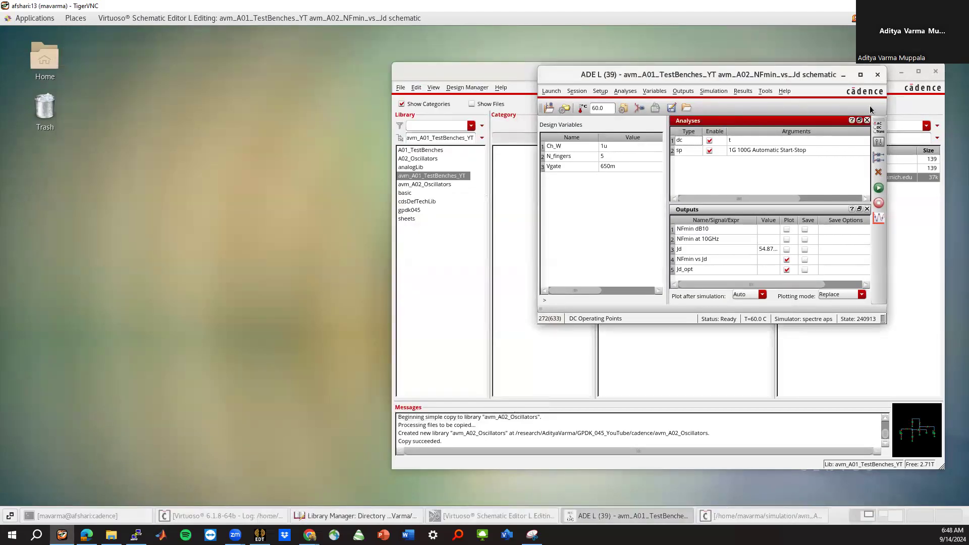
left_click(878, 76)
left_click(652, 286)
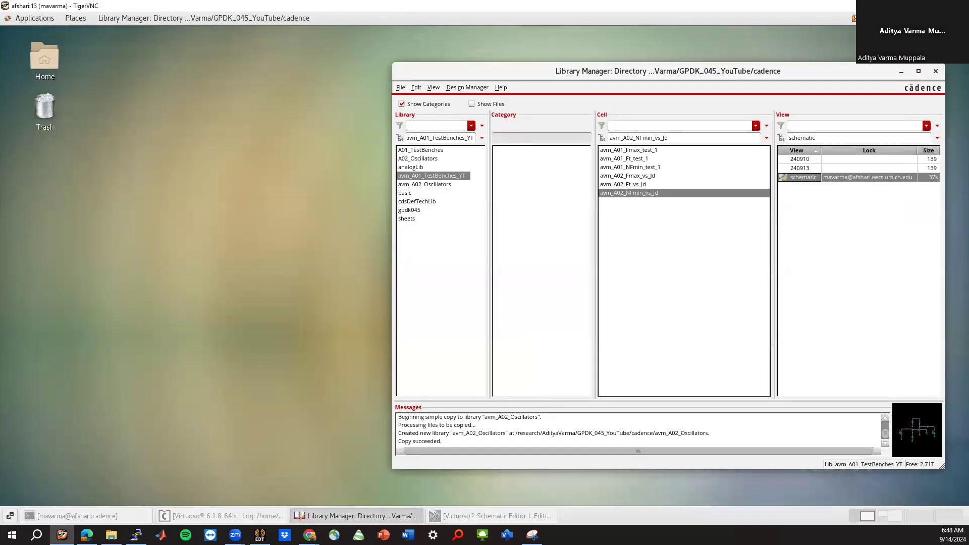
Switch to Cross Coupled Design.pdf in the browser, enlarge its window, and review the First Pass oscillator design calculations.
key("alt+Tab")
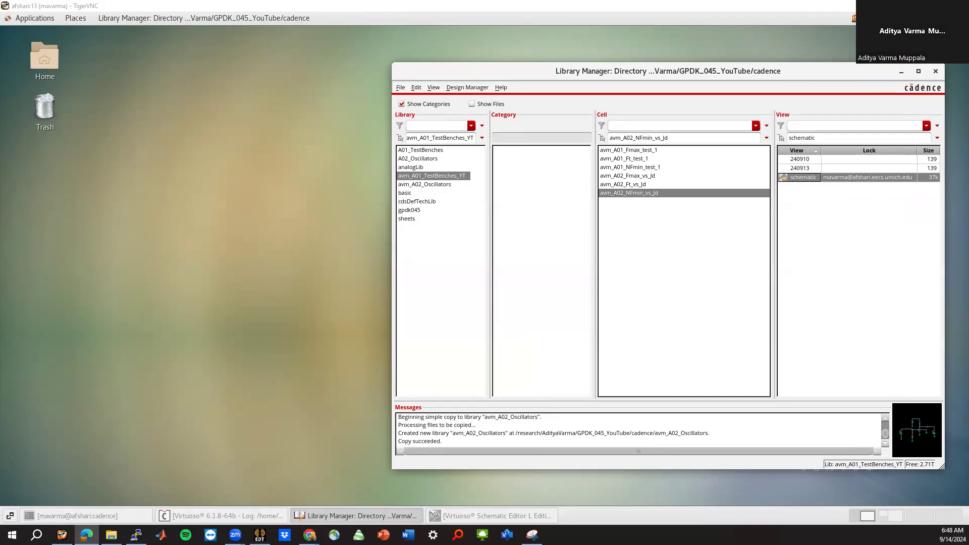
key("alt+Tab")
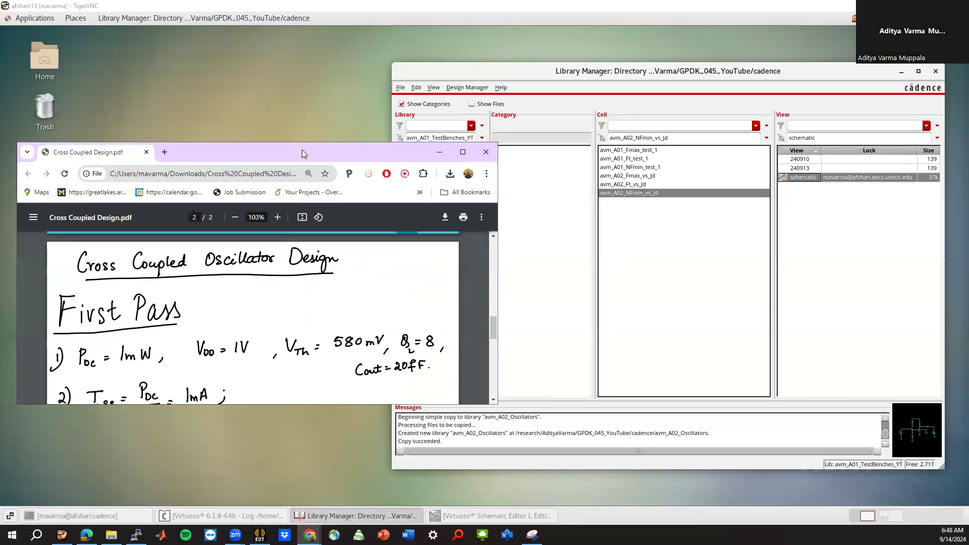
double_click(302, 150)
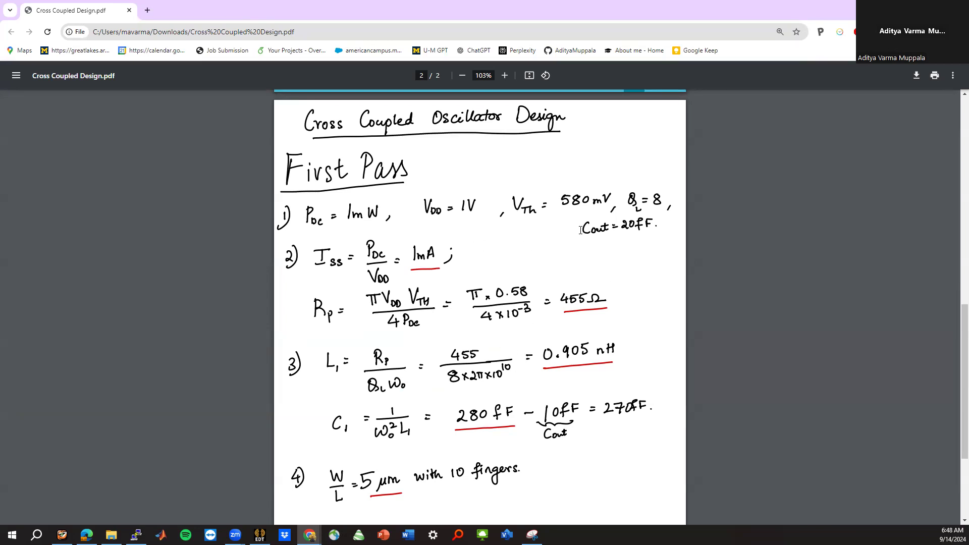
left_click_drag(631, 227, 621, 226)
left_click(625, 224)
scroll(482, 435, "down", 2)
scroll(490, 431, "up", 2)
scroll(490, 431, "down", 2)
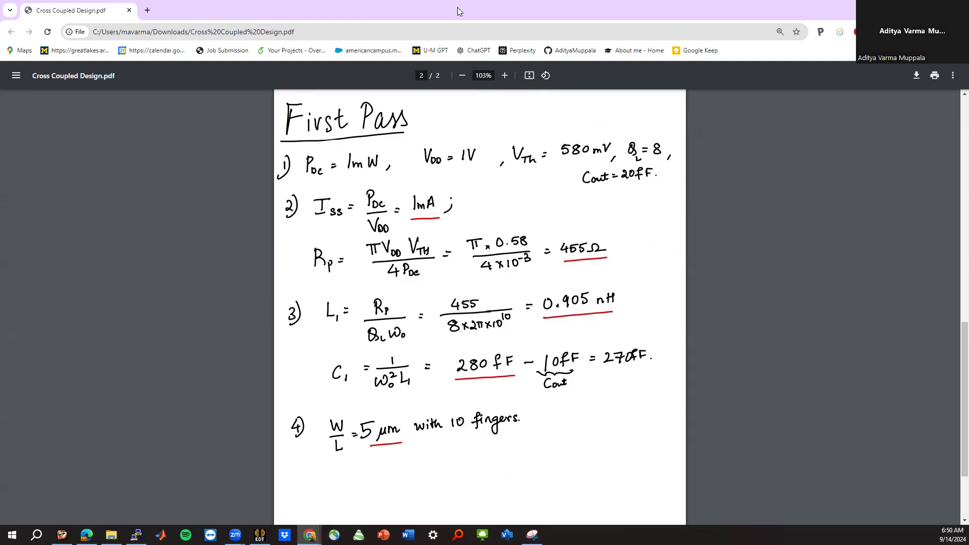
Switch back to the Library Manager, open the A01_CrossCoupled_10GHz_v1 schematic from avm_A02_Oscillators, and fit it in a maximized window.
key("alt+Tab")
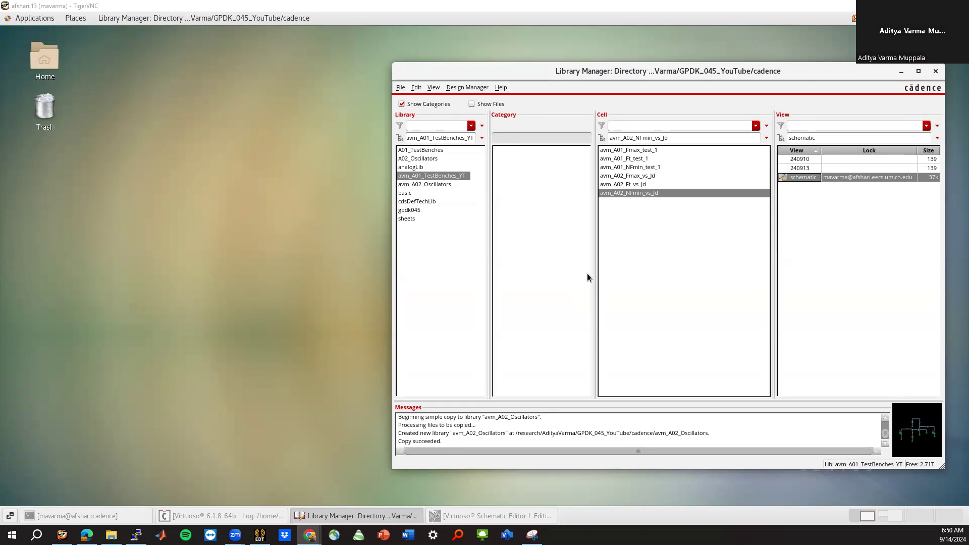
left_click(440, 184)
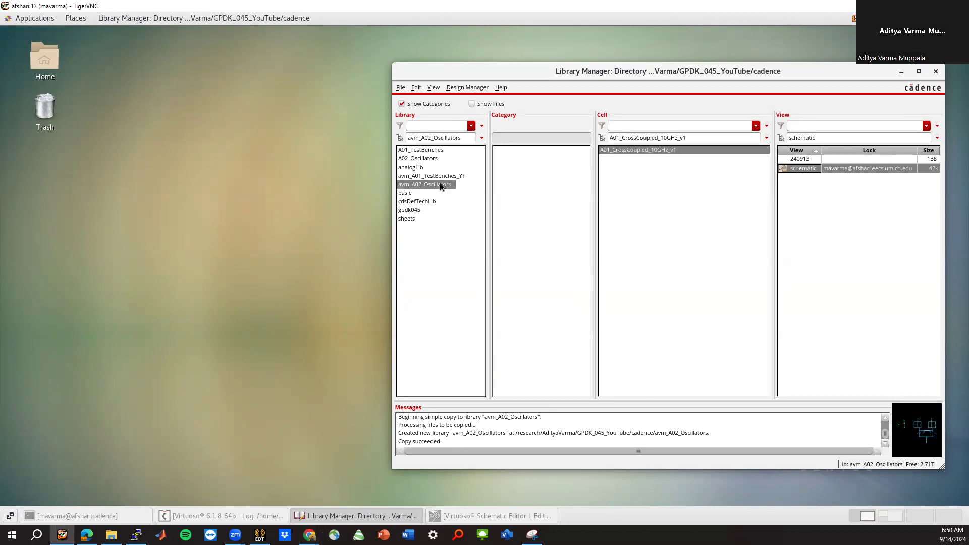
double_click(795, 168)
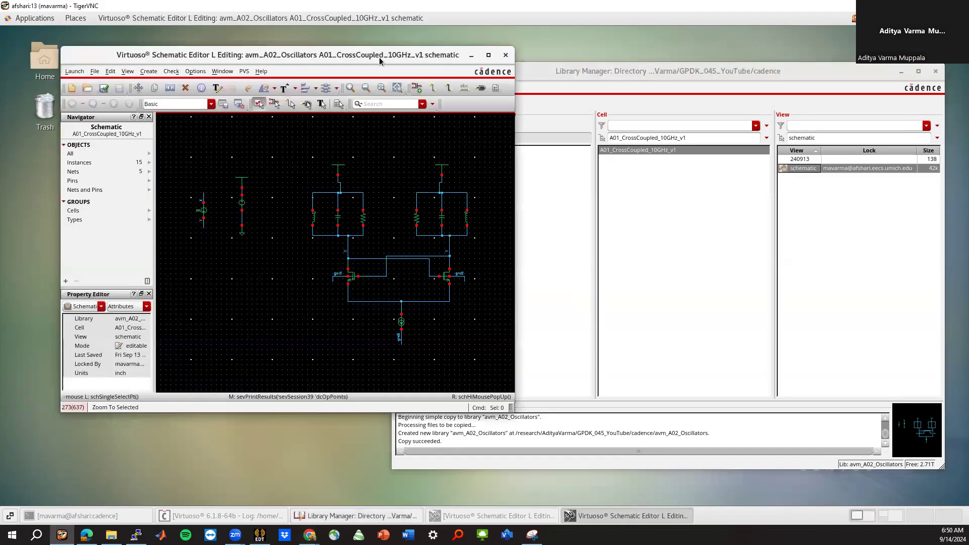
double_click(380, 56)
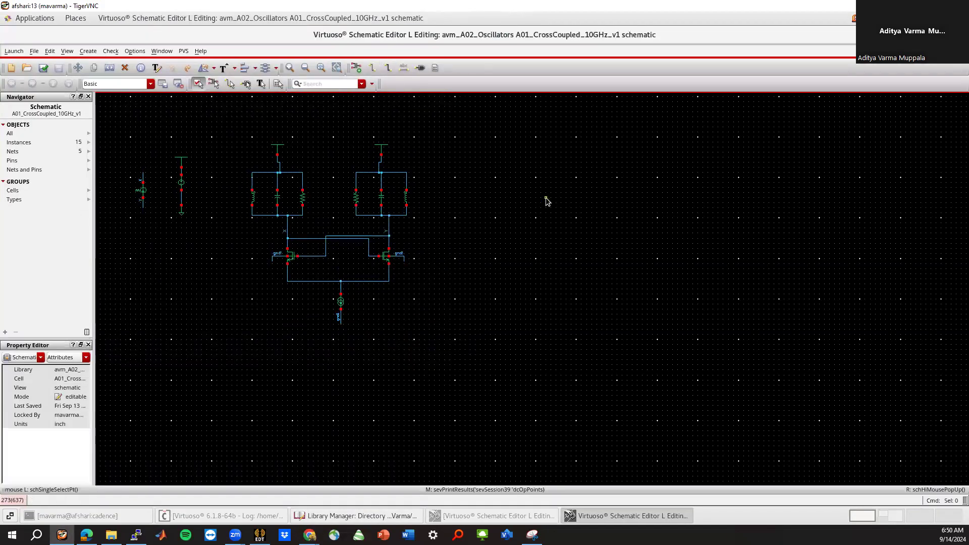
key("f")
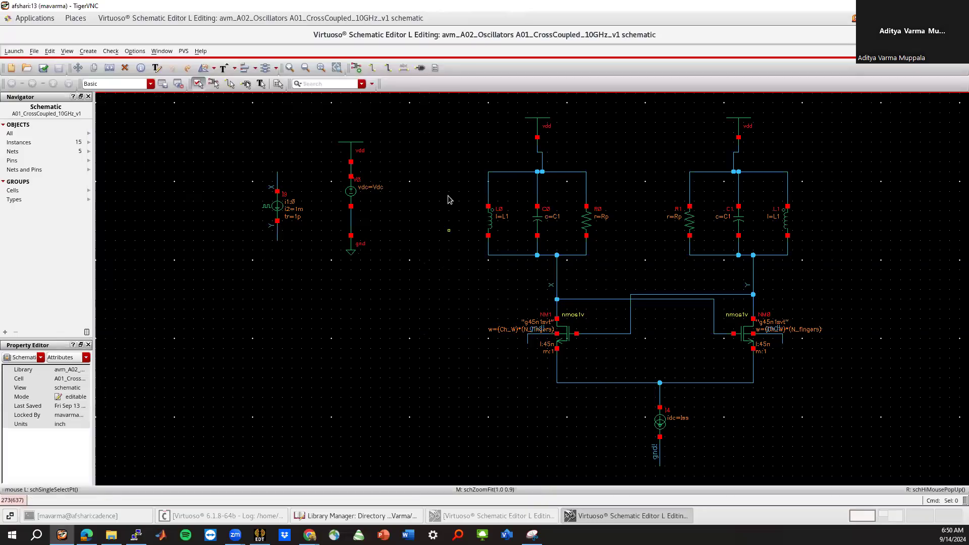
Examine the two parallel RLC tanks, their vdd connections and the cross-coupled NMOS pair in the oscillator schematic.
left_click_drag(478, 160, 615, 270)
left_click(616, 270)
left_click_drag(651, 169, 818, 270)
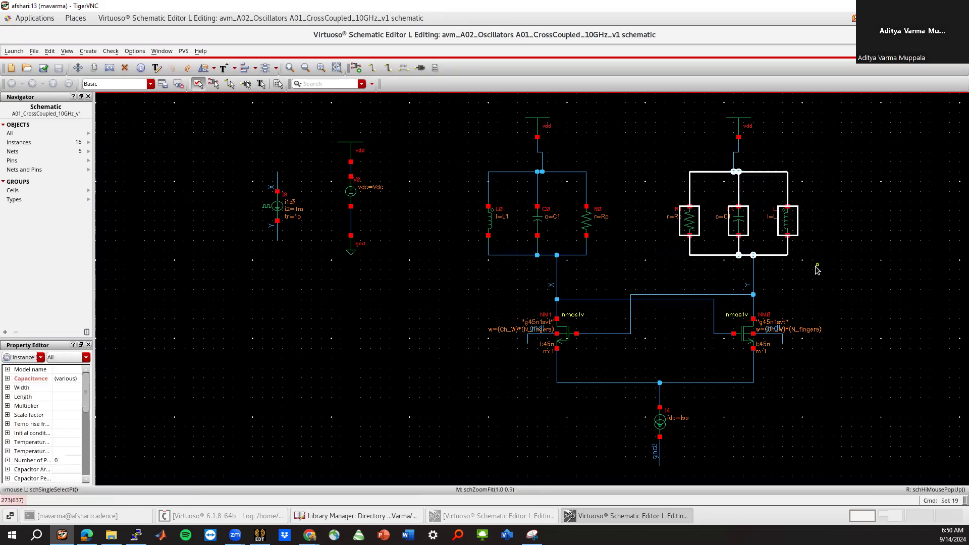
left_click(817, 270)
left_click_drag(503, 107, 778, 151)
left_click(656, 140)
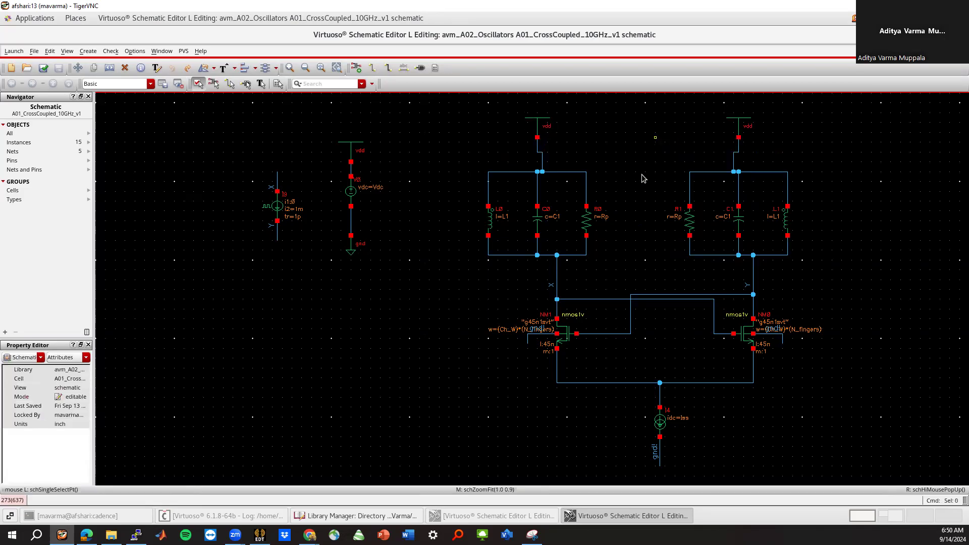
left_click_drag(513, 295, 603, 370)
left_click_drag(814, 290, 725, 376)
left_click(625, 376)
Try to add the wire name gnd! to the wire joining the transistor sources, and undo it.
key("l")
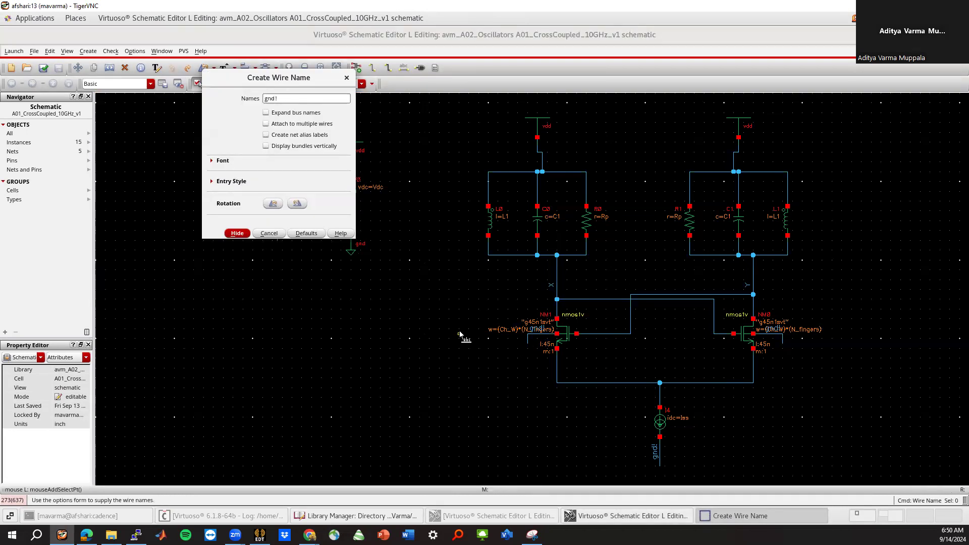
key("Return")
left_click(605, 381)
key("Escape")
key("u")
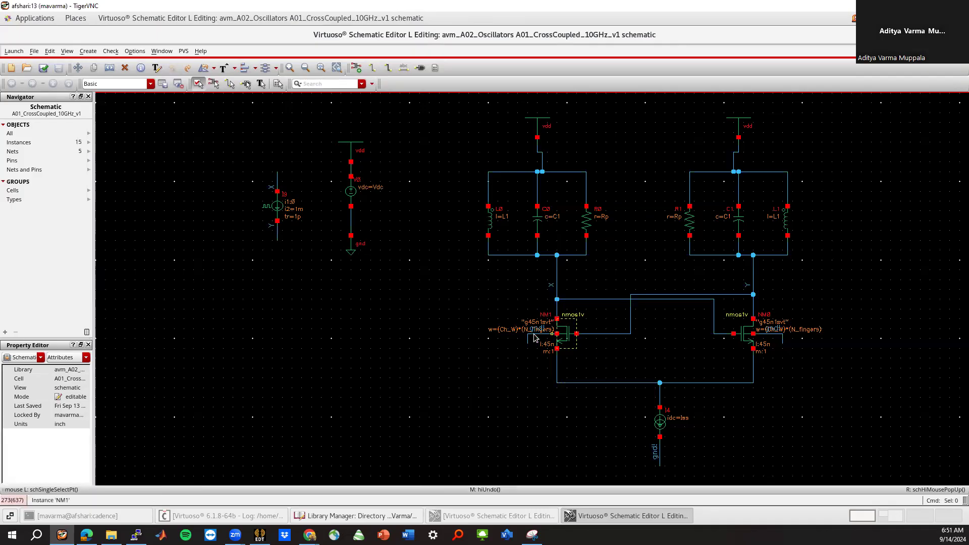
Examine the body connections of transistors NM1 and NM0 and the tail current source below them.
scroll(533, 336, "up", 4, "ctrl")
scroll(530, 335, "down", 2, "ctrl")
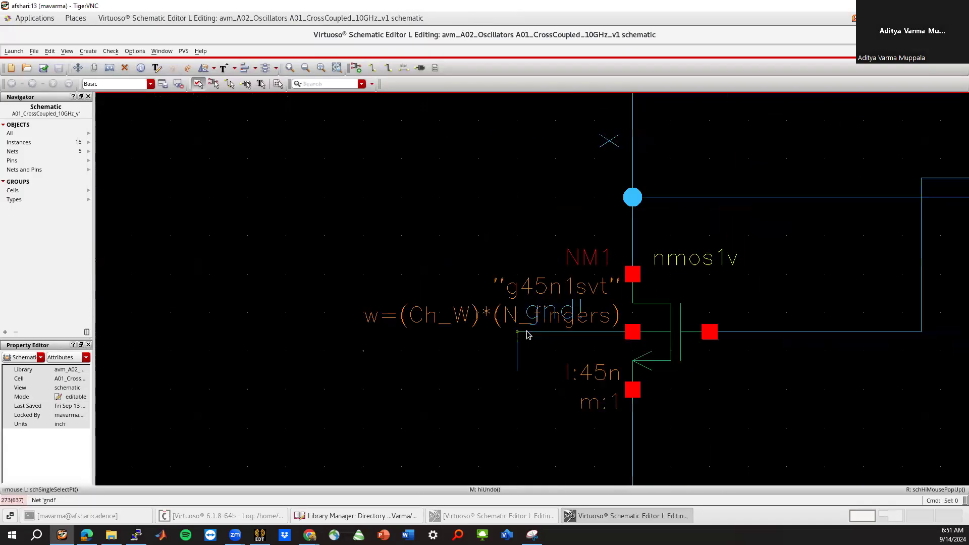
key("f")
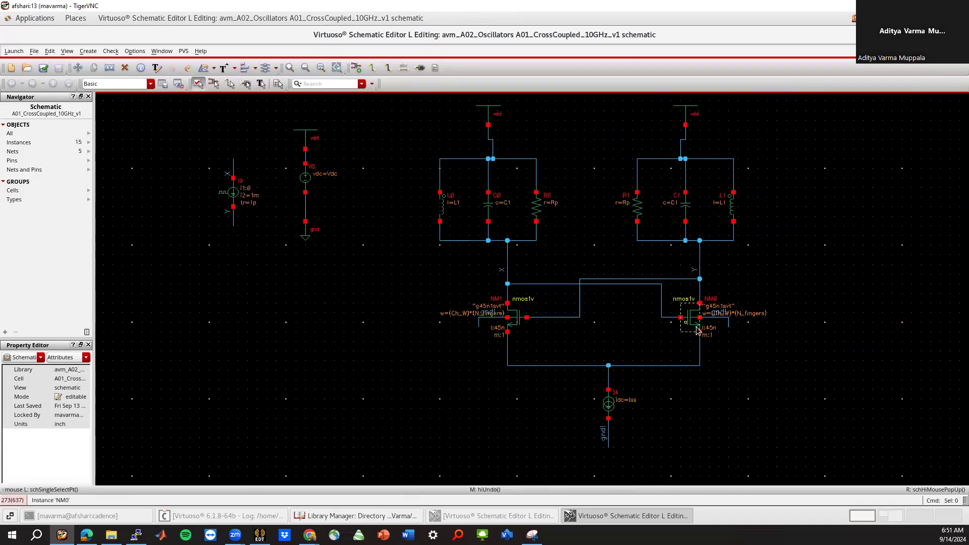
scroll(697, 331, "up", 3, "ctrl")
scroll(677, 308, "down", 3, "ctrl")
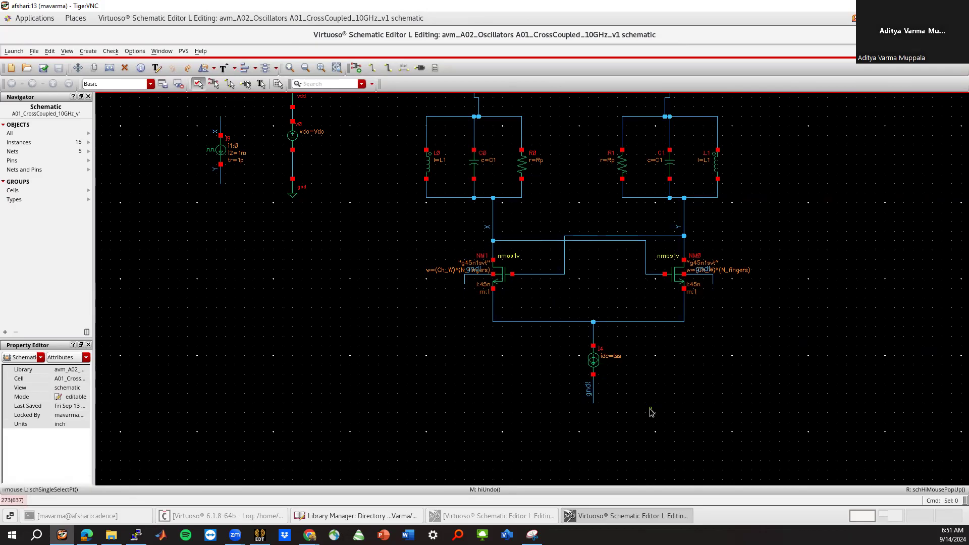
key("f")
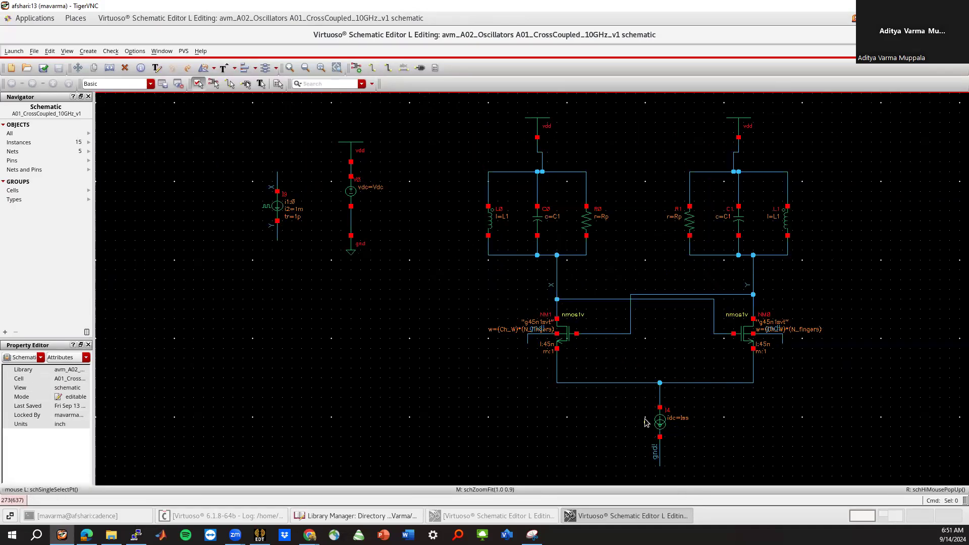
scroll(677, 428, "up", 1, "ctrl")
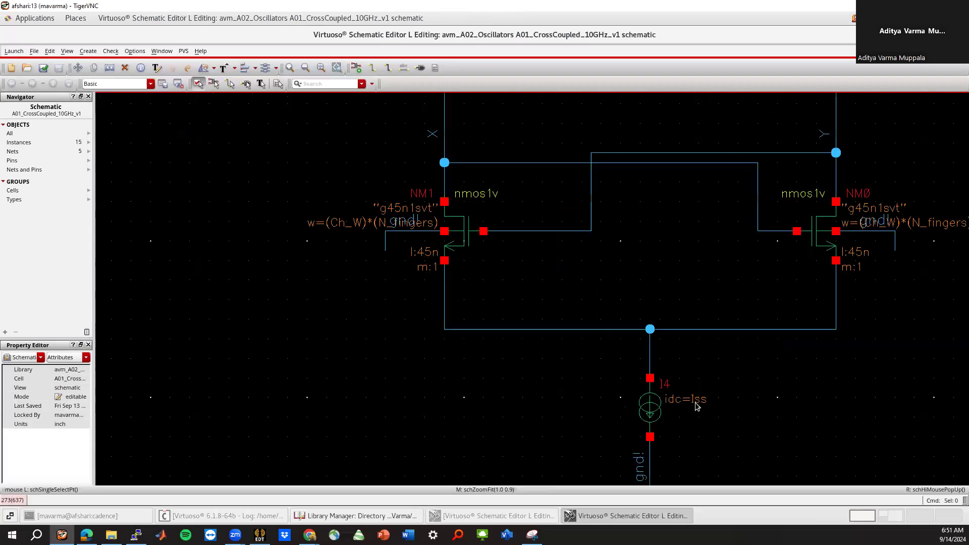
key("f")
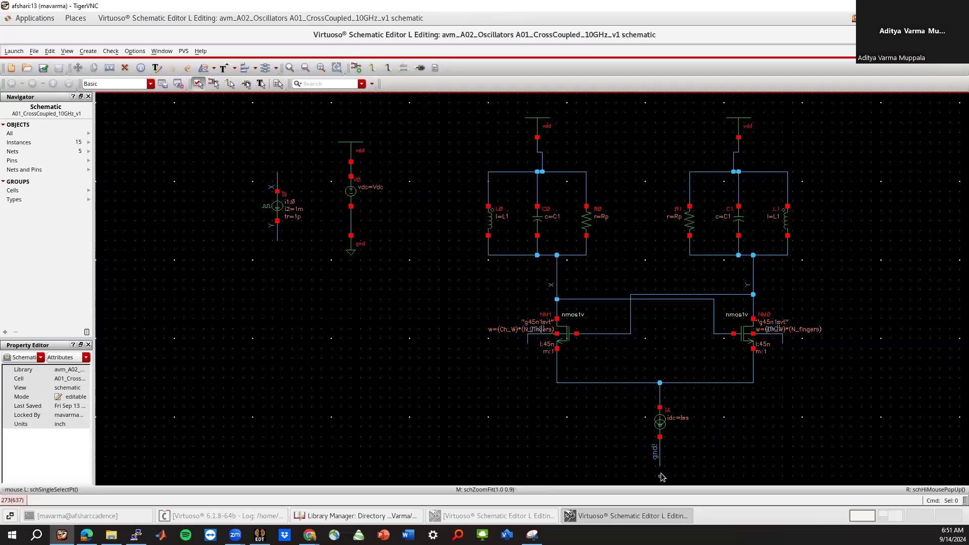
Examine the vdd voltage source and the X net label between the tank and transistor NM1.
left_click_drag(316, 121, 389, 284)
left_click(389, 283)
left_click_drag(324, 113, 388, 297)
left_click(400, 193)
scroll(557, 290, "up", 3, "ctrl")
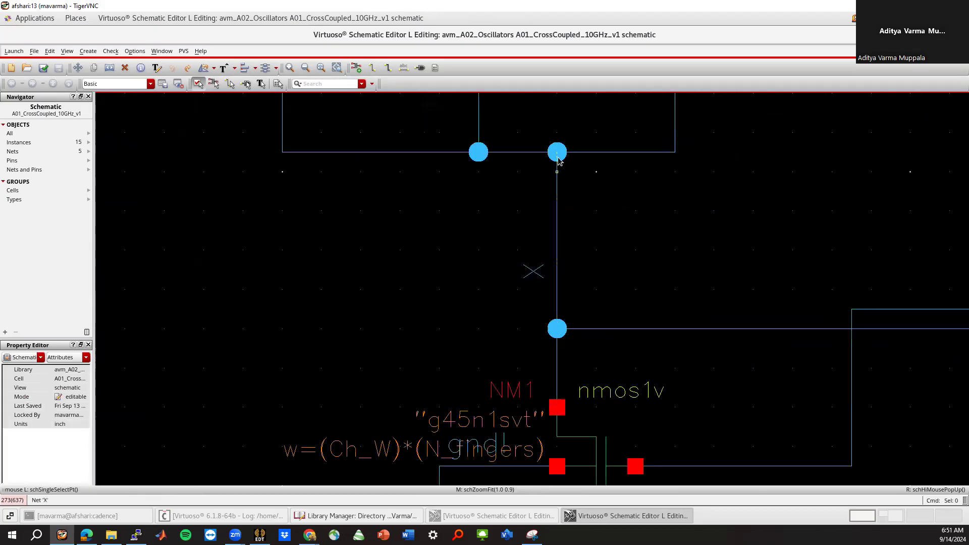
scroll(534, 264, "down", 2, "ctrl")
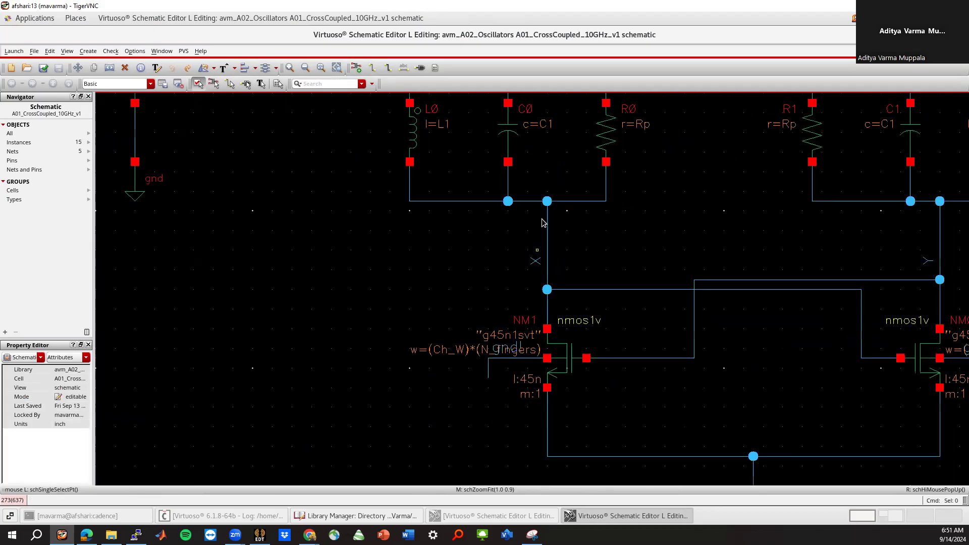
left_click(536, 263)
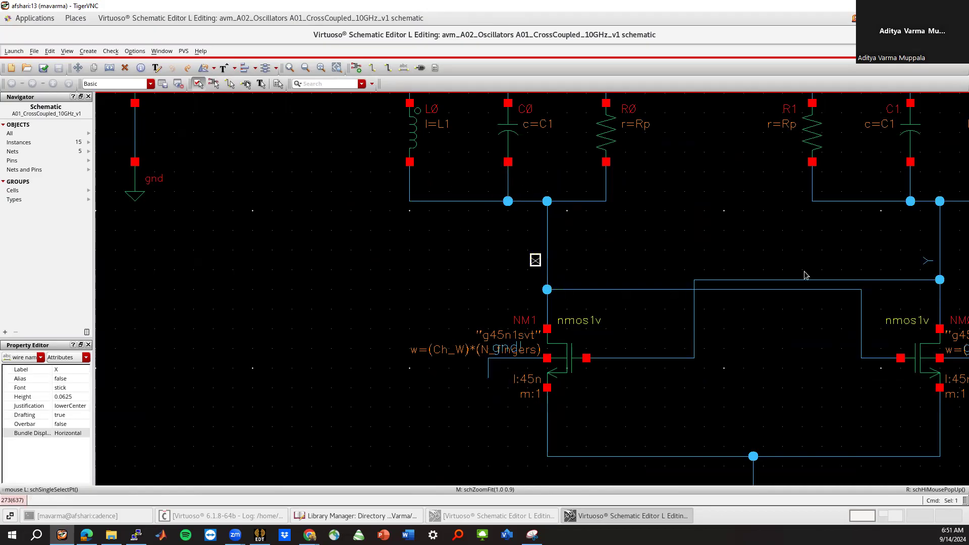
left_click(478, 270)
key("f")
Inspect the properties of the pulse current source connected between nets X and Y, and close them.
left_click_drag(242, 157, 303, 260)
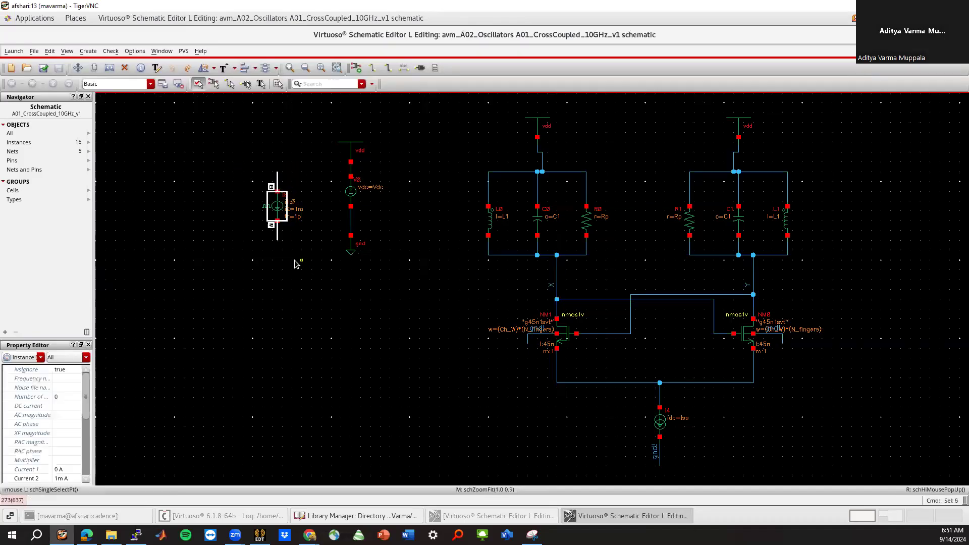
left_click(266, 253)
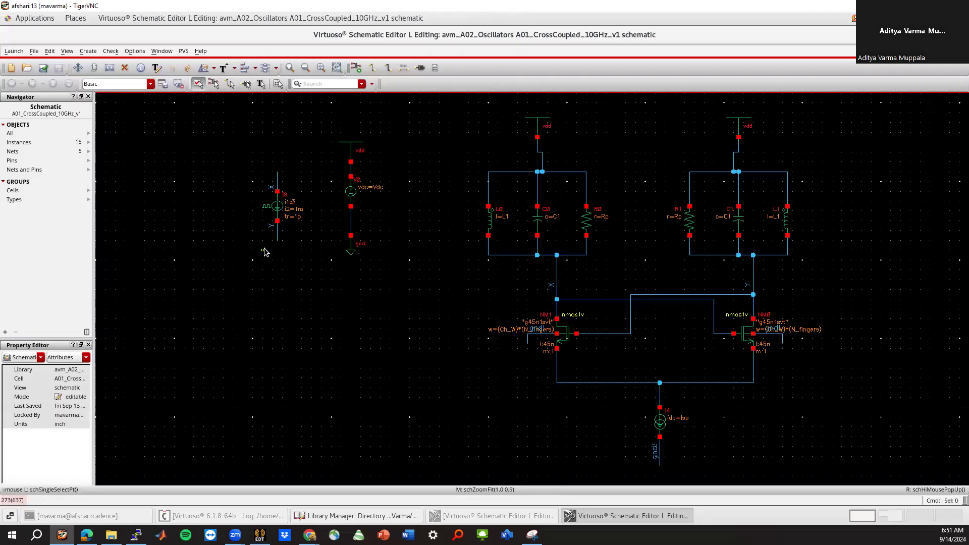
left_click(280, 208)
key("q")
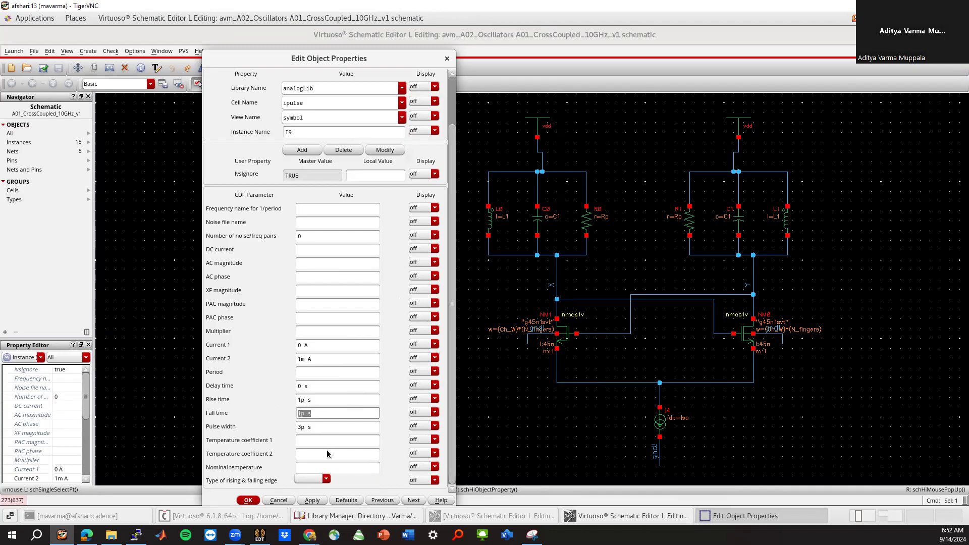
left_click(247, 501)
left_click(283, 349)
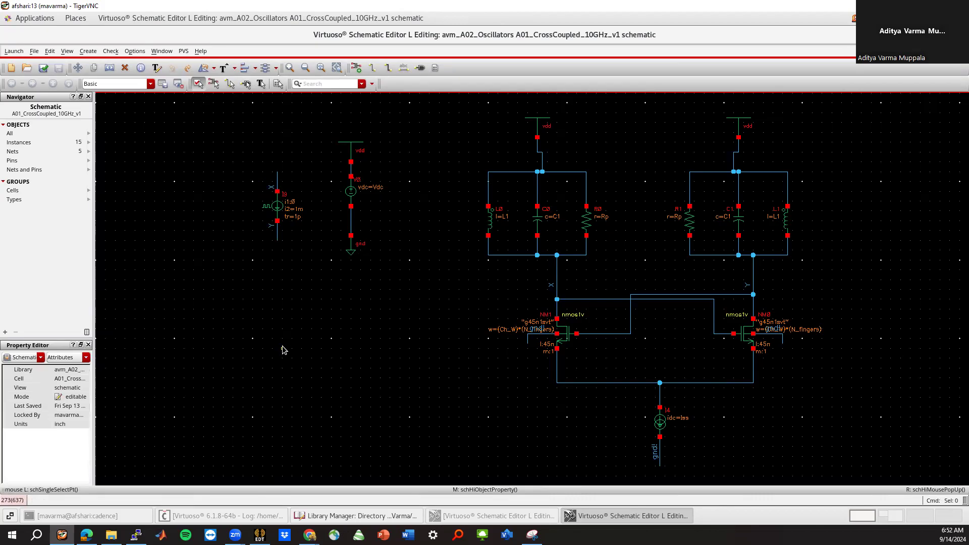
Launch ADE L for the oscillator schematic and copy its design variables from the cellview.
left_click(14, 51)
left_click(30, 70)
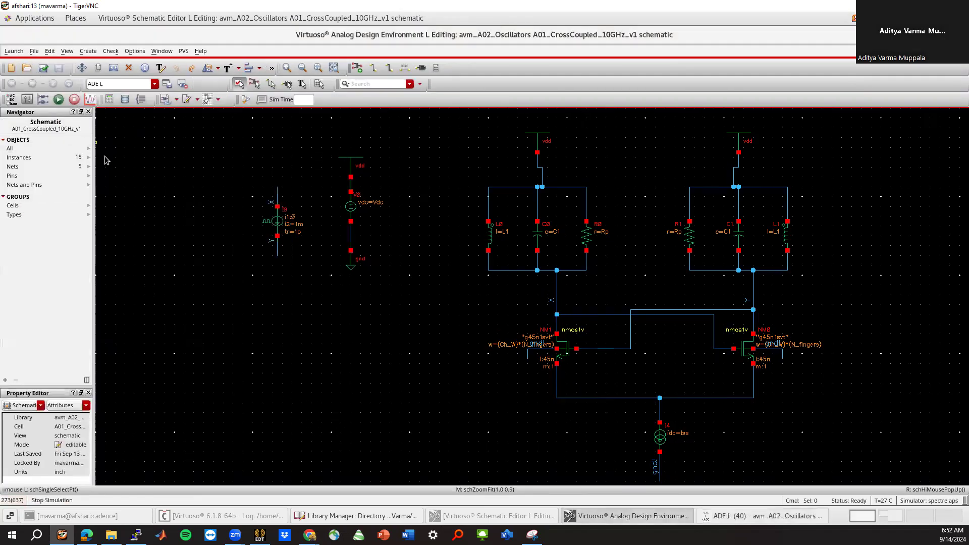
left_click(719, 516)
left_click_drag(74, 164, 281, 134)
right_click(233, 212)
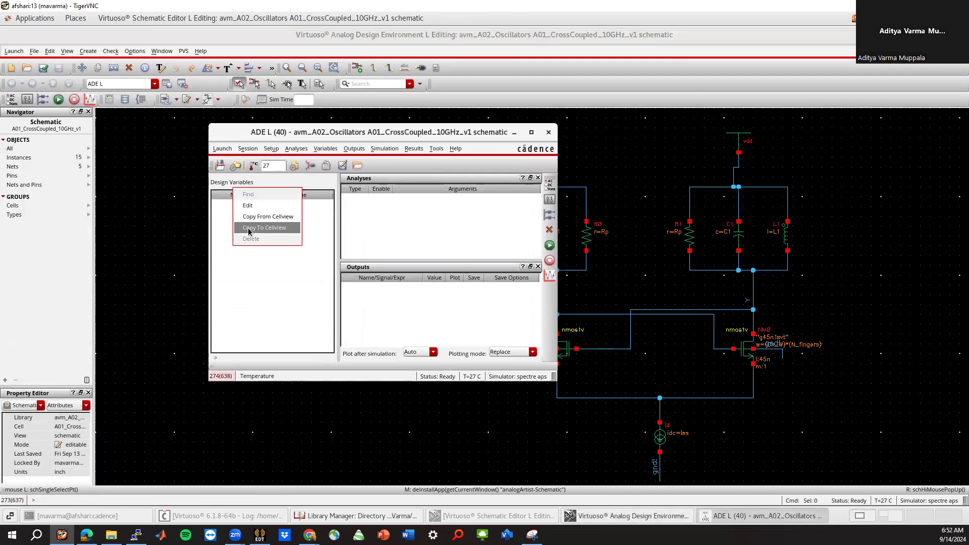
left_click(258, 217)
Set the design variables C1 to 270f, Ch_W to 0.5um and Iss to 1m.
left_click(277, 204)
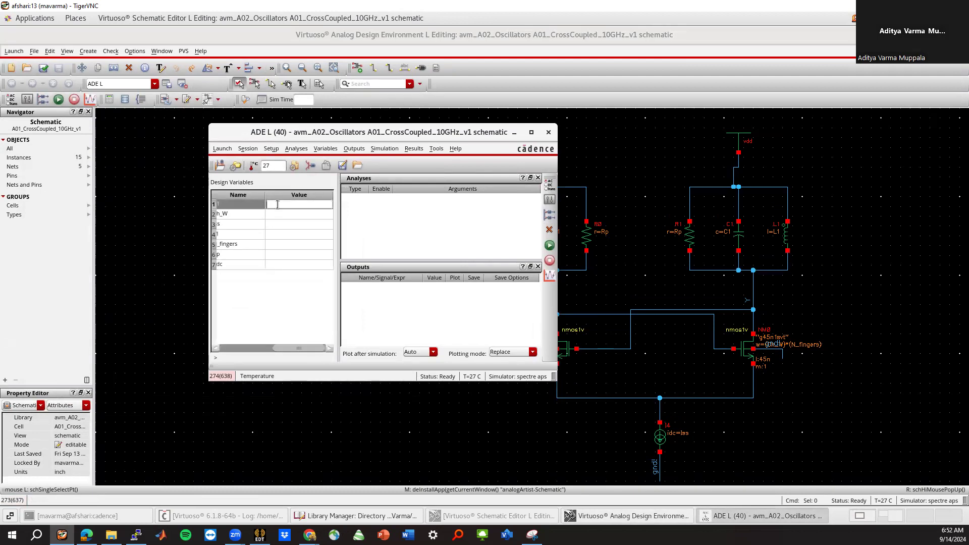
type("270f")
key("Return")
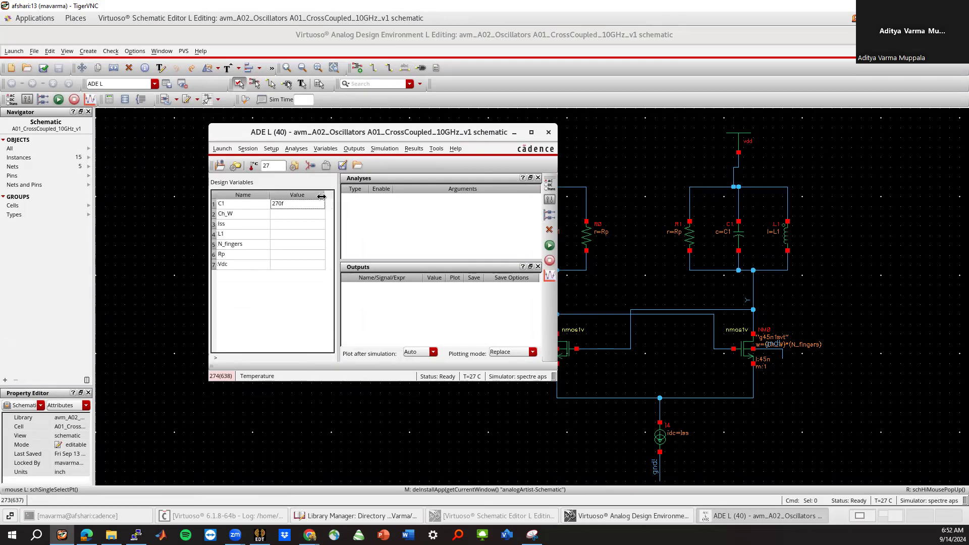
left_click(289, 213)
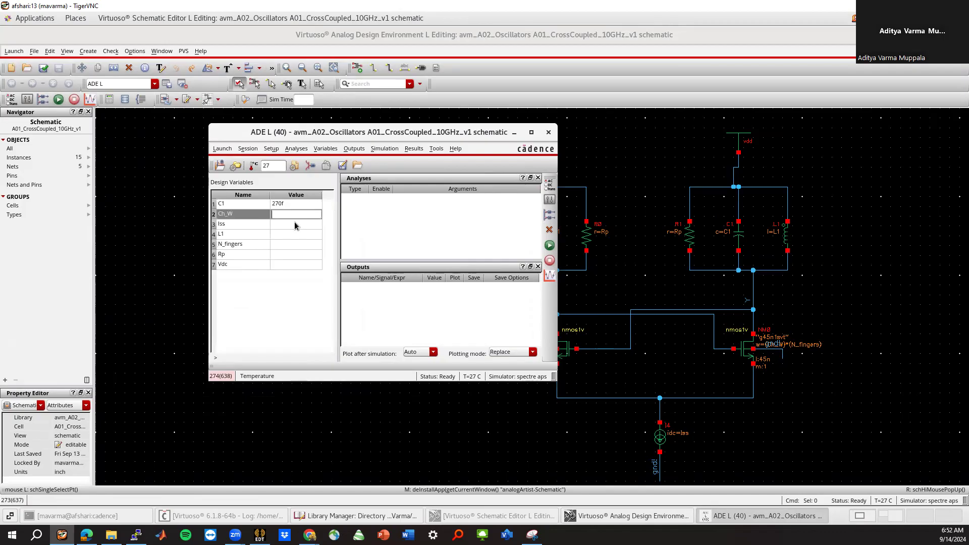
type("0.5um")
key("Return")
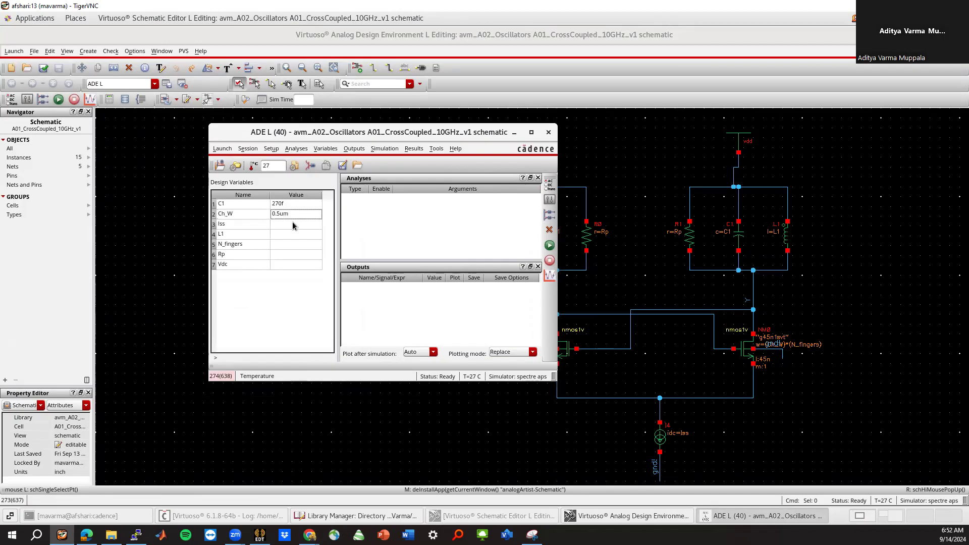
left_click(294, 224)
type("1m")
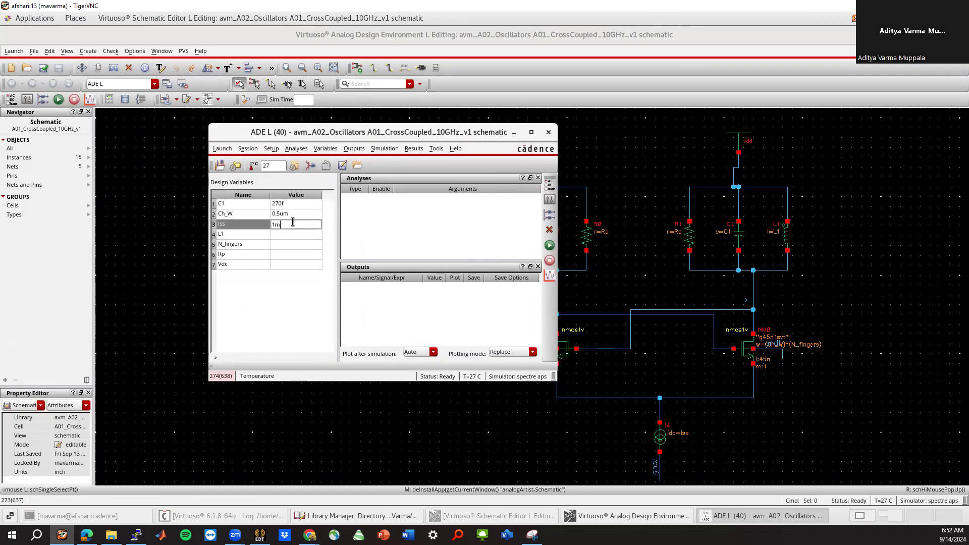
key("Return")
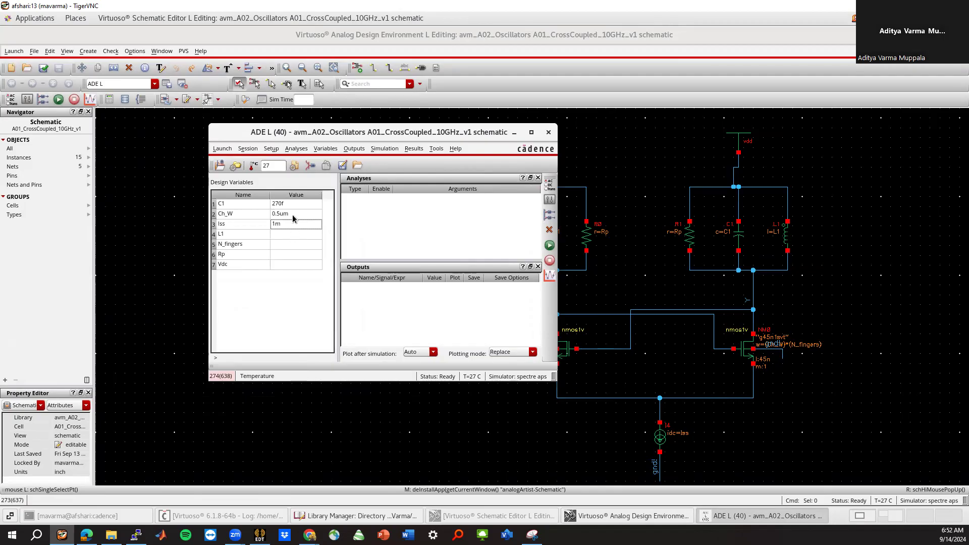
Re-enter the design variable Ch_W as 0.5u and set L1 to 0.905n.
left_click(292, 214)
type("0.5")
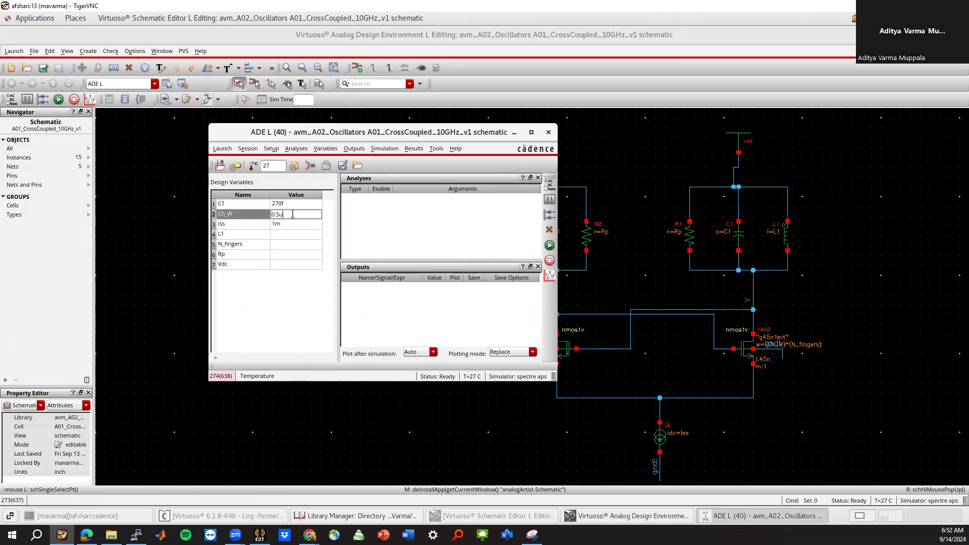
key("Return")
left_click(290, 233)
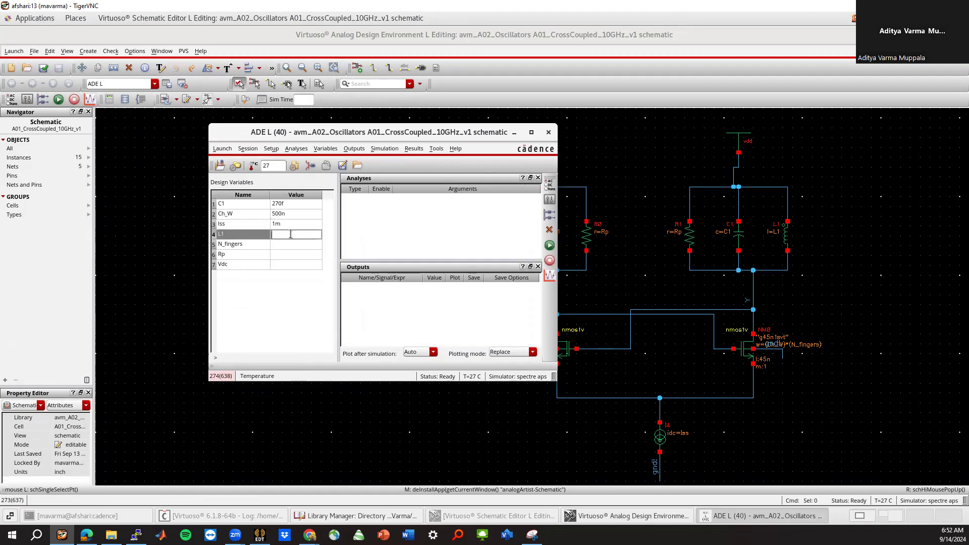
type("0.905n")
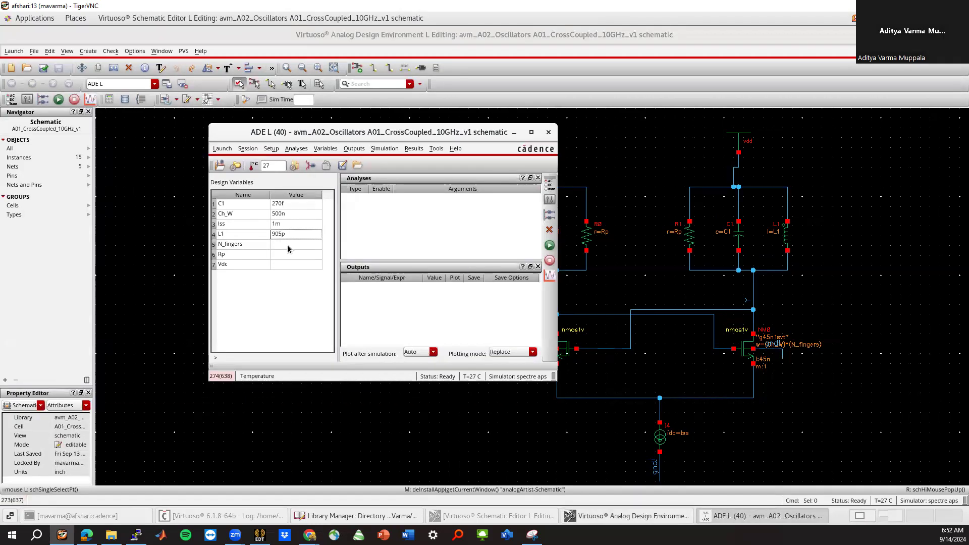
Set the design variables N_fingers to 10, Rp to 455 and Vdc to 1.
left_click(286, 244)
type("10")
key("Return")
left_click(292, 253)
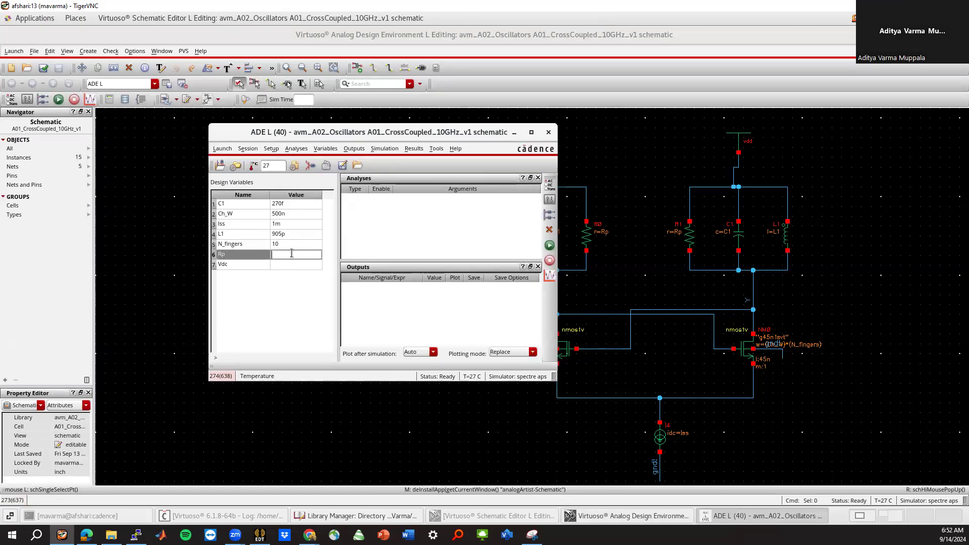
type("455")
key("Return")
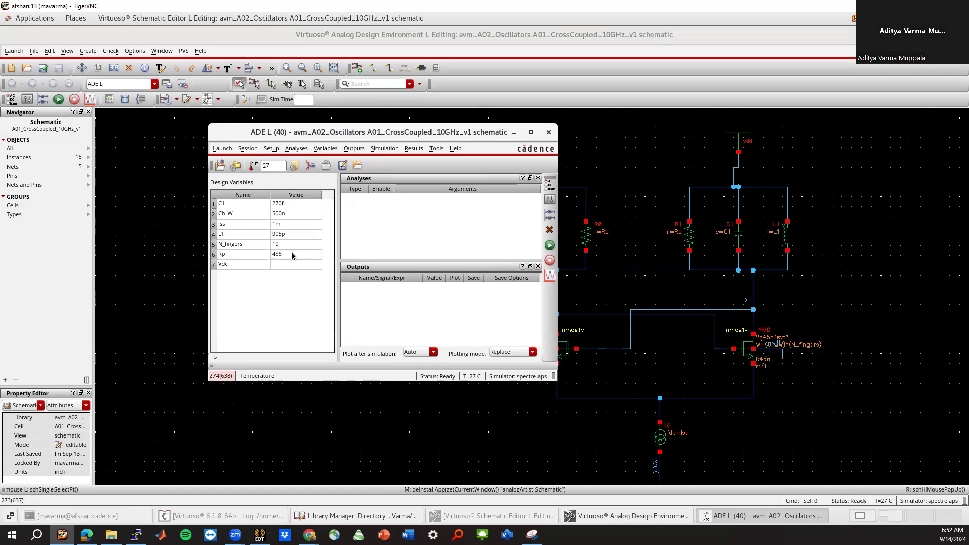
left_click(289, 264)
type("1")
left_click(383, 220)
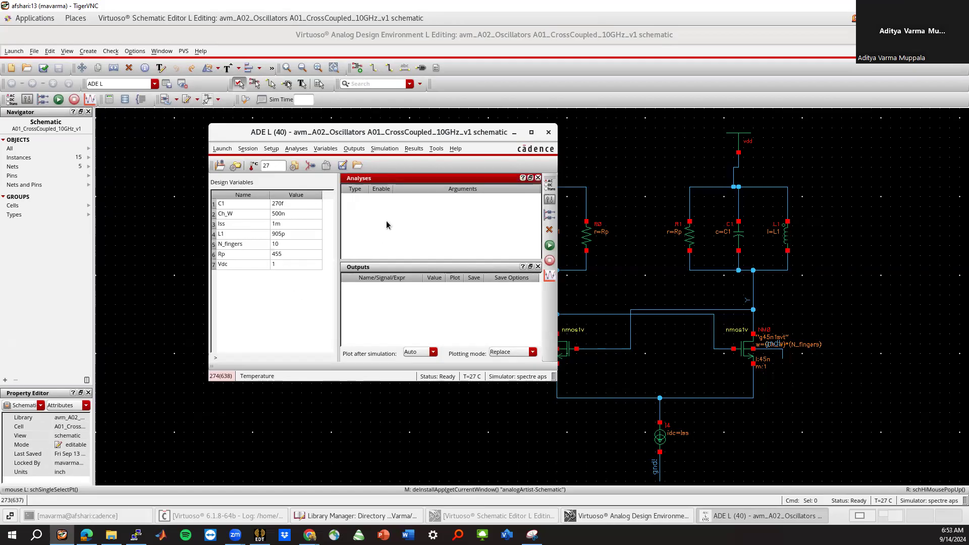
Add a new design variable F0 with the value 10G.
right_click(271, 256)
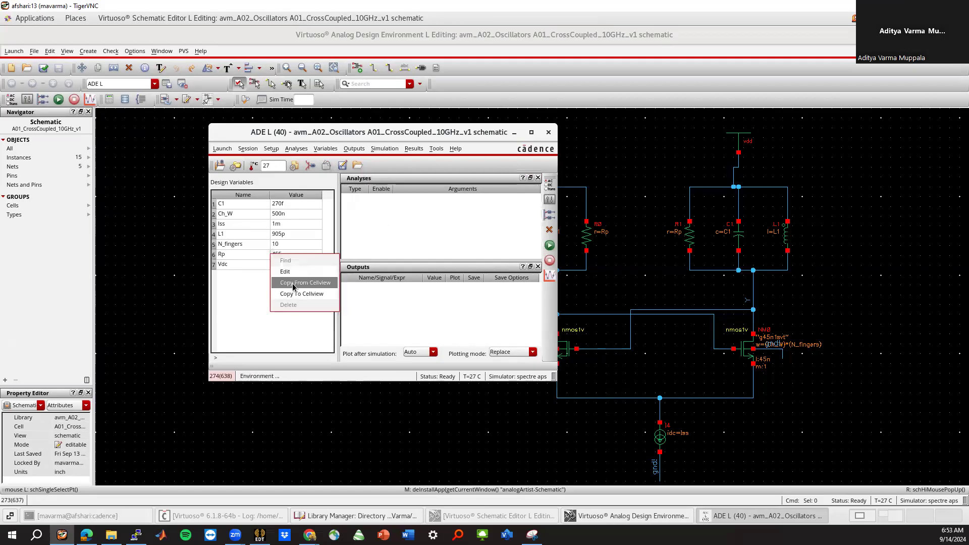
left_click(294, 285)
right_click(255, 260)
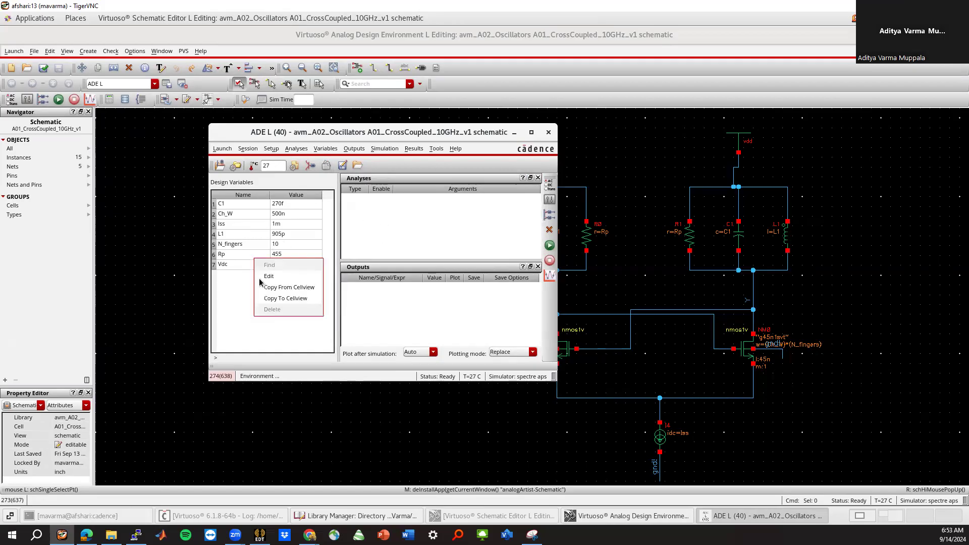
left_click(275, 275)
type("F0")
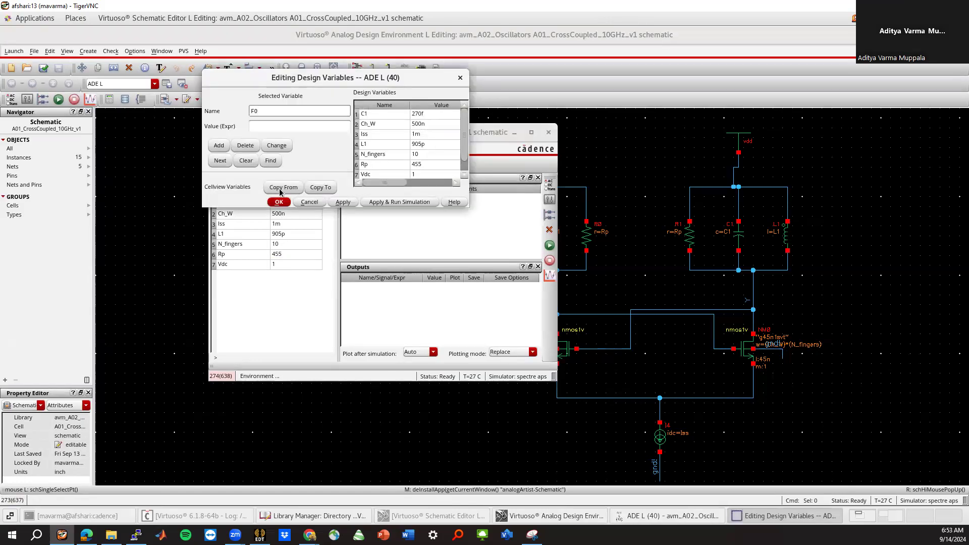
left_click(285, 127)
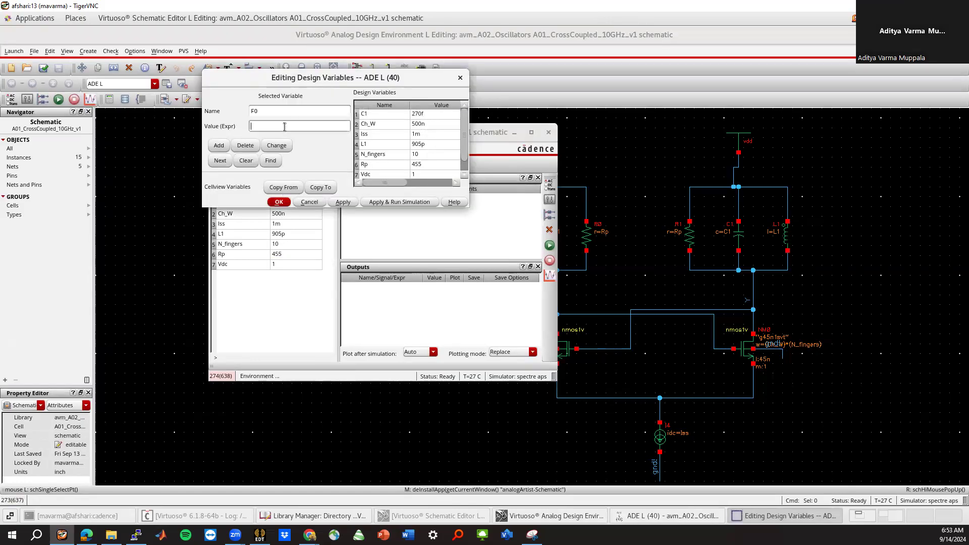
type("10G")
left_click(278, 202)
Add a new design variable delF with the value 10K.
right_click(279, 292)
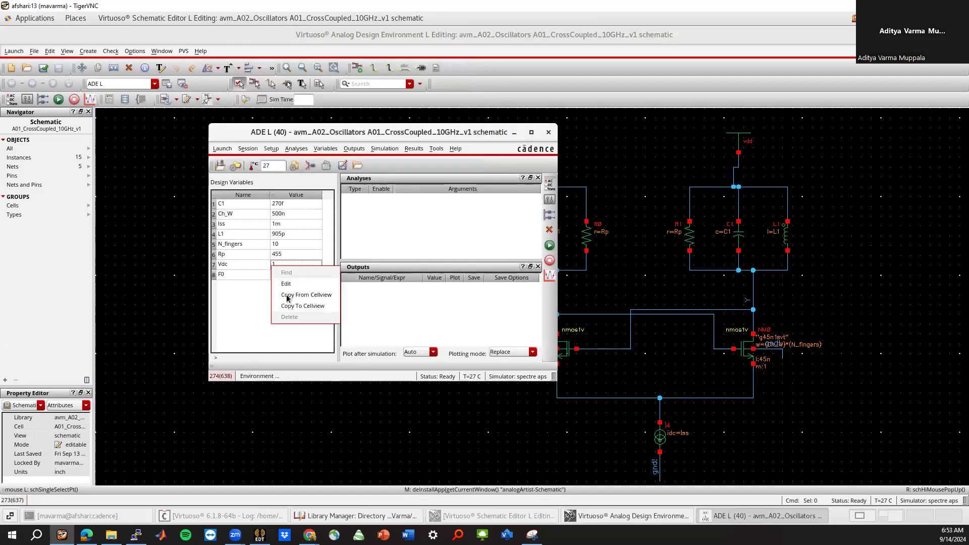
left_click(286, 283)
left_click(282, 110)
type("de1F")
left_click(278, 125)
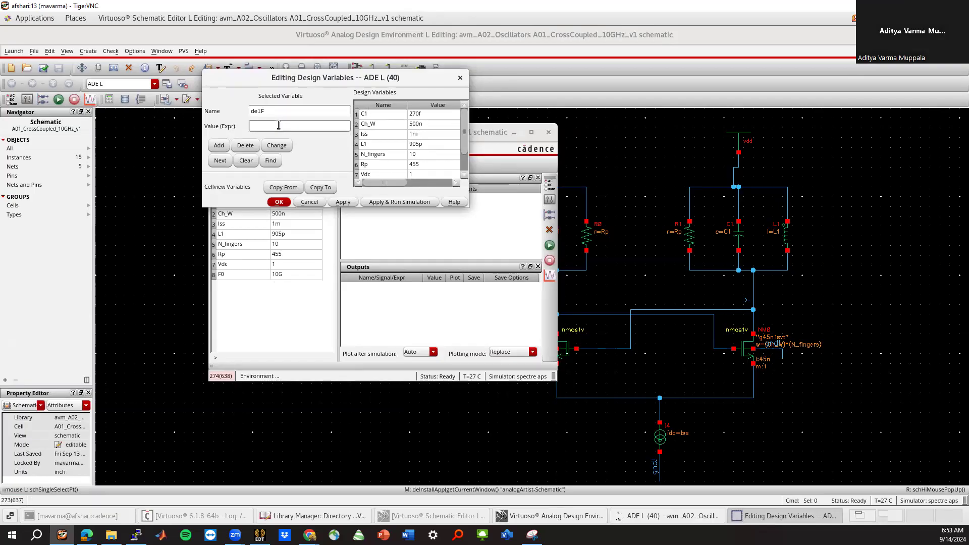
type("10")
left_click(219, 146)
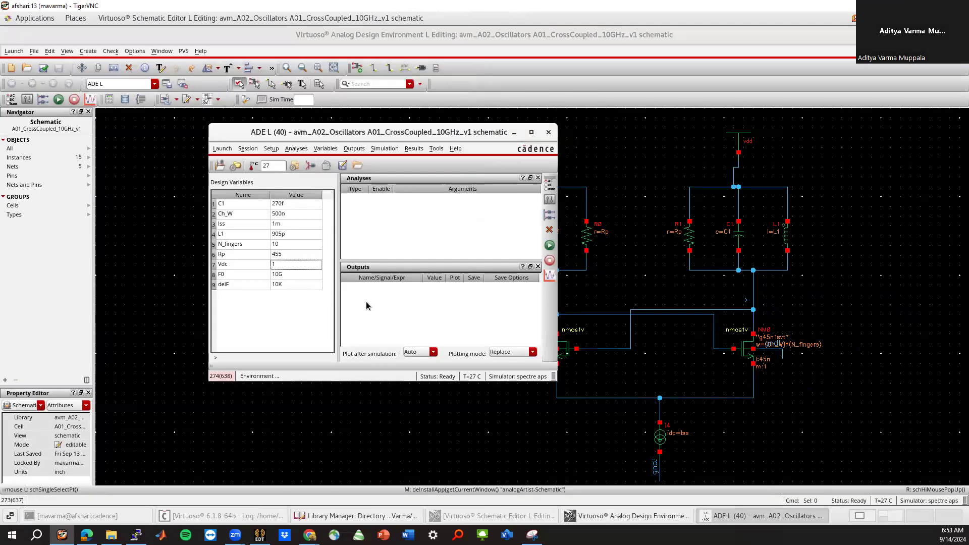
Add a transient analysis with a stop time of 100n and conservative accuracy.
left_click(277, 149)
left_click(296, 148)
left_click(303, 165)
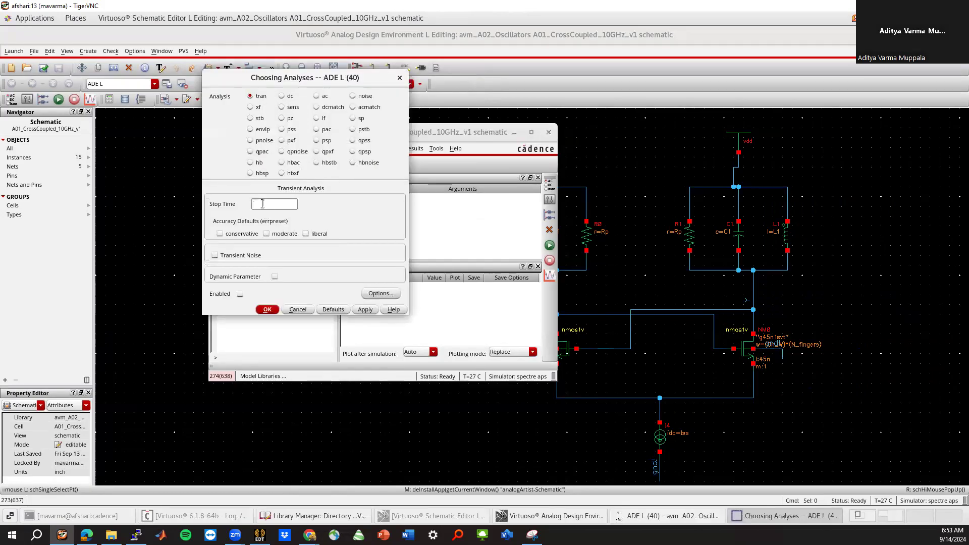
type("100n")
left_click(220, 234)
left_click(267, 310)
Start a harmonic balance (hb) analysis with fundamental frequency F0 and 20 harmonics.
left_click(273, 150)
left_click(298, 160)
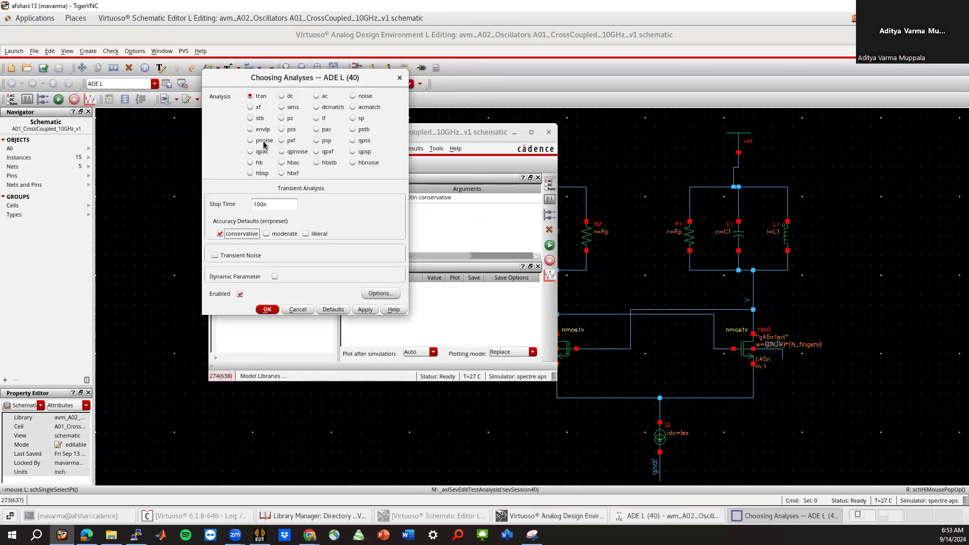
left_click(258, 162)
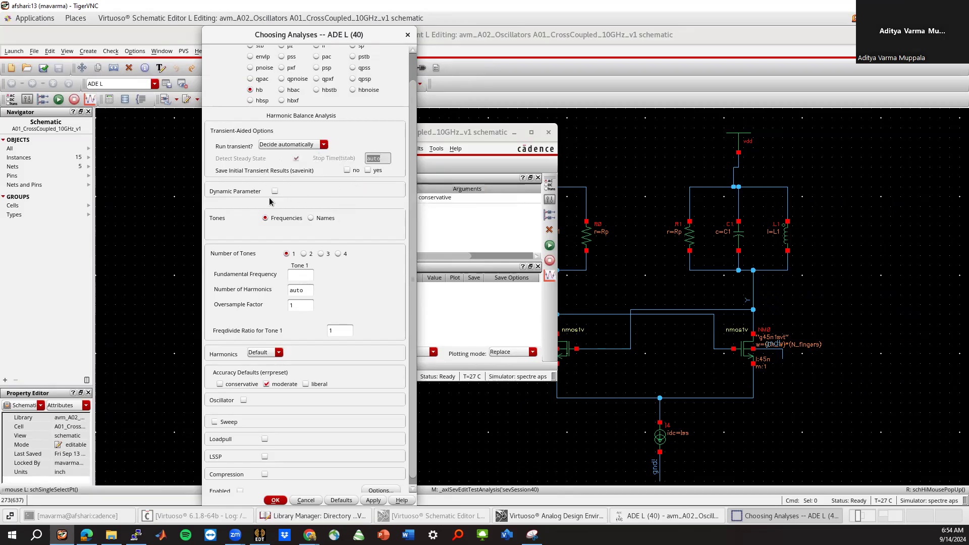
left_click(295, 276)
left_click_drag(298, 276, 288, 278)
left_click(308, 275)
left_click_drag(306, 290, 287, 290)
type("20")
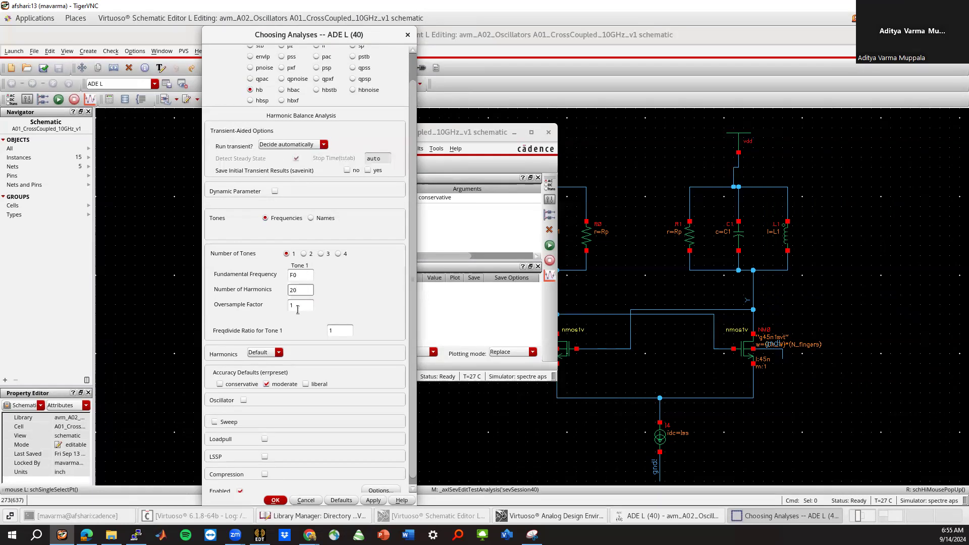
Set the harmonic balance accuracy to conservative and enable its Oscillator option.
left_click(296, 304)
left_click(344, 331)
scroll(327, 298, "down", 1)
left_click(243, 377)
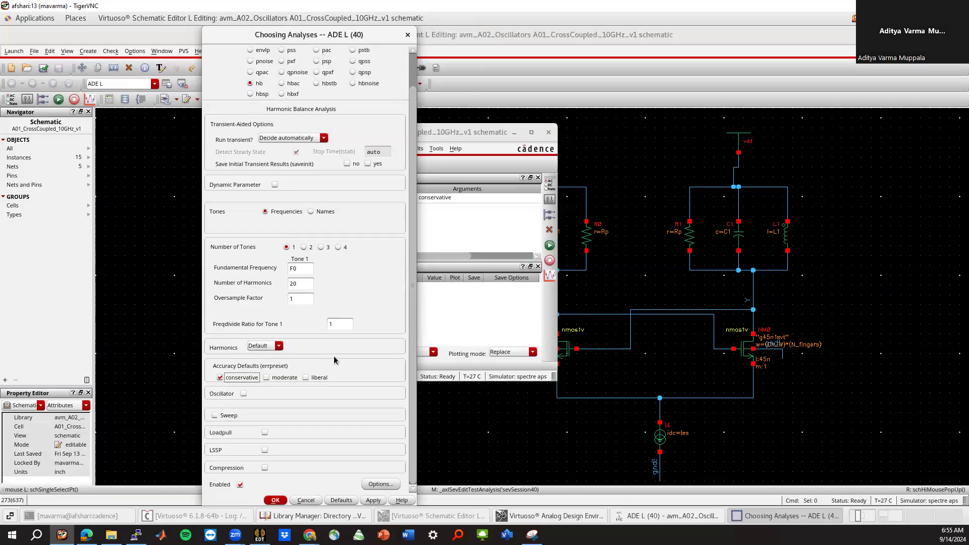
left_click(243, 394)
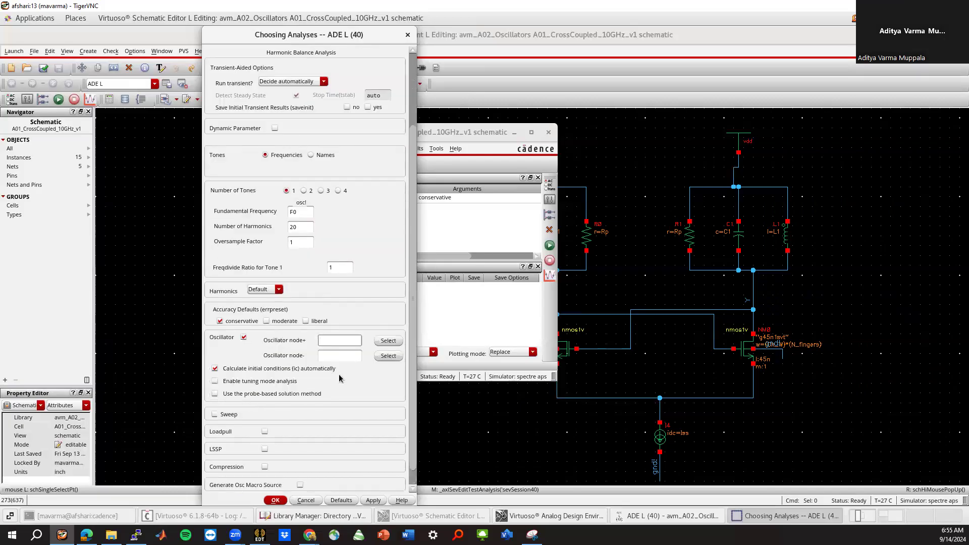
Pick nets X and Y in the schematic as the positive and negative oscillator nodes and accept the harmonic balance analysis.
left_click(514, 133)
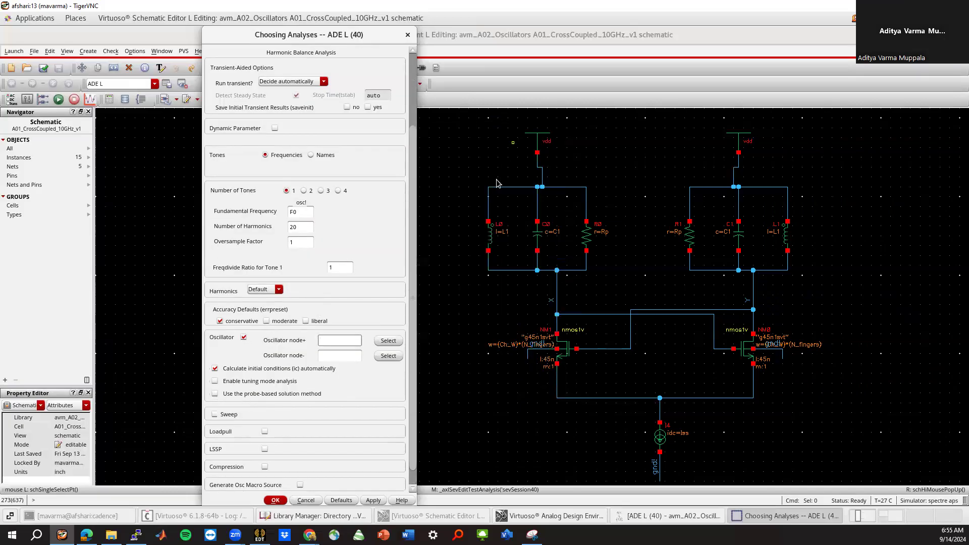
left_click(382, 345)
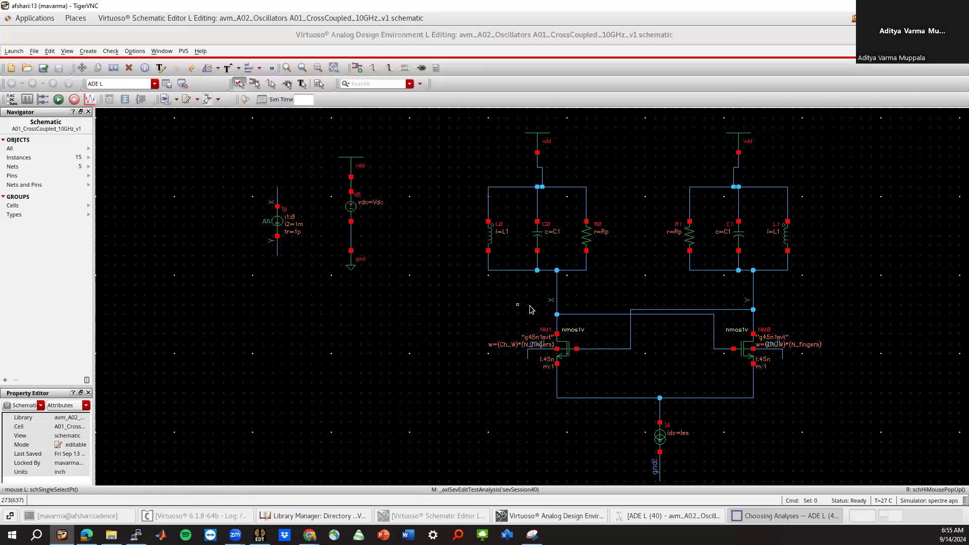
left_click(554, 303)
left_click(388, 355)
left_click(749, 303)
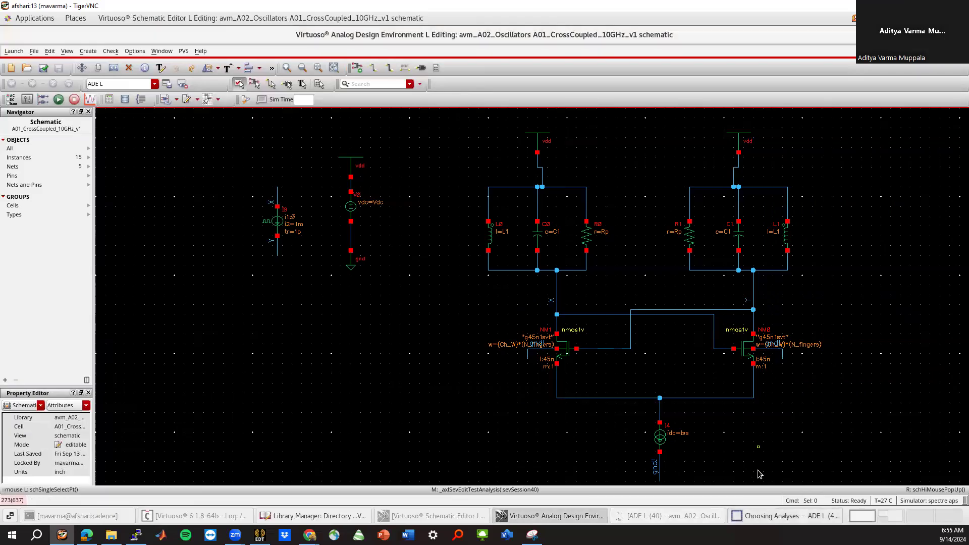
left_click(782, 515)
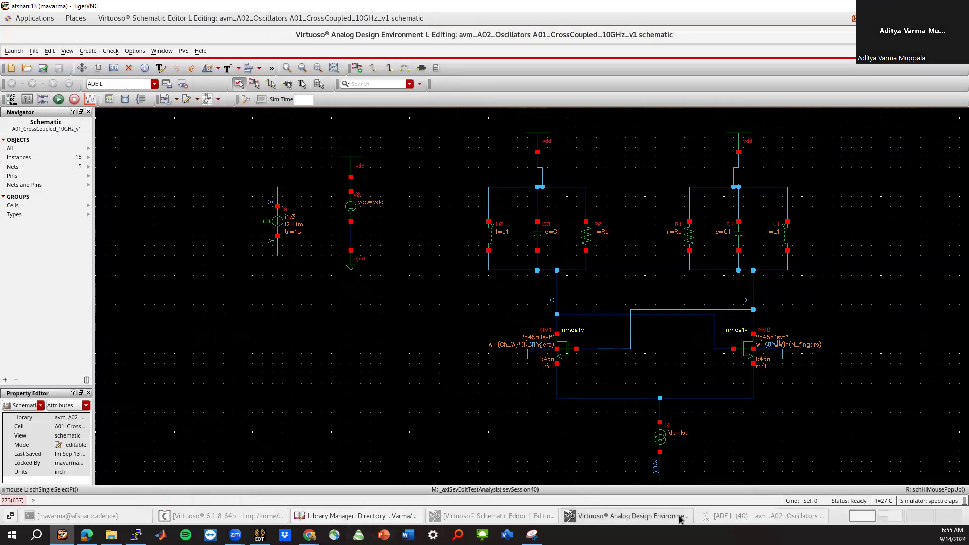
Set up a pss analysis with the shooting engine, beat frequency F0 and 20 output harmonics.
left_click(757, 515)
left_click(271, 149)
left_click(296, 149)
left_click(304, 166)
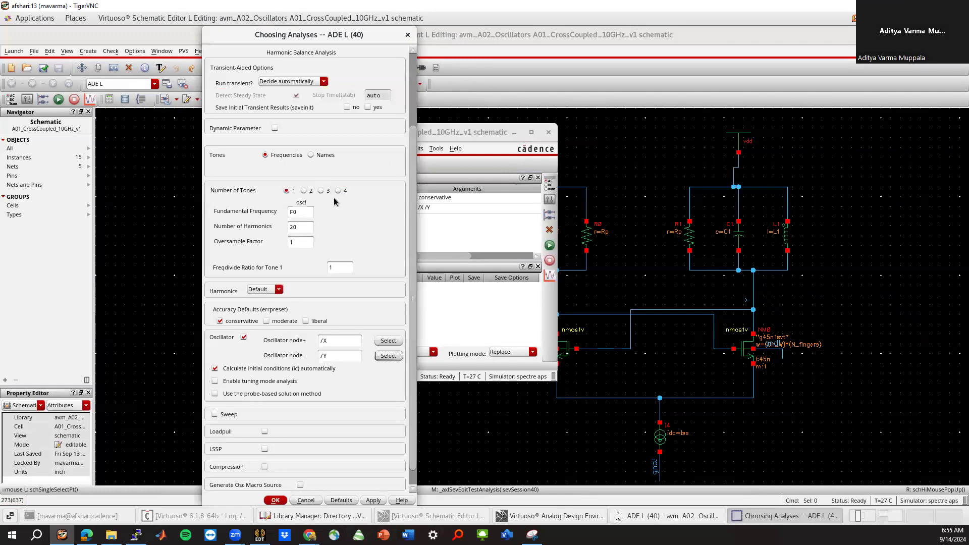
scroll(338, 144, "up", 2)
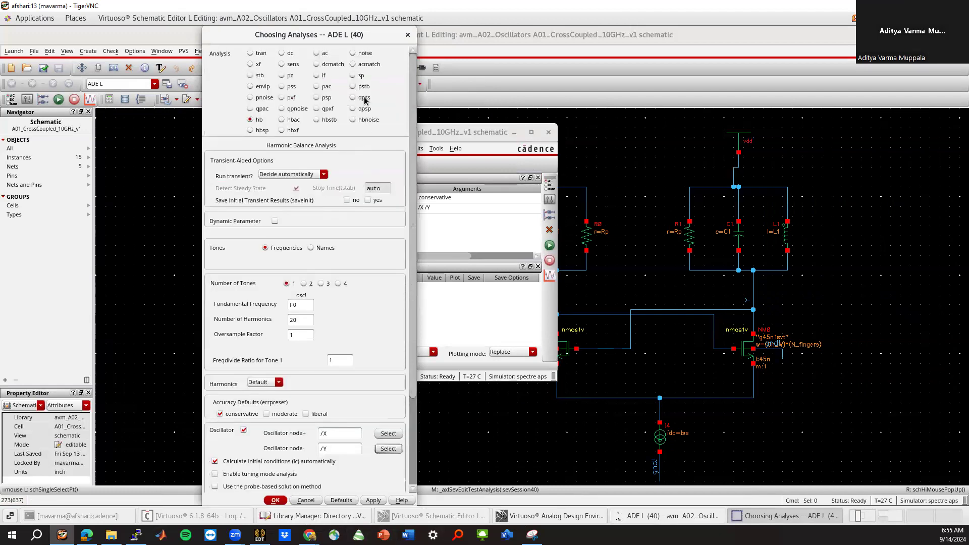
left_click(291, 87)
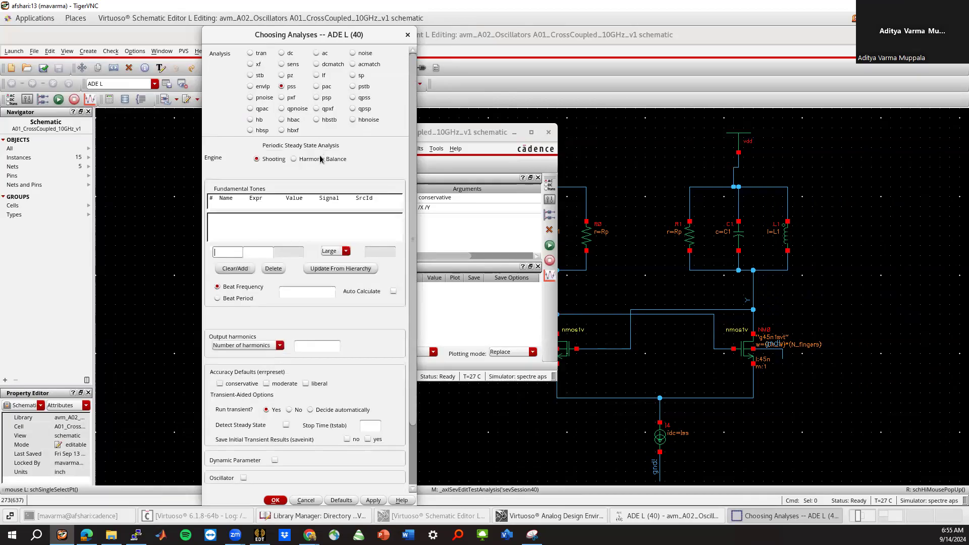
left_click(308, 292)
left_click_drag(410, 288, 410, 319)
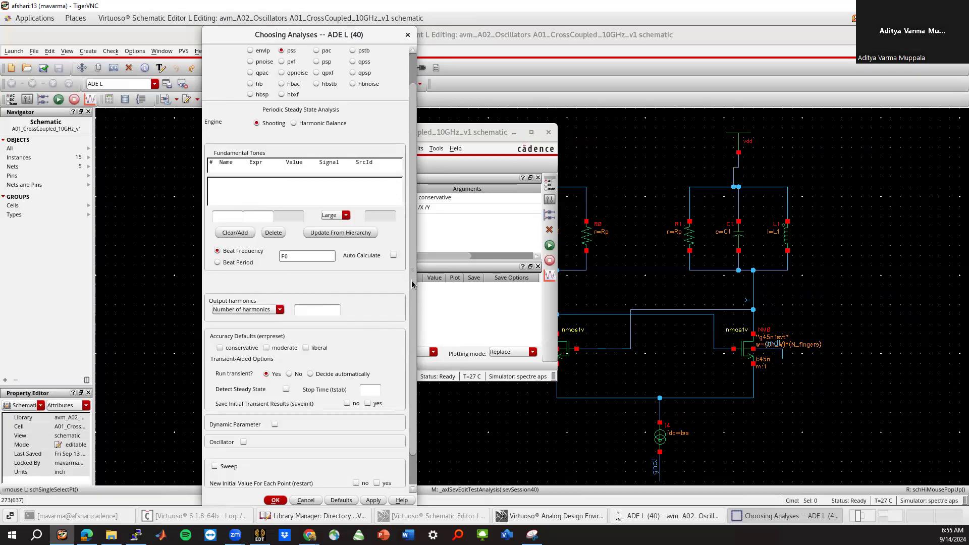
scroll(413, 285, "down", 1)
left_click(317, 291)
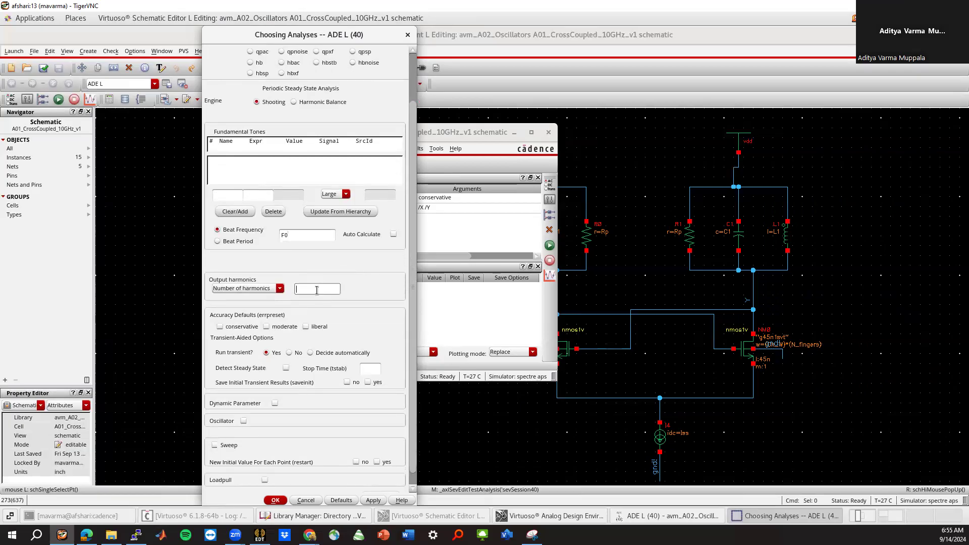
scroll(415, 279, "down", 1)
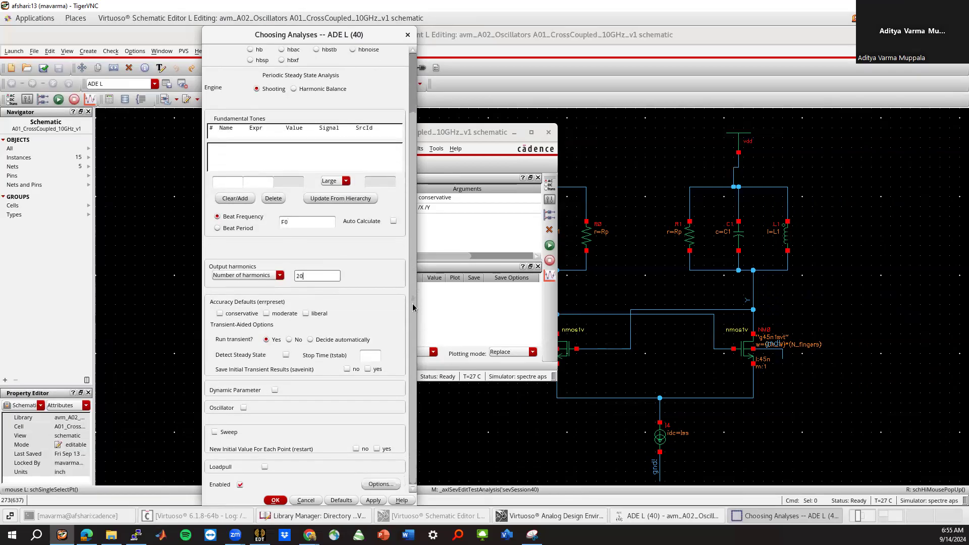
Set the pss accuracy to conservative and enable steady-state detection and the Oscillator option.
left_click(239, 314)
left_click(285, 355)
left_click(243, 408)
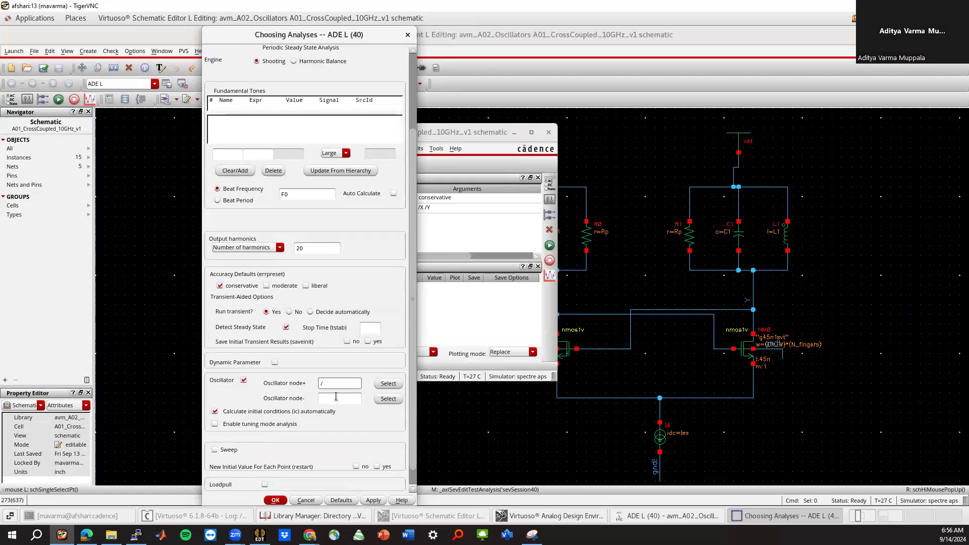
Pick nets X and Y as the pss oscillator's positive and negative nodes and accept the analysis.
left_click(388, 384)
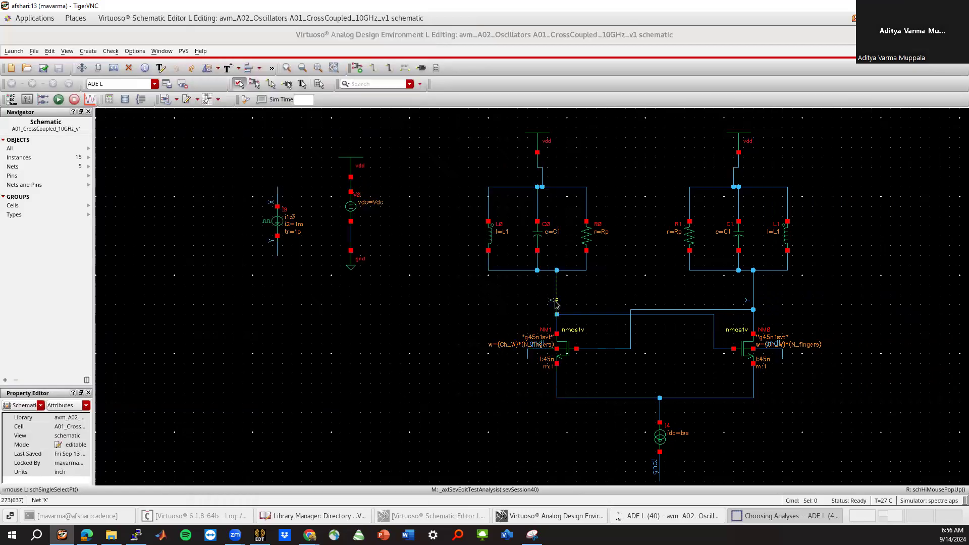
left_click(750, 520)
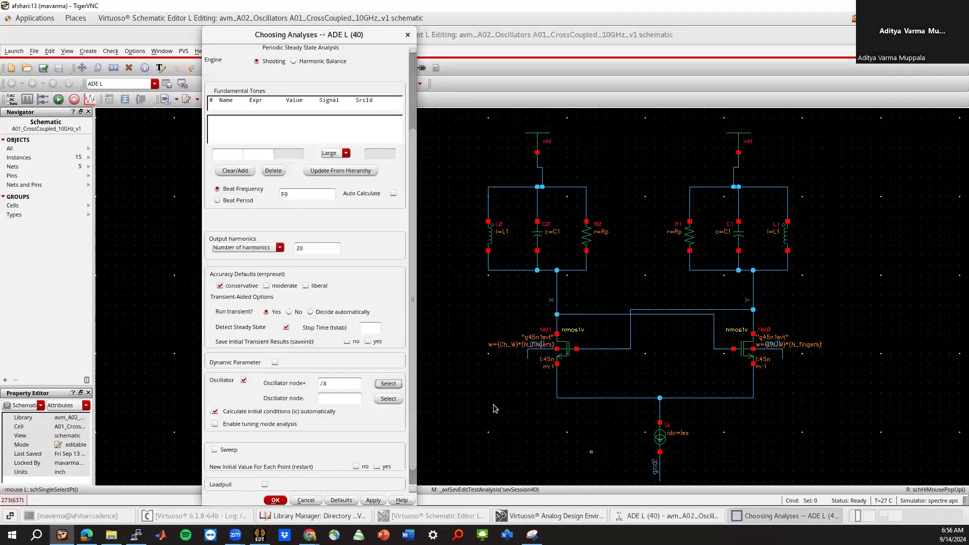
left_click(381, 401)
left_click(734, 310)
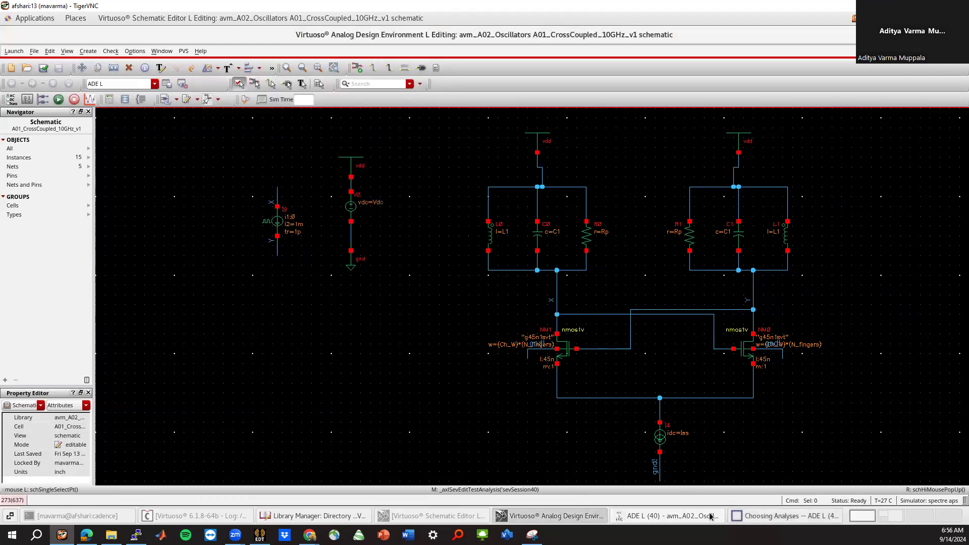
left_click(750, 520)
scroll(316, 479, "down", 3)
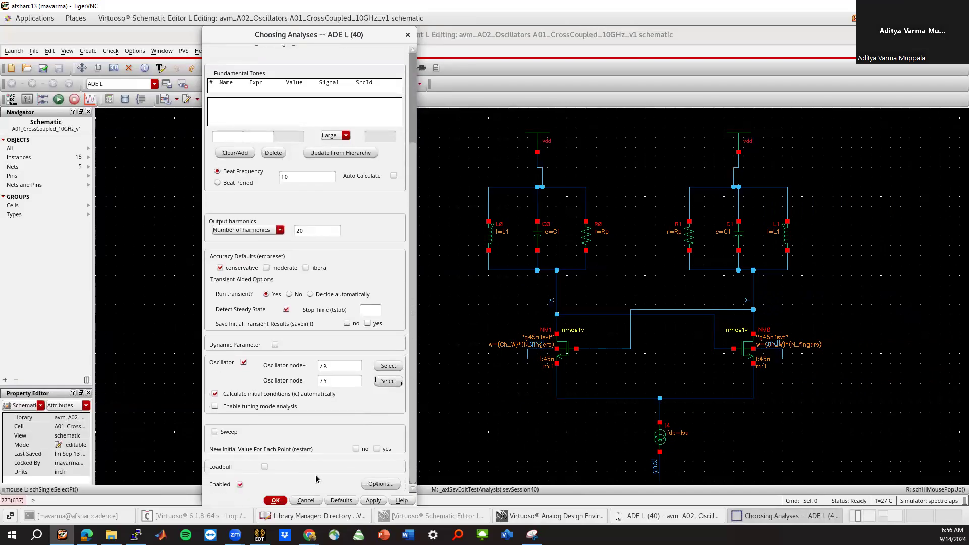
left_click(277, 500)
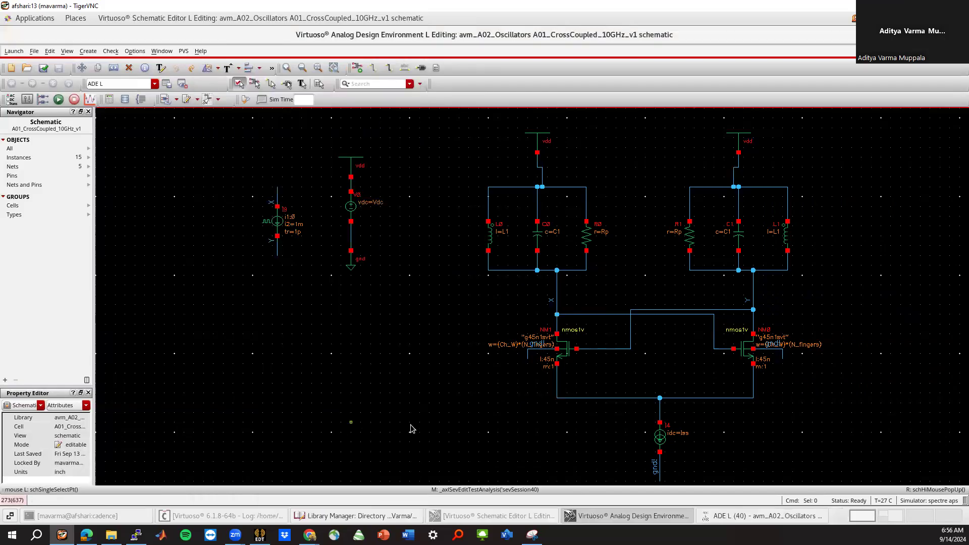
Start a new periodic noise (pnoise) analysis, checking it against the existing pss settings.
left_click(762, 515)
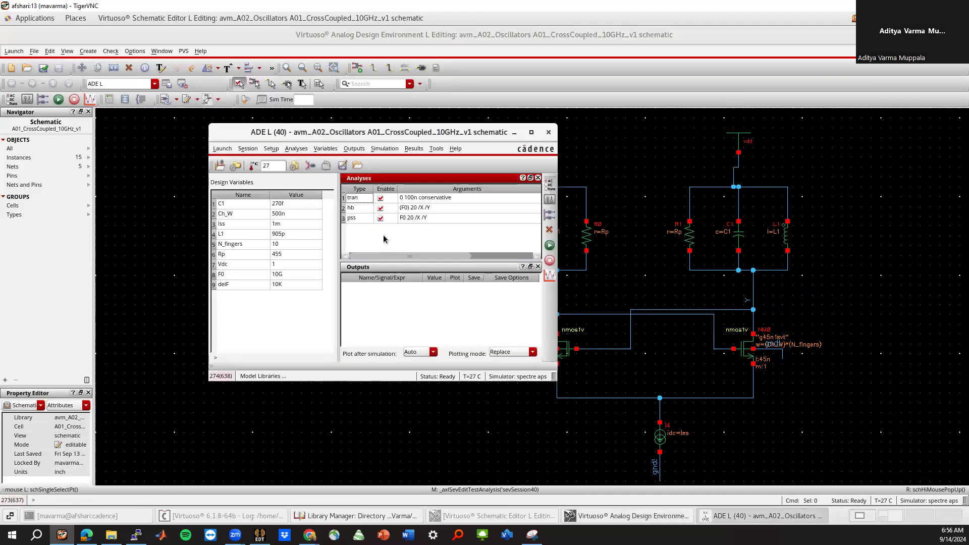
left_click(296, 149)
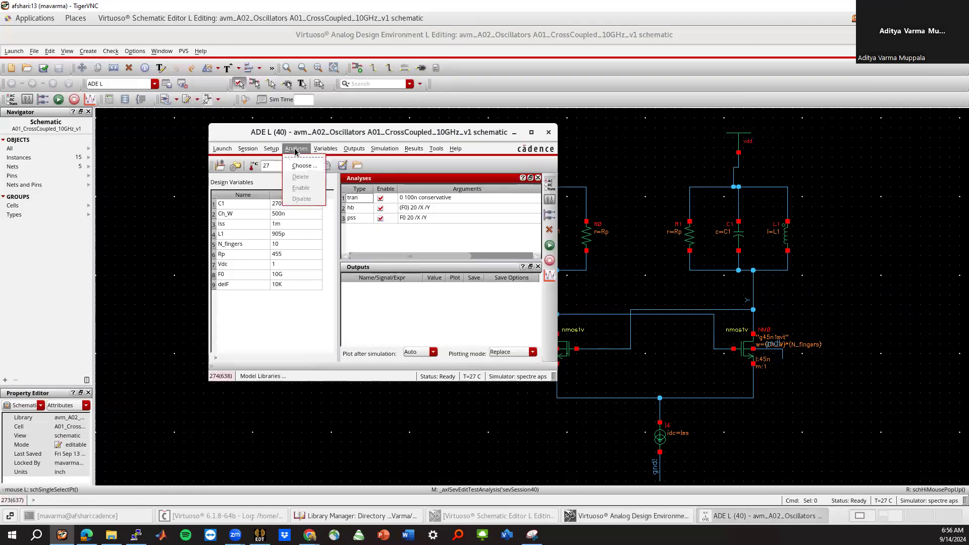
left_click(299, 160)
left_click_drag(414, 244, 416, 129)
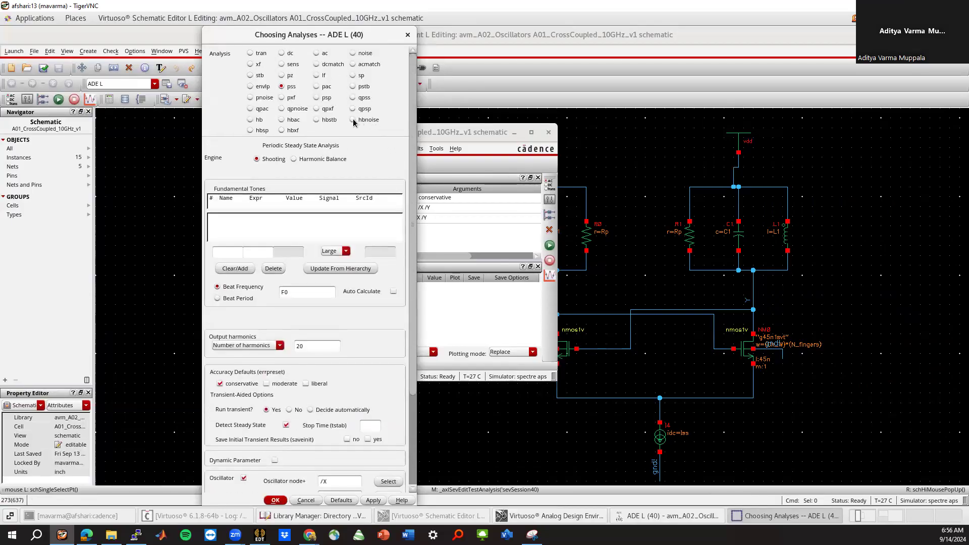
left_click(250, 97)
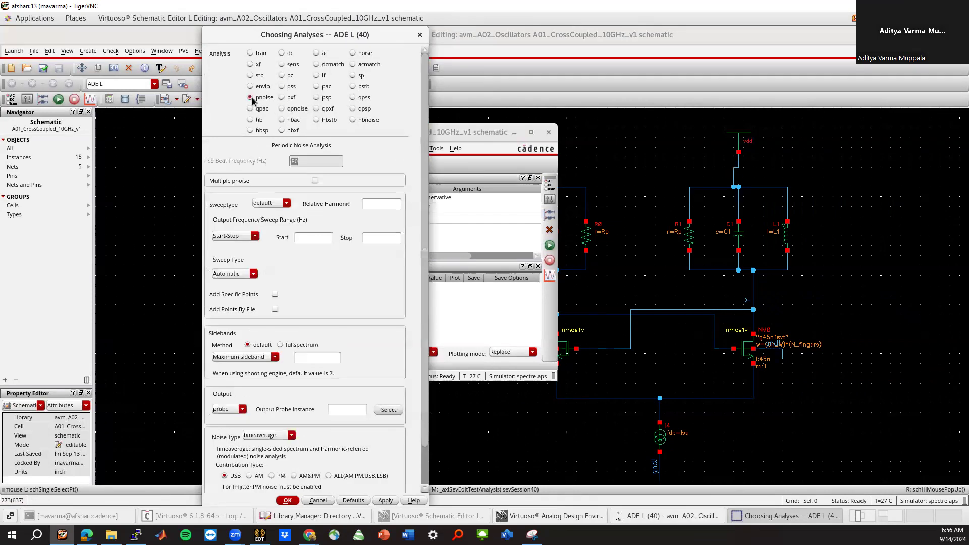
left_click(282, 87)
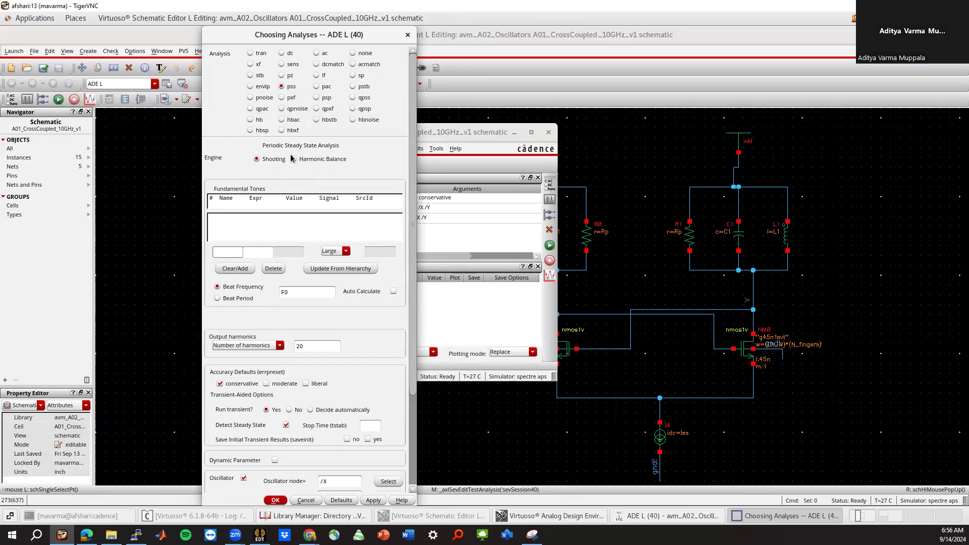
left_click(249, 97)
left_click_drag(423, 129, 423, 171)
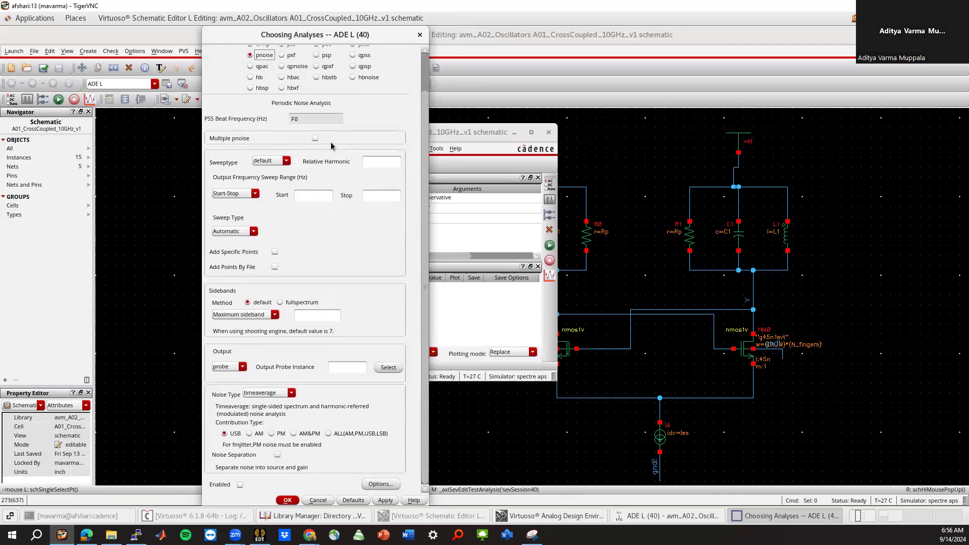
Set the pnoise sweep type to relative with relative harmonic 1, sweeping from 10k to 1M Hz.
left_click(382, 162)
left_click(310, 197)
left_click(384, 194)
left_click(271, 161)
left_click(272, 186)
Set the pnoise output to voltage, with net X as the positive output node and net Y as the negative.
left_click(242, 367)
left_click(238, 380)
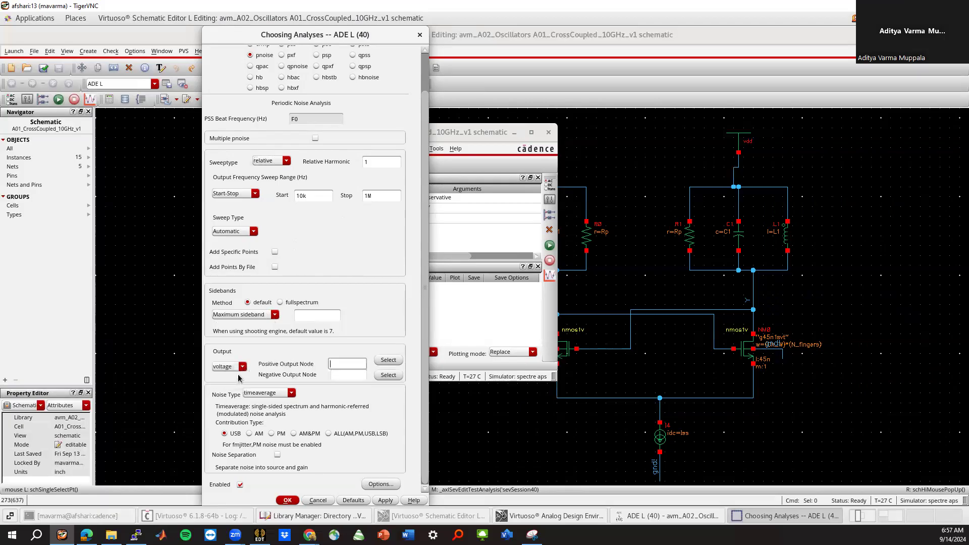
left_click(389, 360)
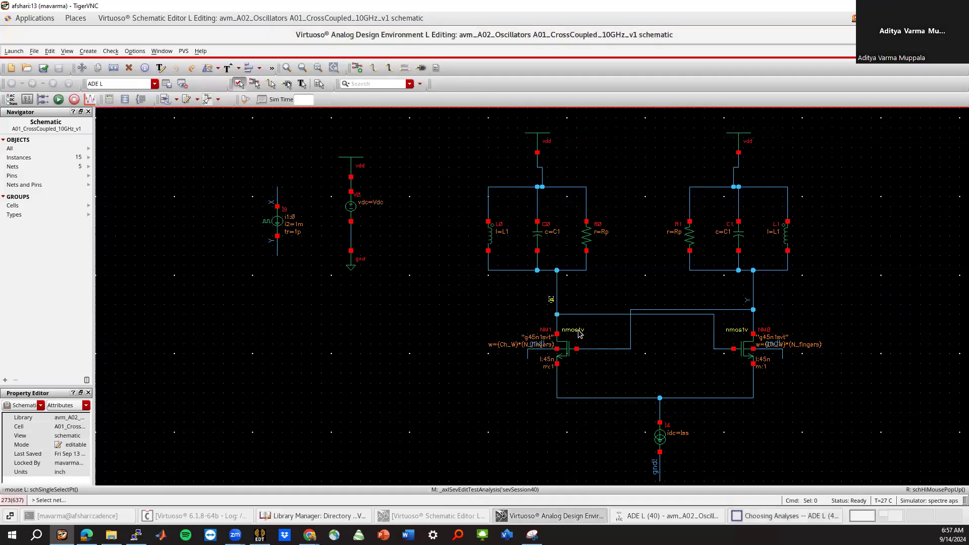
left_click(786, 516)
left_click(393, 378)
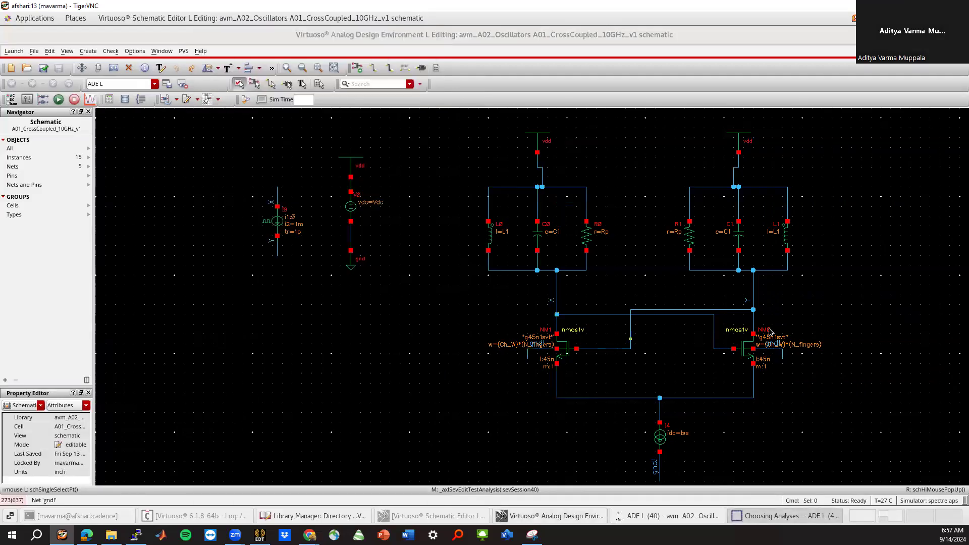
left_click(746, 303)
left_click(772, 516)
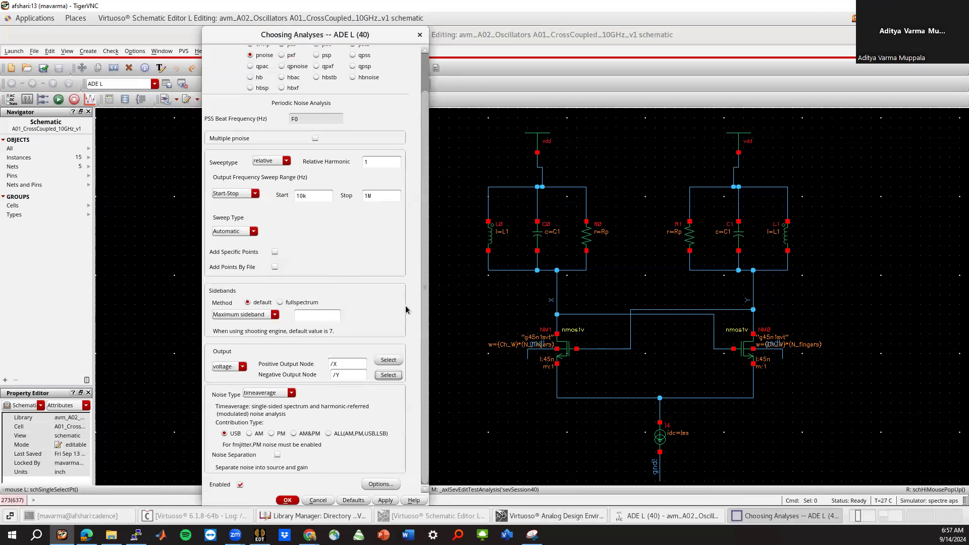
Set the pnoise contribution type to ALL(AM,PM,USB,LSB), leave maximum sideband at its default, and accept the analysis.
left_click(275, 314)
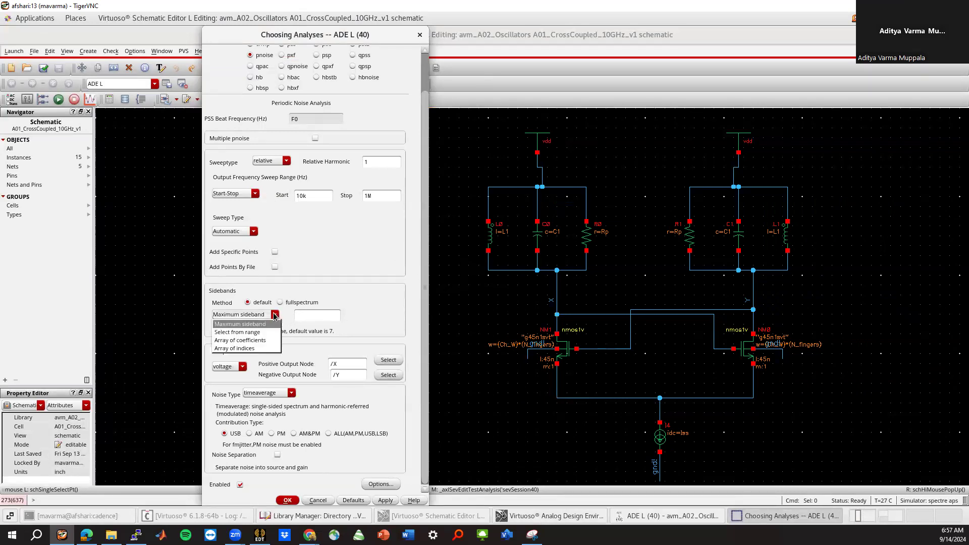
left_click(275, 315)
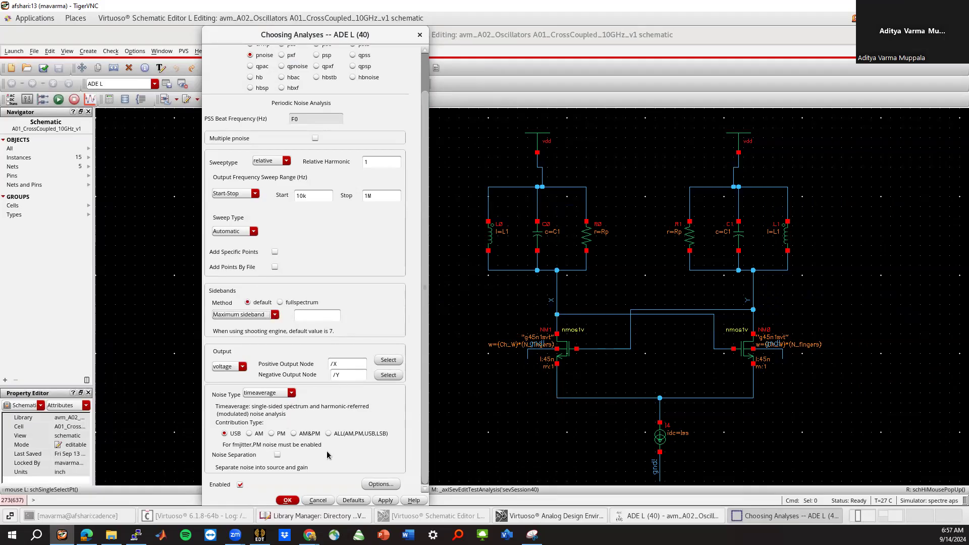
left_click(328, 435)
left_click(287, 500)
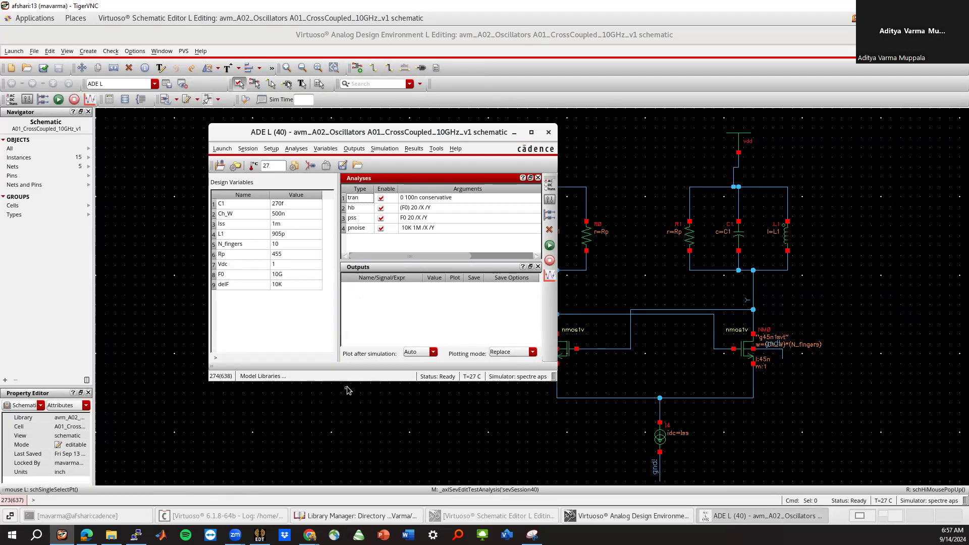
left_click_drag(347, 381, 349, 420)
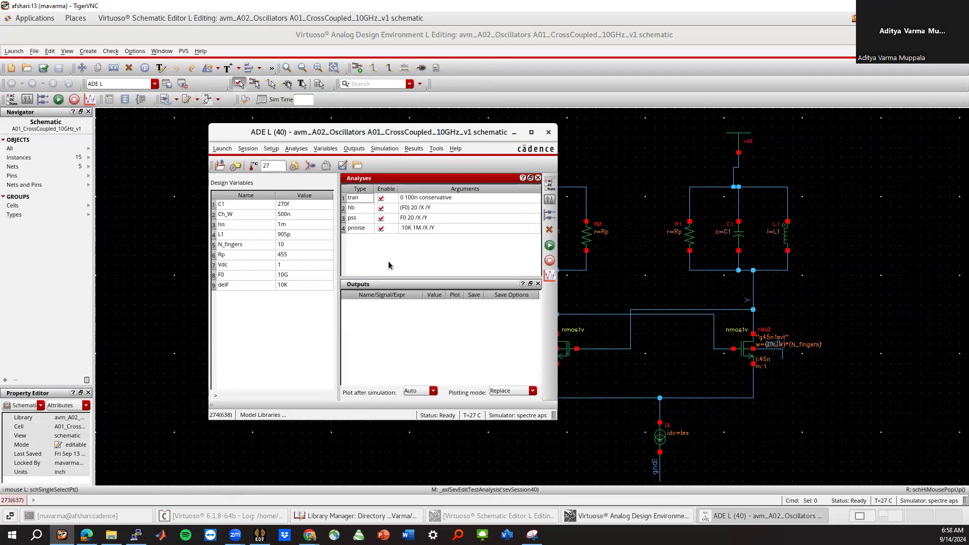
left_click(294, 149)
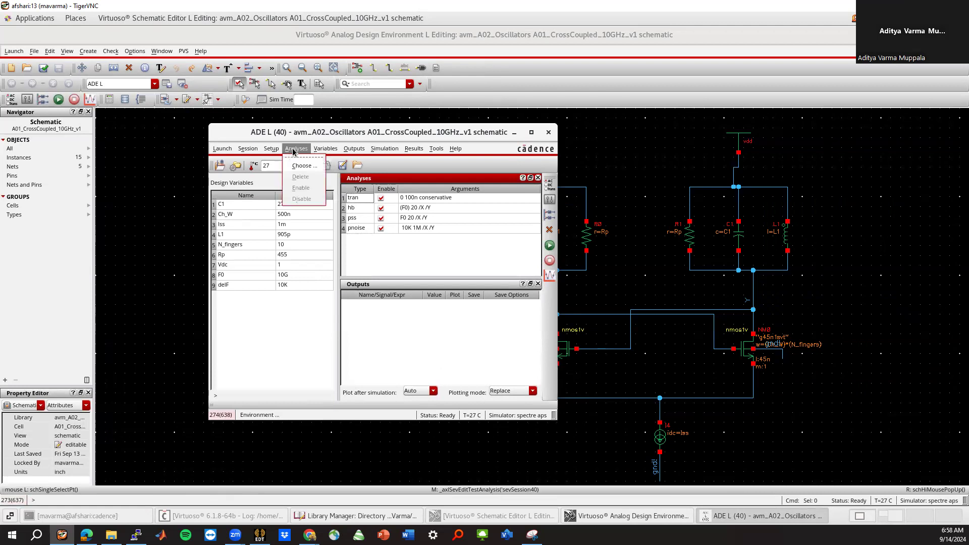
left_click(304, 166)
left_click_drag(423, 177, 419, 125)
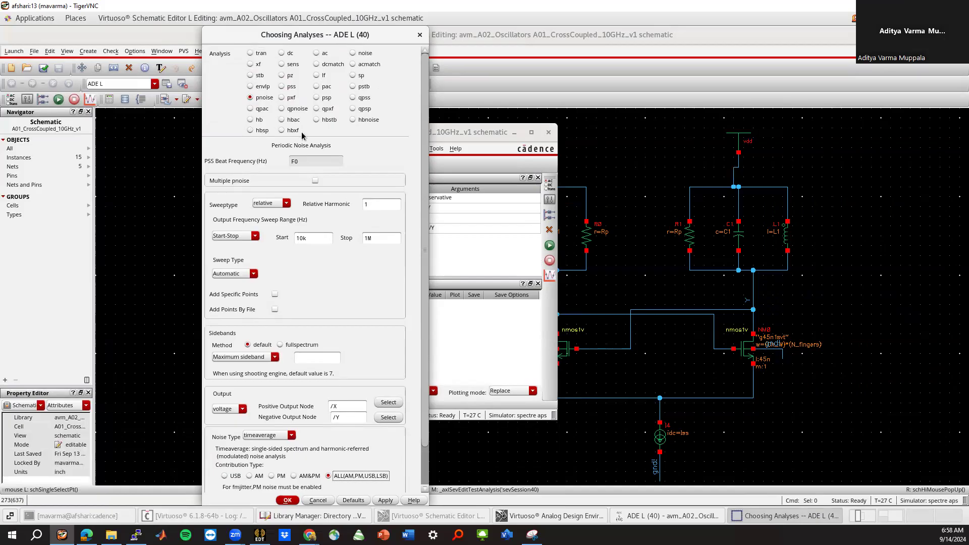
left_click(419, 35)
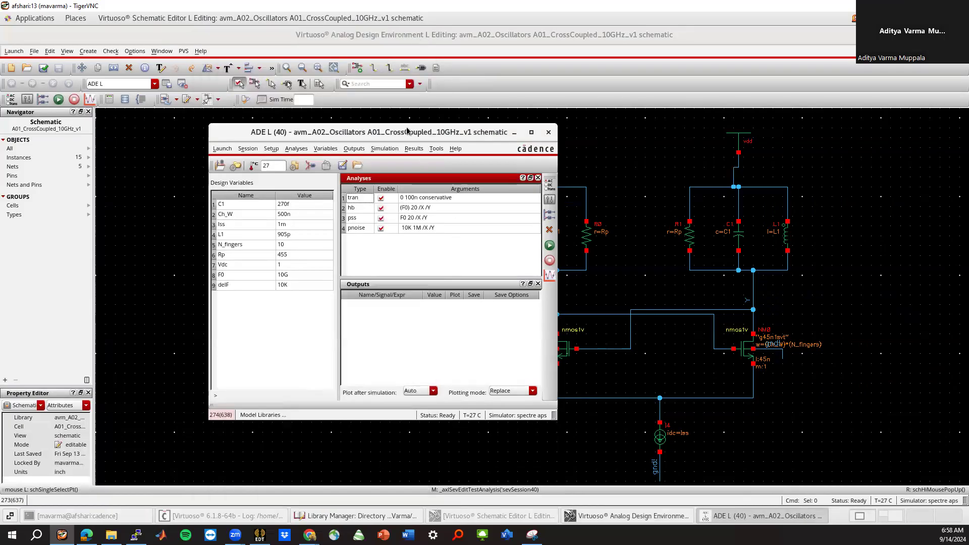
Run the simulation with the tran, hb, pss and pnoise analyses and put the output log away.
left_click_drag(407, 133, 308, 125)
left_click(452, 240)
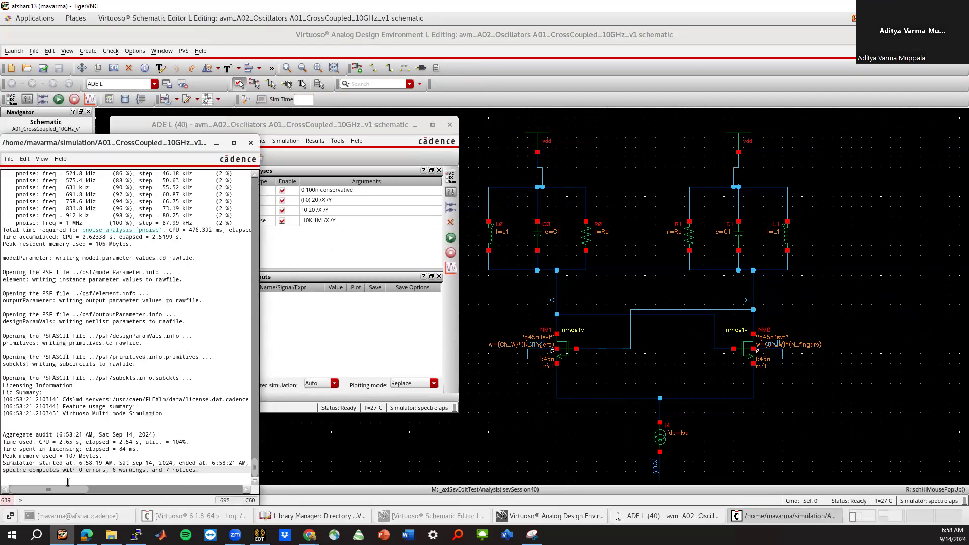
left_click(216, 143)
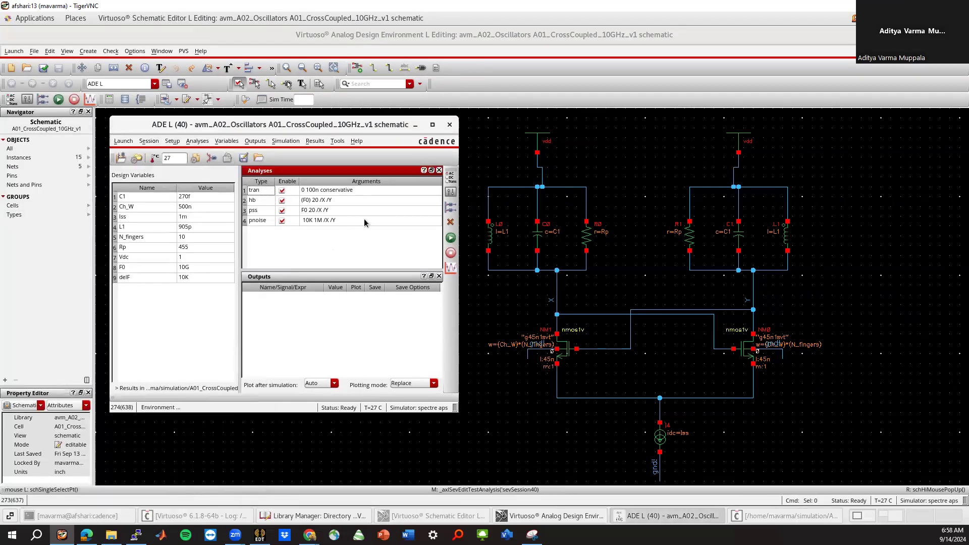
left_click_drag(319, 126, 239, 112)
left_click(236, 127)
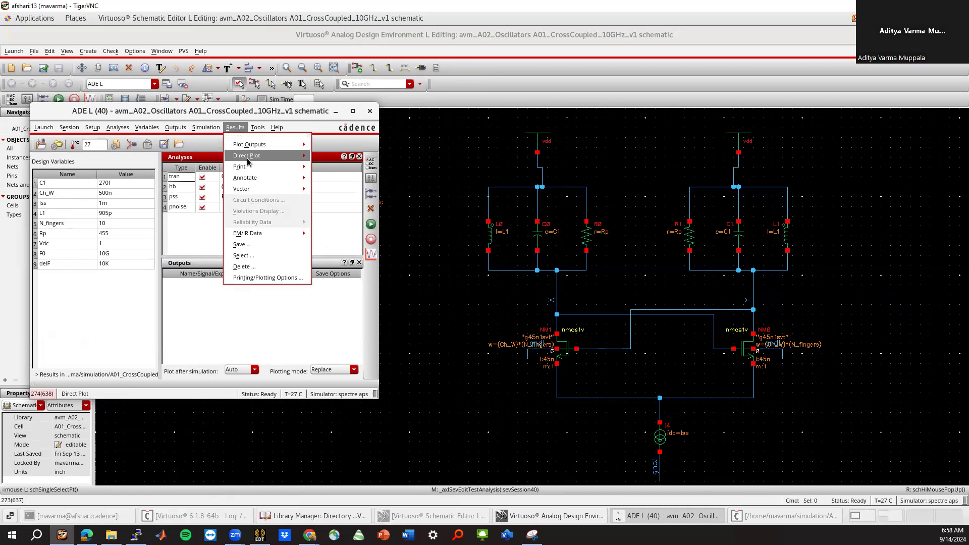
mouse_move(257, 160)
left_click(217, 188)
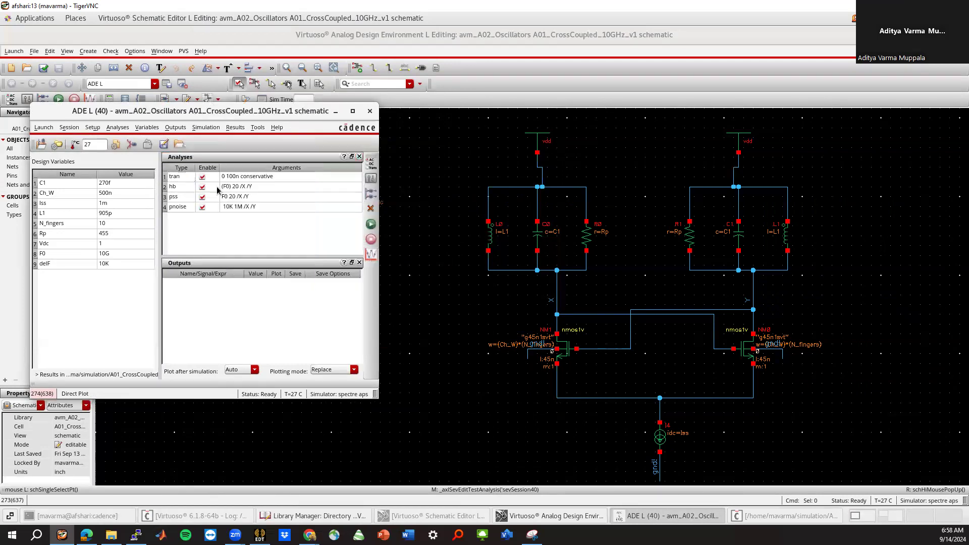
Mark the drain terminals of NM1 and NM0 in the schematic as outputs to save and rerun the simulation.
left_click(175, 129)
mouse_move(230, 201)
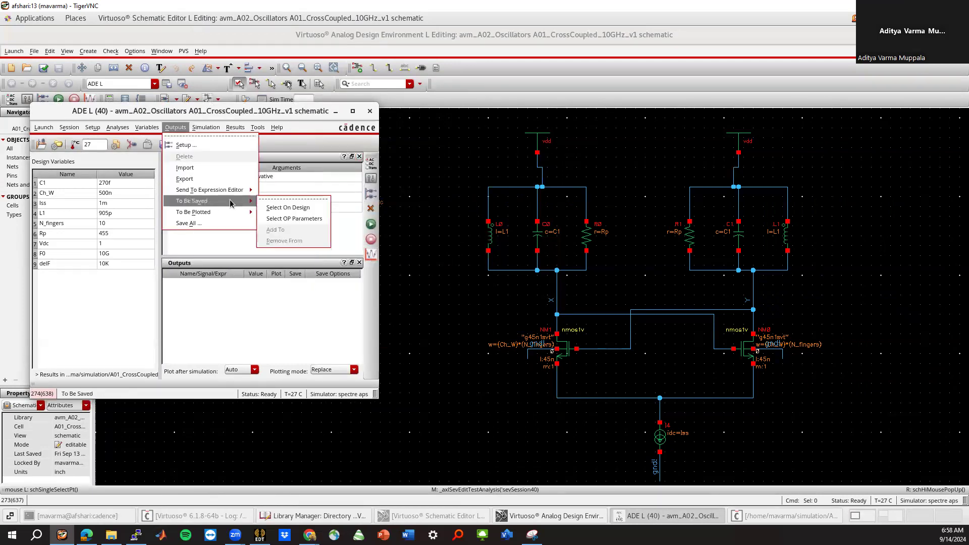
left_click(288, 207)
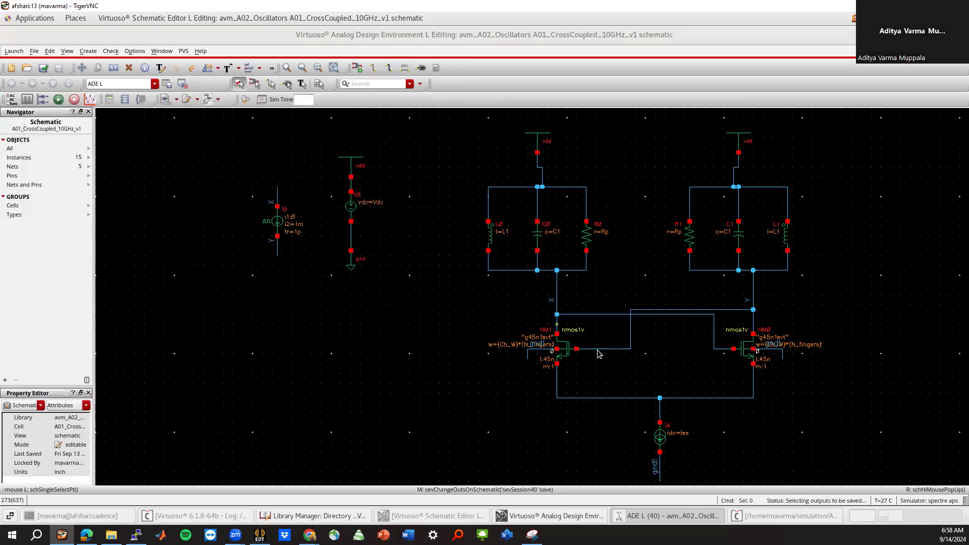
left_click(557, 334)
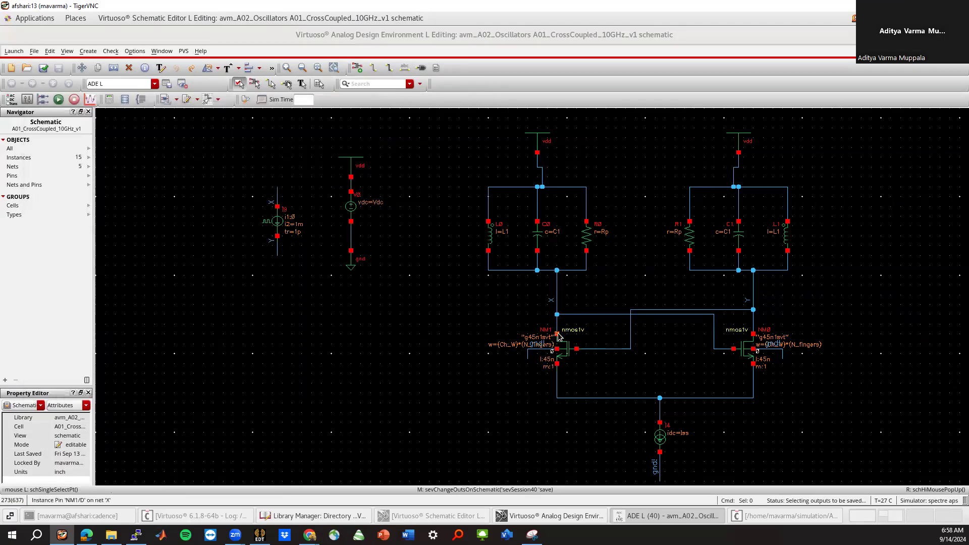
left_click(753, 335)
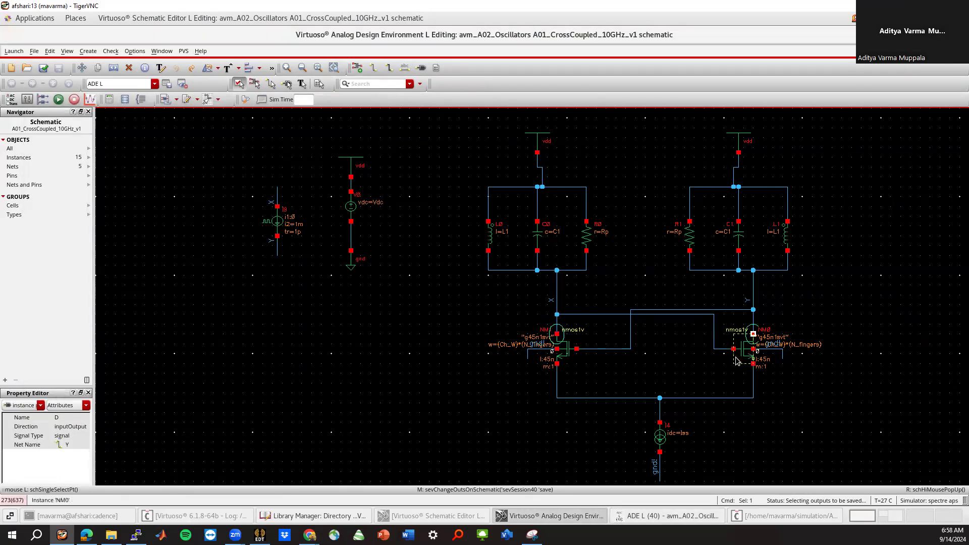
left_click(779, 512)
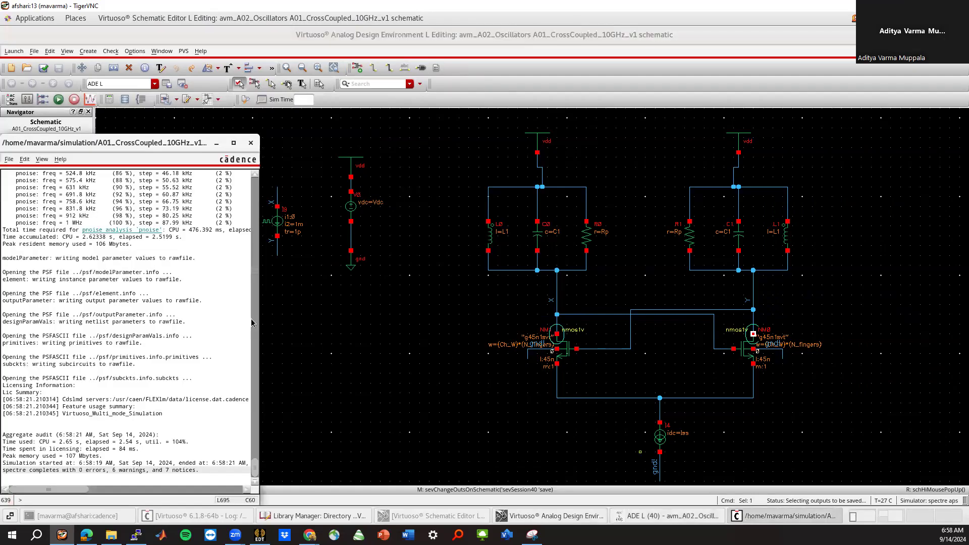
left_click(217, 143)
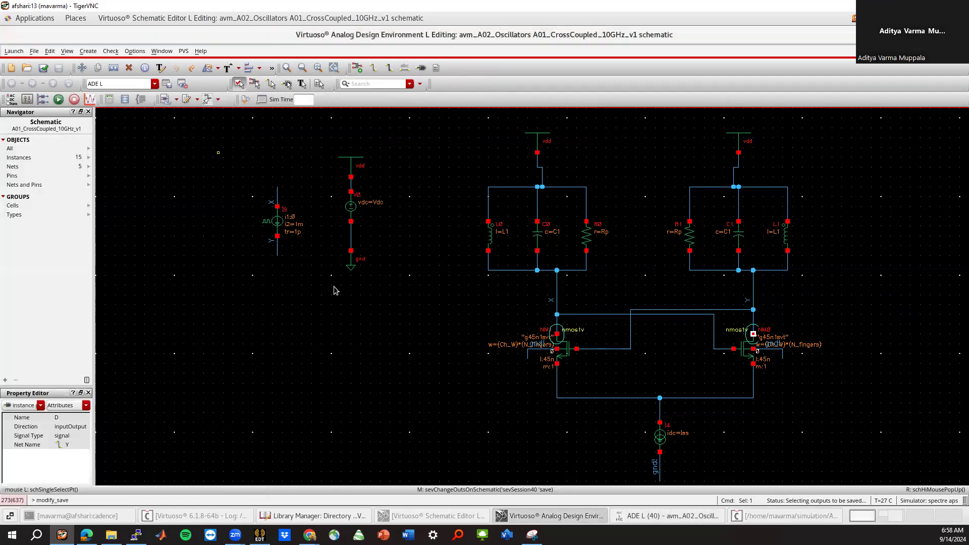
left_click(639, 519)
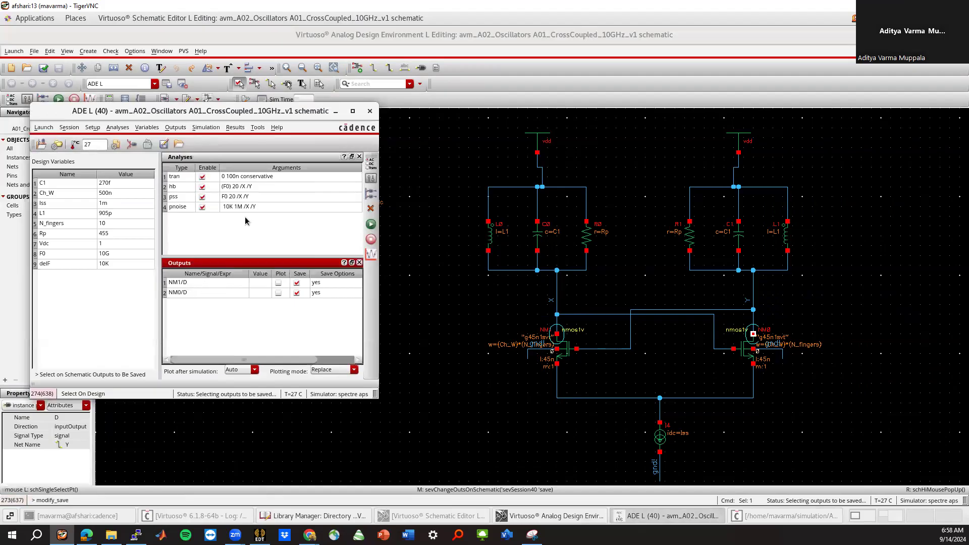
left_click(371, 224)
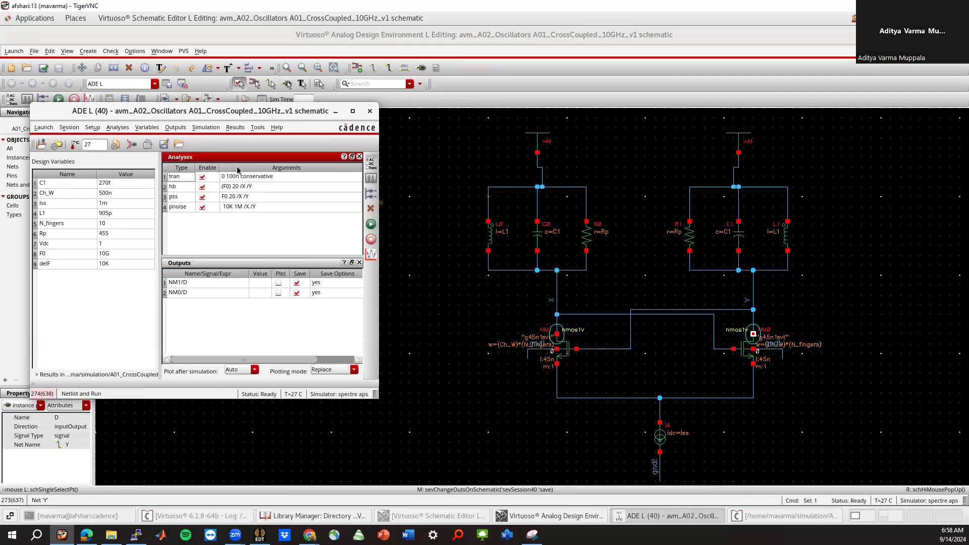
Direct-plot the transient voltage of net X, adding it to the outputs, and minimize the waveform window.
left_click(236, 127)
mouse_move(277, 159)
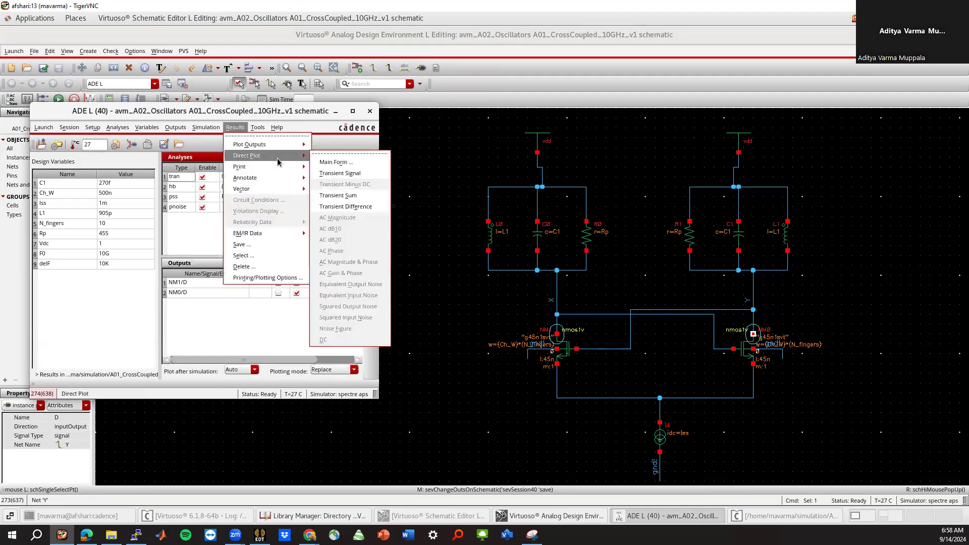
left_click(336, 162)
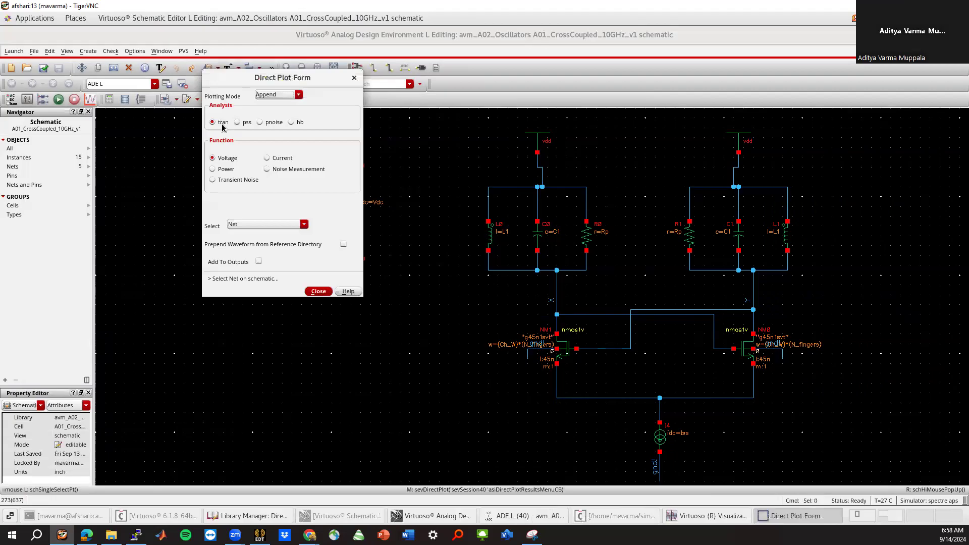
left_click(225, 158)
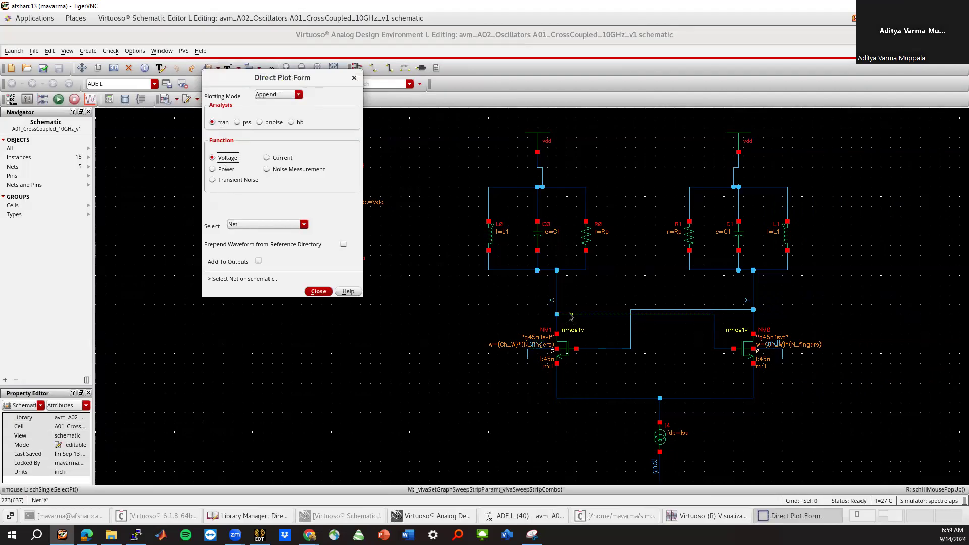
left_click(259, 261)
left_click(573, 317)
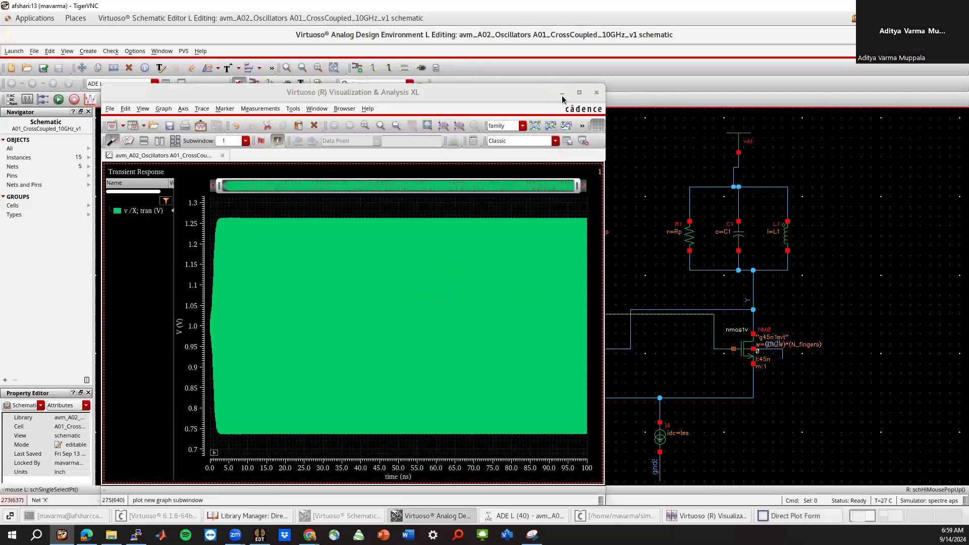
left_click(563, 94)
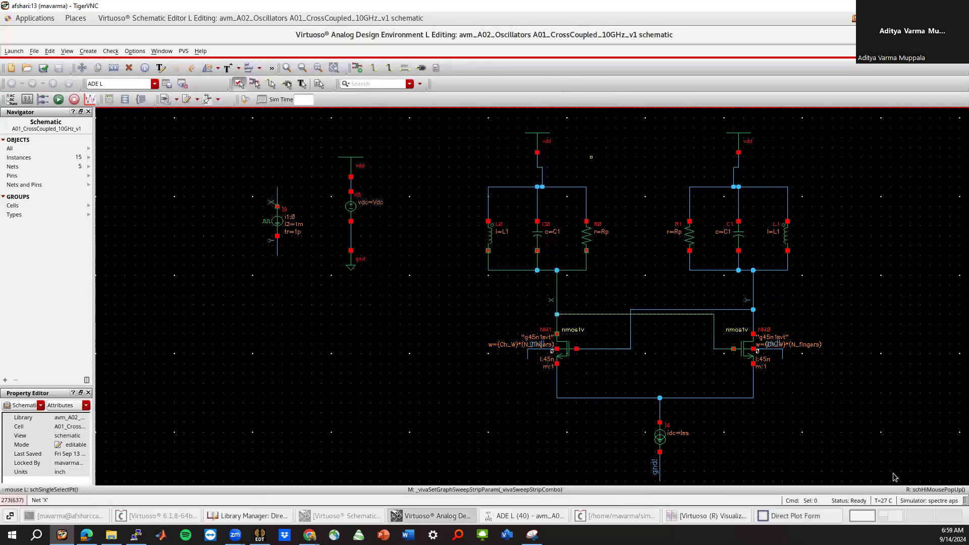
Direct-plot the transient current of NM1's drain terminal, adding it to the outputs, and close the waveform window and plot form.
left_click(777, 523)
left_click(276, 162)
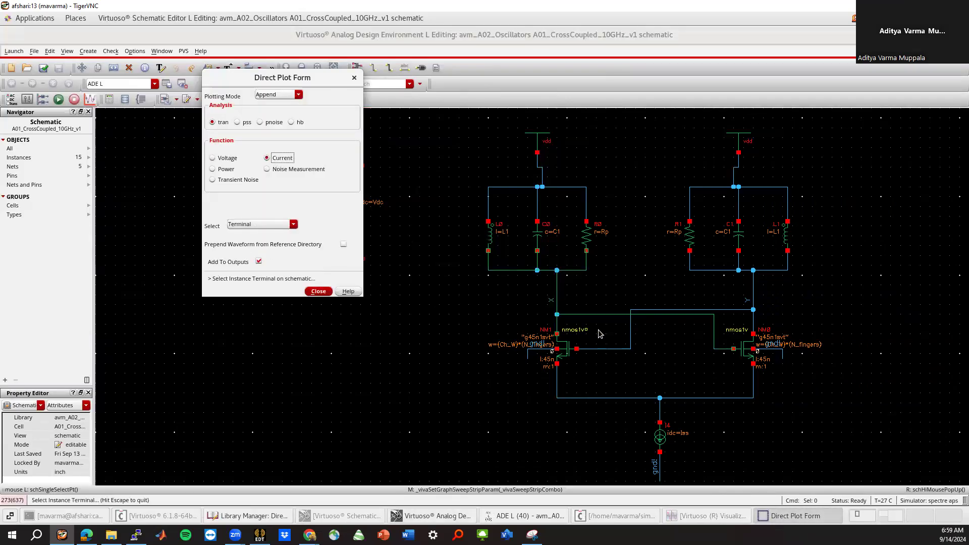
left_click(557, 335)
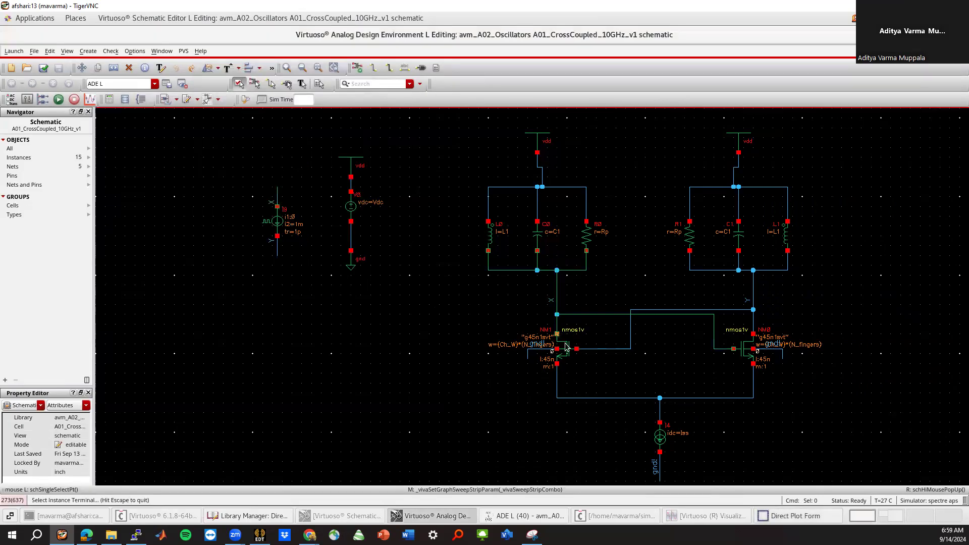
left_click(781, 515)
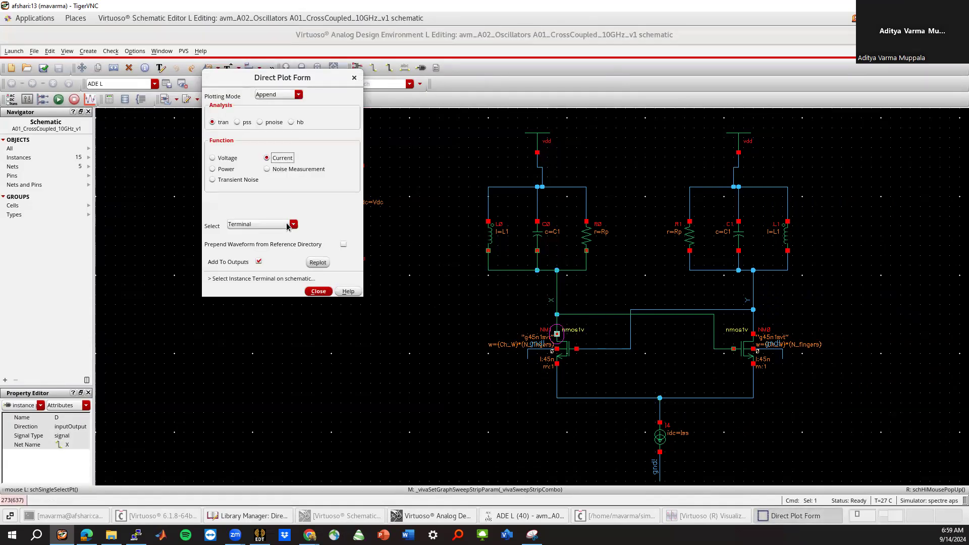
left_click(287, 225)
left_click(271, 234)
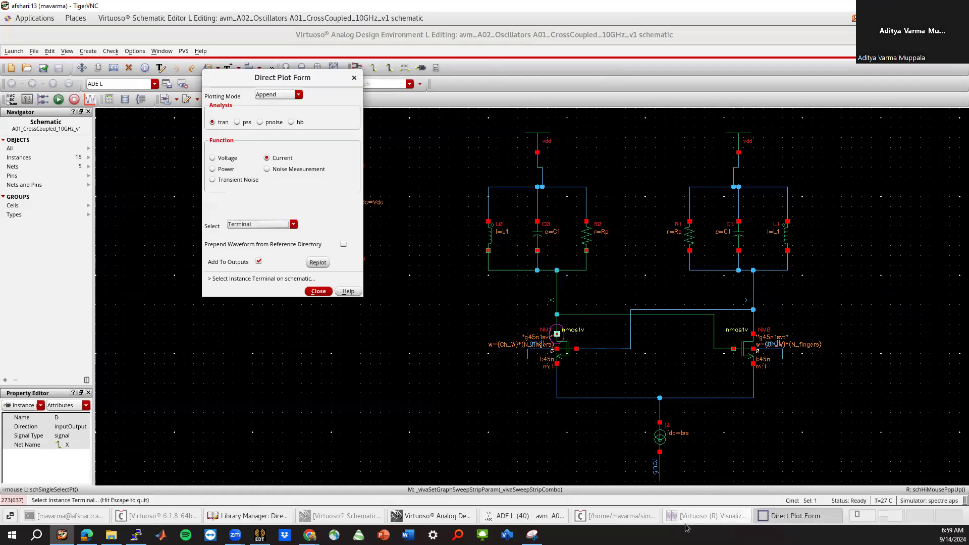
left_click(595, 93)
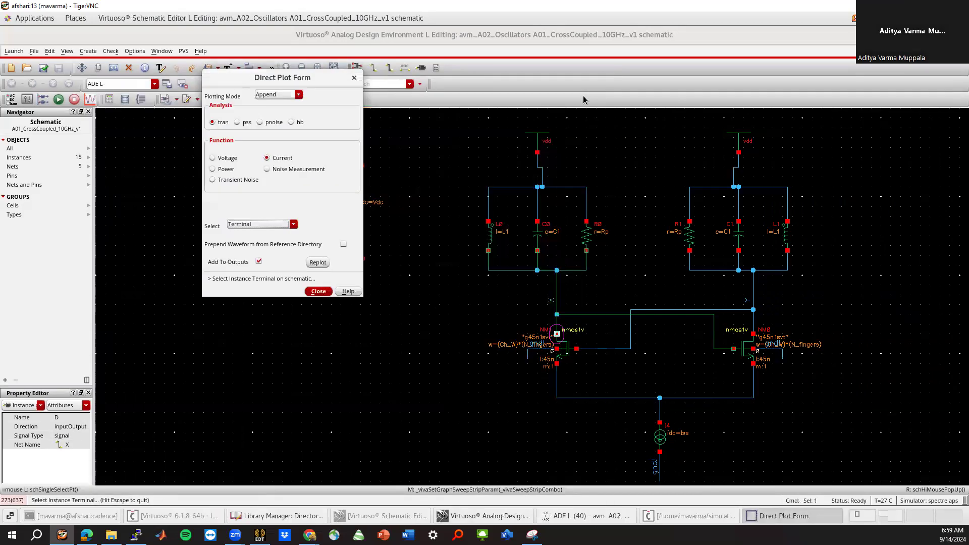
left_click(317, 292)
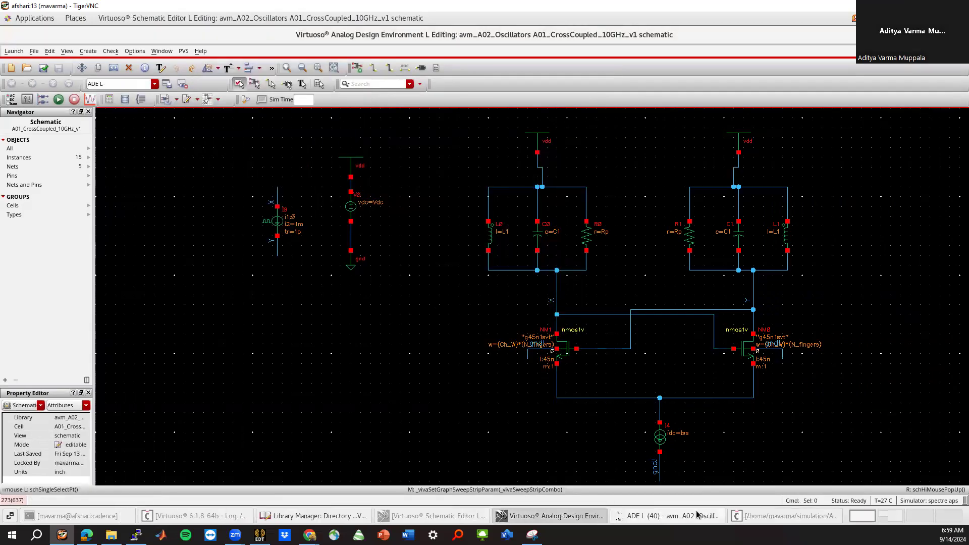
Rename the transient voltage output of net X as Vx and the NM1 drain current output as Ix.
left_click(683, 516)
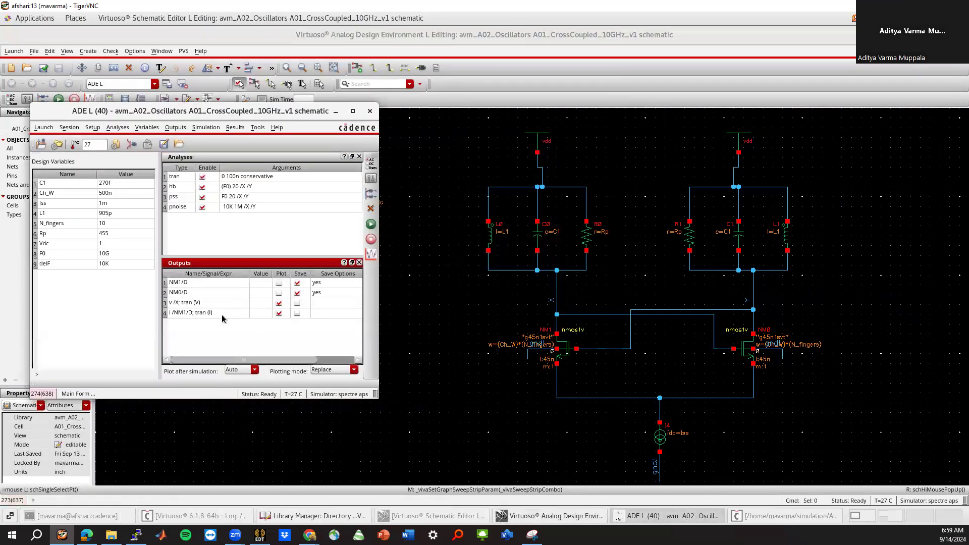
double_click(197, 306)
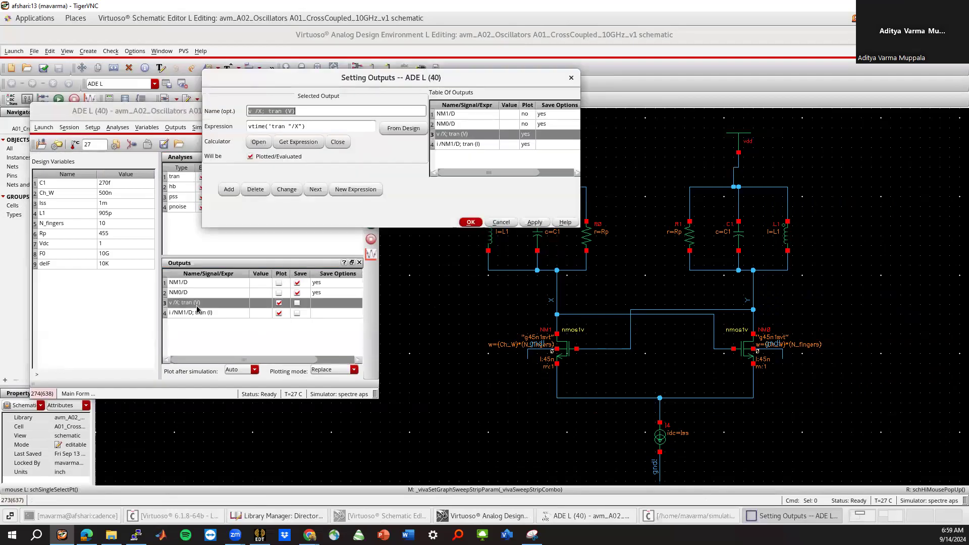
type("Vx")
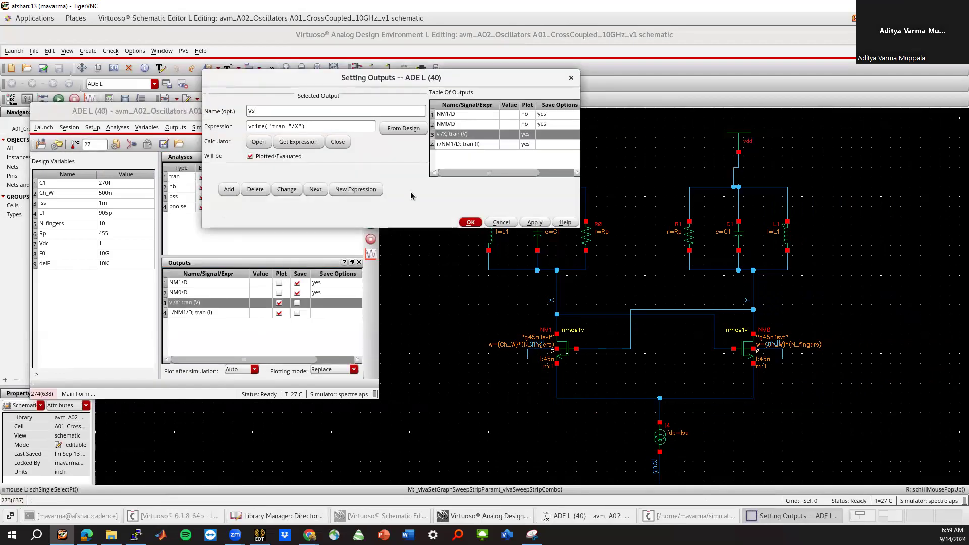
left_click(470, 222)
double_click(213, 313)
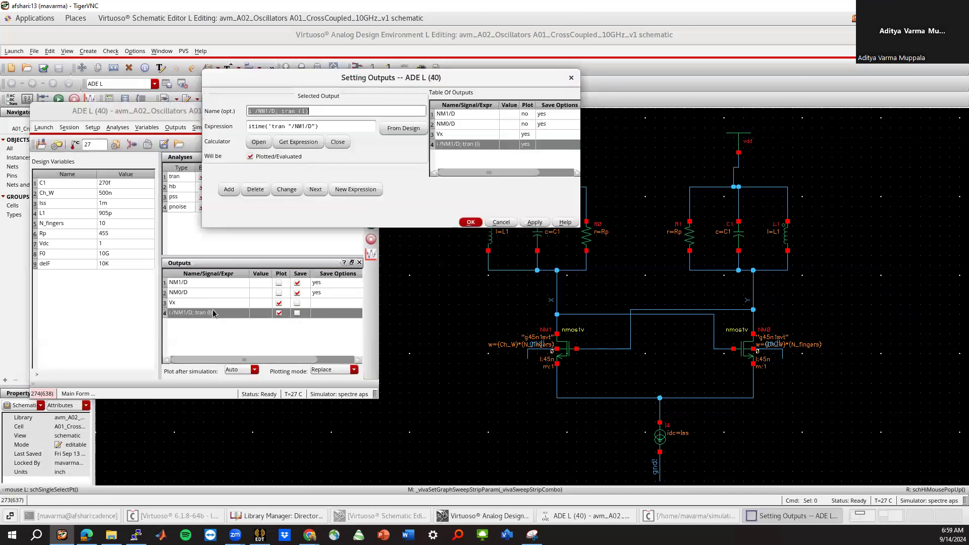
type("Ix")
left_click(469, 222)
Exclude Ix from plotting, then plot the outputs and enlarge the Vx waveform to about one oscillation period.
left_click(280, 314)
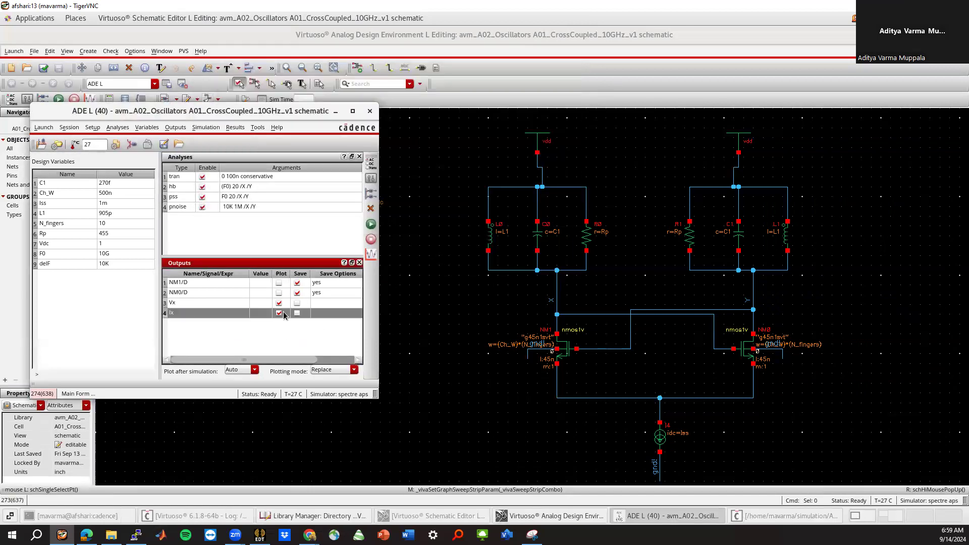
left_click(370, 256)
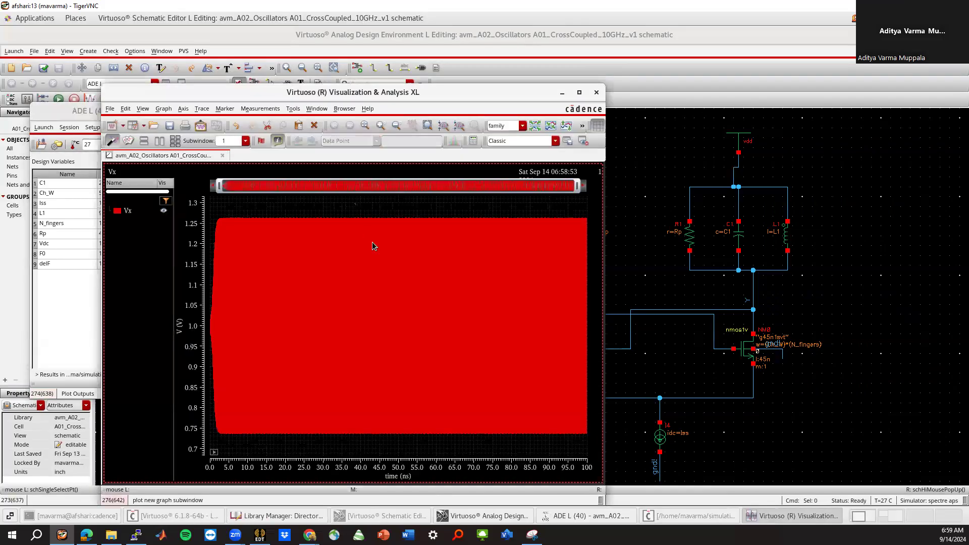
right_click_drag(376, 395, 368, 457)
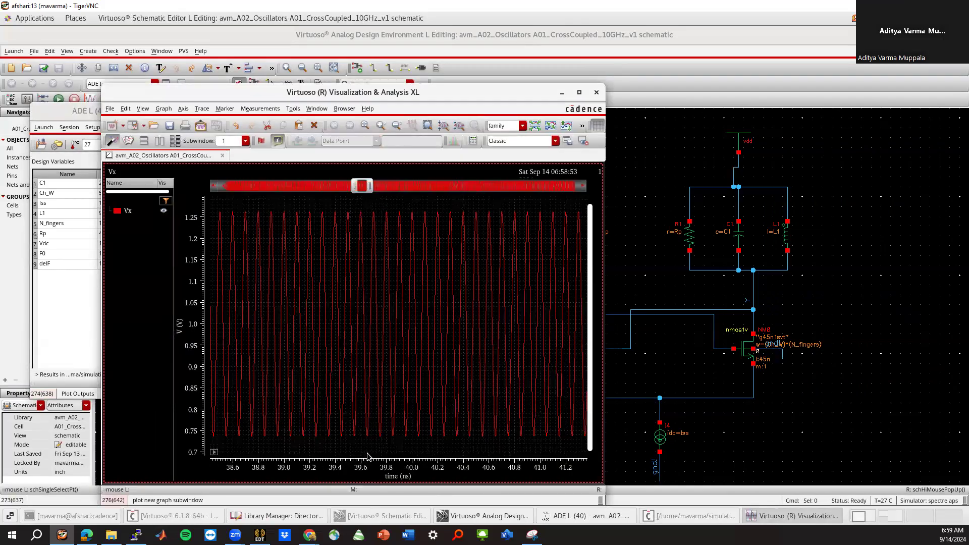
right_click_drag(342, 204, 376, 445)
right_click_drag(245, 195, 378, 454)
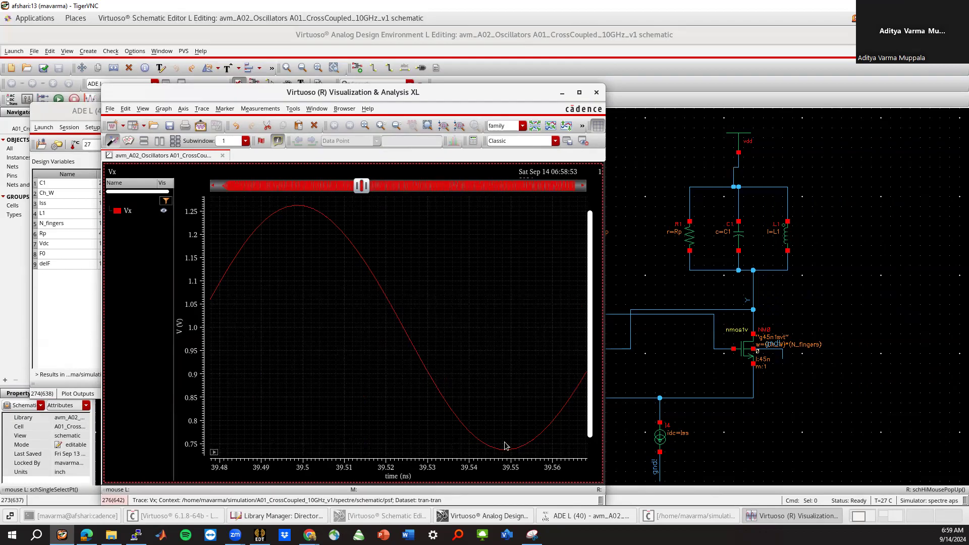
Send the Vx trace to the calculator and evaluate peakToPeak(Vx), adding the expression to the outputs, then fit the full waveform.
left_click(302, 206)
right_click(302, 207)
mouse_move(328, 172)
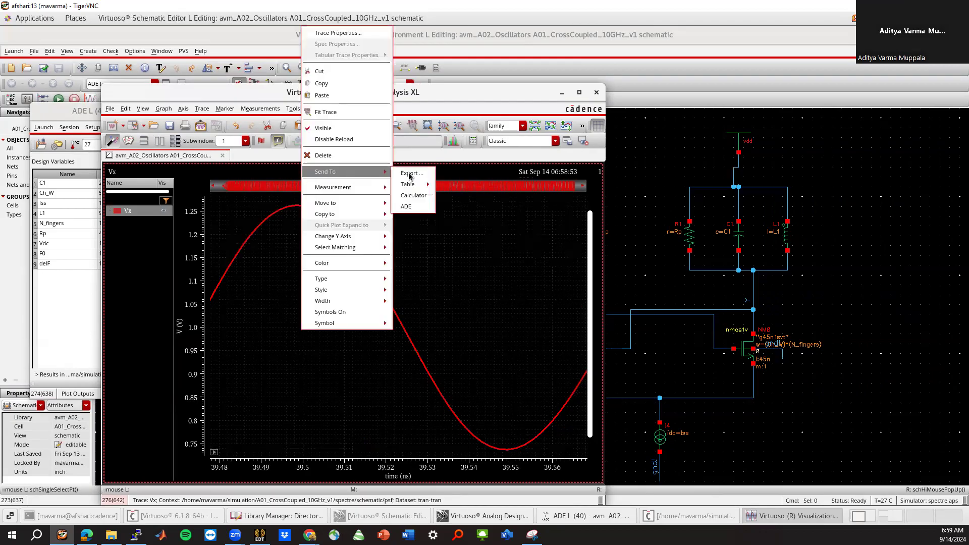
left_click(428, 195)
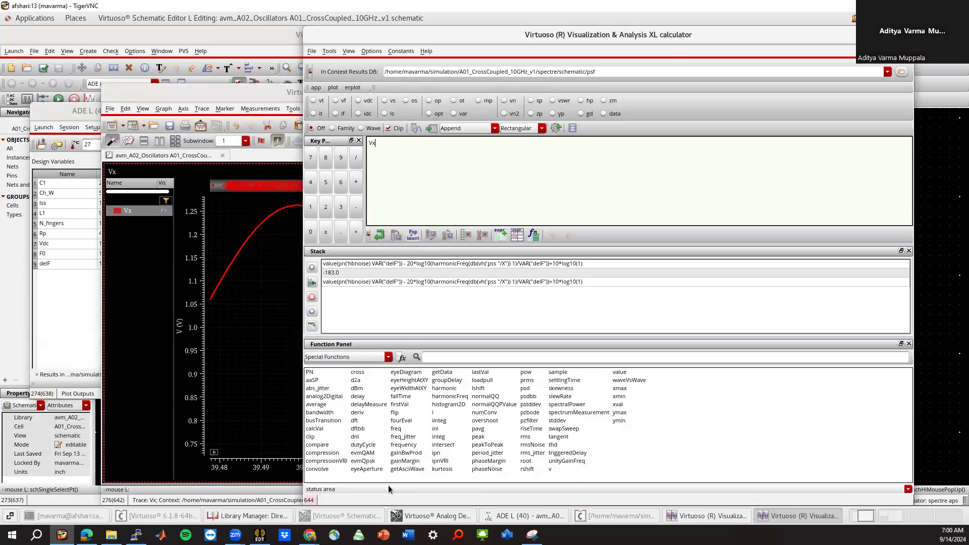
left_click(483, 445)
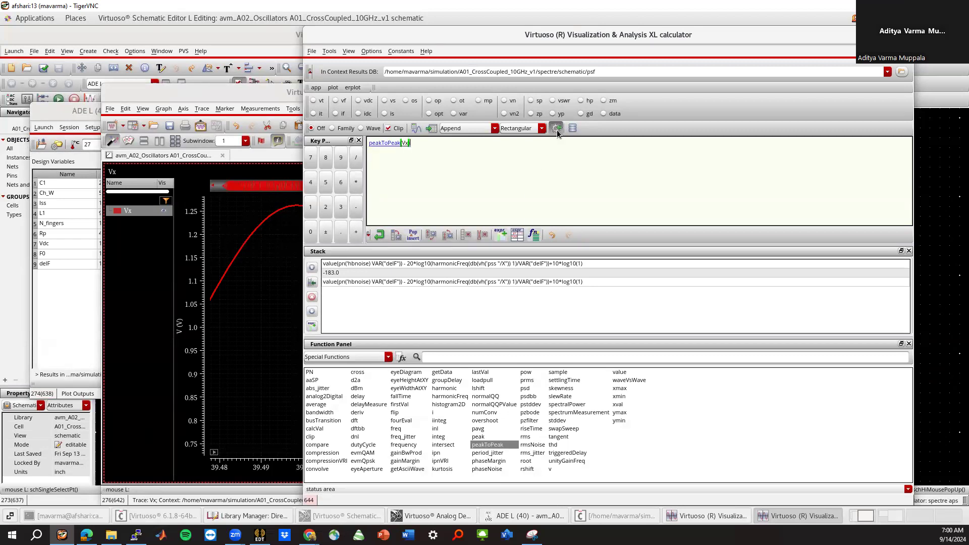
left_click(416, 128)
left_click_drag(400, 143, 369, 143)
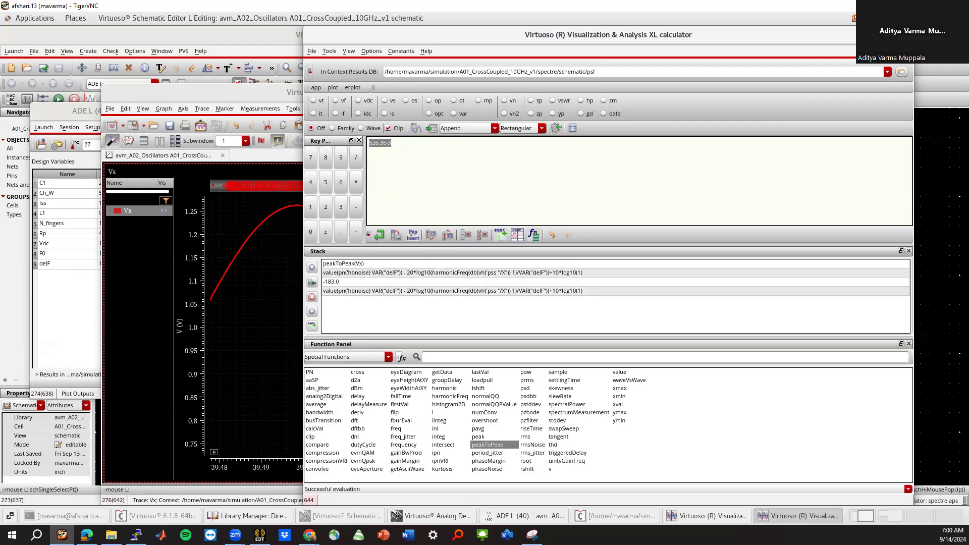
left_click(904, 35)
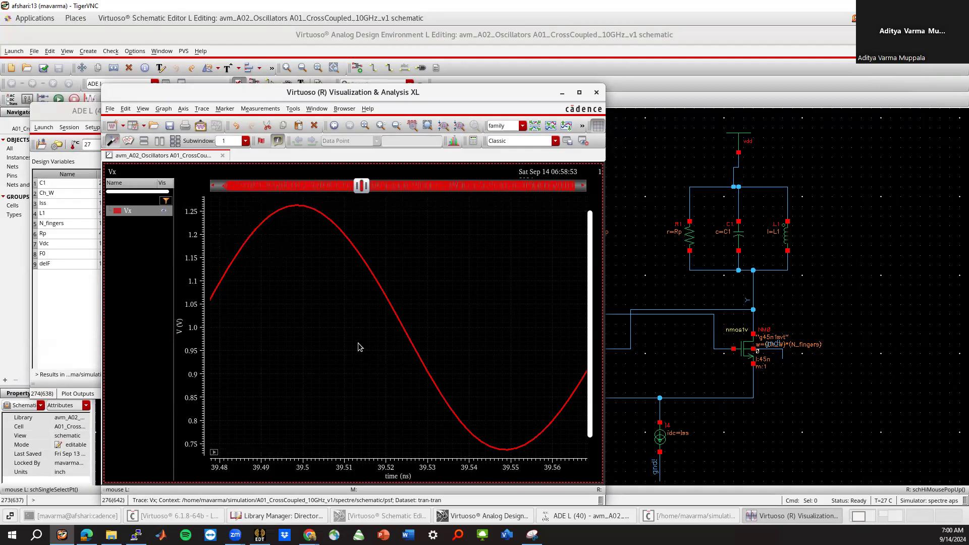
key("f")
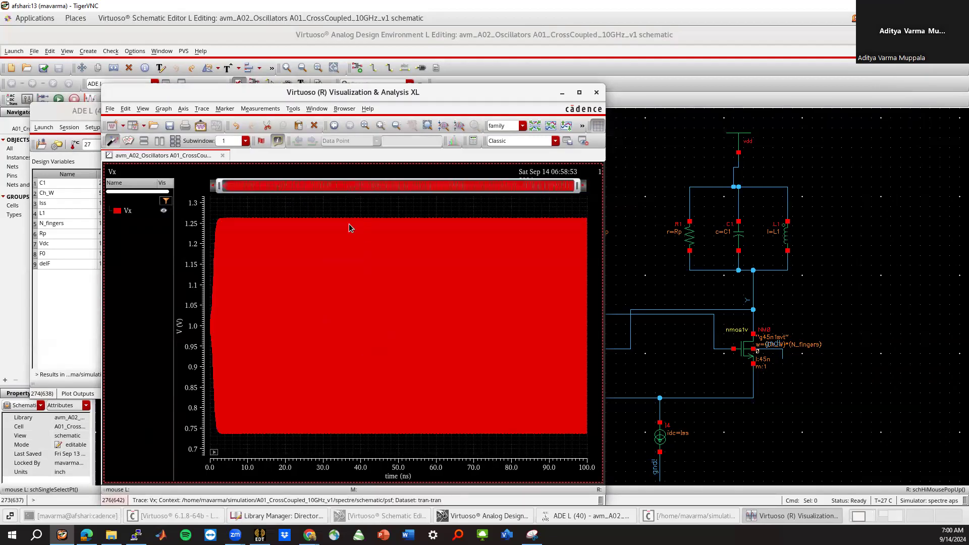
left_click_drag(367, 92, 480, 58)
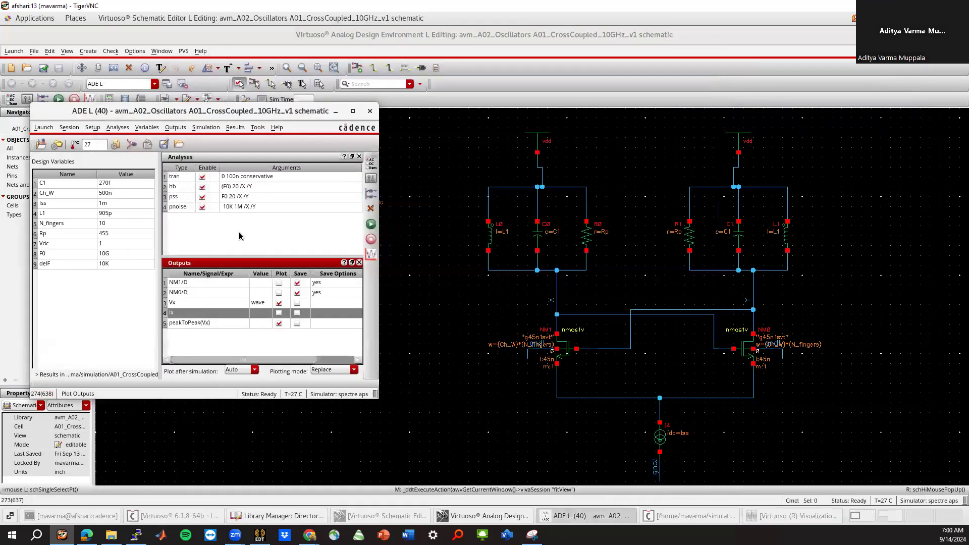
Direct-plot the transient voltage of net Y, adding it to the outputs, and close the waveform window and plot form.
left_click(239, 234)
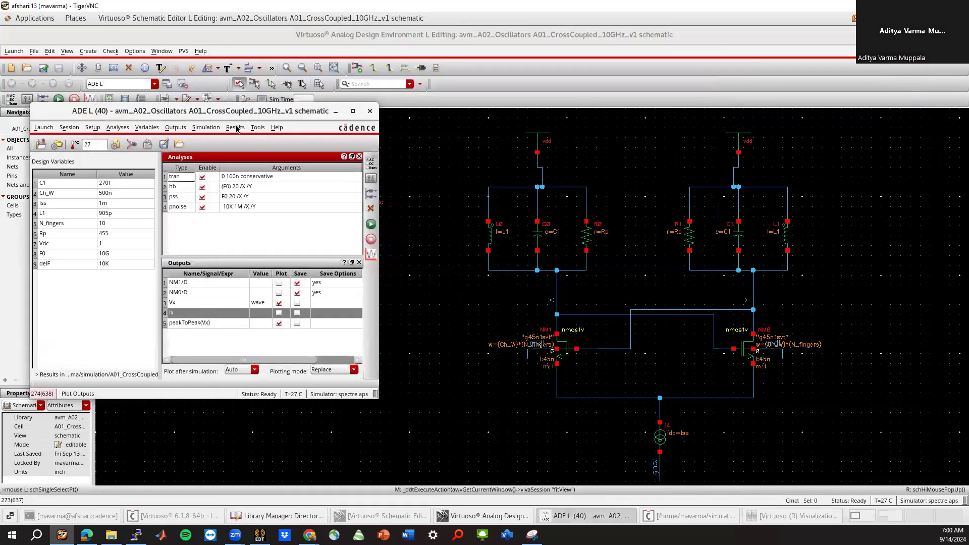
left_click(235, 127)
mouse_move(248, 158)
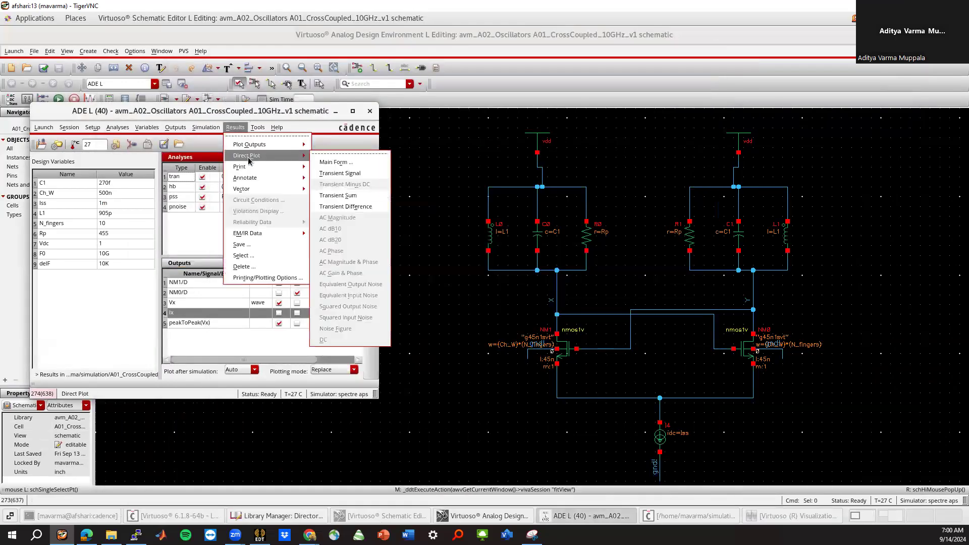
left_click(337, 162)
left_click(225, 158)
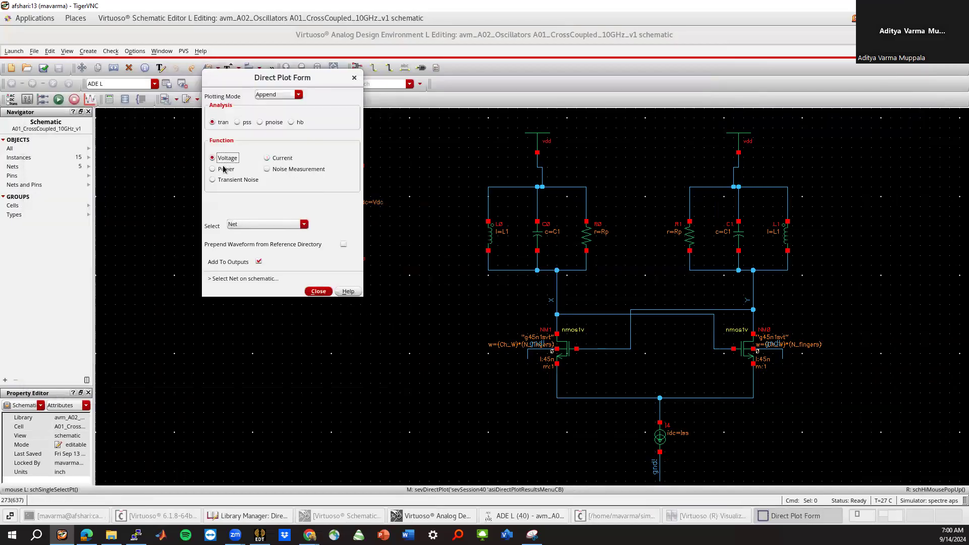
left_click(754, 316)
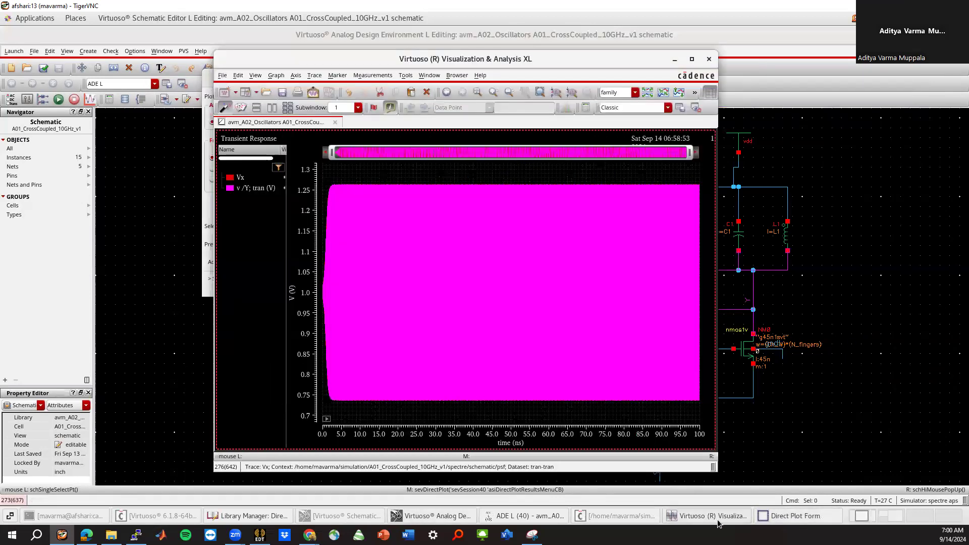
left_click(709, 61)
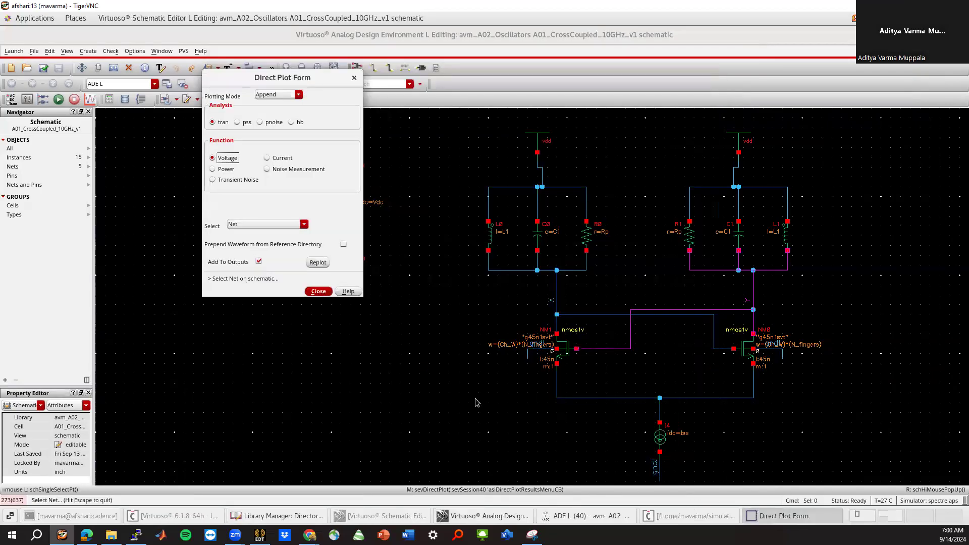
left_click(319, 288)
Rename the transient voltage output of net Y as Vy and place it directly below Vx in the outputs.
left_click(650, 519)
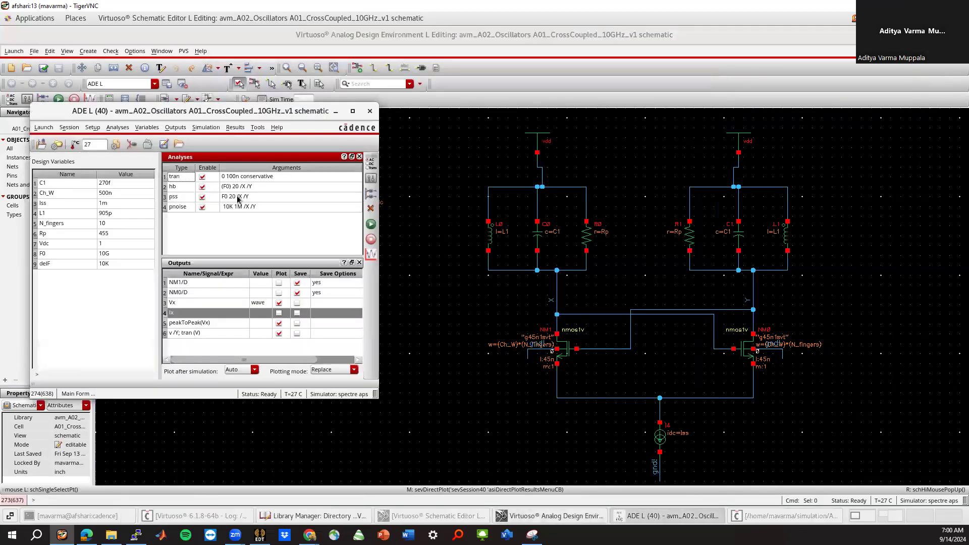
double_click(184, 333)
type("Vy")
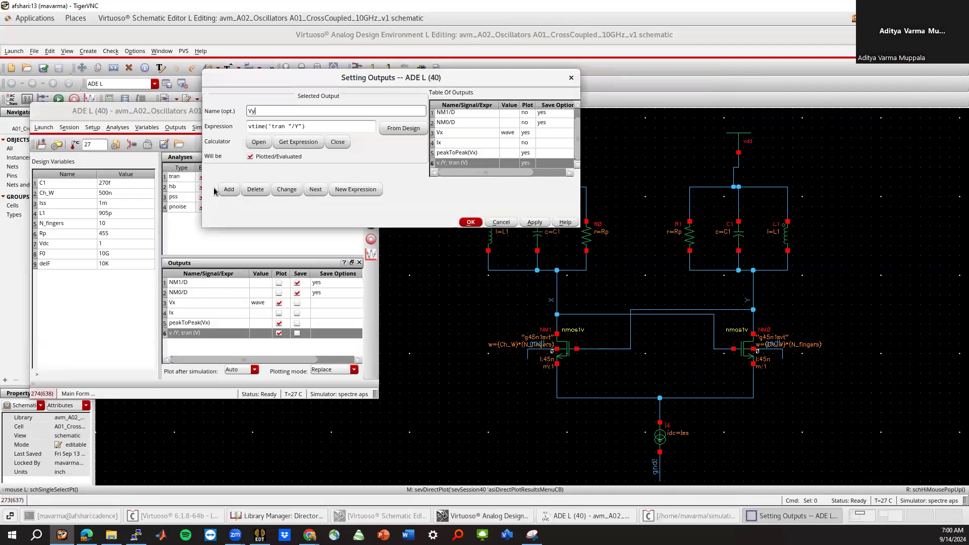
key("Return")
left_click_drag(175, 331, 178, 313)
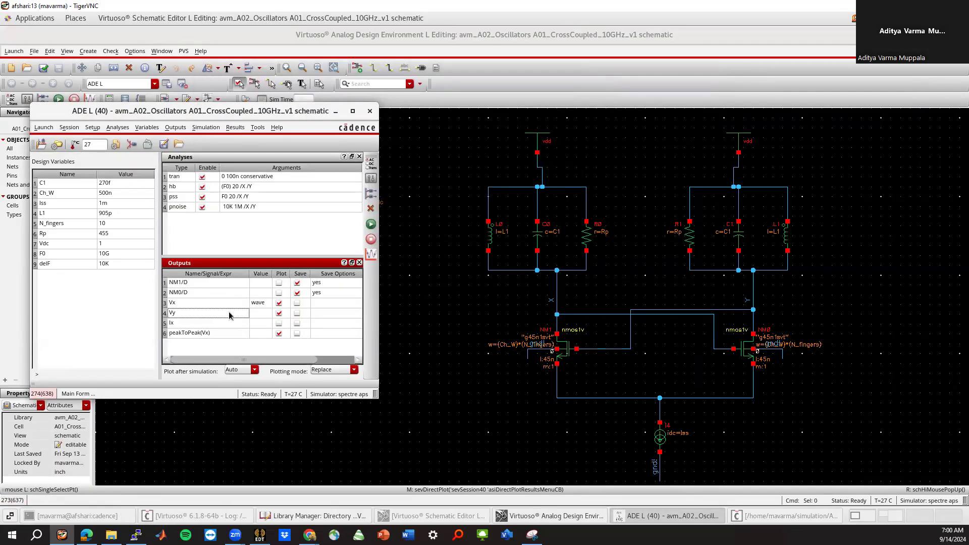
Plot Vx and Vy together without peakToPeak(Vx), inspect their crossings over about one period, and close the waveform window.
left_click(371, 254)
right_click_drag(353, 212, 376, 445)
mouse_move(361, 199)
right_mouse_down()
mouse_move(370, 456)
mouse_move(384, 454)
right_mouse_up()
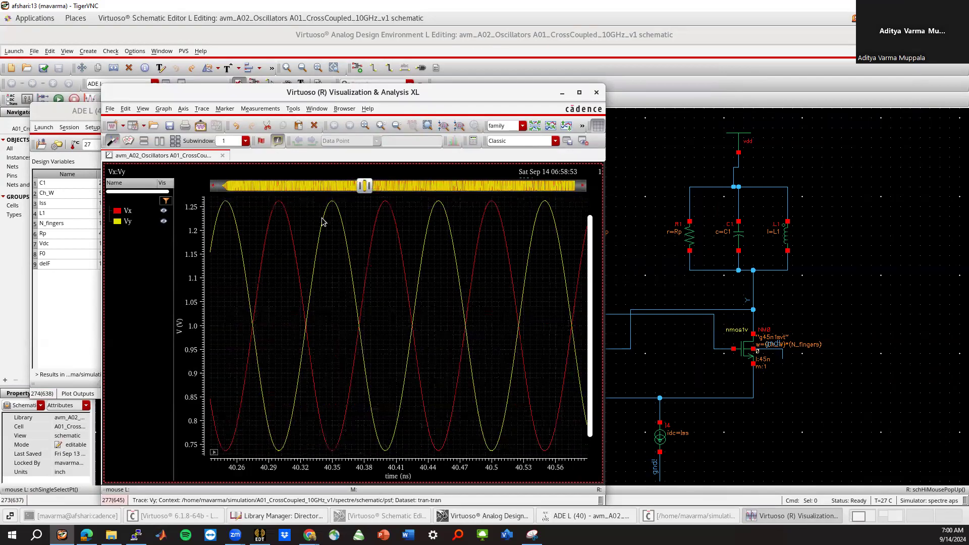
right_click_drag(317, 199, 432, 463)
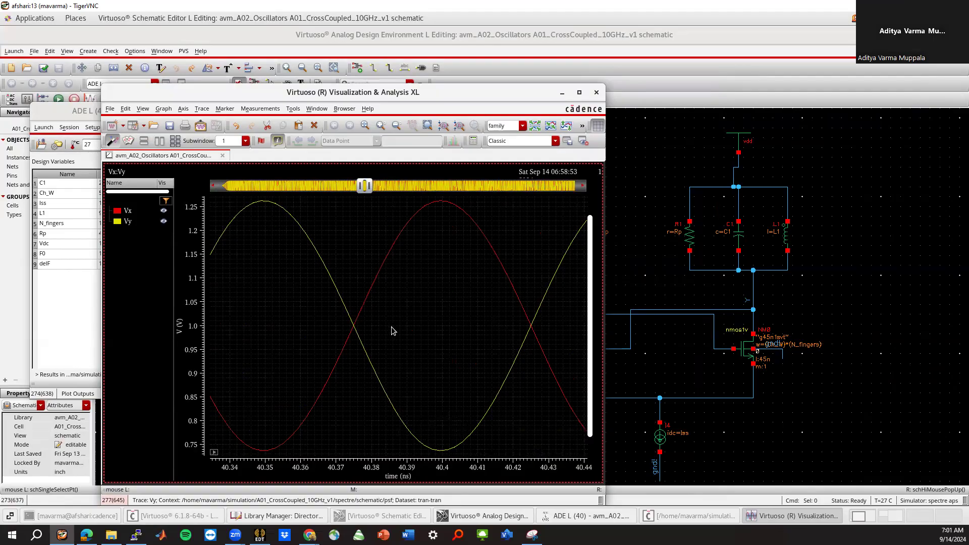
mouse_move(356, 329)
mouse_move(532, 328)
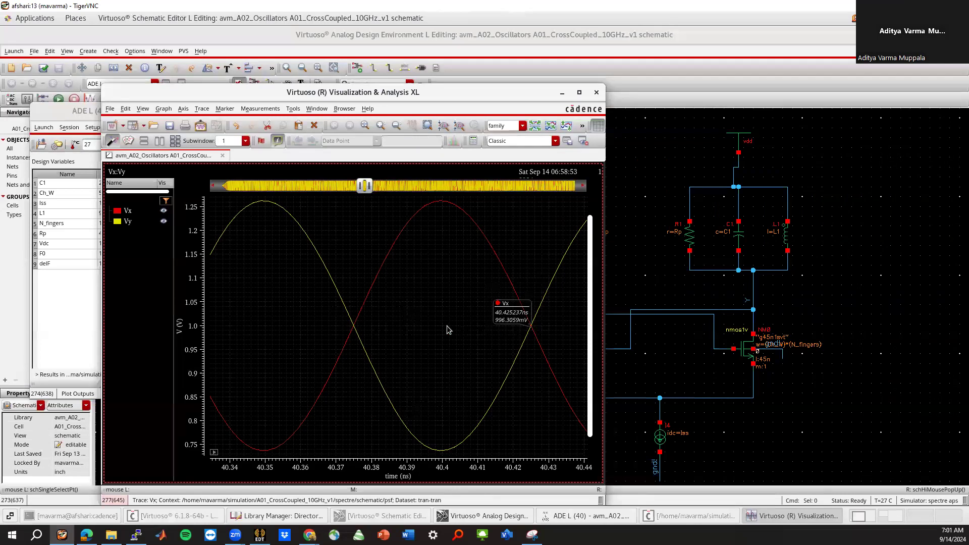
left_click(594, 92)
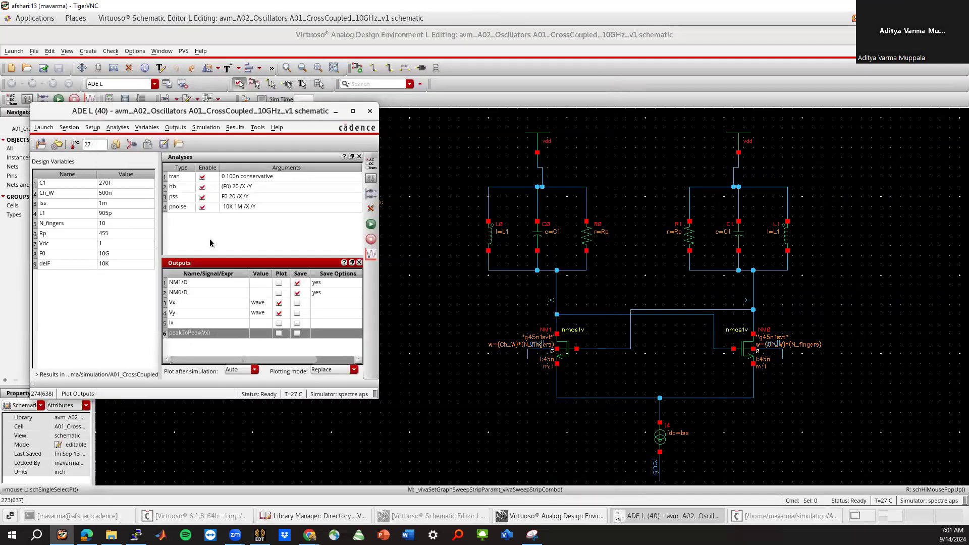
Turn off plotting of Vy, then direct-plot the transient drain current of NM0, adding it to the outputs, and close the plot form.
left_click(280, 314)
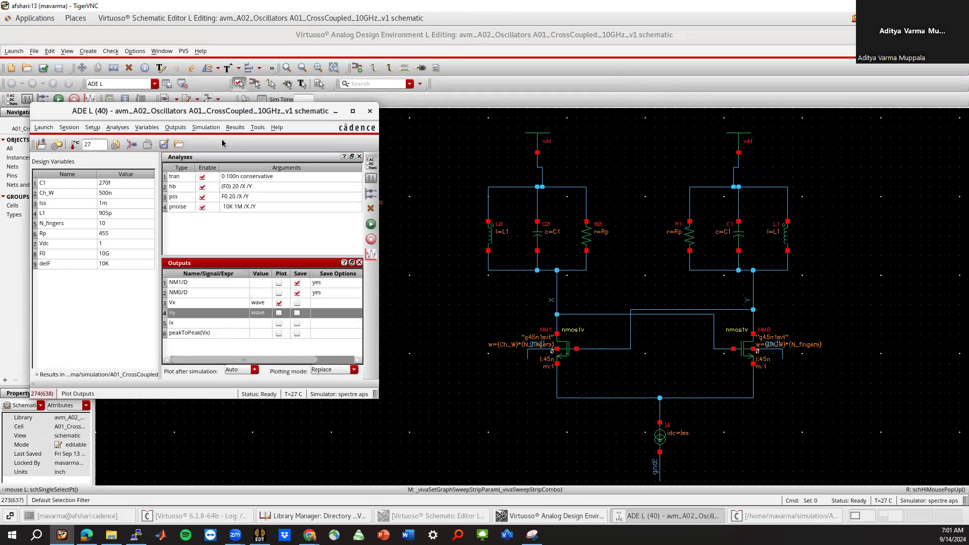
left_click(235, 127)
mouse_move(282, 148)
left_click(343, 160)
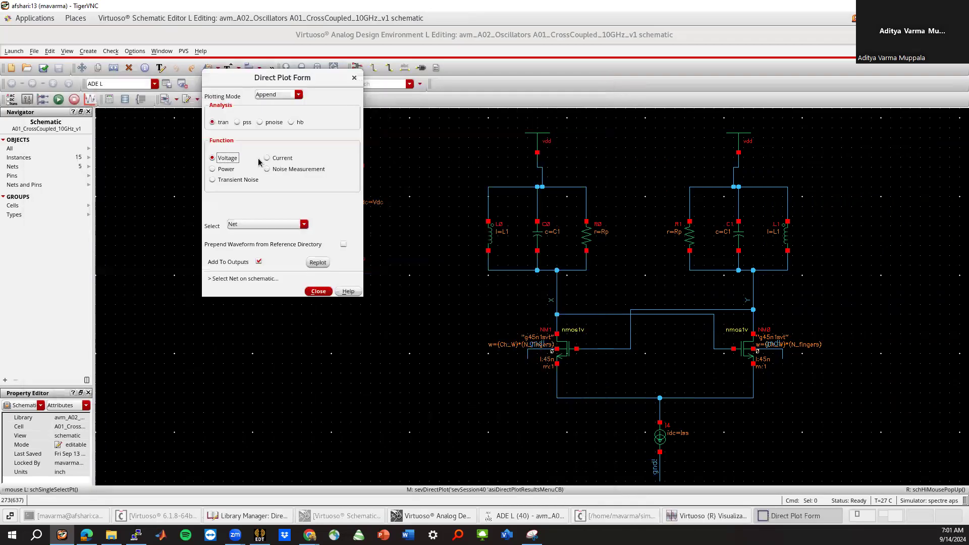
left_click(267, 158)
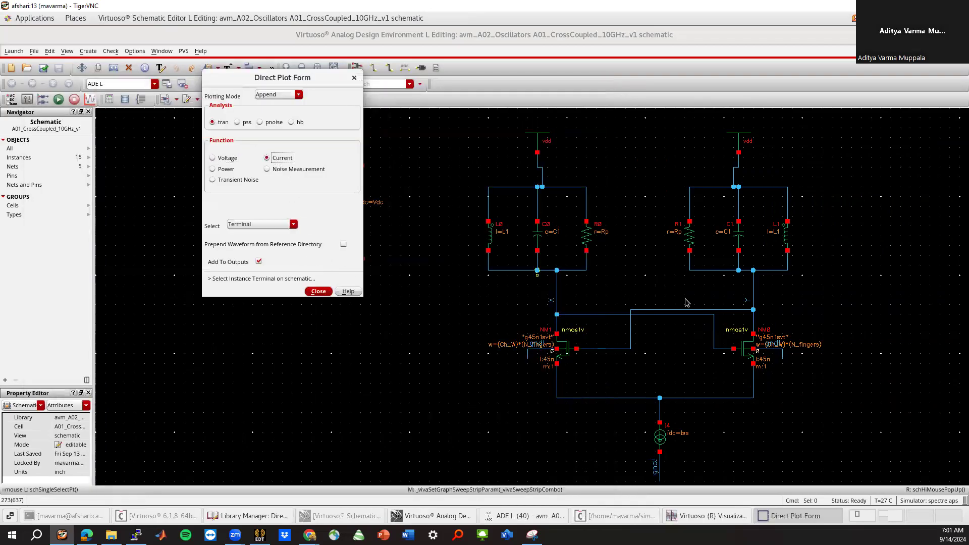
left_click(753, 334)
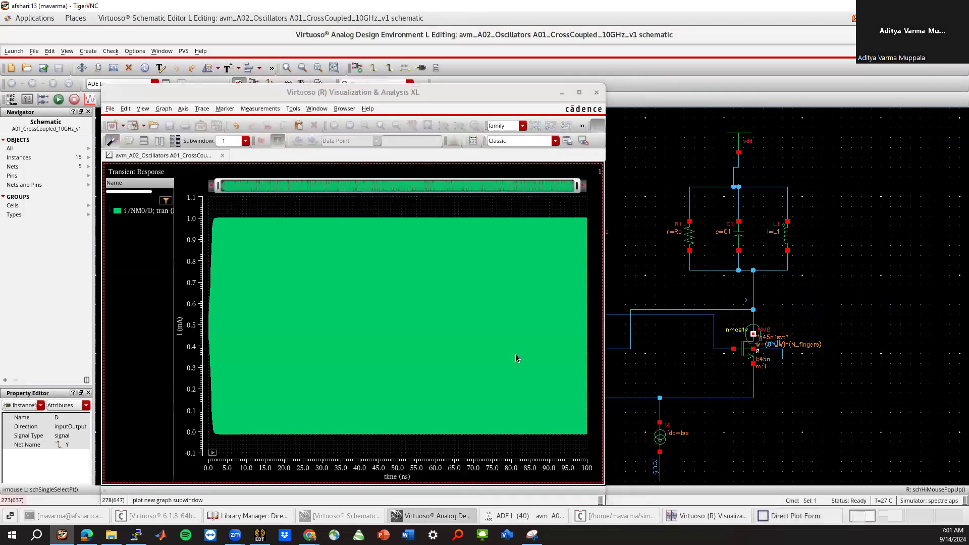
left_click(778, 518)
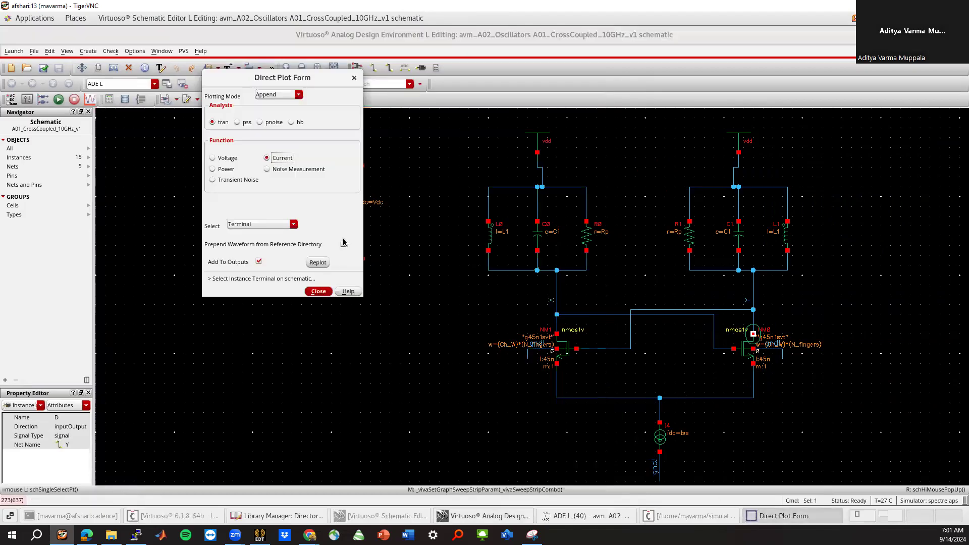
left_click(323, 289)
left_click(633, 517)
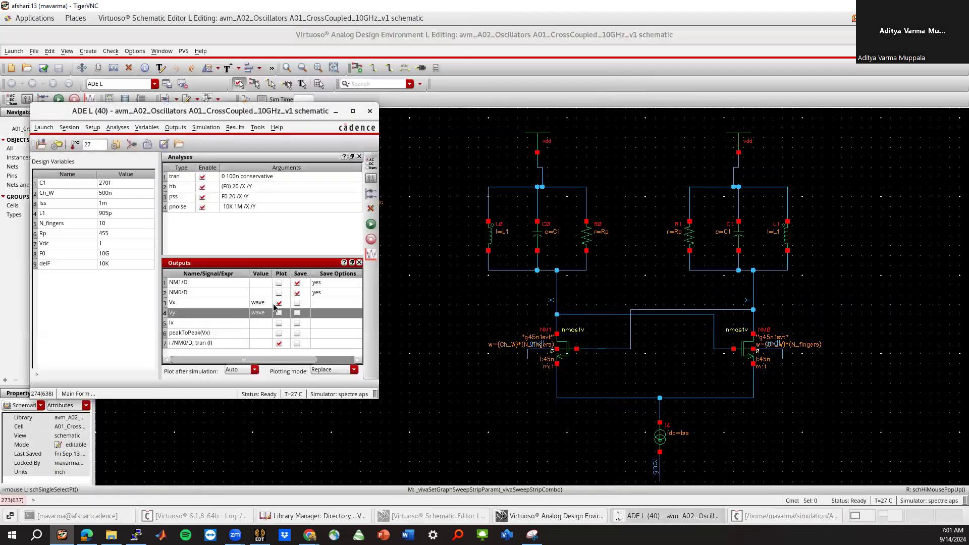
Rename the NM0 drain current output as Iy and place it directly below Ix in the outputs.
left_click(196, 352)
double_click(194, 344)
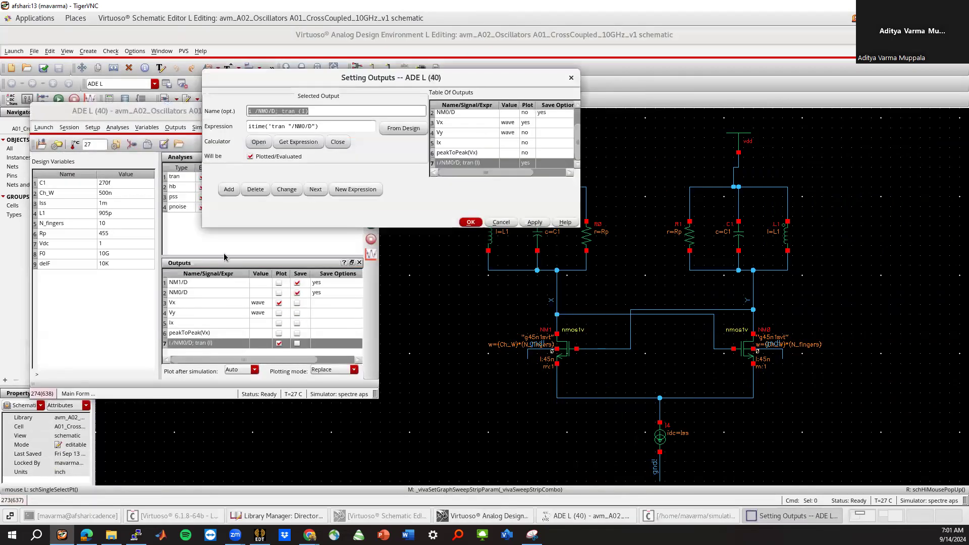
type("Iy")
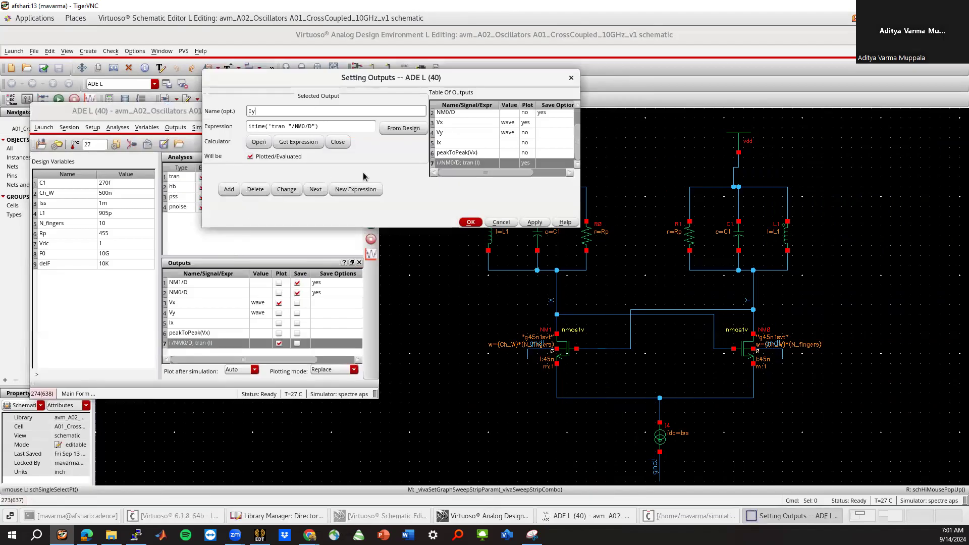
left_click(470, 223)
left_click_drag(181, 344, 183, 333)
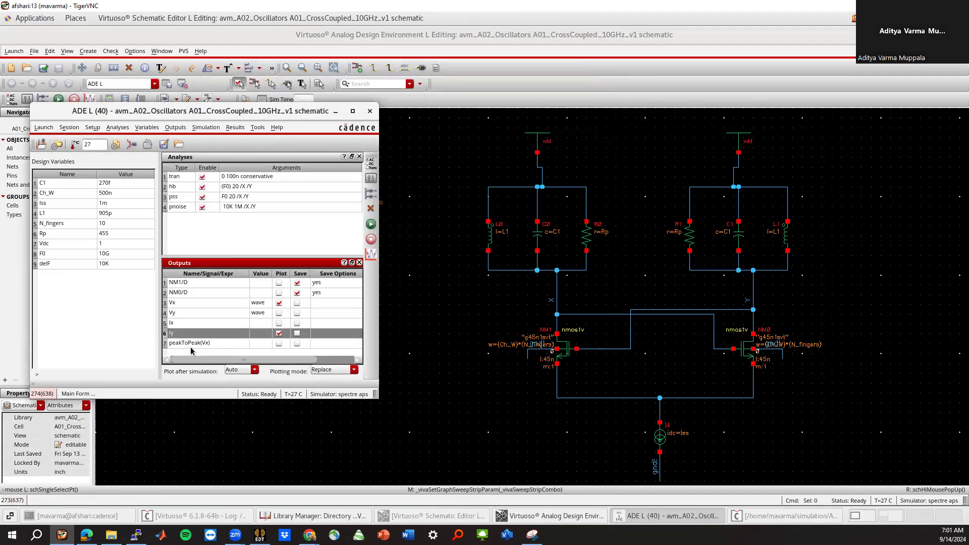
Plot Ix and Iy together without Vx, inspect about one period, and arrange the waveform and ADE windows side by side.
left_click(279, 324)
left_click(279, 304)
left_click(371, 255)
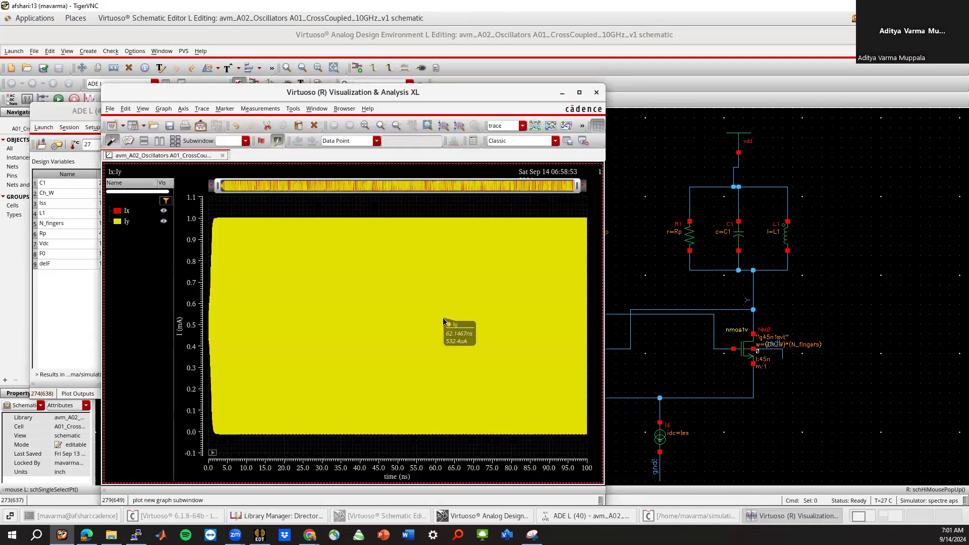
right_click_drag(378, 207, 425, 449)
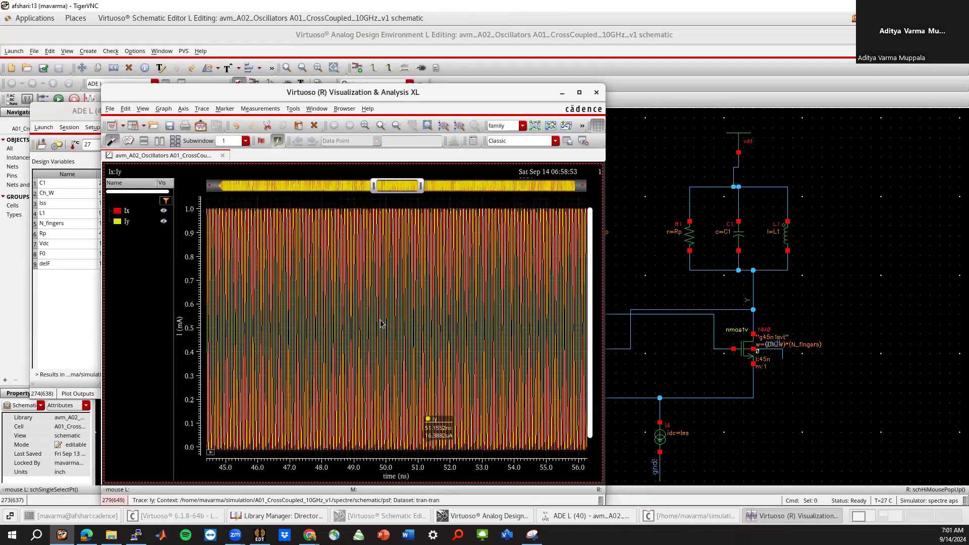
mouse_move(348, 201)
right_mouse_down()
mouse_move(378, 236)
mouse_move(402, 429)
mouse_move(373, 454)
right_mouse_up()
right_click_drag(302, 201, 367, 457)
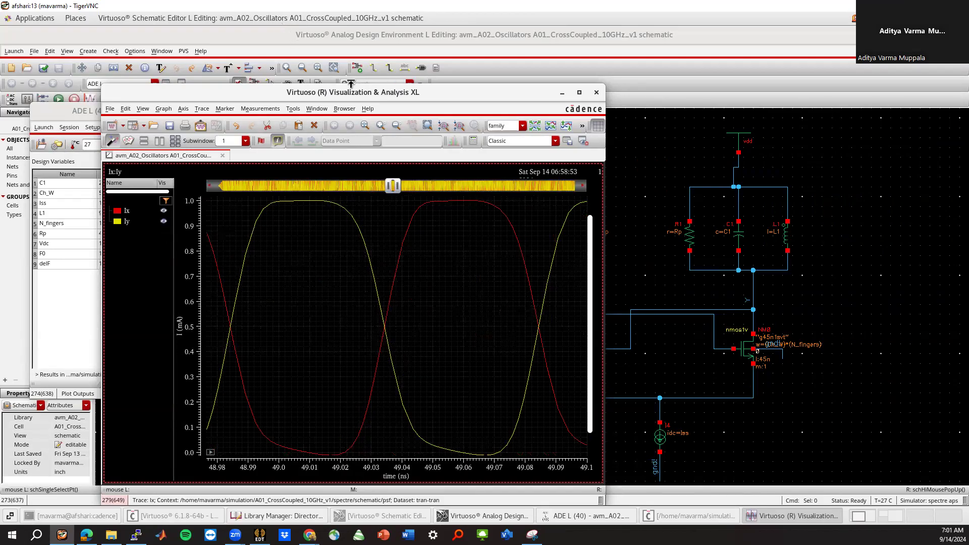
left_click_drag(351, 92, 655, 52)
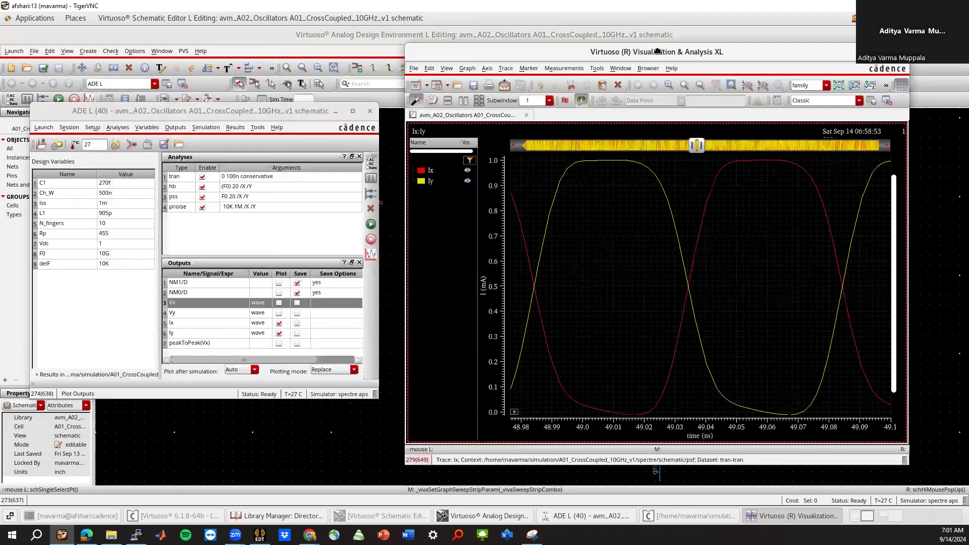
mouse_move(260, 114)
left_mouse_down()
mouse_move(261, 90)
mouse_move(270, 121)
left_mouse_up()
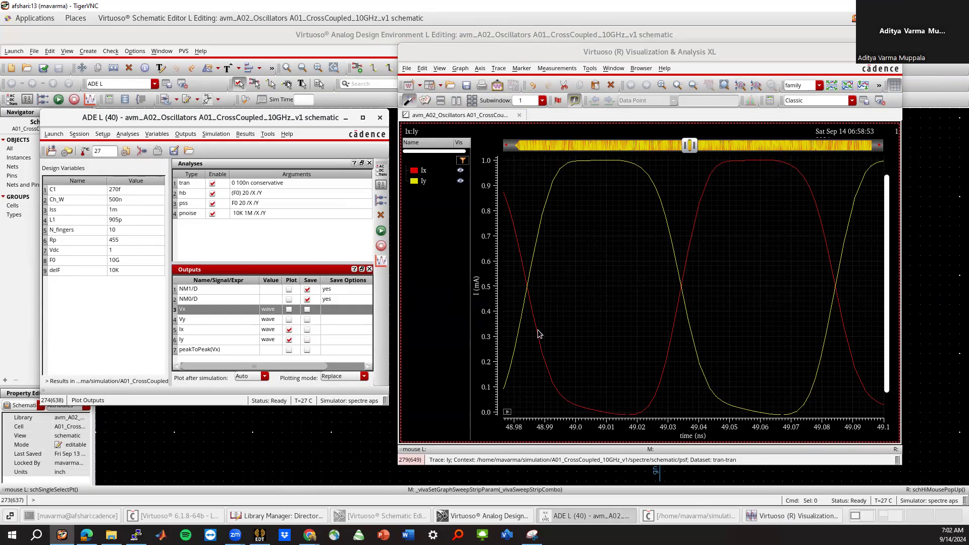
Set the design variable N_fingers to 12 and the plotting mode to Append.
double_click(116, 230)
type("12")
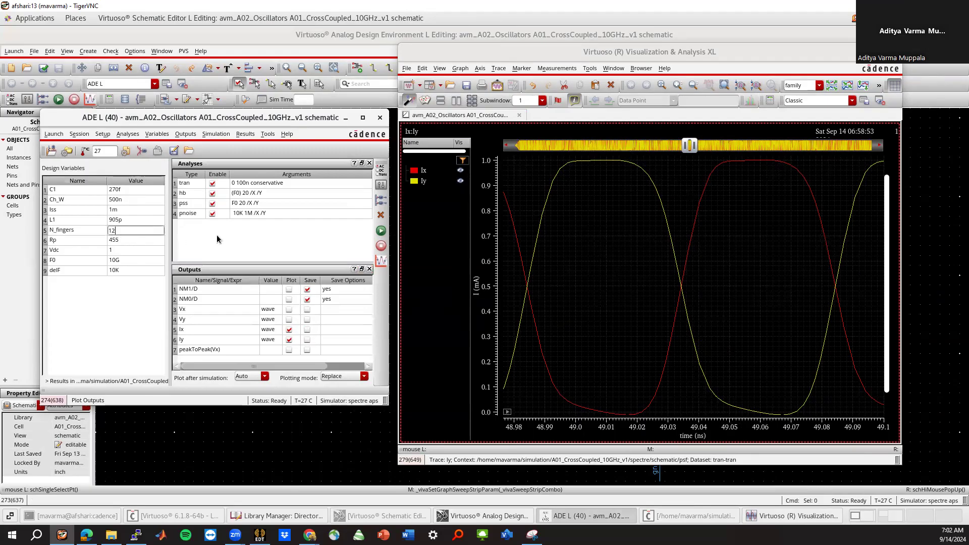
left_click(218, 237)
left_click(355, 376)
left_click(339, 387)
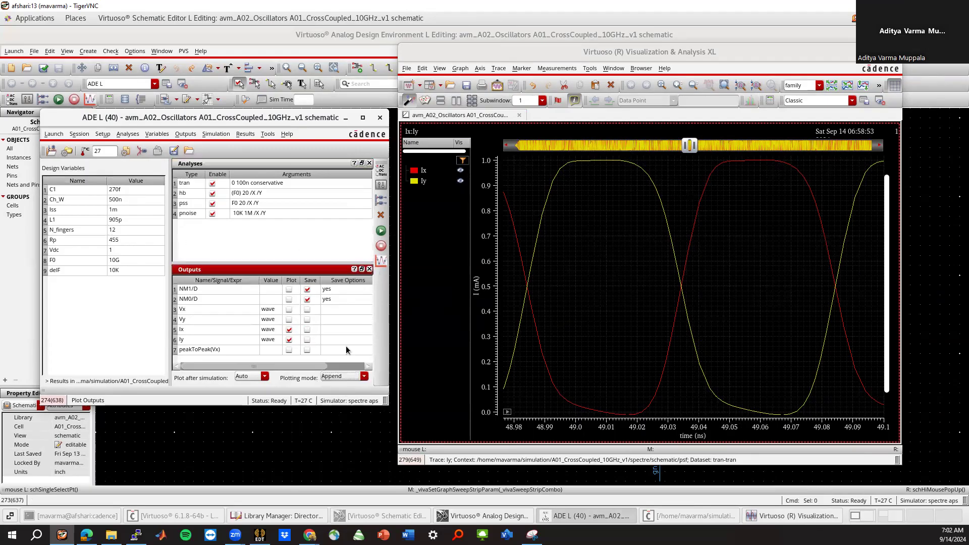
Turn off plotting of Iy, delete its trace from the graph, and rerun the simulation to overlay the new Ix.
left_click(288, 339)
left_click(426, 181)
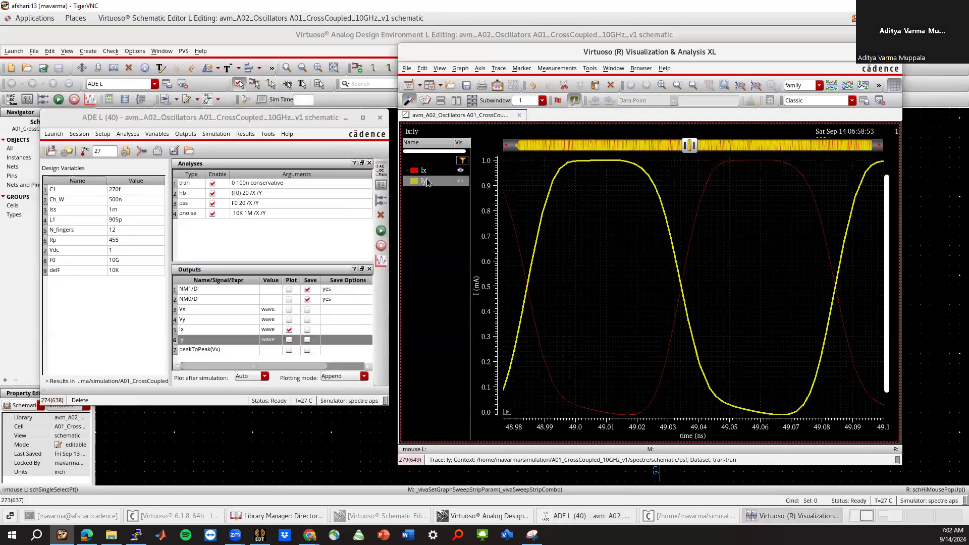
right_click(427, 181)
left_click(449, 309)
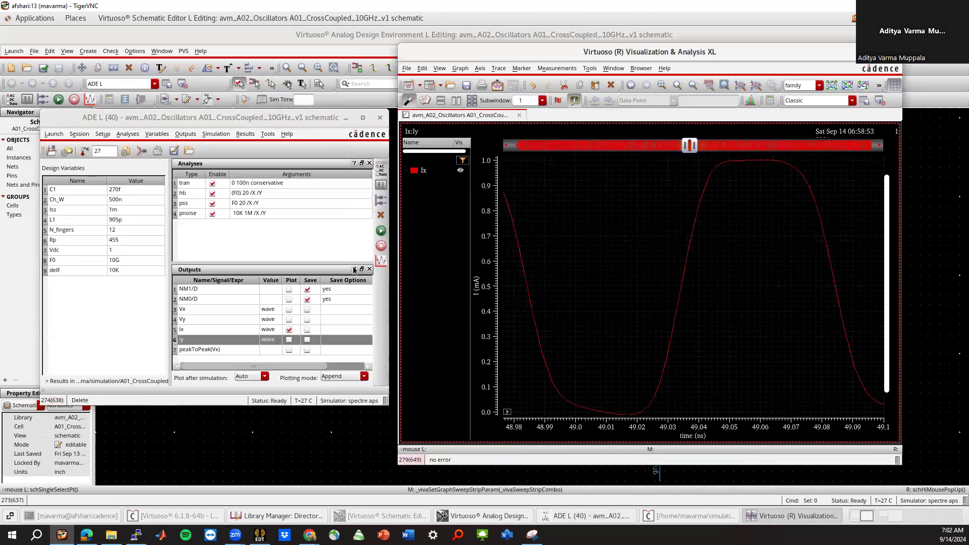
left_click(309, 235)
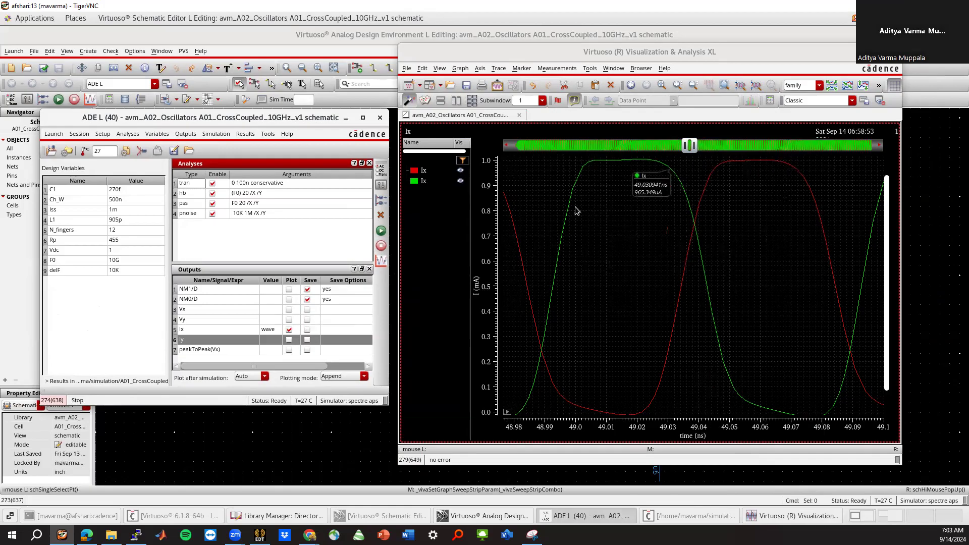
Set N_fingers back to 10, close the waveform window, and turn off plotting of Ix.
double_click(120, 230)
type("10")
left_click(153, 298)
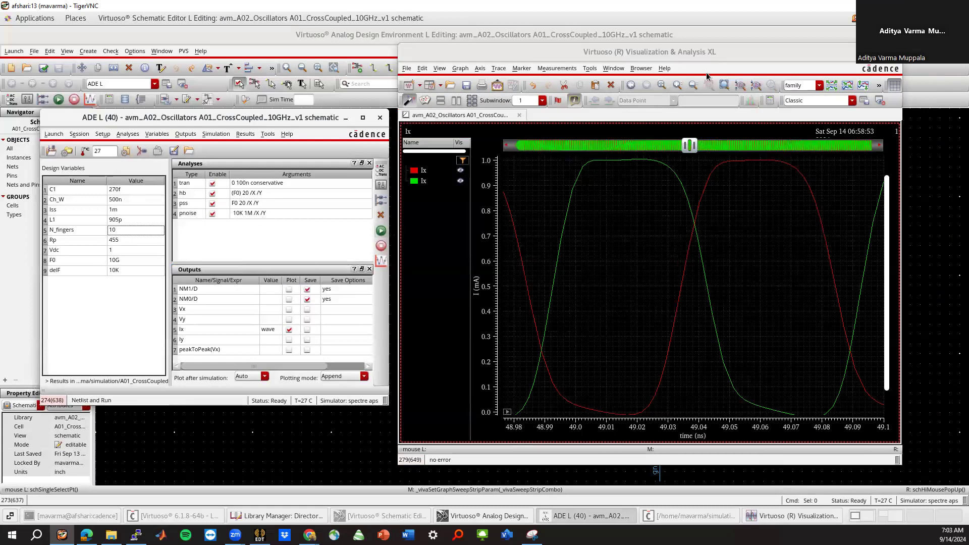
key("alt+F4")
left_click(290, 330)
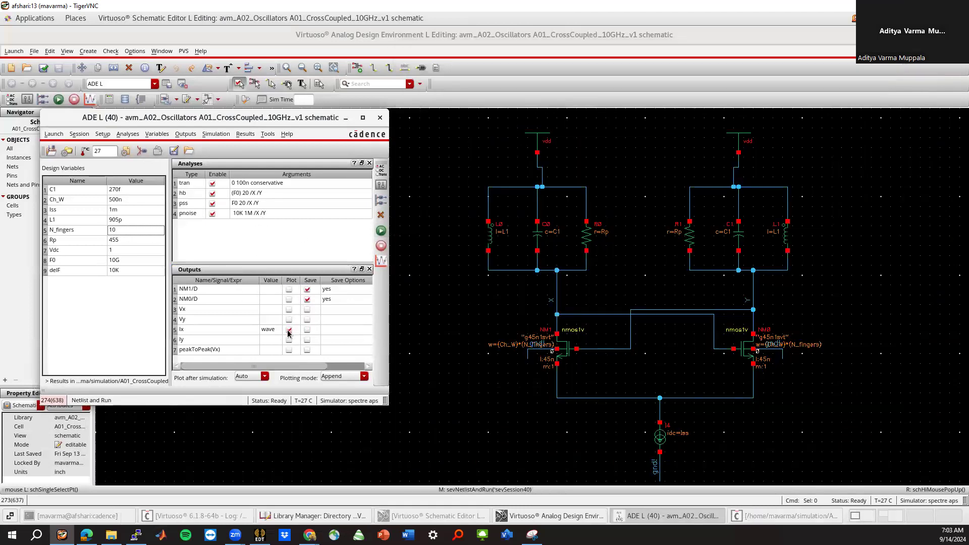
left_click(289, 331)
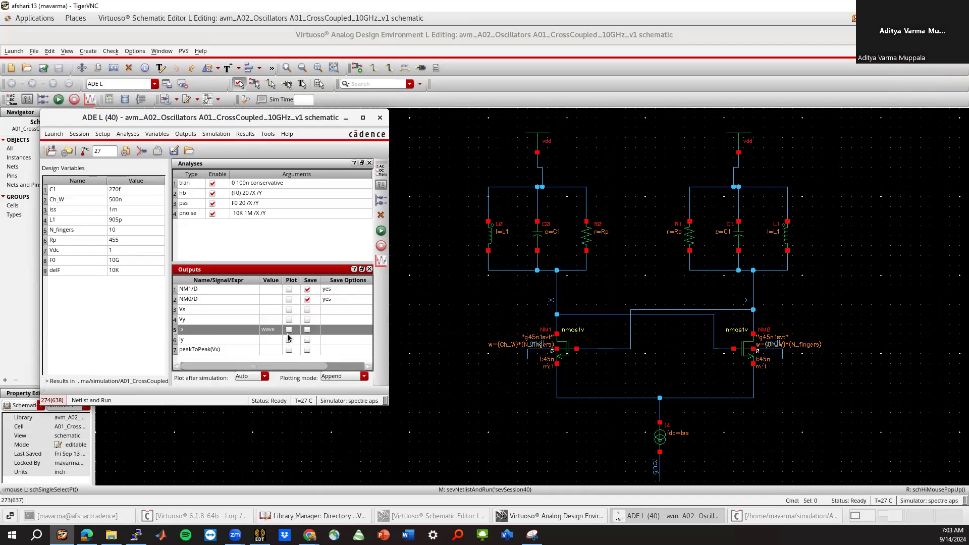
Direct-plot the transient differential voltage between nets X and Y, adding it to the outputs.
left_click(250, 134)
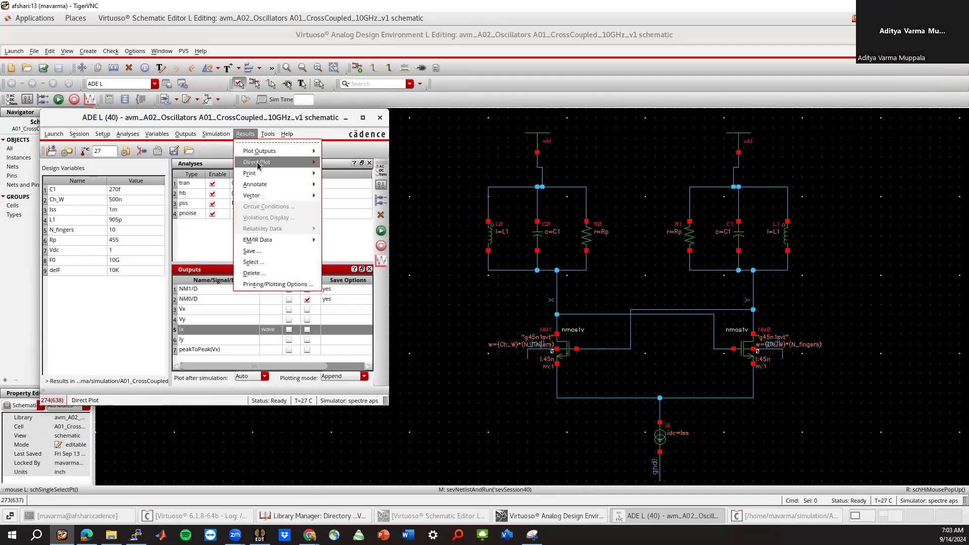
left_click(348, 162)
left_click(227, 158)
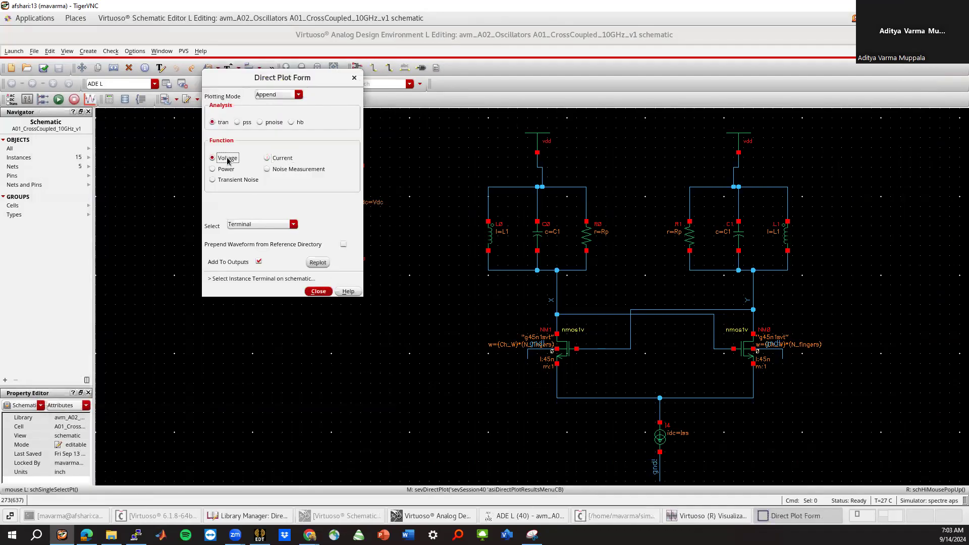
left_click(242, 225)
left_click(246, 247)
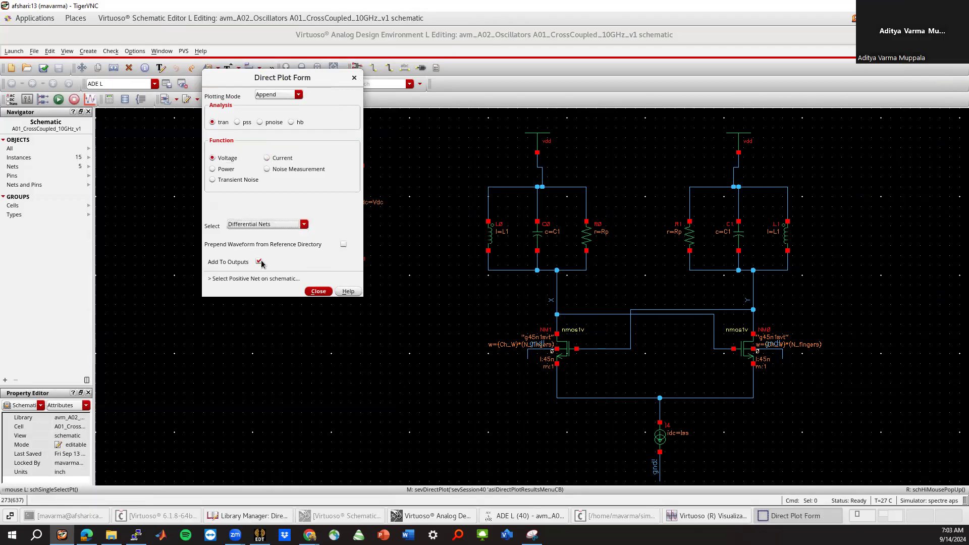
left_click(761, 293)
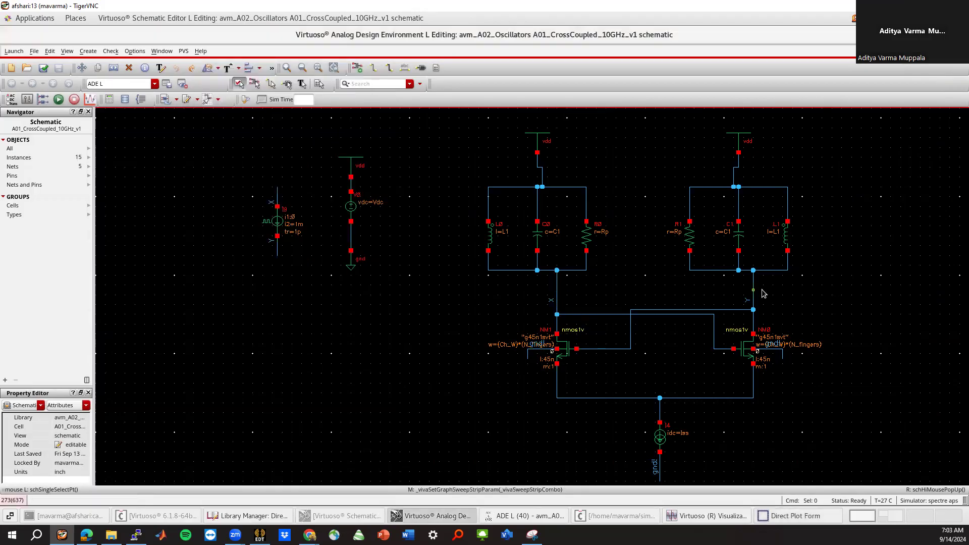
left_click(768, 306)
Inspect the positive and negative peaks of the differential voltage over a few periods, then close the waveform window and plot form.
right_click_drag(342, 218, 380, 446)
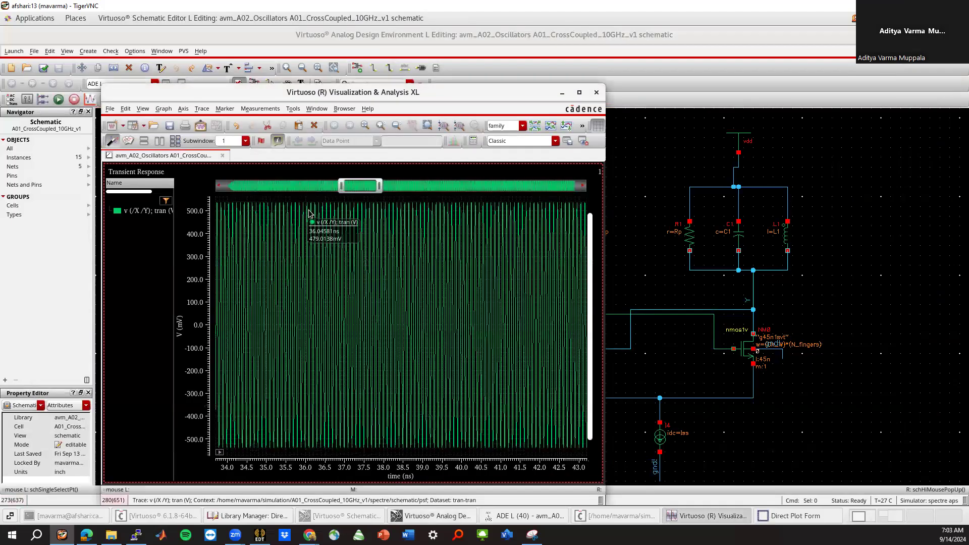
right_click_drag(306, 197, 360, 454)
right_click_drag(272, 197, 352, 455)
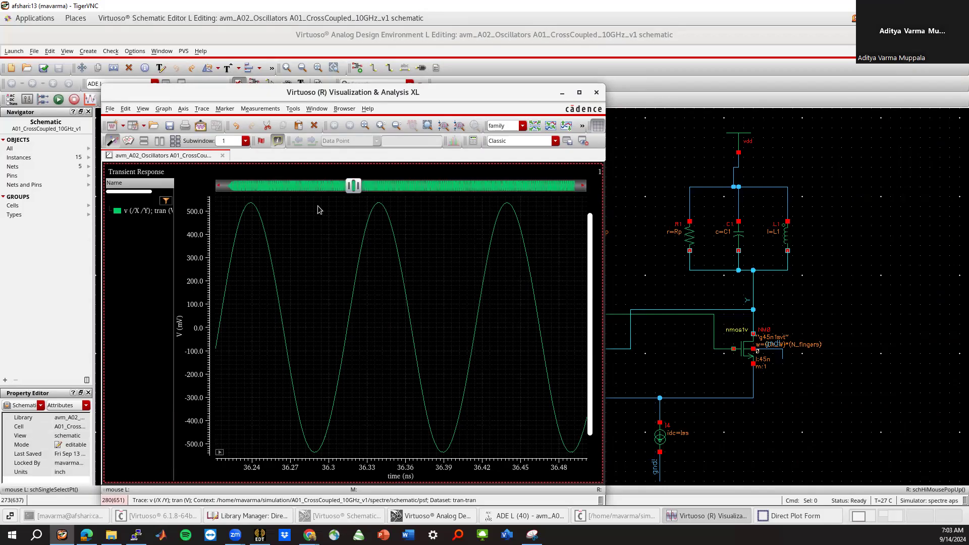
mouse_move(251, 204)
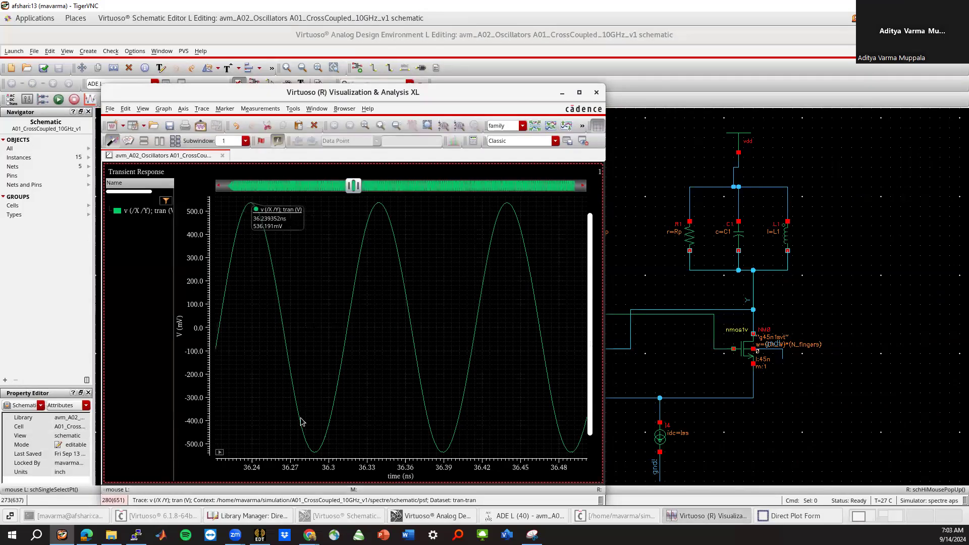
mouse_move(314, 457)
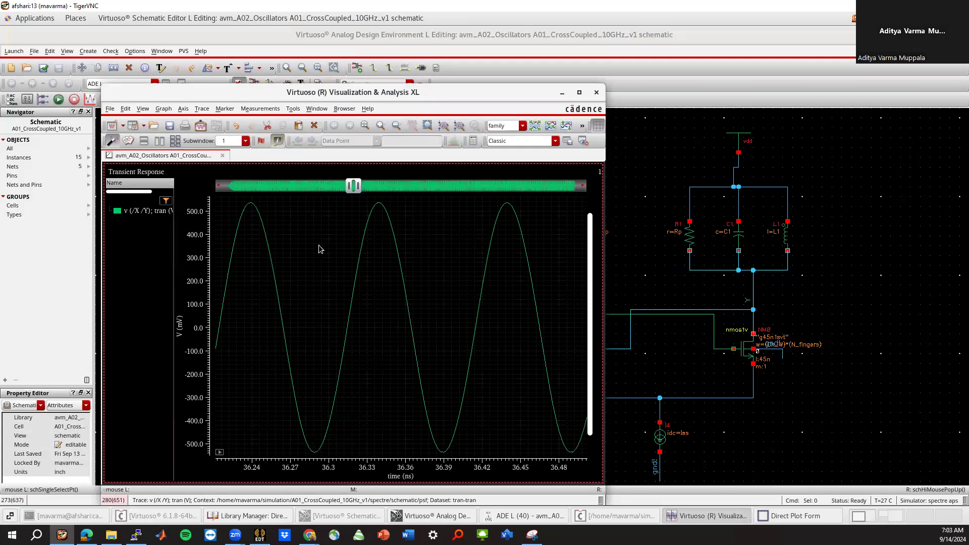
left_click(596, 92)
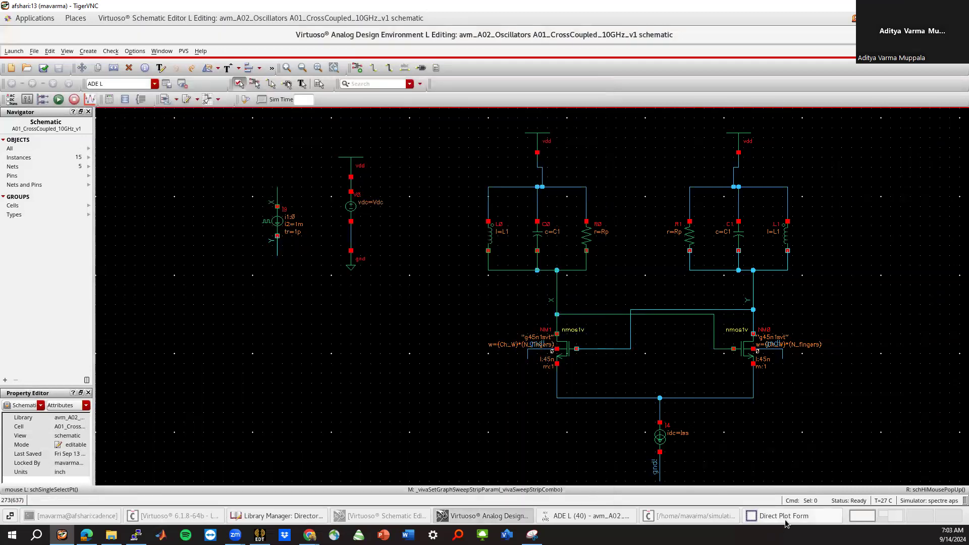
left_click(322, 291)
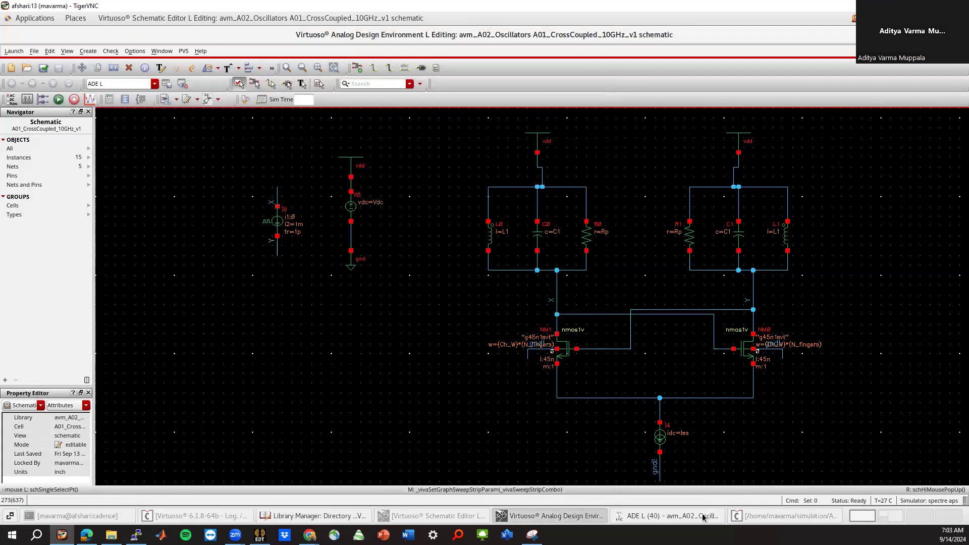
Enlarge the ADE L window and delete the X-to-Y differential voltage from the outputs.
left_click(703, 516)
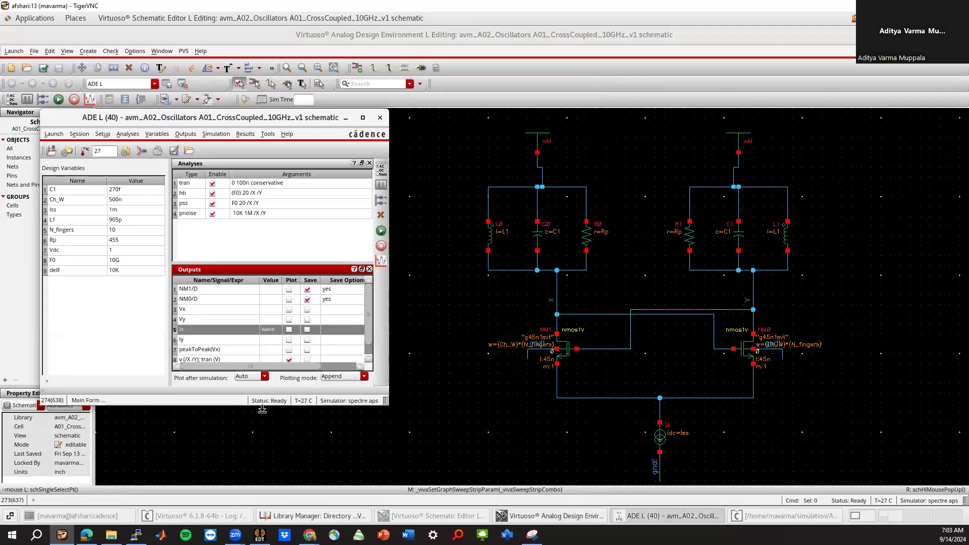
left_click_drag(261, 406, 257, 456)
right_click(212, 384)
left_click(227, 447)
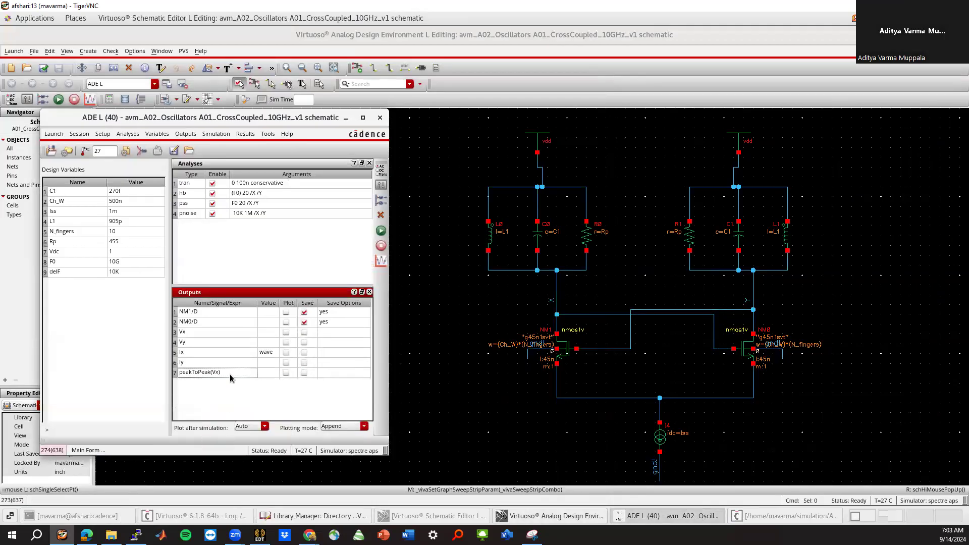
Enlarge the outputs list and delete the Vy and Iy outputs.
left_click_drag(244, 286, 234, 247)
left_click(201, 303)
right_click(193, 303)
left_click(199, 367)
right_click(193, 313)
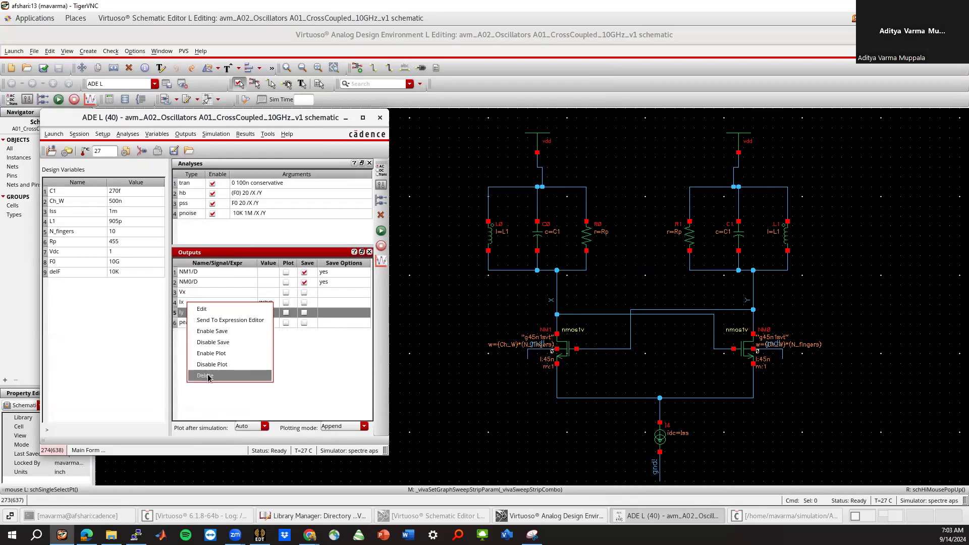
Delete the selected output expression, plot only the Vx output, and enlarge the resulting waveform window.
left_click(204, 375)
left_click(286, 292)
left_click(381, 261)
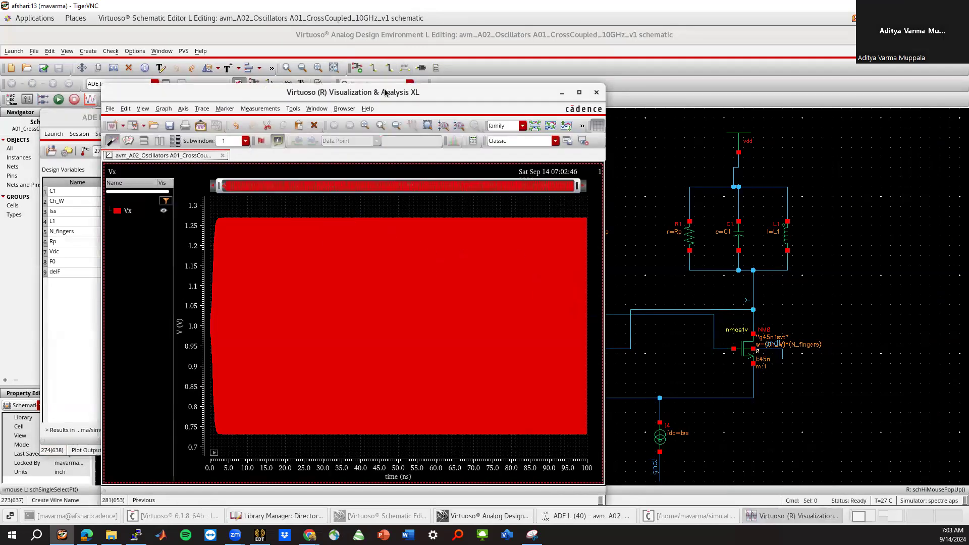
left_click_drag(384, 92, 361, 64)
left_click_drag(591, 484, 730, 483)
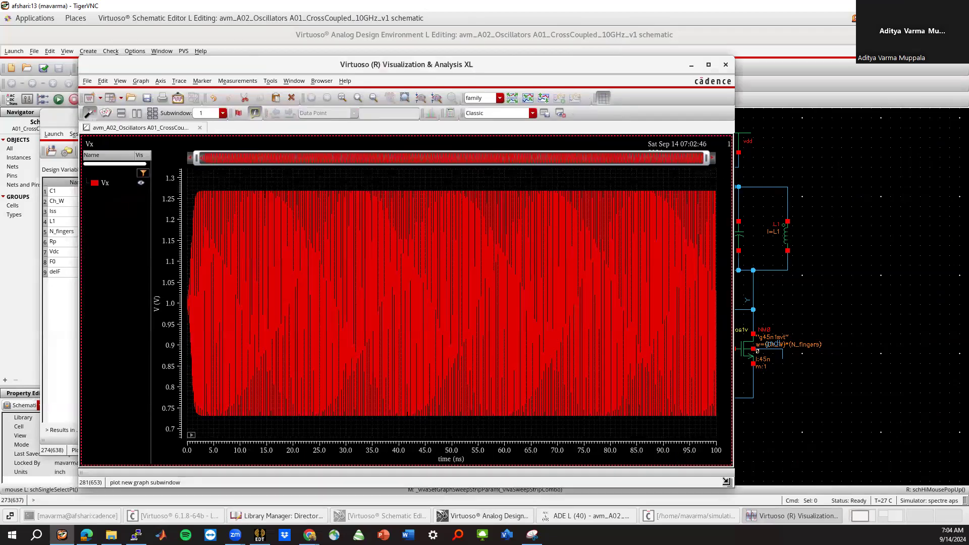
Plot the Vx spectrum in a new subwindow using start time 10n, stop time 100n, 4096 samples, a Rectangular window and the computed frequency range.
left_click(238, 80)
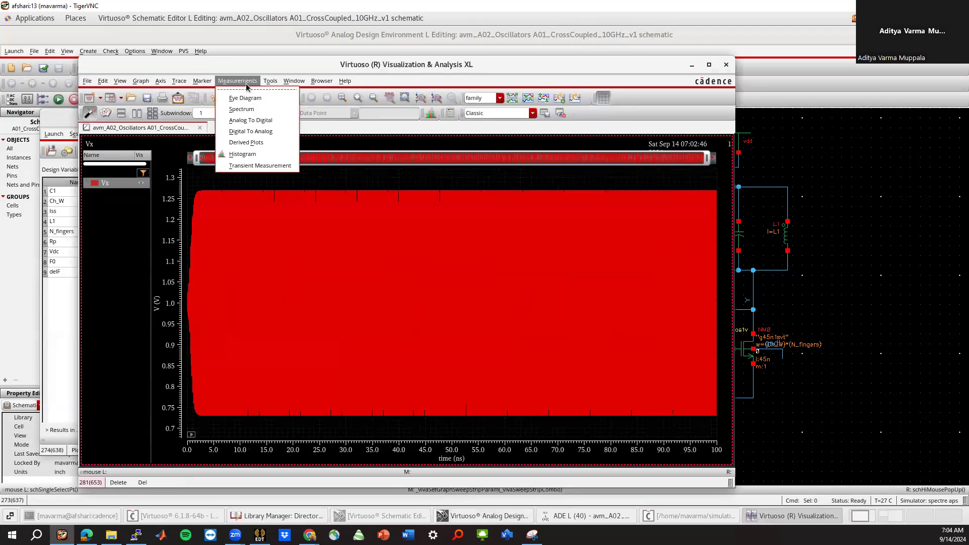
left_click(244, 110)
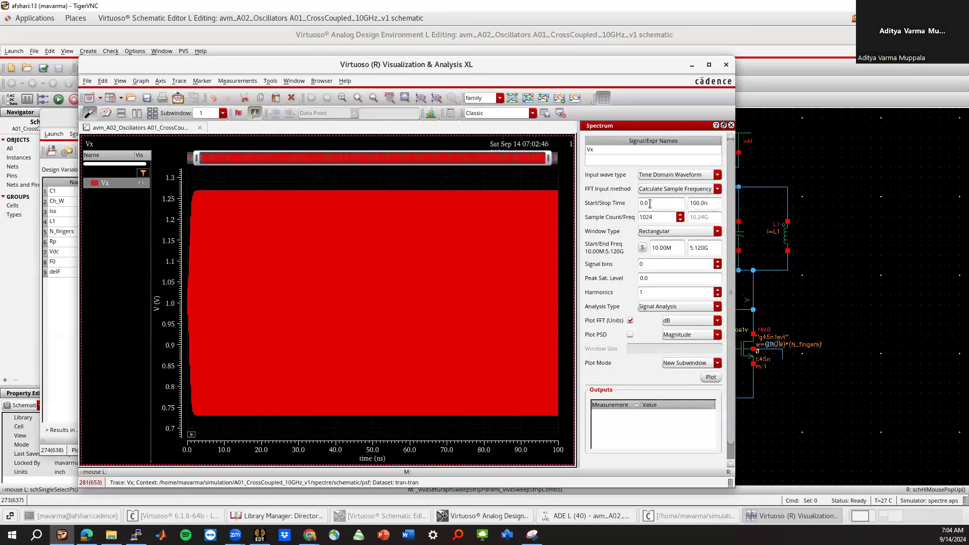
mouse_move(221, 393)
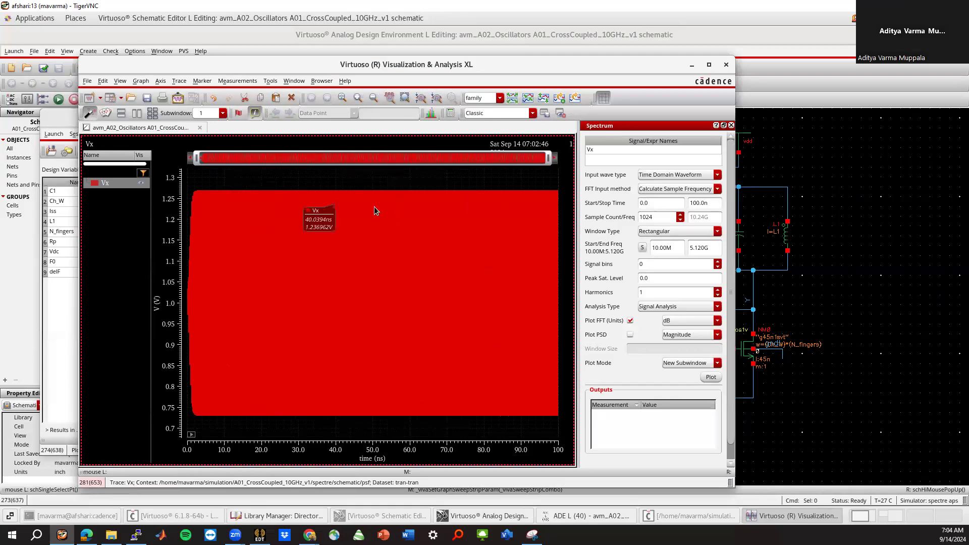
double_click(652, 202)
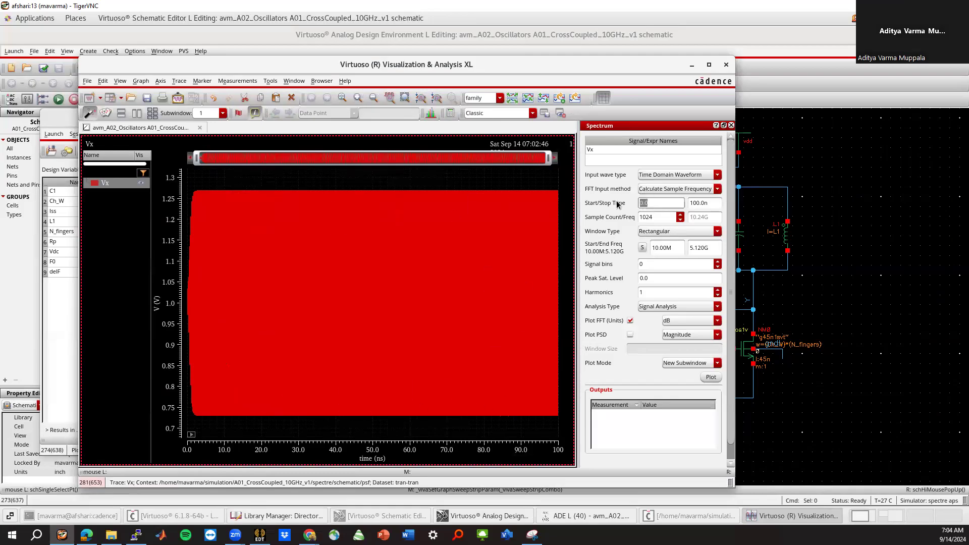
type("10n")
key("Tab")
left_click_drag(667, 218, 624, 220)
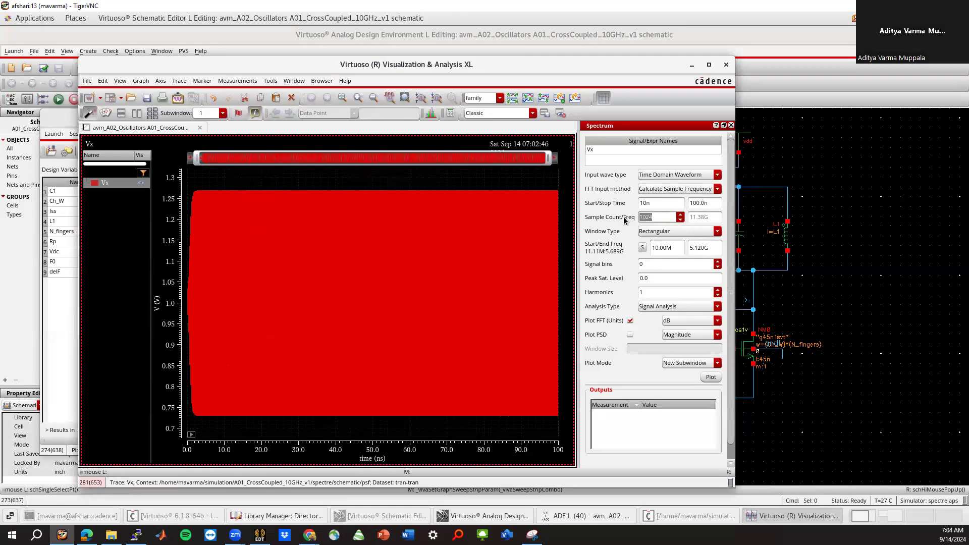
type("40")
left_click(642, 248)
left_click(708, 379)
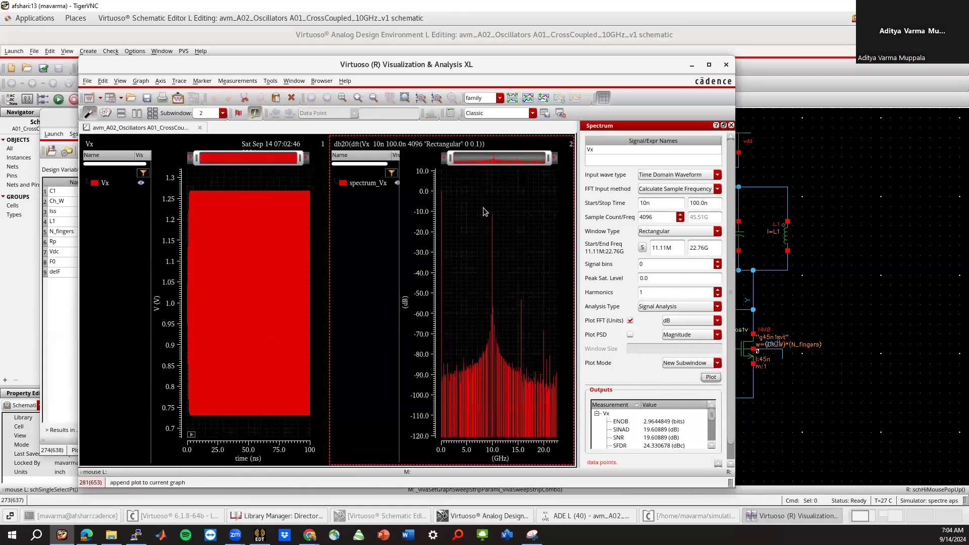
Inspect the main peak near 10 GHz in the Vx spectrum and send the spectrum trace to the calculator.
mouse_move(494, 214)
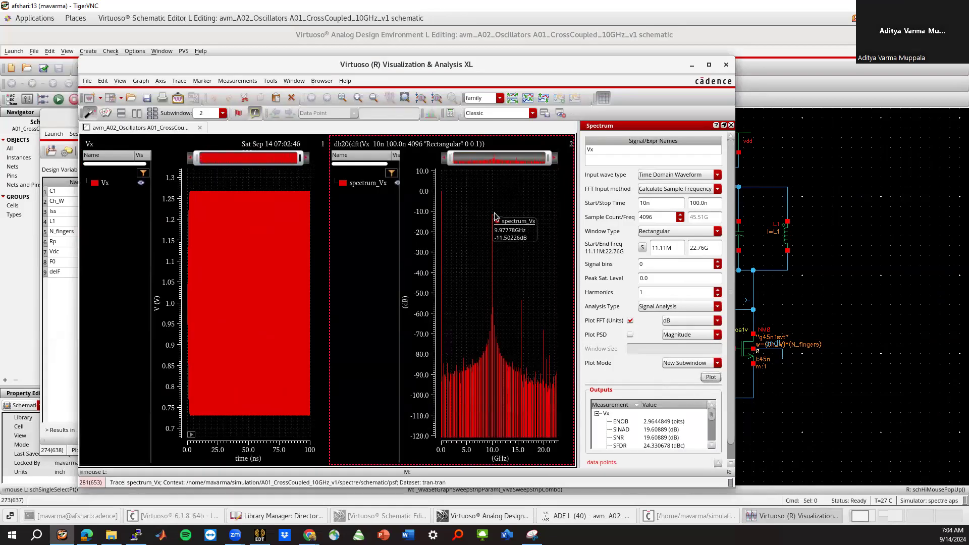
left_click(493, 216)
mouse_move(495, 239)
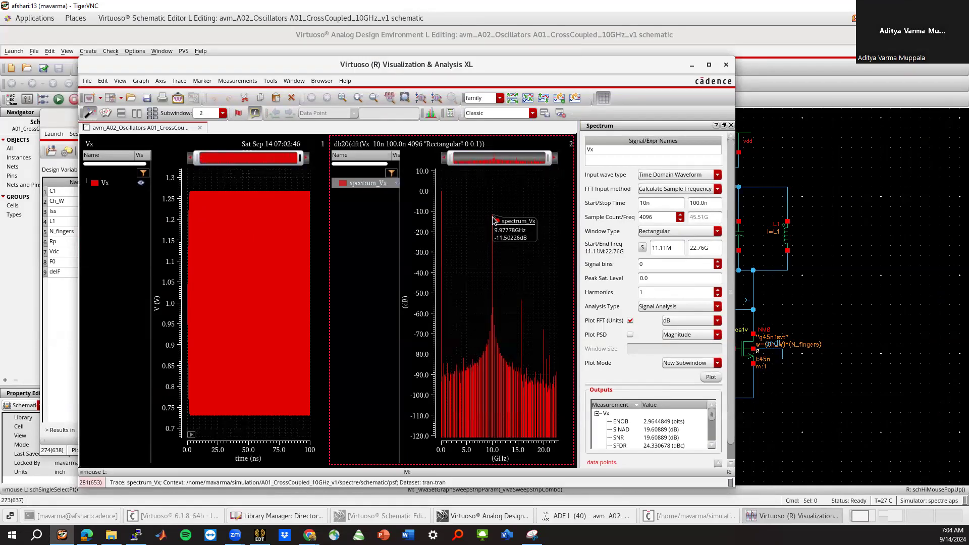
right_click(493, 220)
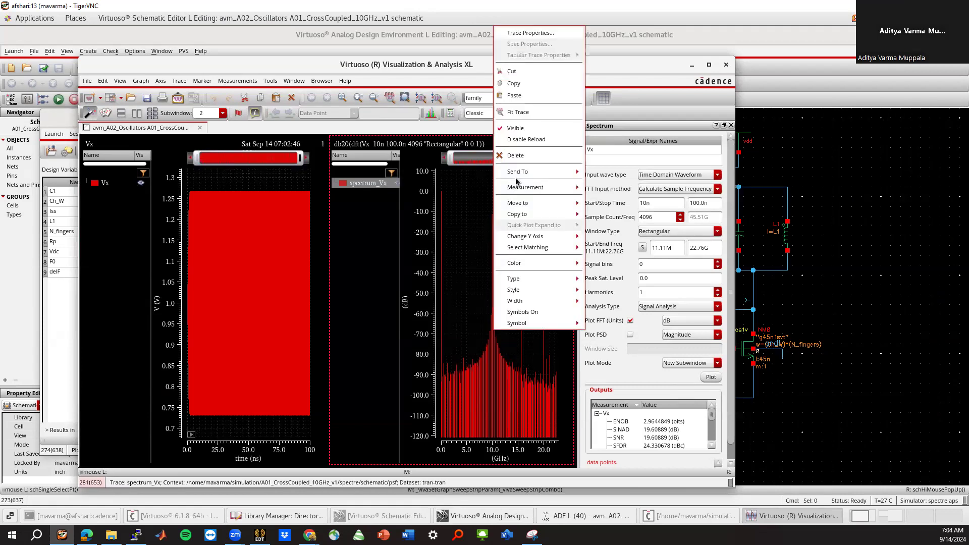
mouse_move(516, 173)
left_click(471, 188)
mouse_move(493, 218)
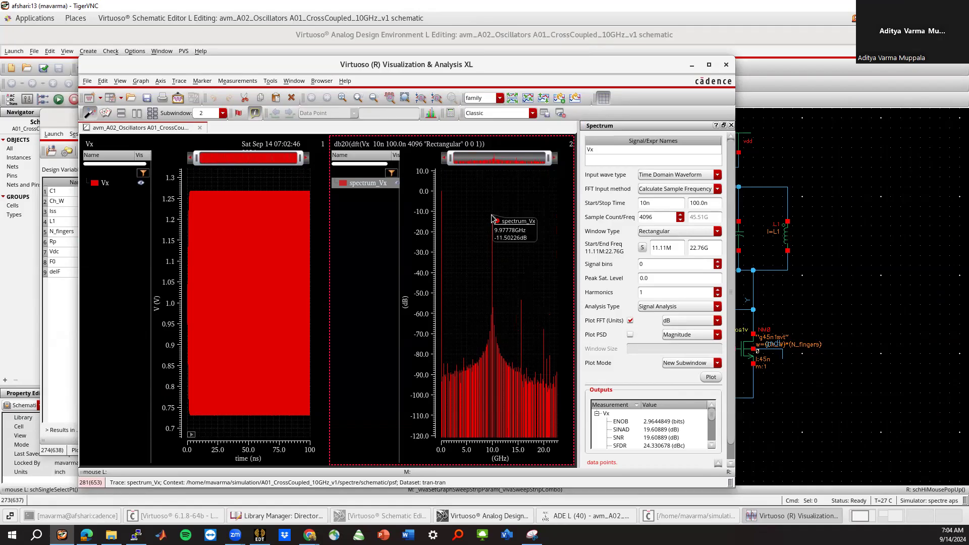
right_click(493, 221)
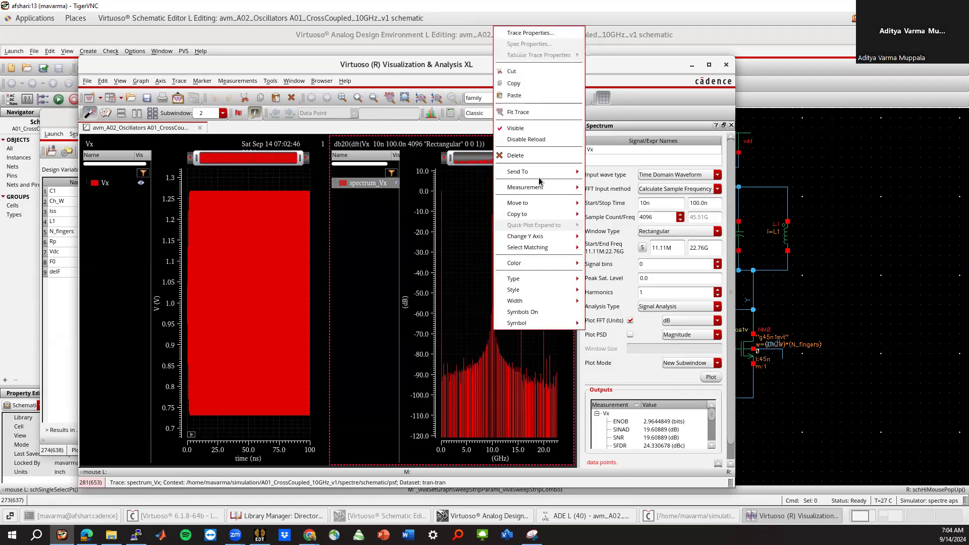
mouse_move(538, 172)
left_click(606, 195)
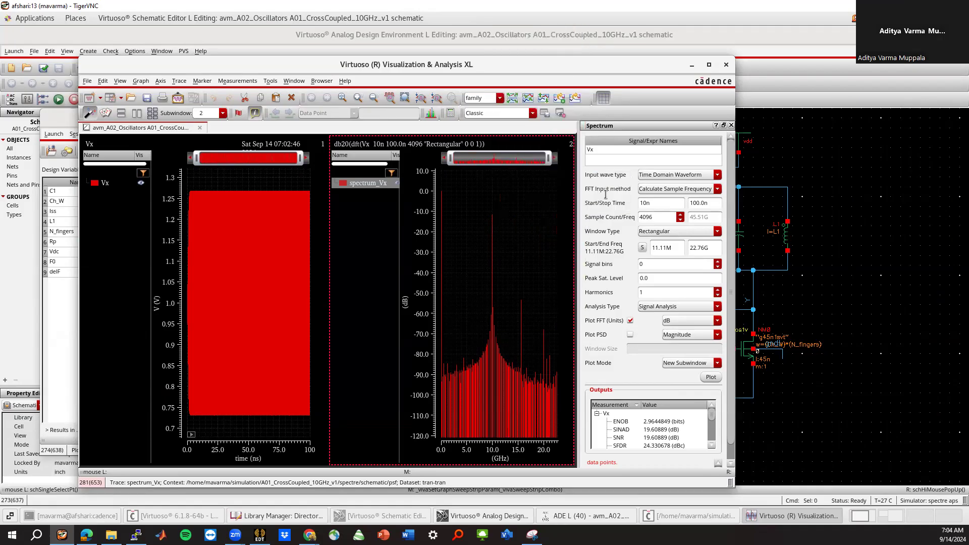
Clear all old entries from the calculator stack.
left_click(402, 268)
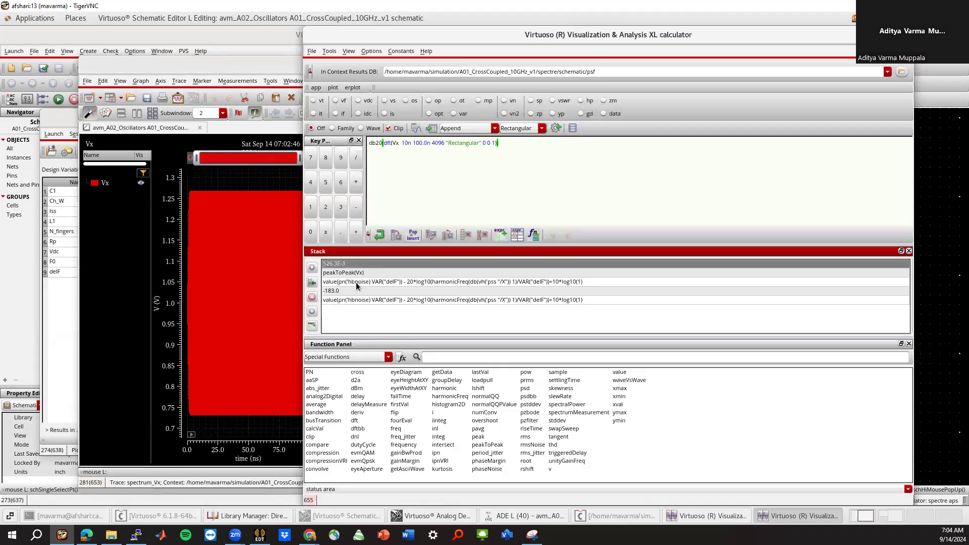
left_click(355, 299, "shift")
left_click(312, 297)
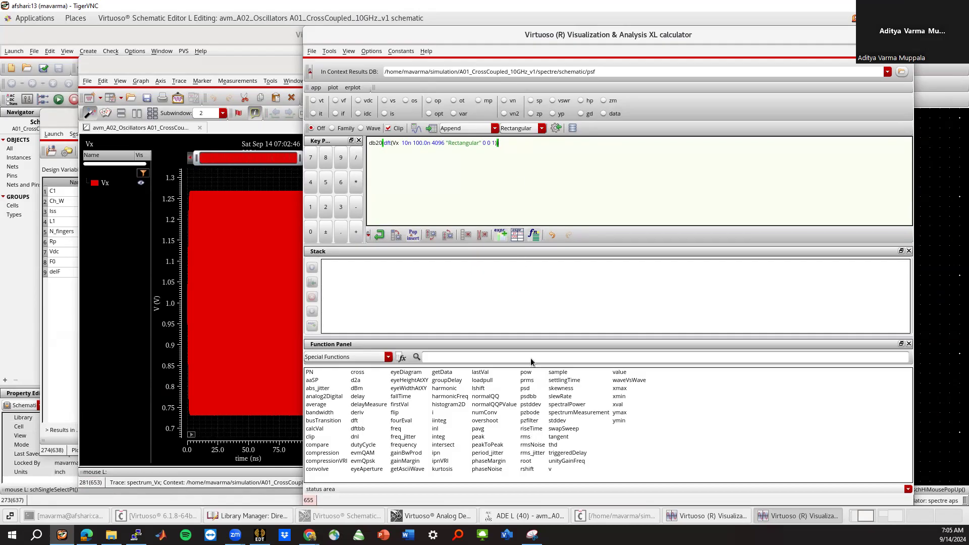
Apply the peak function to the spectrum expression, from 1G to 20G with zero X and Y tolerance.
left_click(480, 437)
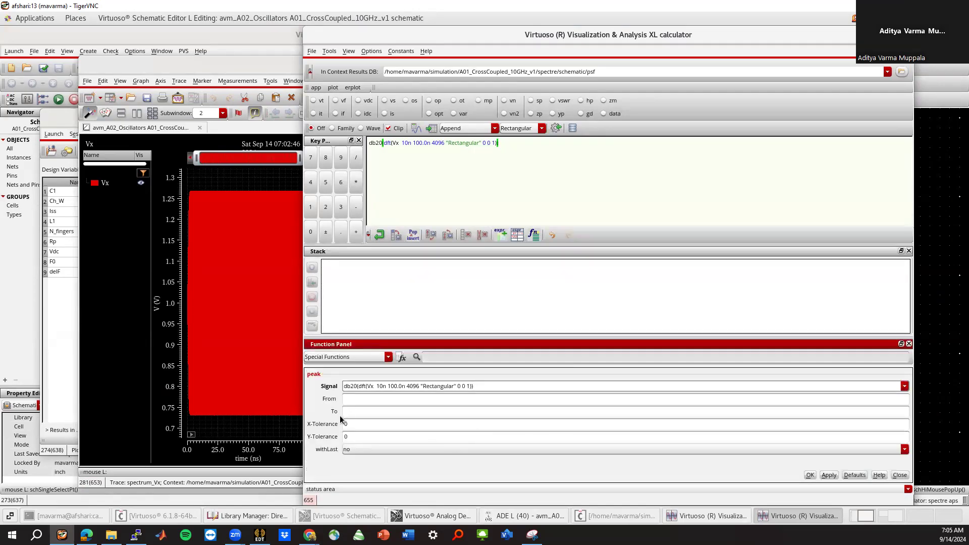
left_click(358, 400)
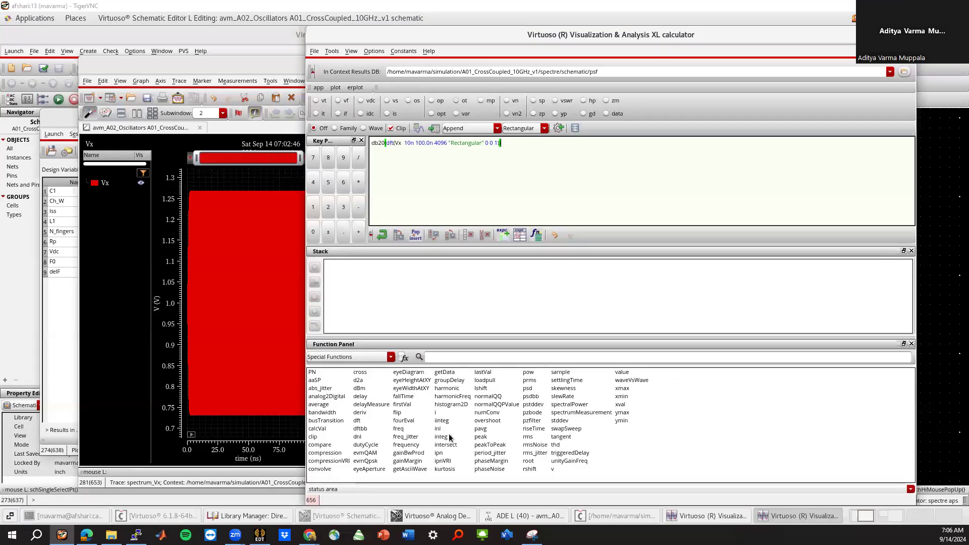
left_click(481, 437)
left_click_drag(358, 398, 326, 417)
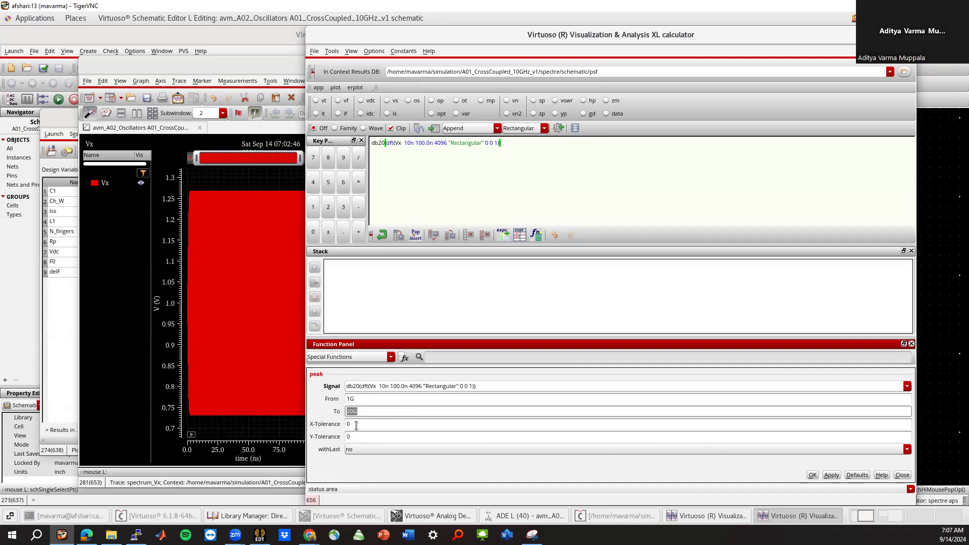
left_click(831, 476)
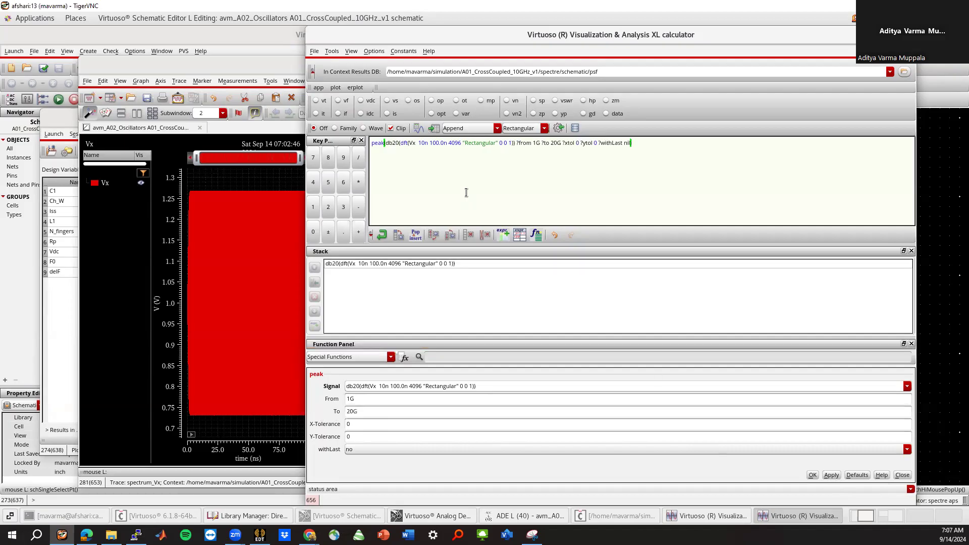
left_click(903, 475)
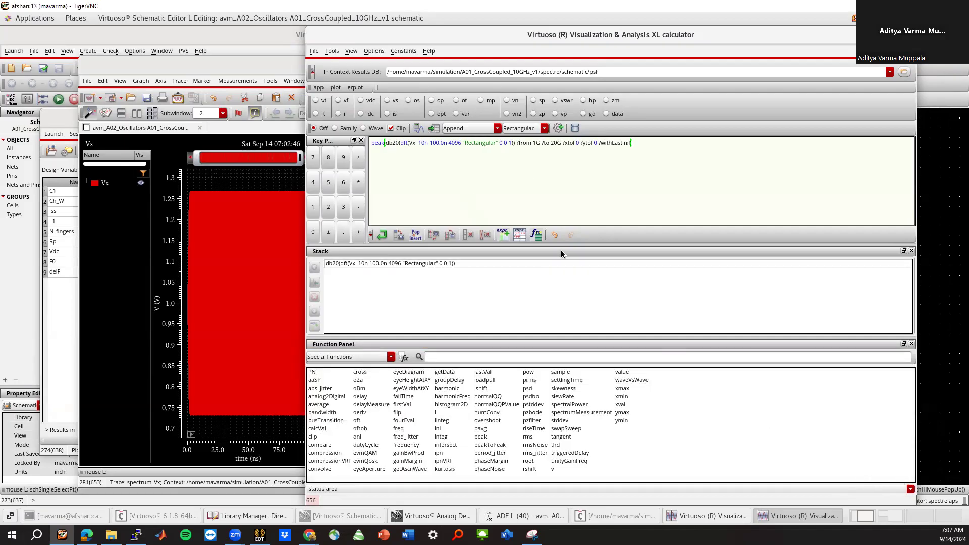
Apply xmax with Nth maximizer 1 to the peak expression, evaluate the oscillation frequency, restore the expression and close the calculator.
left_click_drag(508, 36, 393, 32)
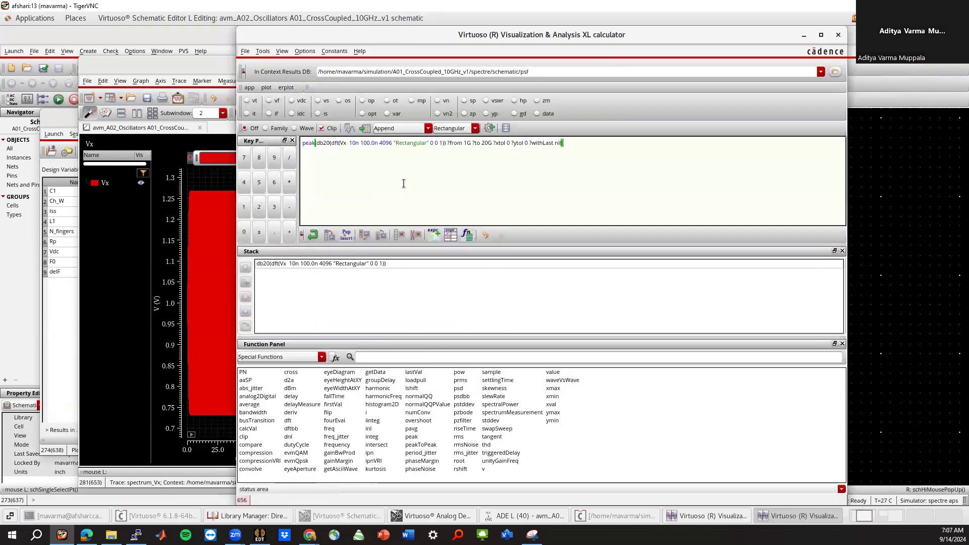
left_click(553, 389)
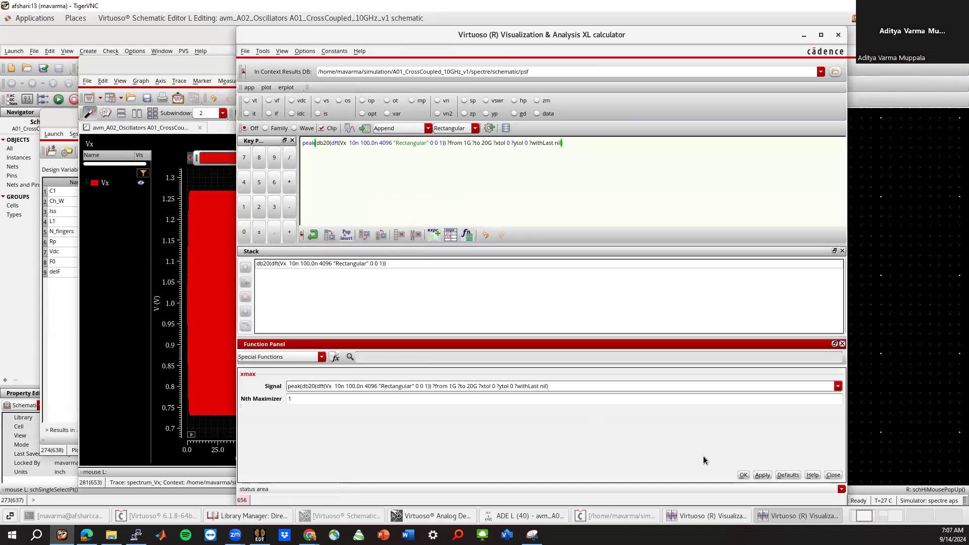
left_click(762, 475)
left_click(349, 128)
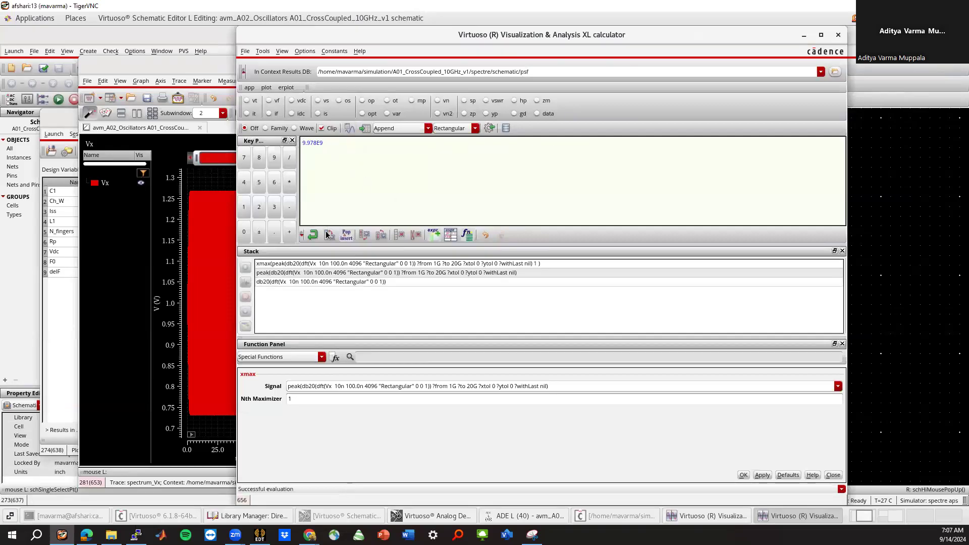
left_click(309, 267)
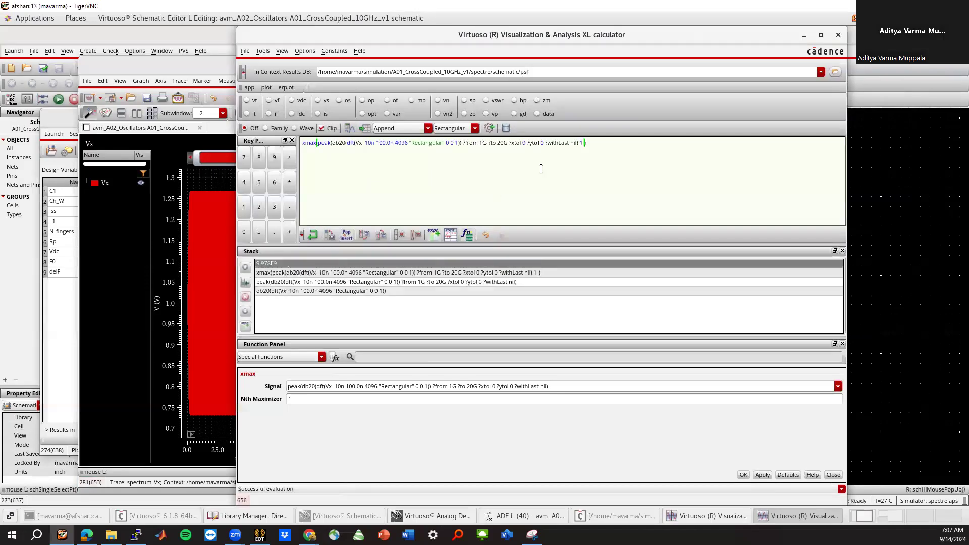
left_click(837, 33)
Close the Spectrum settings and send the spectrum_Vx trace to the calculator to review its expression.
mouse_move(493, 281)
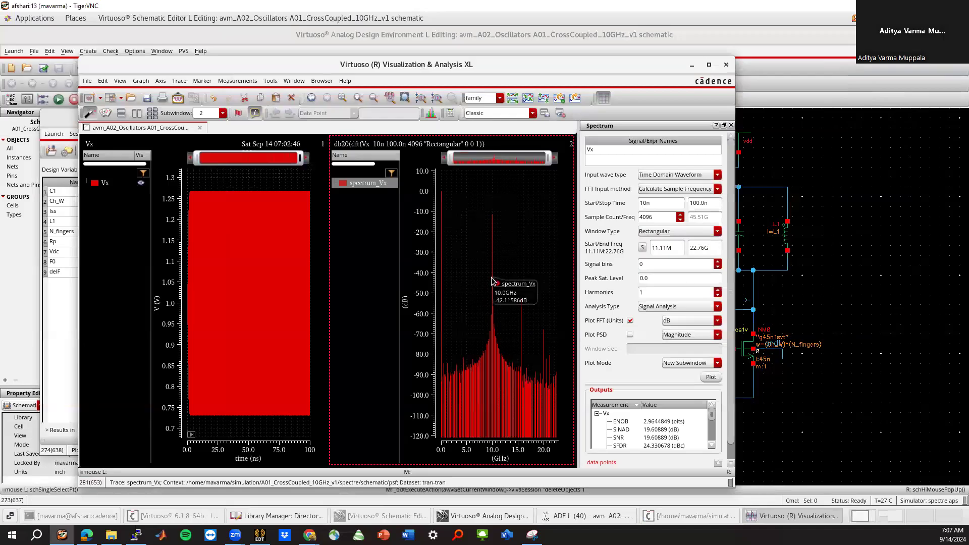
left_click(731, 125)
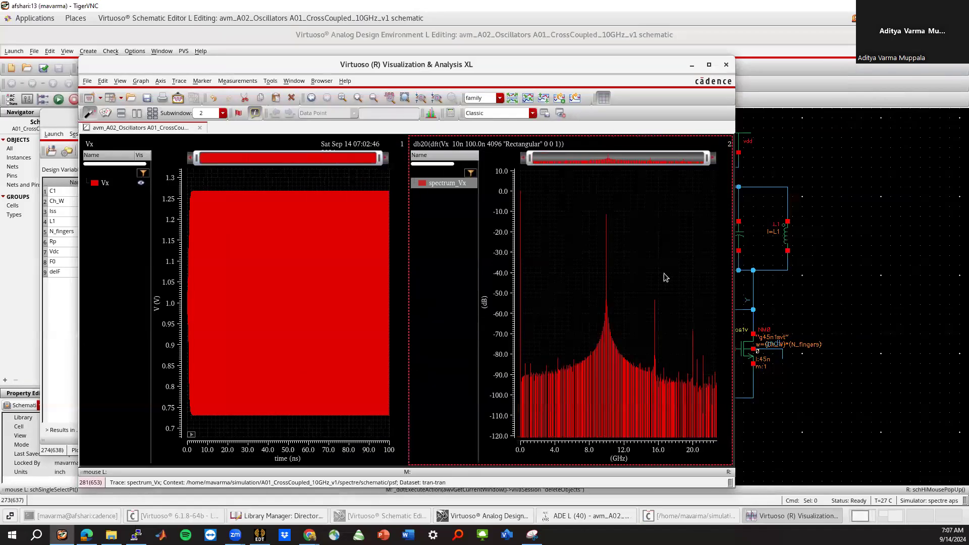
right_click(434, 188)
mouse_move(475, 333)
left_click(543, 357)
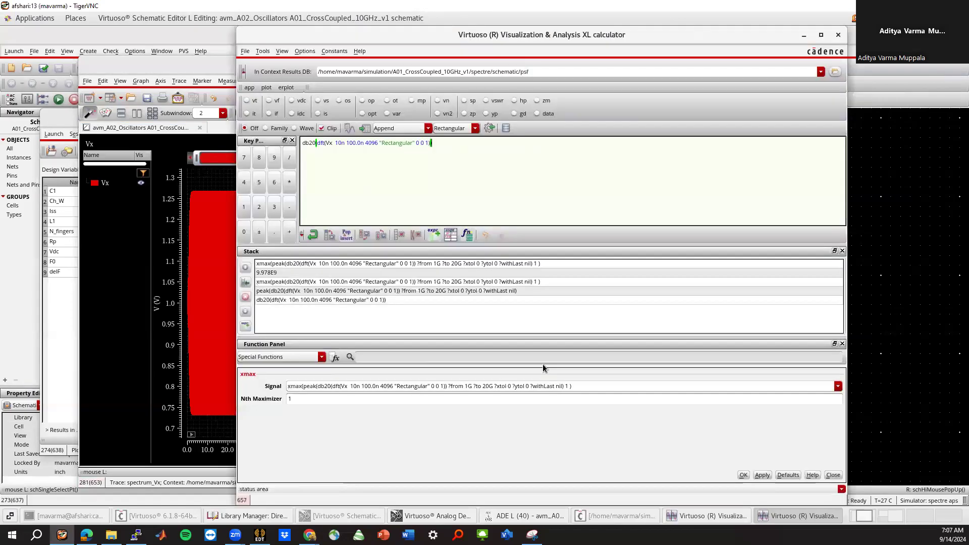
left_click(832, 475)
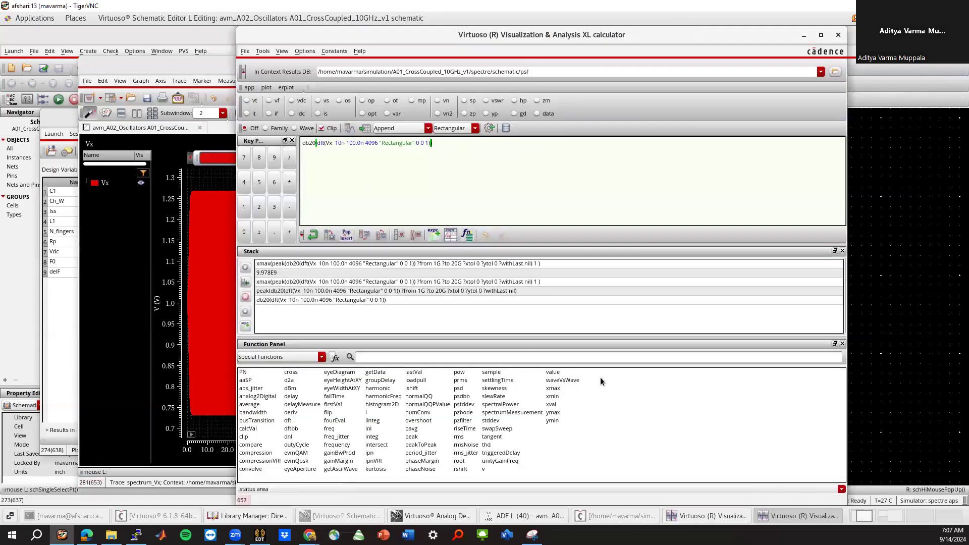
left_click(838, 35)
Send the transient Vx trace to the calculator and apply dft from 10n to 100n with 4096 samples and a Rectangular window.
left_click(305, 236)
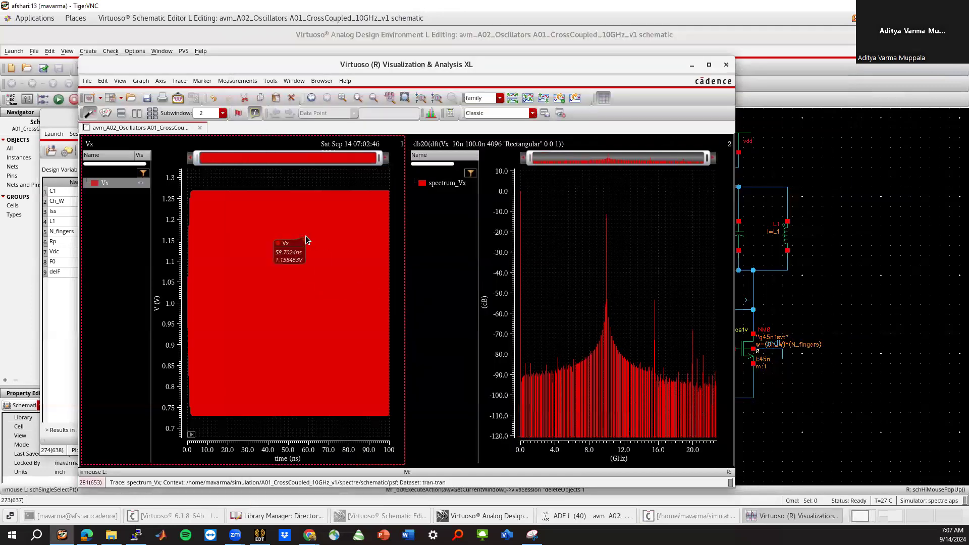
right_click(105, 183)
mouse_move(135, 332)
left_click(212, 355)
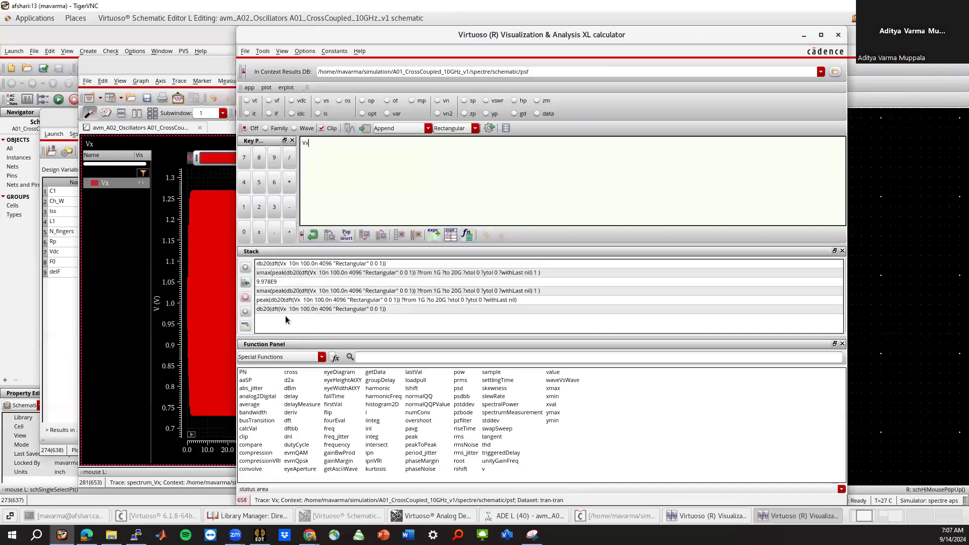
left_click(287, 421)
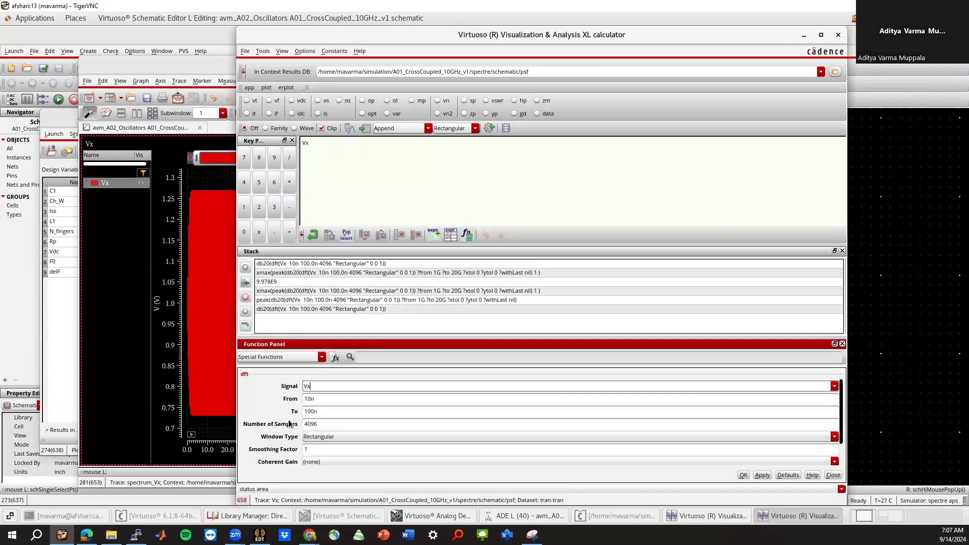
left_click(762, 475)
Wrap the dft expression in 20*log10(abs()), plot it together with spectrum_Vx, and select the new trace.
left_click(301, 143)
type("20*log10(abs(dft(Vx 10n 100n 4096 \"Rectangular\" 1 1 1.0")
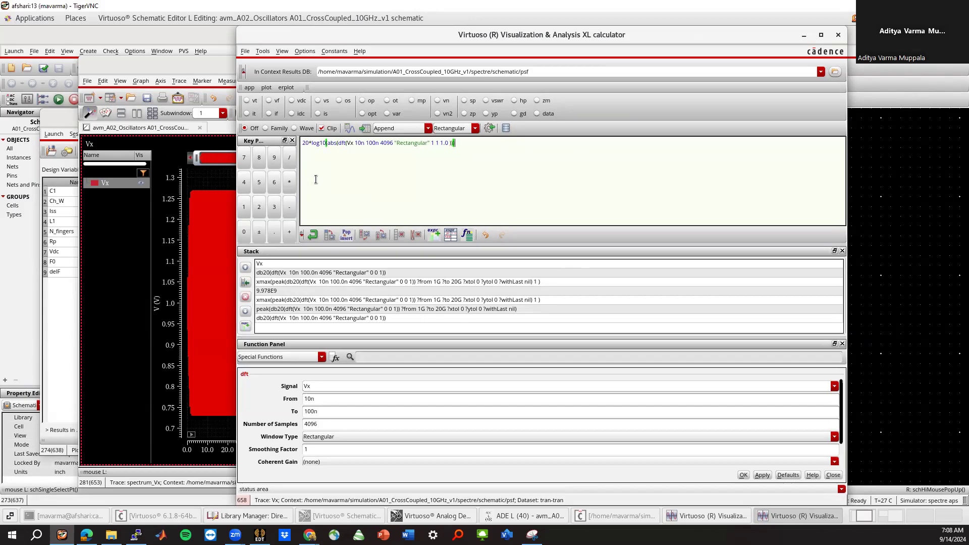
left_click(349, 128)
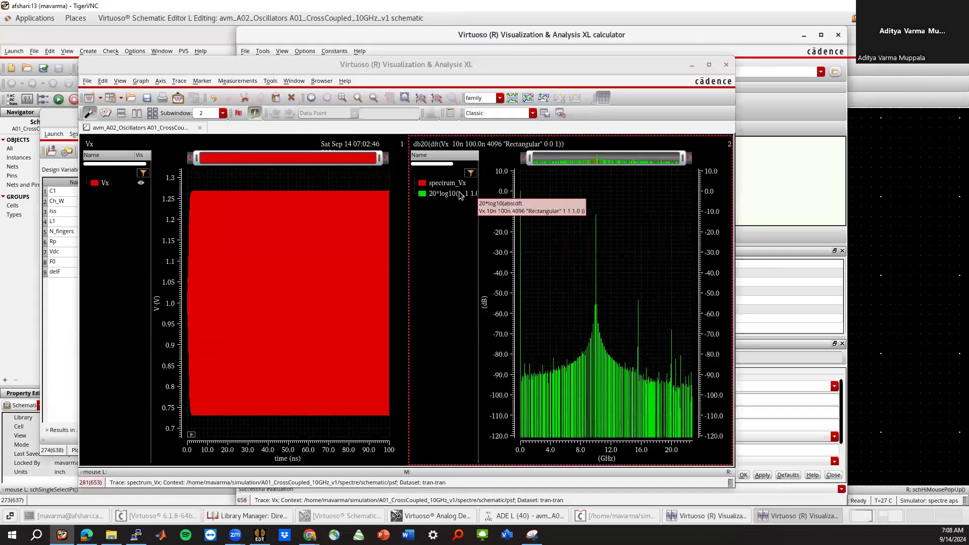
left_click(452, 197)
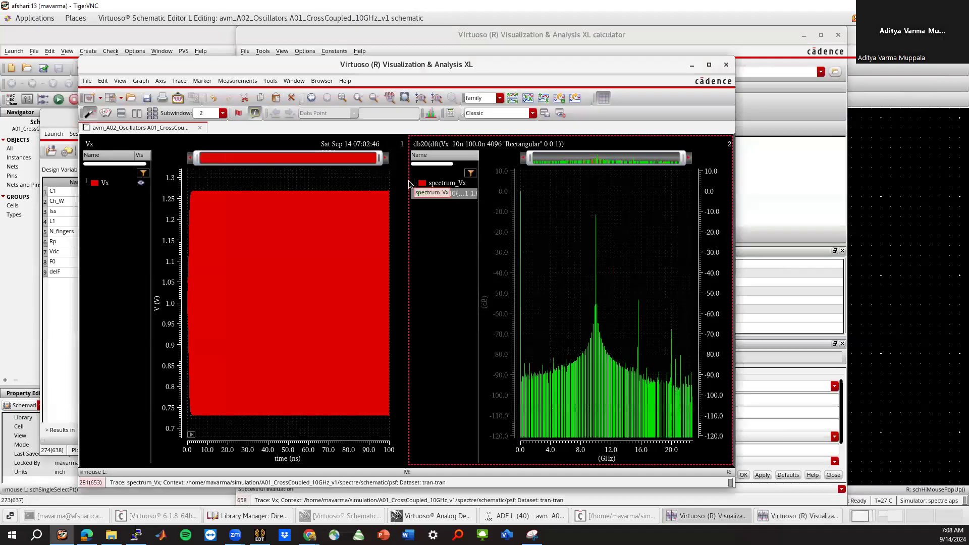
Delete the 20*log10 dft trace from the spectrum plot and close the dft settings together with the calculator.
right_click(447, 195)
left_click(473, 323)
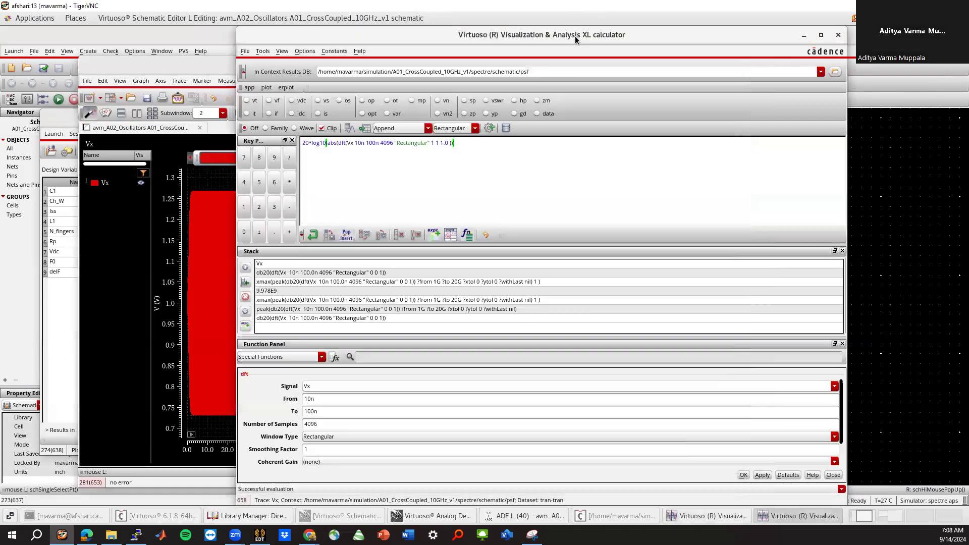
left_click(576, 36)
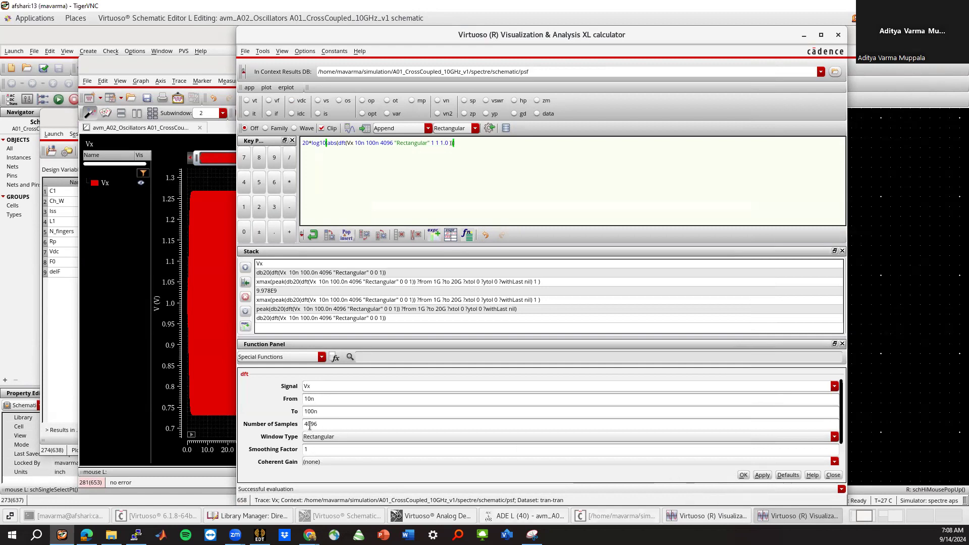
left_click(833, 476)
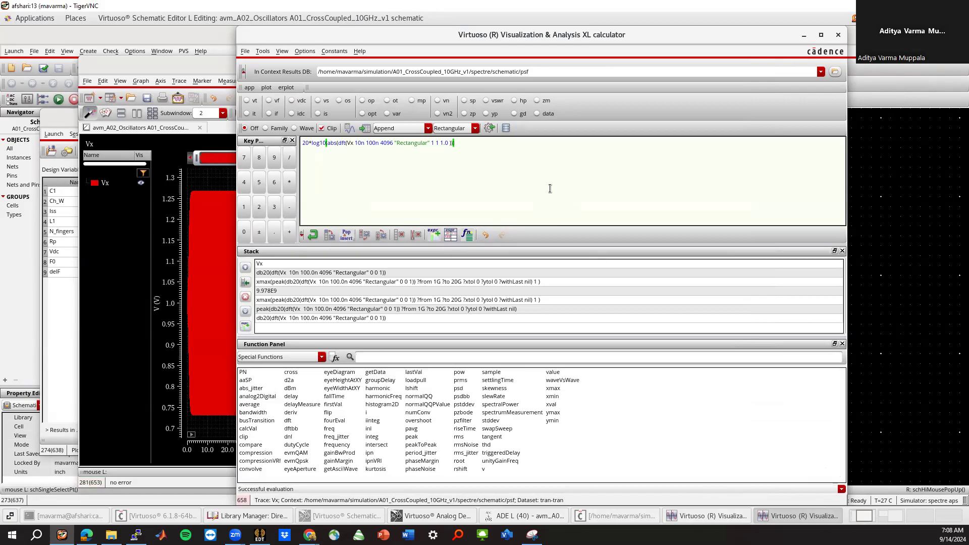
left_click(838, 35)
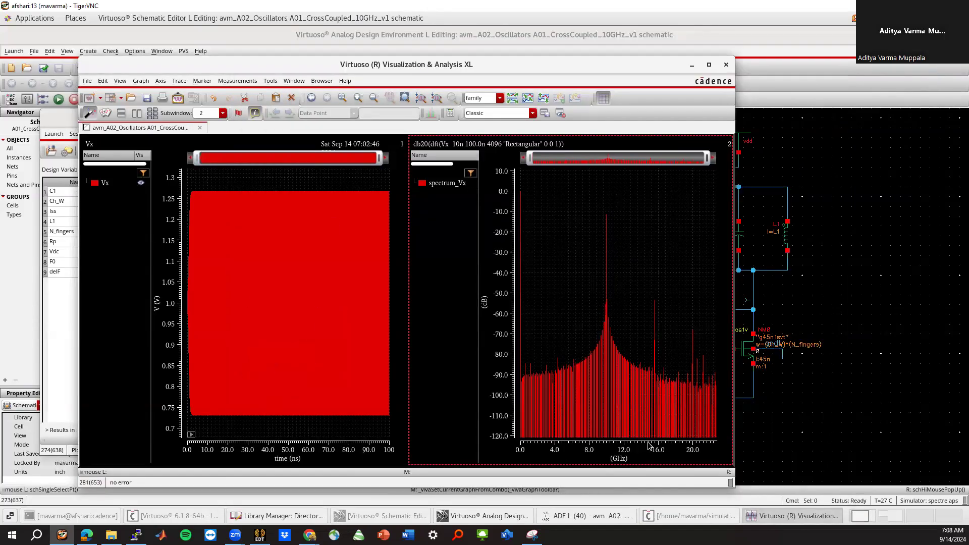
Examine the main peak of spectrum_Vx near 10 GHz up close, restore the full view and close the graph window.
right_click_drag(598, 224, 620, 353)
right_click_drag(614, 180, 631, 375)
right_click_drag(584, 171, 621, 389)
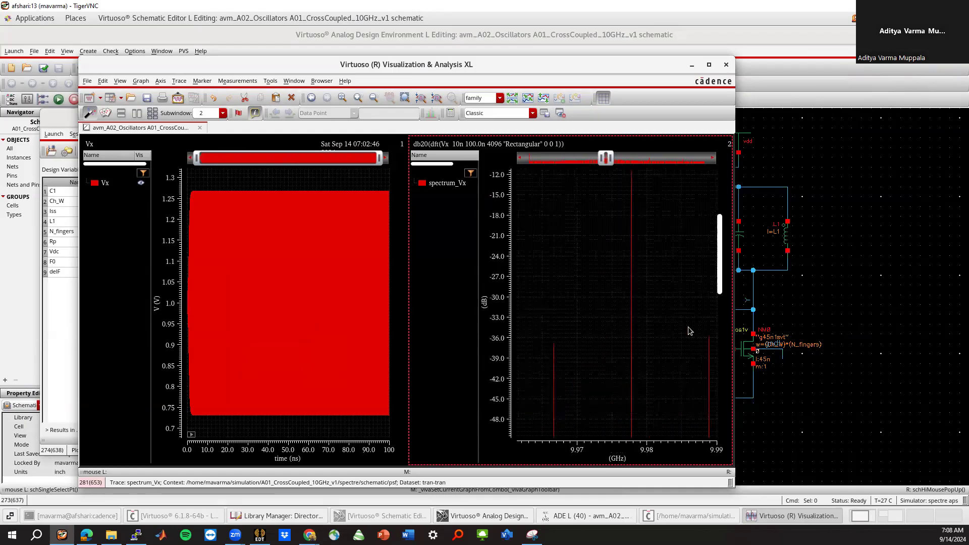
key("f")
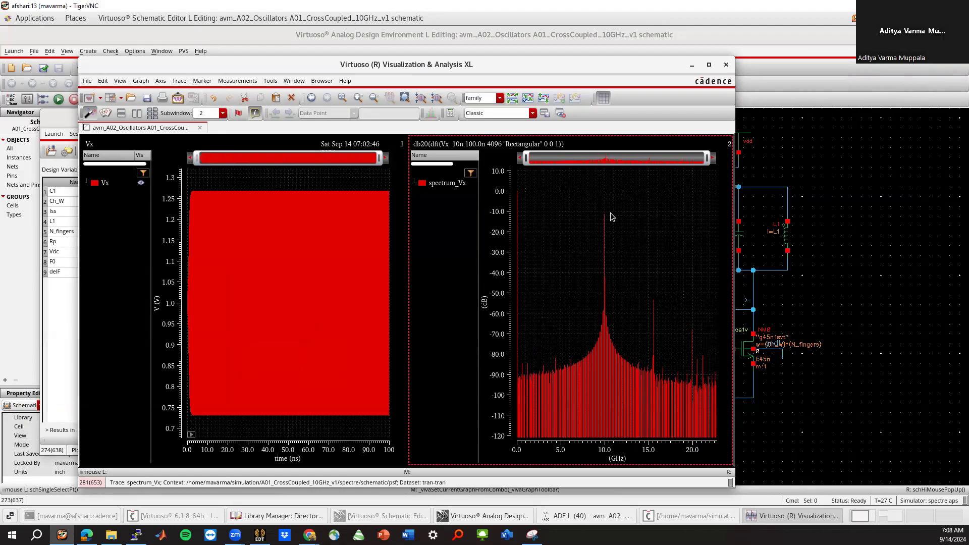
mouse_move(606, 218)
left_click(725, 64)
Name the xmax peak expression output Transient Frequency and exclude it from plotting.
double_click(213, 322)
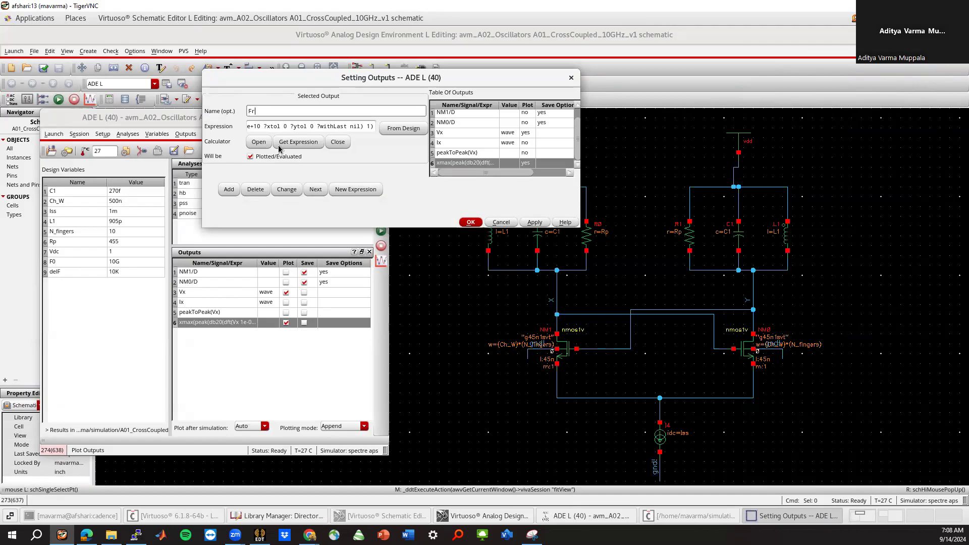
type("Transient Frequency")
left_click(470, 223)
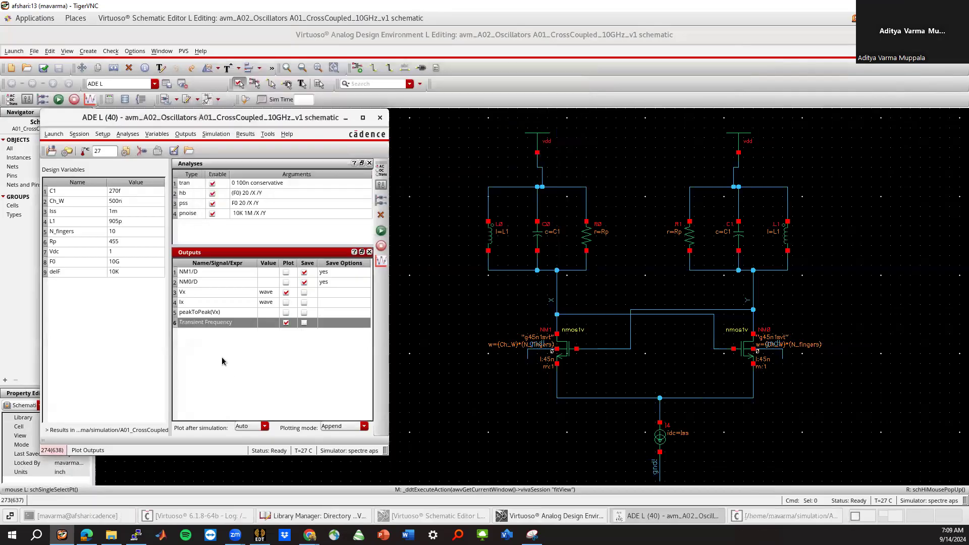
left_click(287, 323)
Plot the transient Vx output and send its trace to the calculator.
left_click(377, 264)
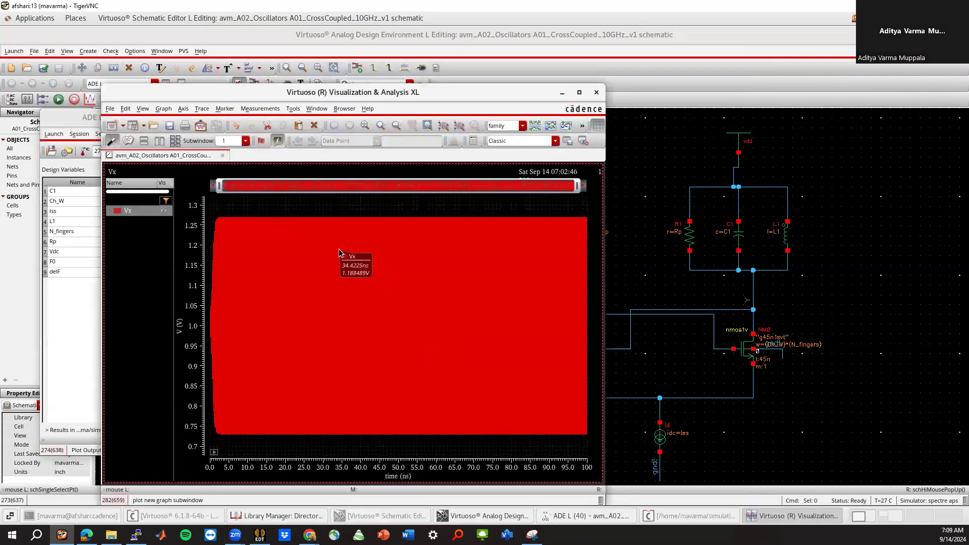
right_click(347, 256)
mouse_move(384, 172)
left_click(452, 196)
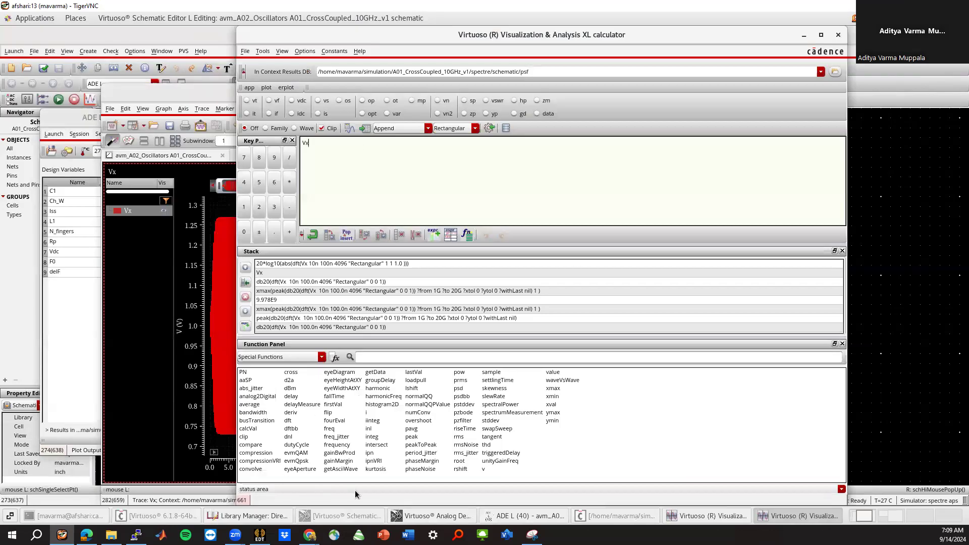
Apply the frequency function to Vx, remove the duplicated function wrapper and evaluate frequency(Vx).
double_click(331, 448)
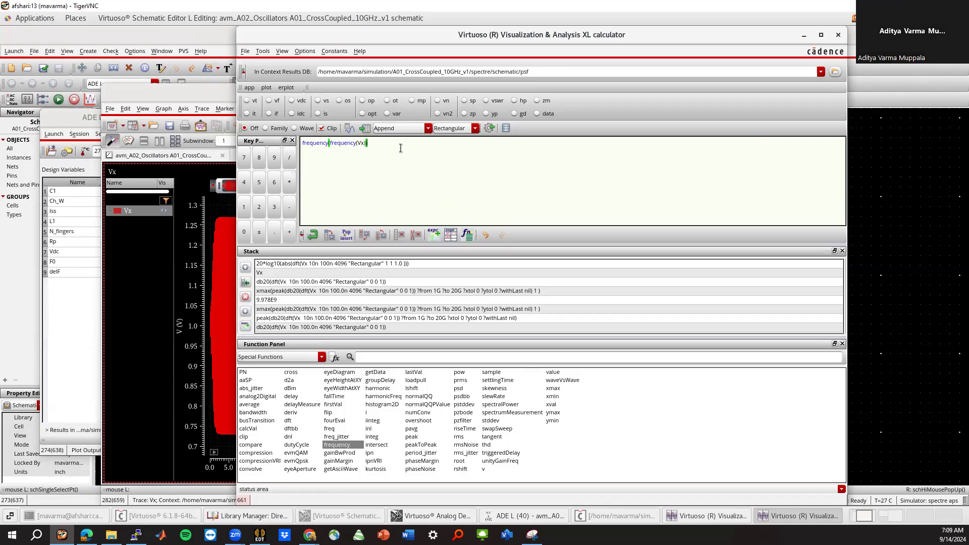
left_click_drag(332, 143, 268, 143)
key("BackSpace")
left_click(360, 143)
key("BackSpace")
left_click(349, 130)
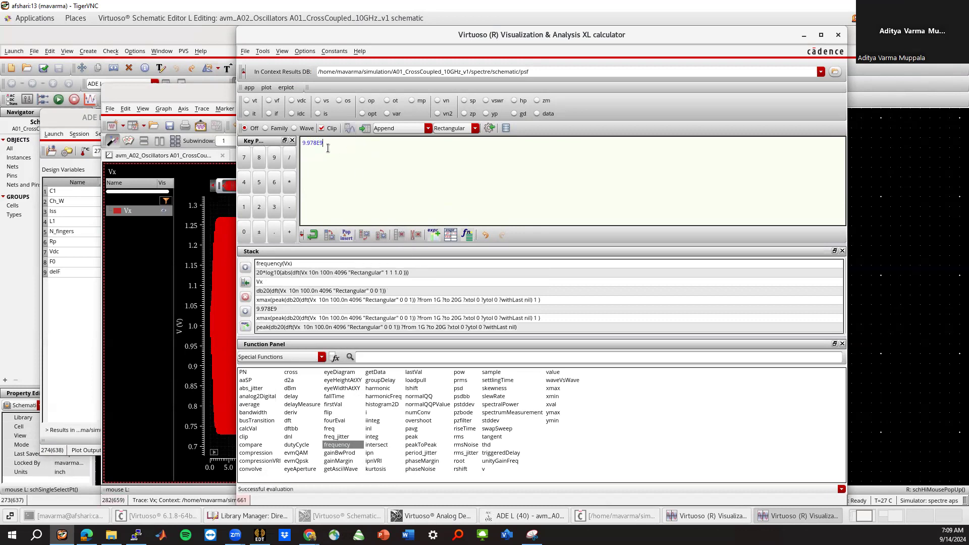
Clear the calculator's stack and close the calculator.
left_click(296, 268)
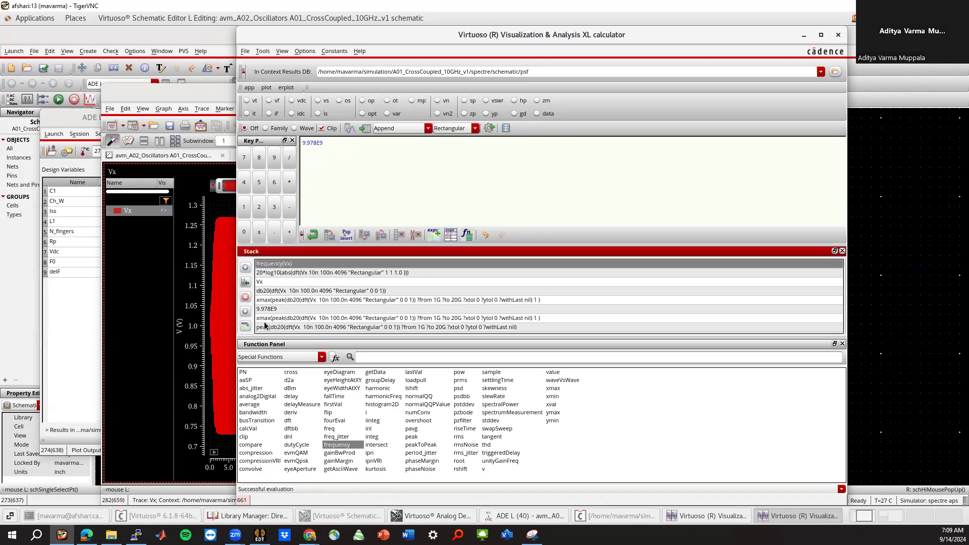
left_click(246, 297)
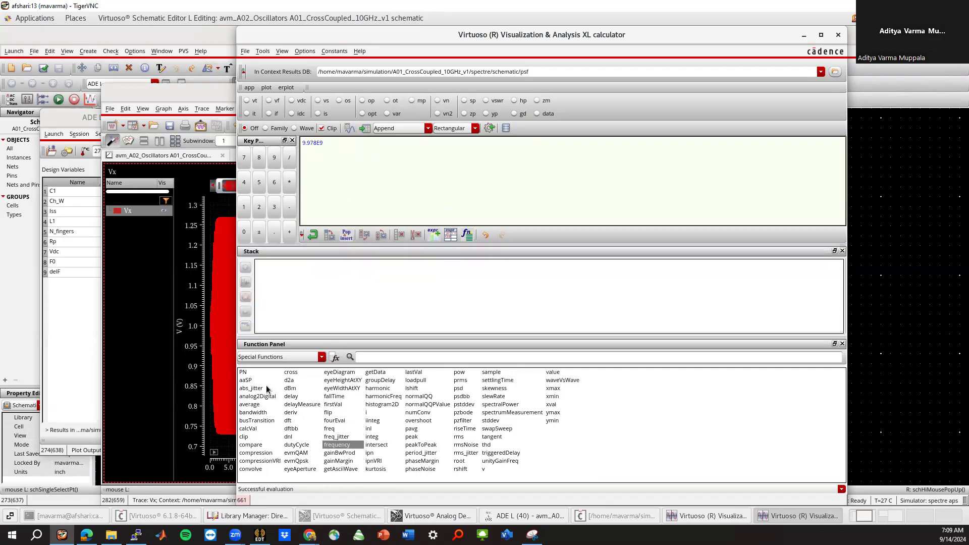
left_click(837, 35)
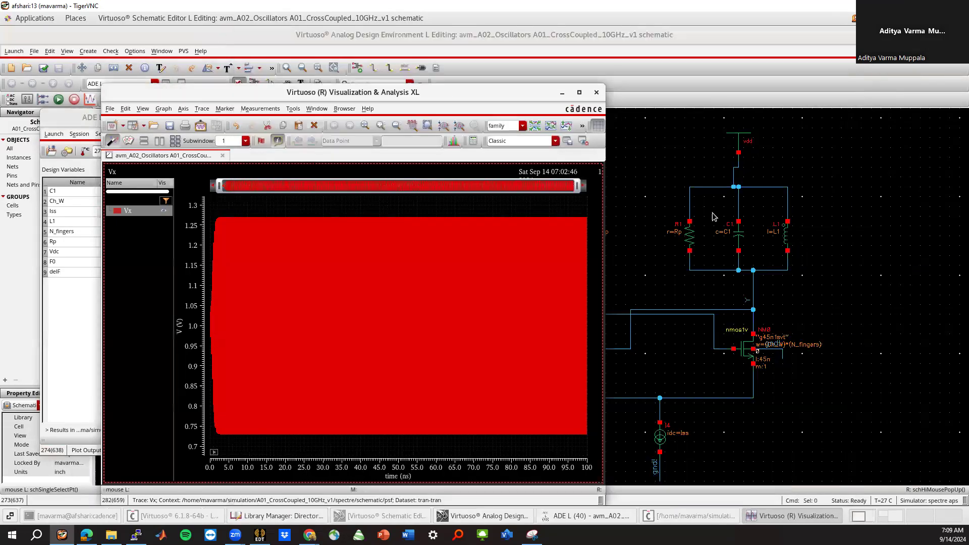
Send the Vx trace to the calculator again, reduce the expression to a single frequency(Vx) and evaluate it.
right_click(142, 210)
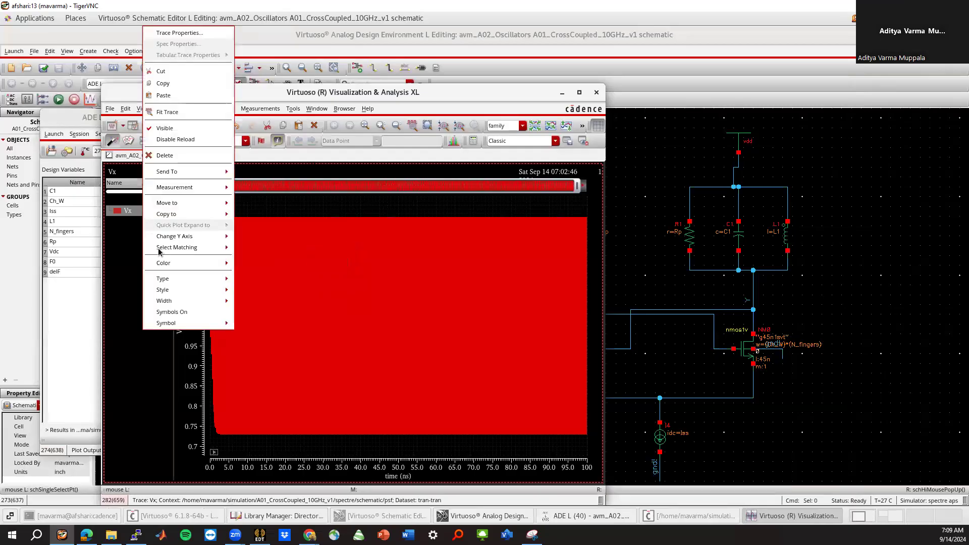
mouse_move(182, 171)
left_click(260, 199)
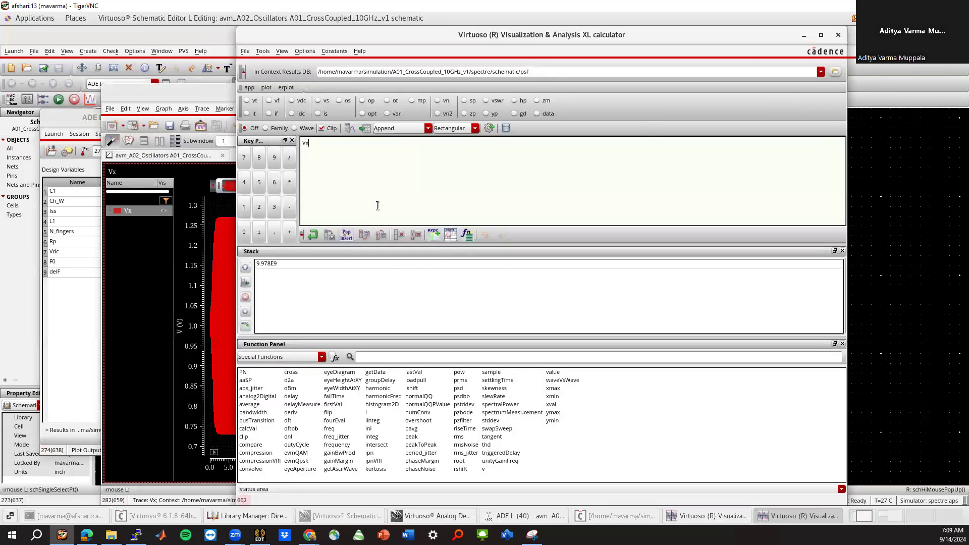
left_click(337, 445)
left_click_drag(331, 145, 253, 145)
key("BackSpace")
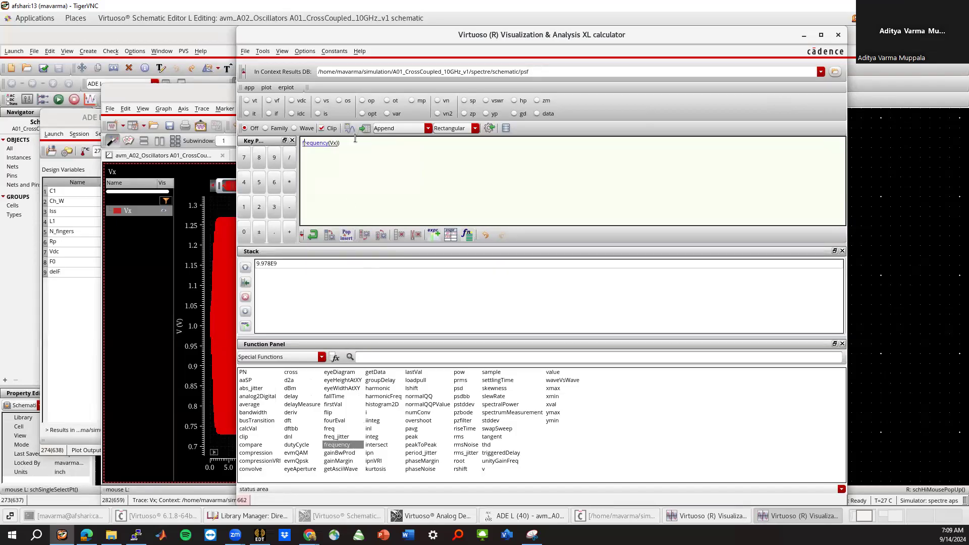
left_click(354, 142)
key("BackSpace")
left_click(349, 129)
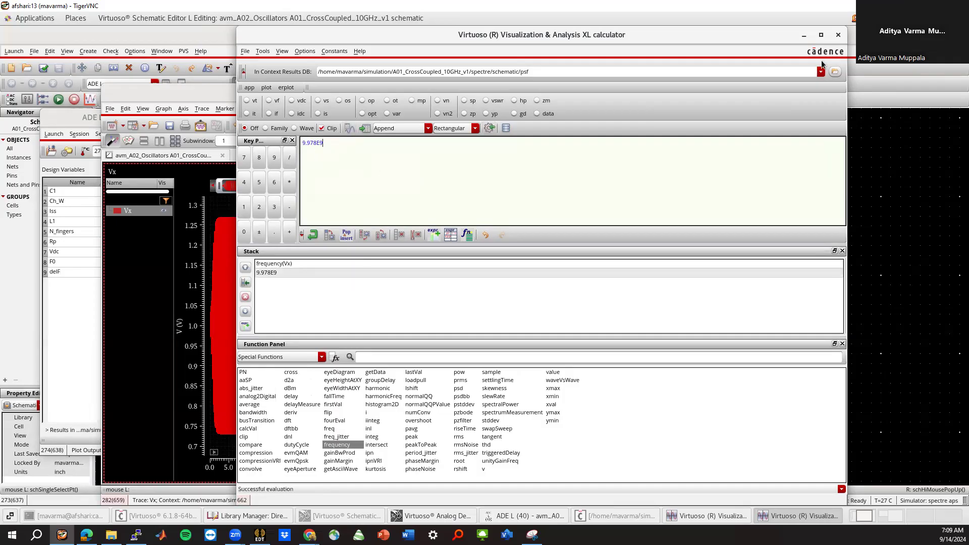
Restore the frequency expression in the buffer and strip the function name and parenthesis so only Vx is left.
left_click(291, 269)
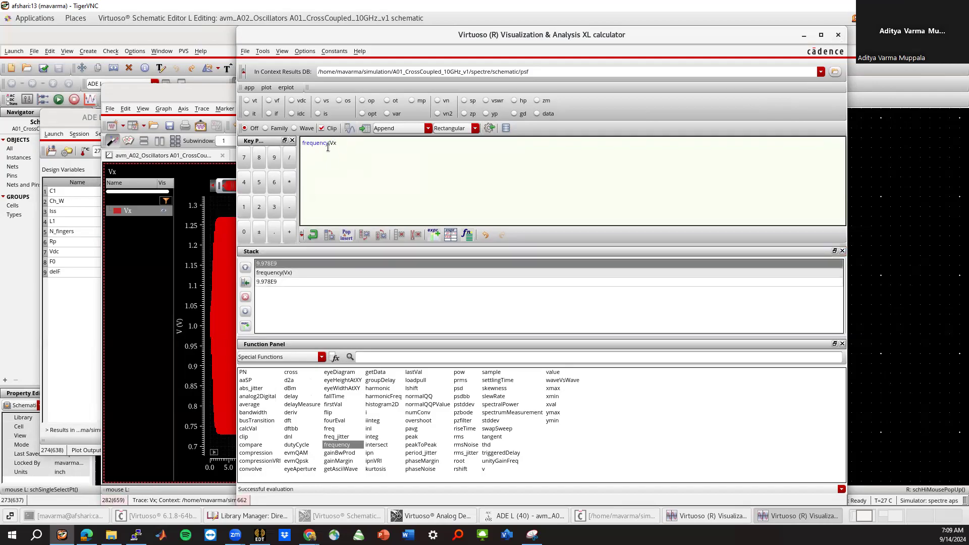
left_click(330, 142)
key("BackSpace")
key("BackSpace")
key("BackSpace")
key("BackSpace")
key("BackSpace")
key("BackSpace")
key("BackSpace")
key("BackSpace")
key("BackSpace")
key("BackSpace")
Apply freq to Vx with rising edges, plotted versus time, auto threshold mode and threshold value 0.0, and plot the result.
left_click(331, 430)
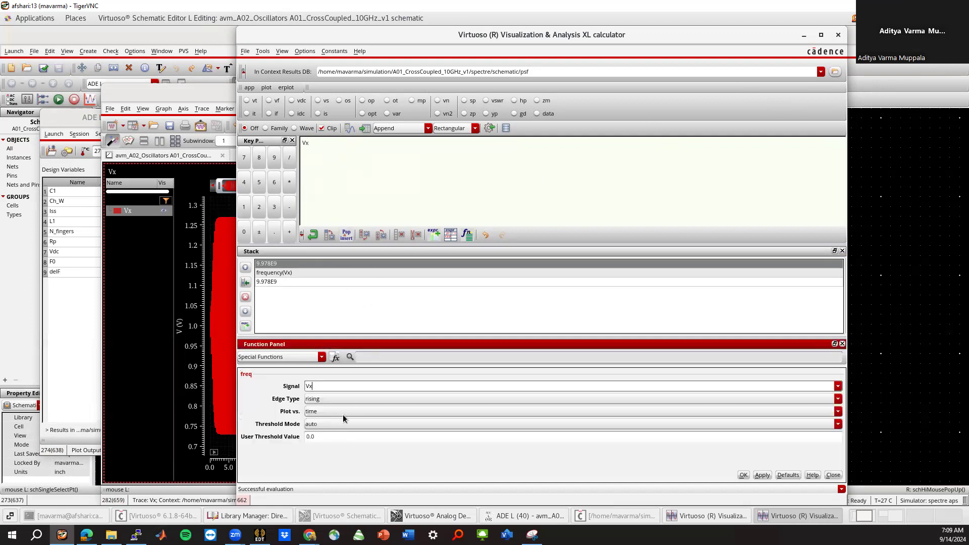
left_click(743, 476)
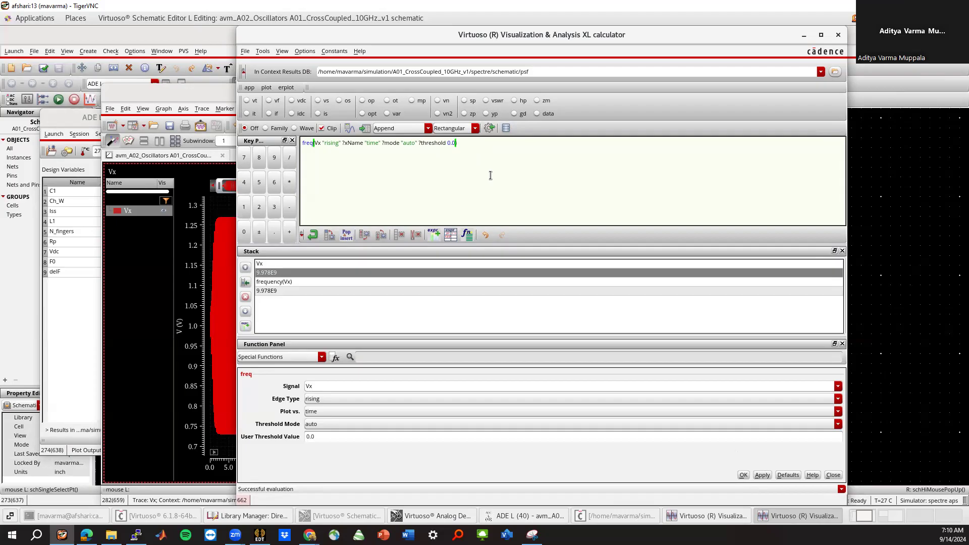
left_click(347, 129)
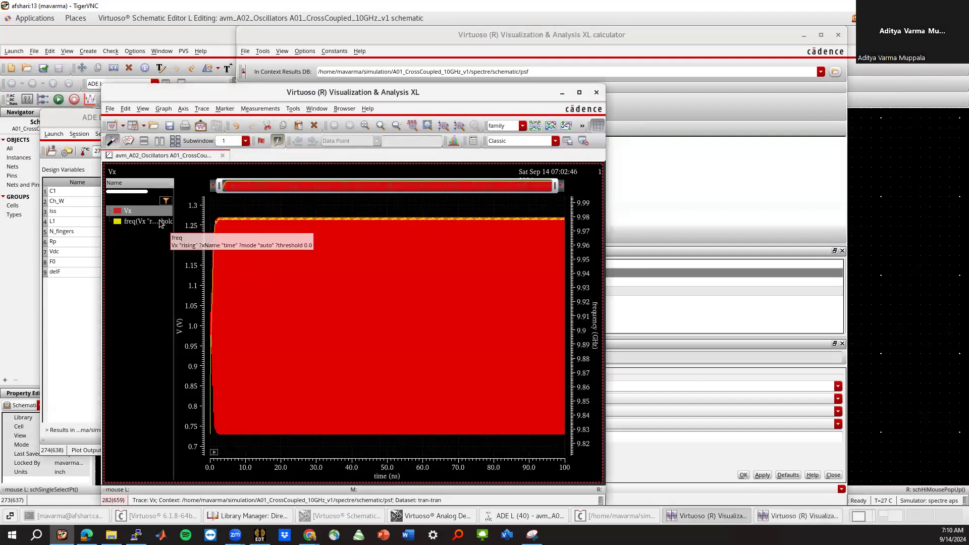
Delete the Vx trace to inspect the frequency-versus-time curve alone, and close the graph and calculator windows.
key("Delete")
mouse_move(217, 248)
left_mouse_down()
mouse_move(376, 218)
mouse_move(526, 206)
left_mouse_up()
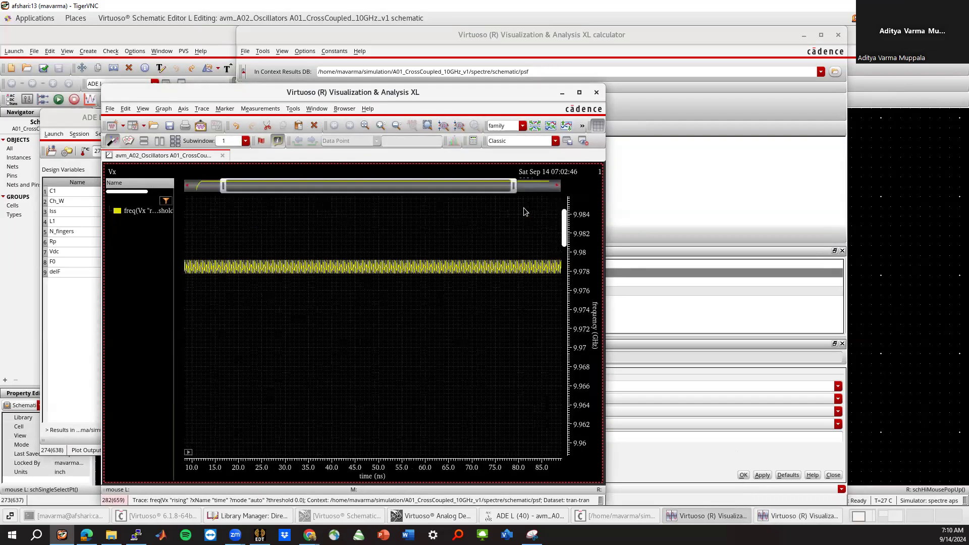
key("f")
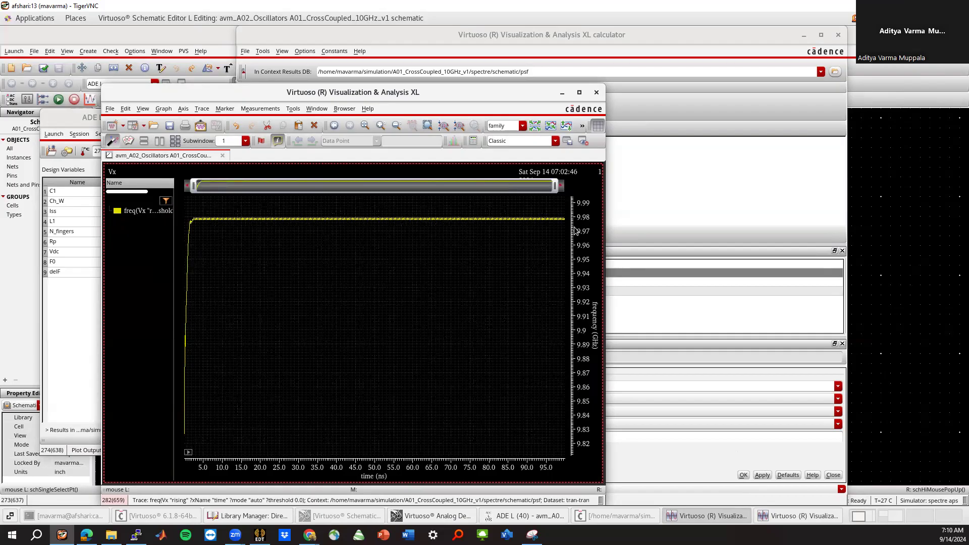
left_click(596, 92)
left_click(838, 35)
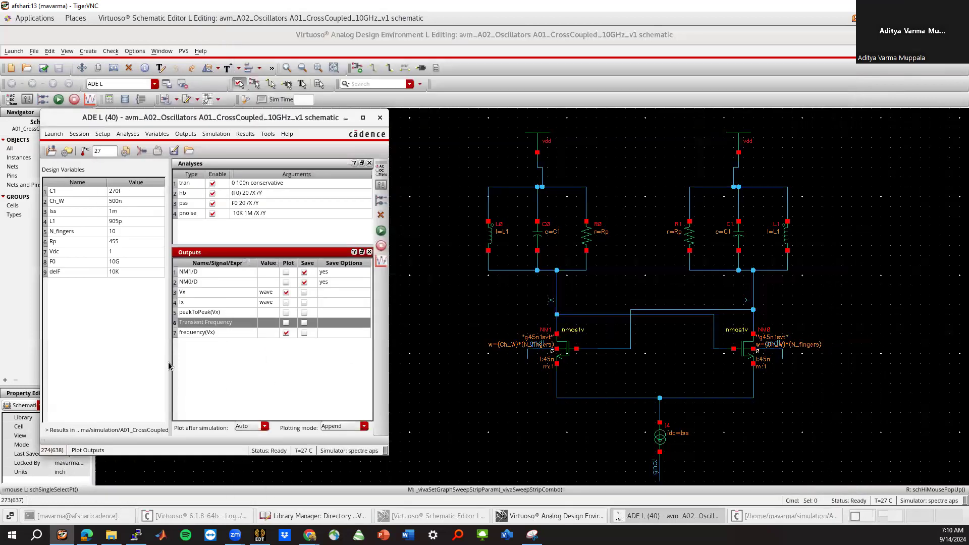
Delete the frequency(Vx) expression from the simulation outputs.
left_click(202, 332)
right_click(202, 332)
left_click(217, 398)
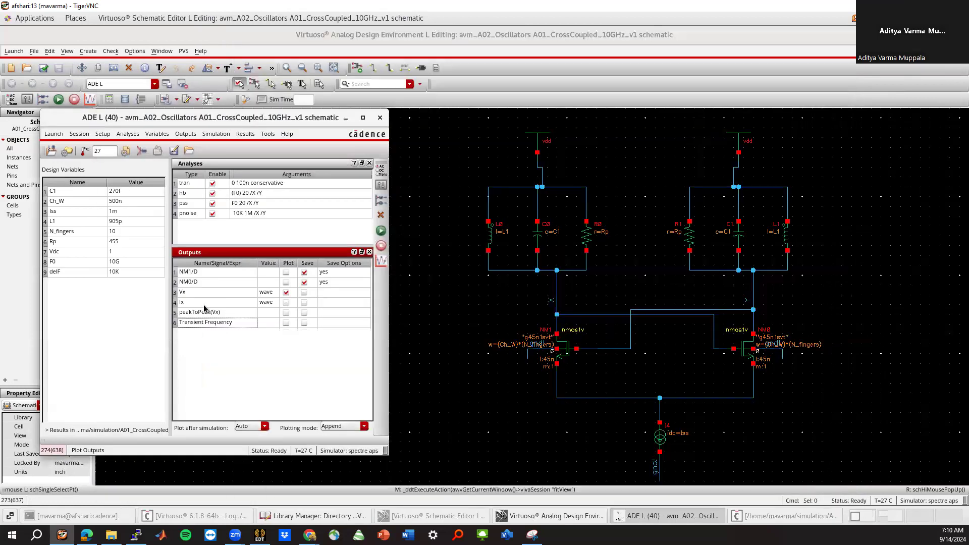
Replot the Vx output, send its trace to the calculator and close the leftover freq settings.
left_click(381, 261)
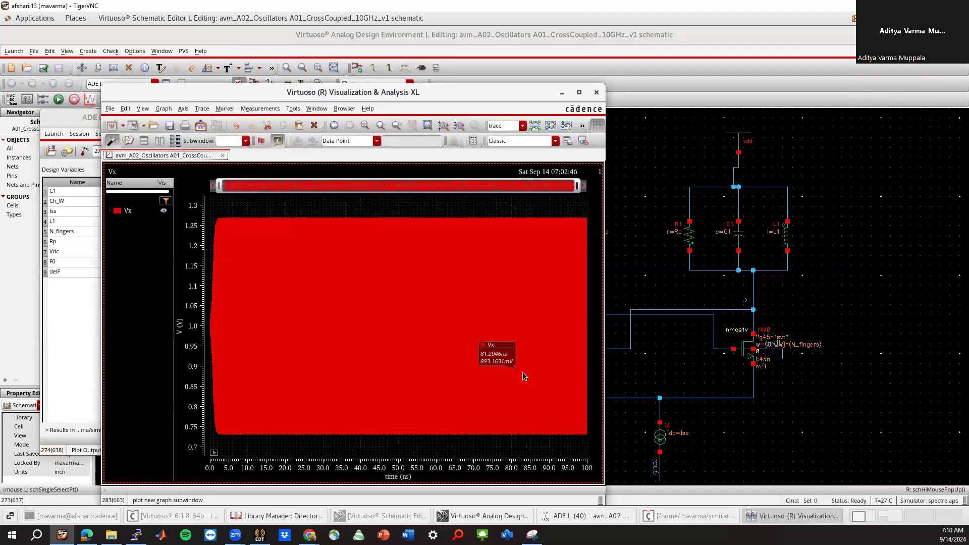
right_click(126, 211)
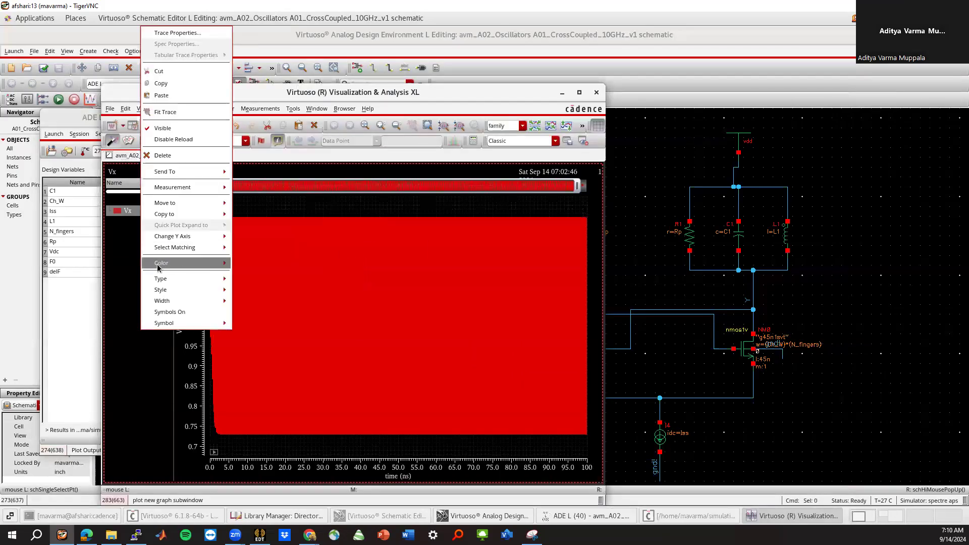
mouse_move(172, 172)
left_click(271, 205)
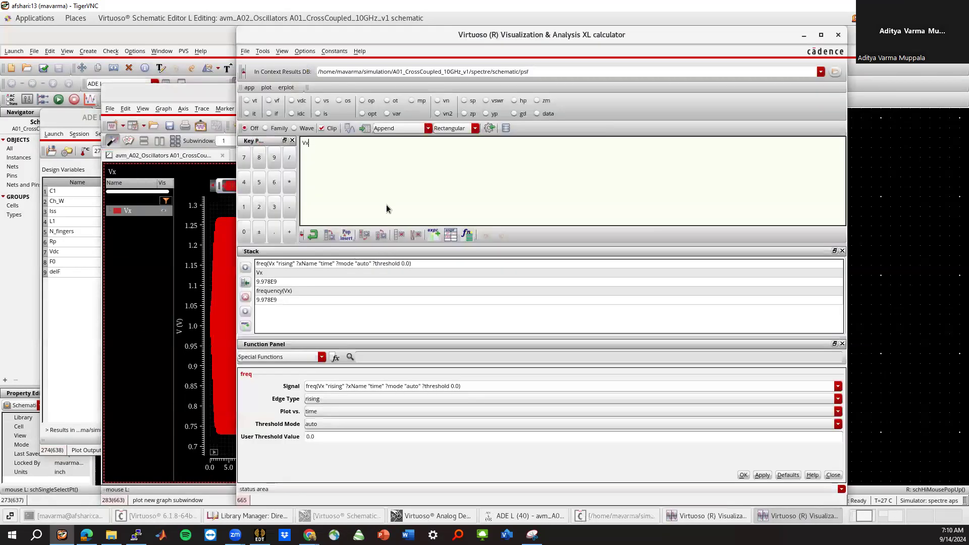
left_click(833, 475)
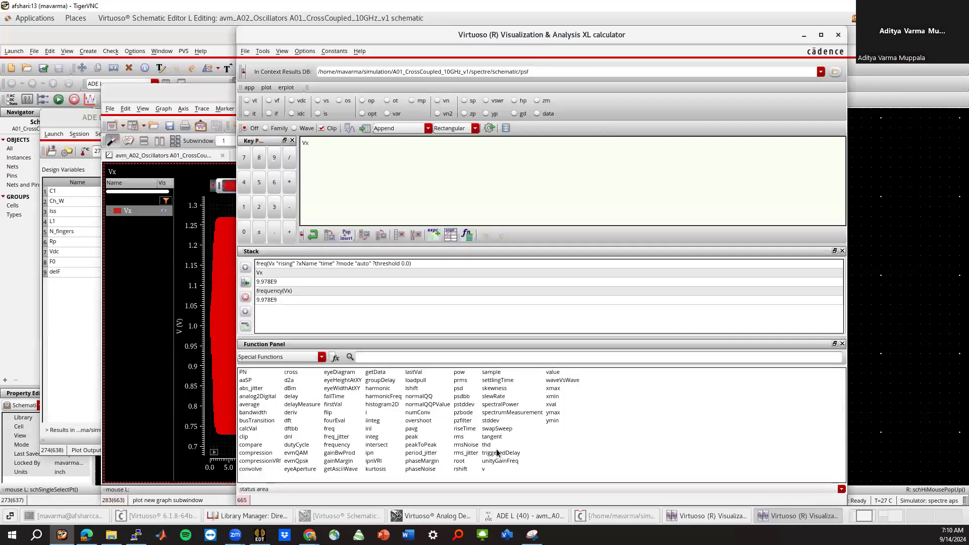
Clip the Vx signal from 10n to 100n in the calculator and close the clip settings.
left_click(245, 437)
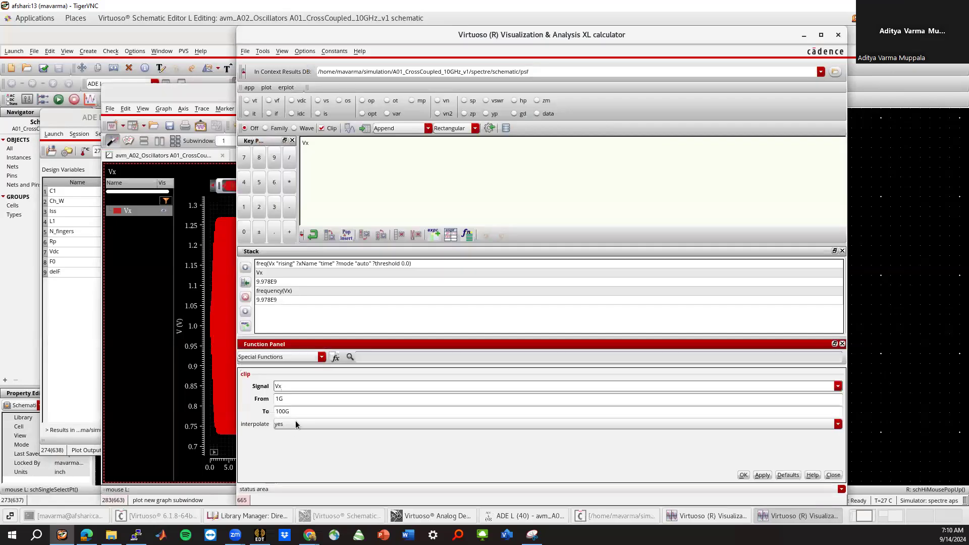
double_click(278, 399)
type("10n")
key("Tab")
type("100n")
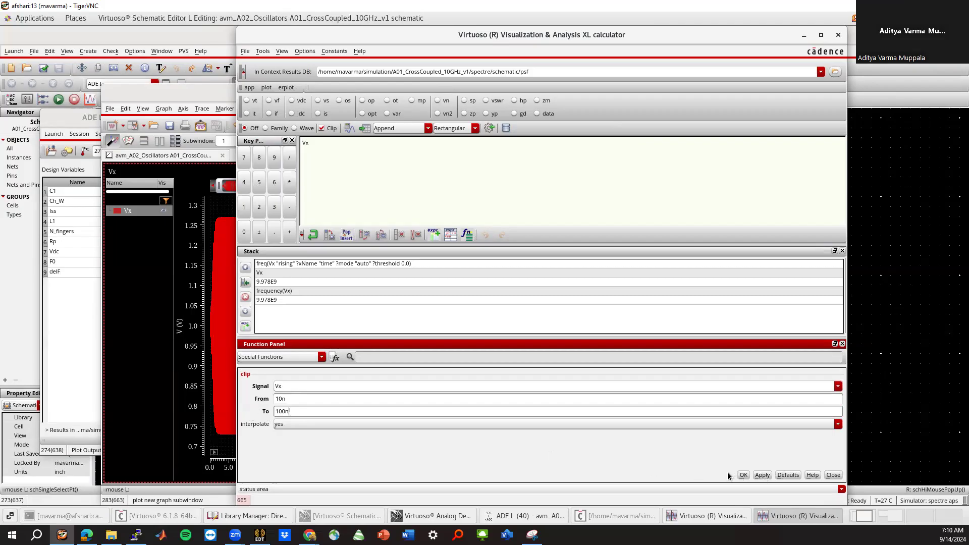
left_click(763, 475)
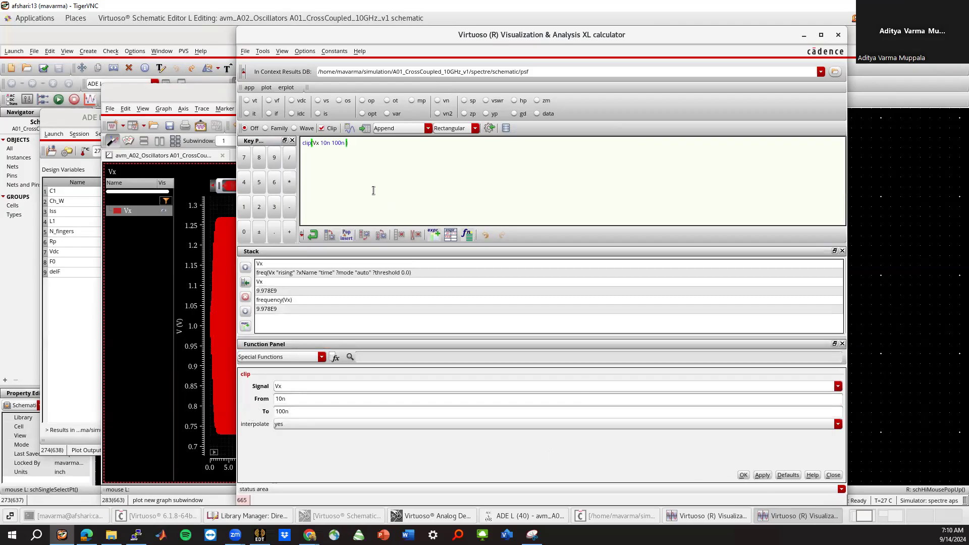
left_click(833, 476)
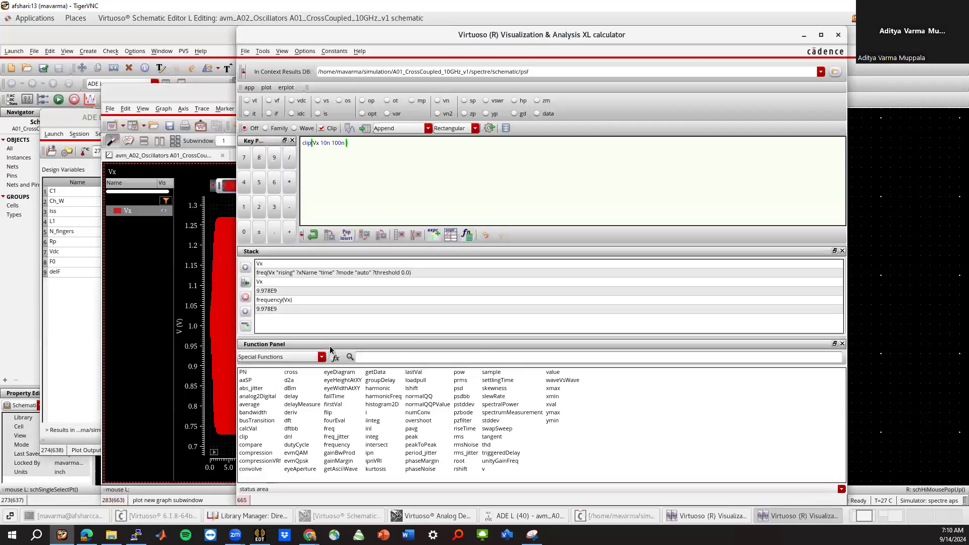
Evaluate the frequency function on the clipped Vx signal, add the expression to the simulation outputs, and close the calculator and graph.
left_click(337, 445)
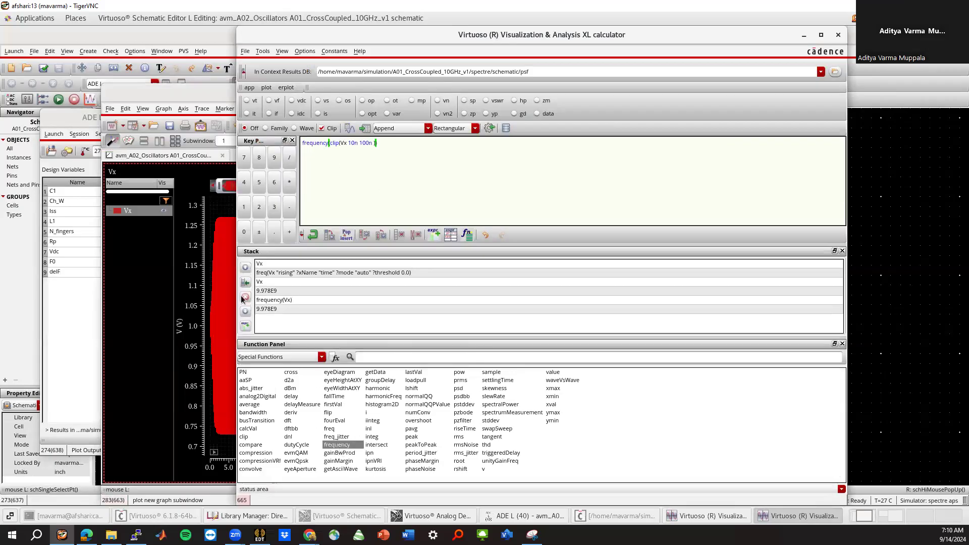
left_click(350, 129)
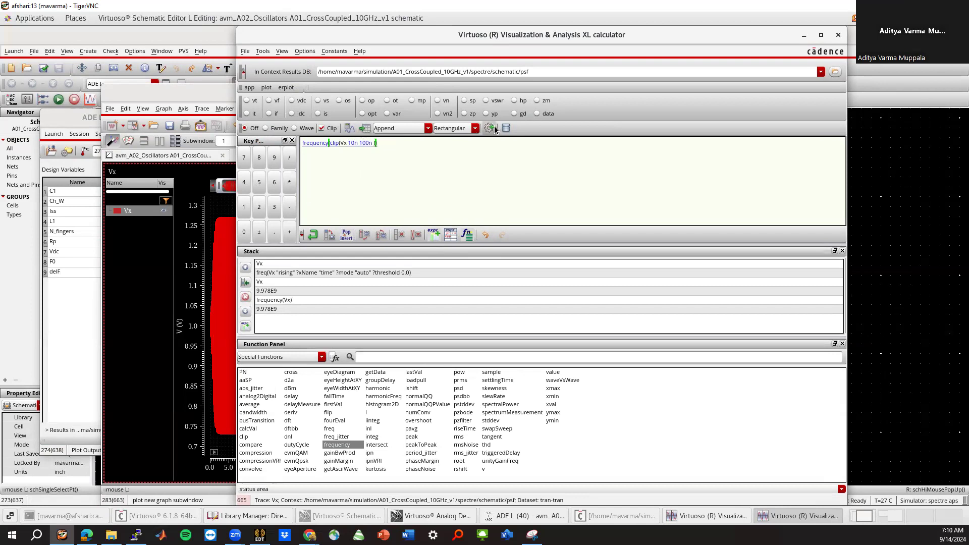
left_click(349, 129)
left_click(838, 34)
left_click(597, 93)
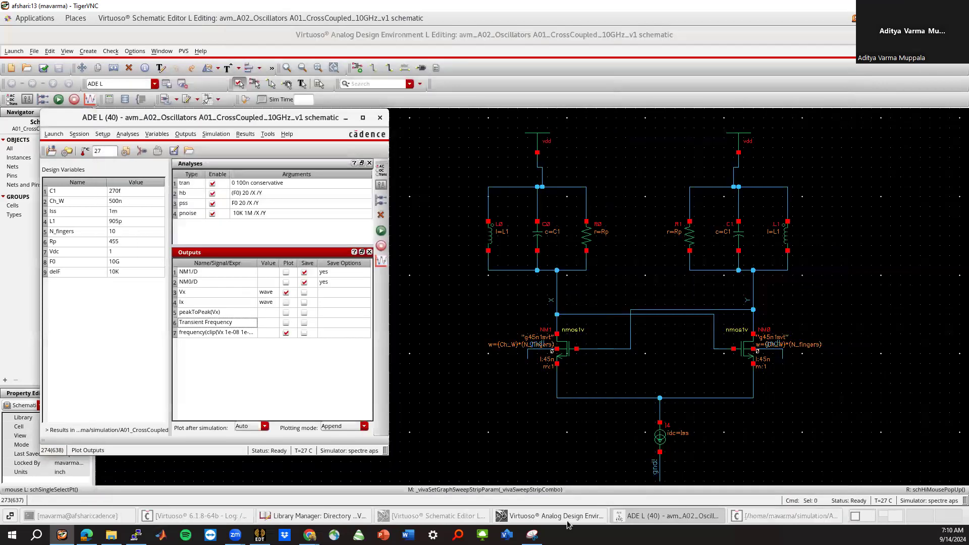
Name the frequency(clip(Vx 1e-08 1e-07)) output Transient Frequency 2.
left_click(218, 334)
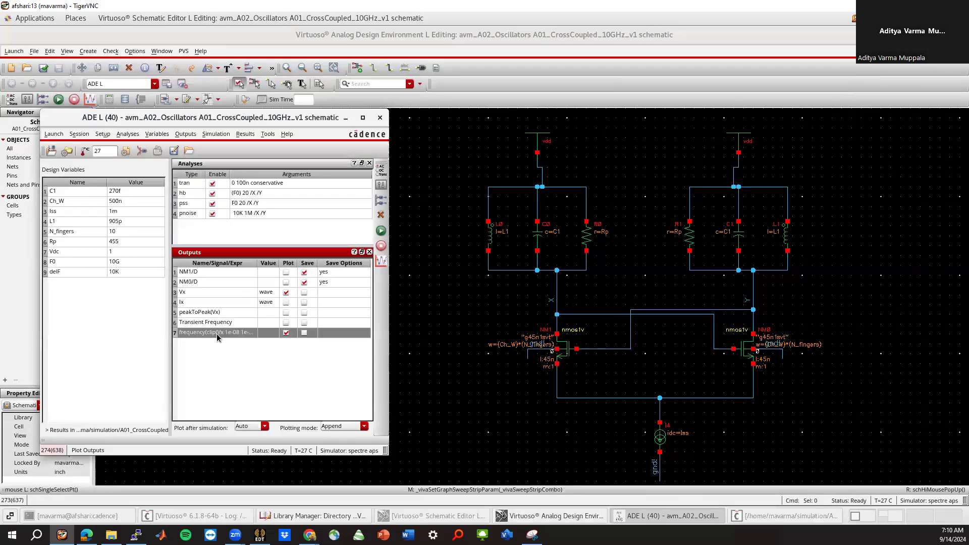
double_click(216, 334)
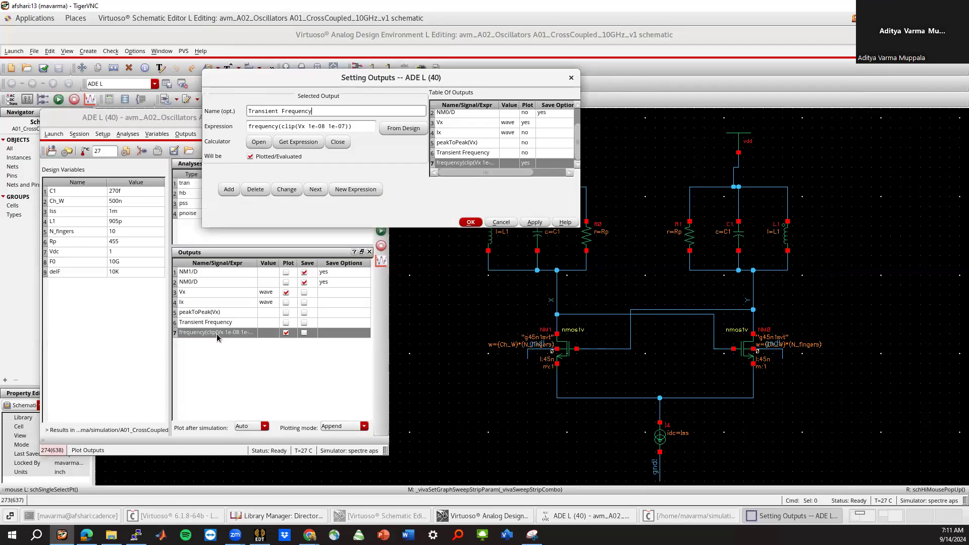
left_click(471, 222)
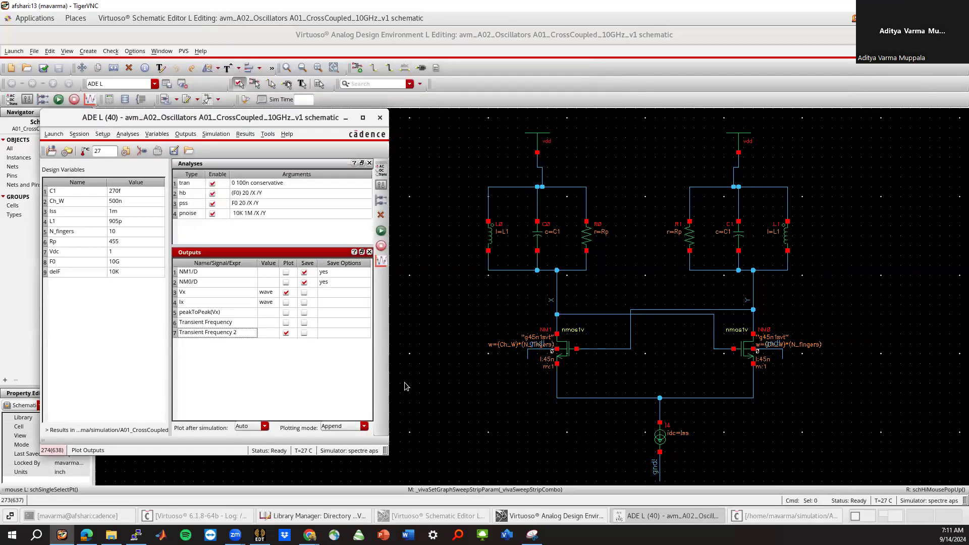
Widen the ADE window and the outputs' Value column, rerun the simulation and close the resulting Vx graph.
left_click_drag(386, 377, 534, 376)
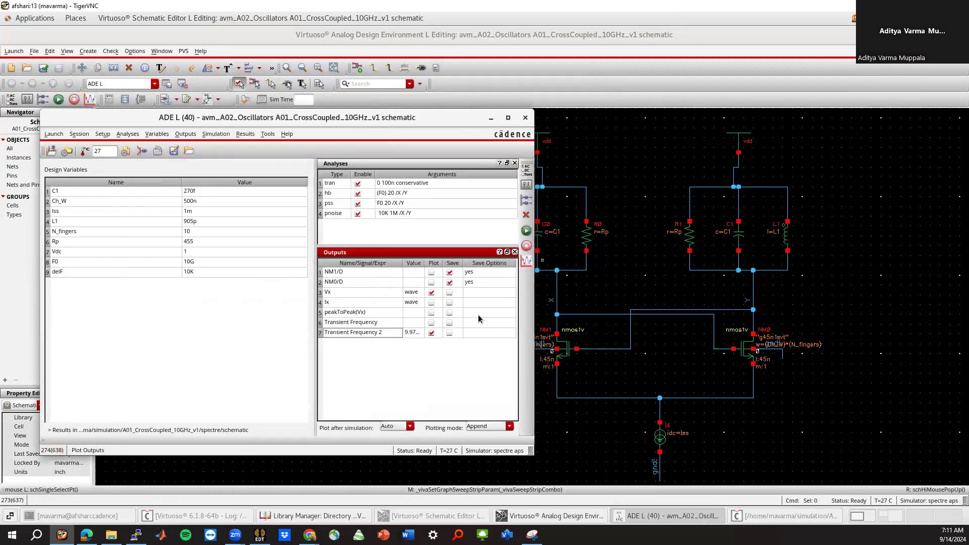
left_click_drag(425, 261, 446, 260)
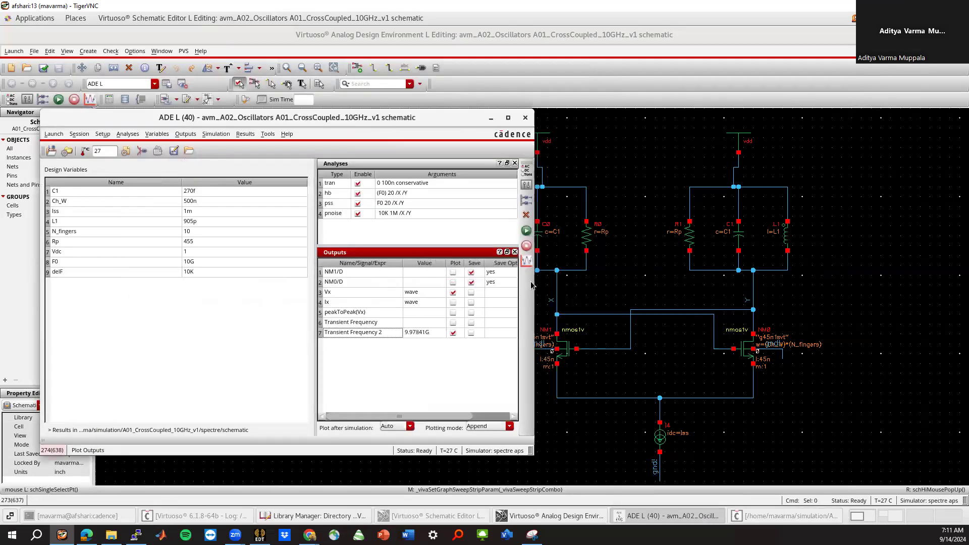
left_click(527, 232)
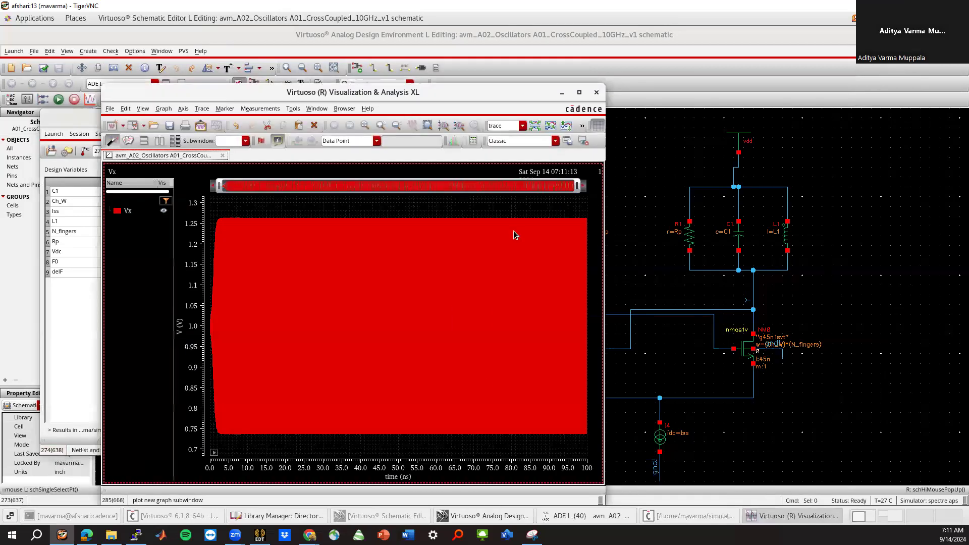
left_click(596, 92)
Delete the original Transient Frequency output and enlarge the outputs area.
left_click(347, 323)
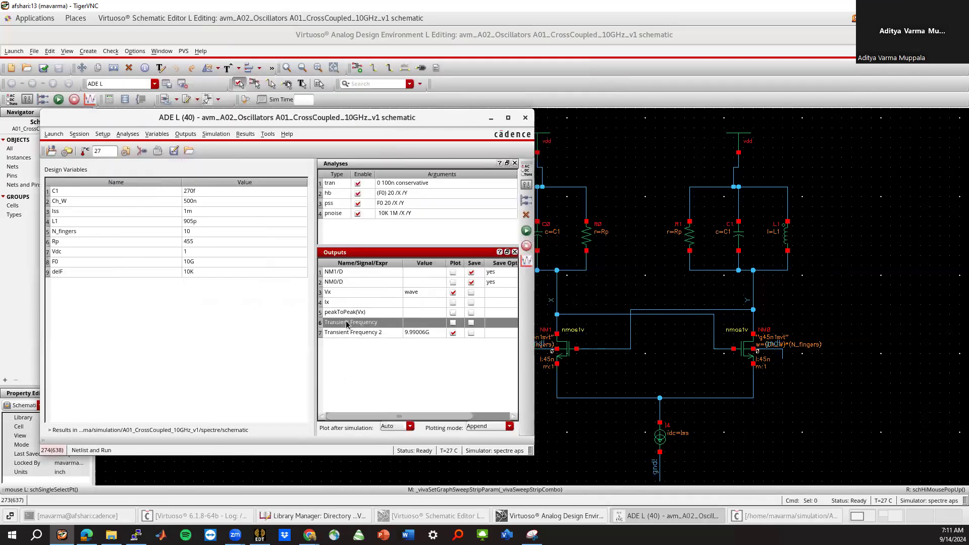
right_click(347, 323)
left_click(399, 384)
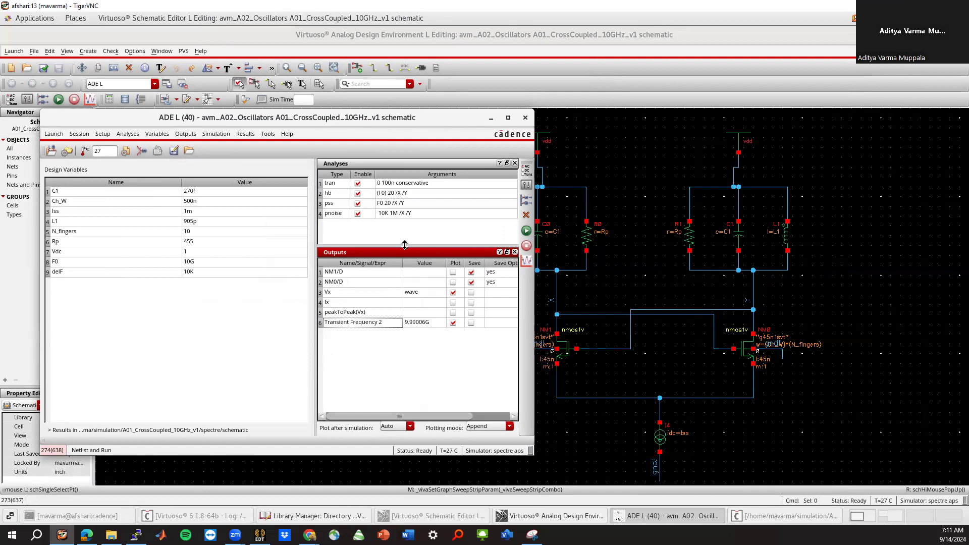
left_click_drag(405, 245, 404, 229)
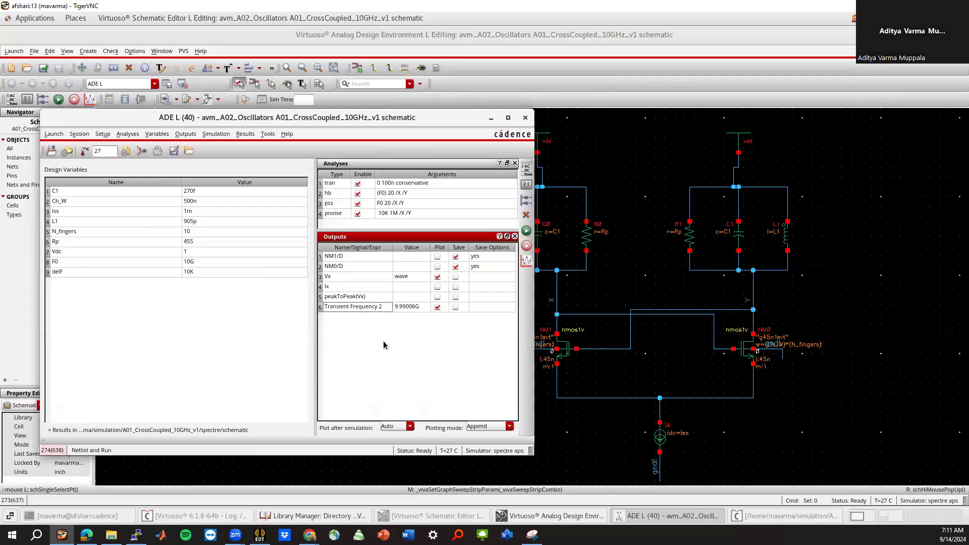
Direct-plot the pss voltage spectrum of net X in dB20 with peak signal level, adding it to the outputs.
left_click(245, 135)
mouse_move(248, 168)
left_click(363, 168)
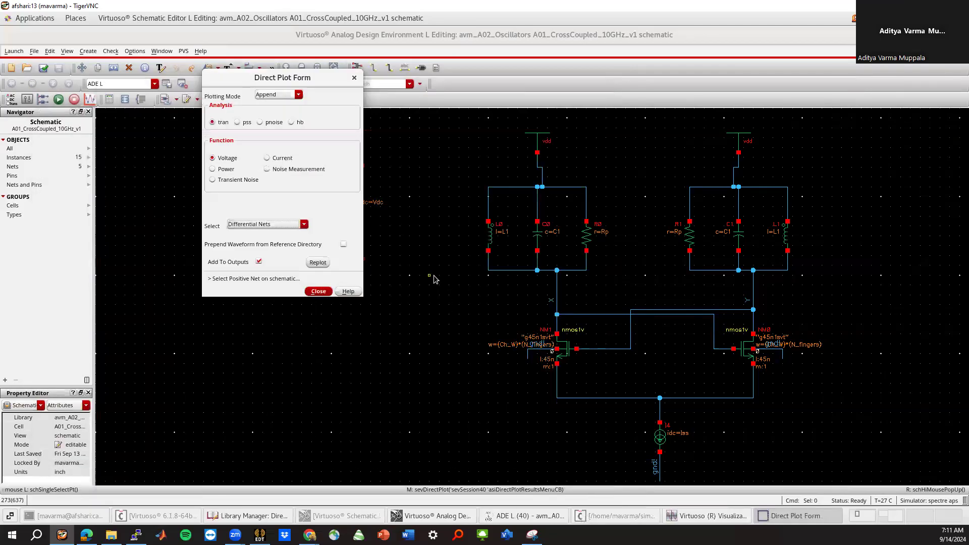
left_click(247, 122)
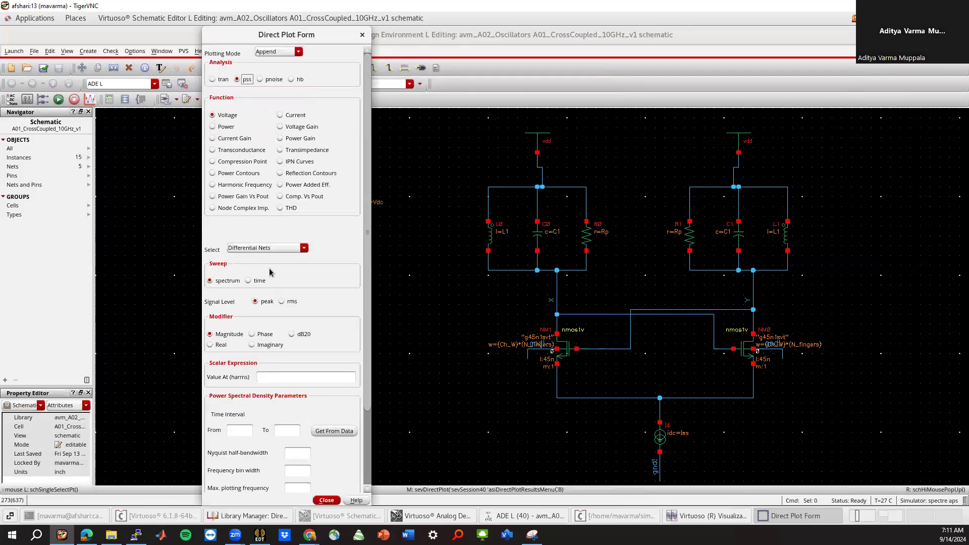
left_click(267, 248)
left_click(258, 258)
left_click(291, 334)
left_click_drag(368, 340, 370, 404)
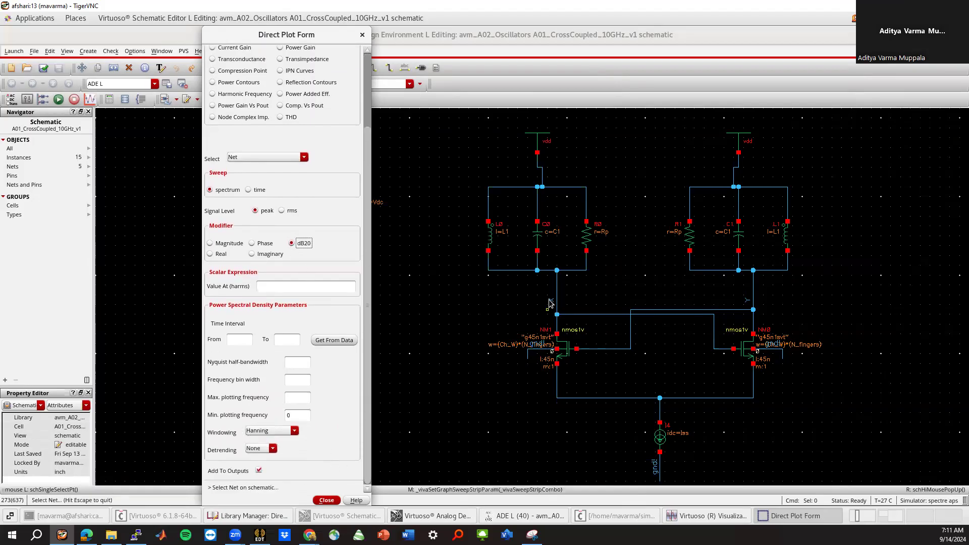
left_click(564, 315)
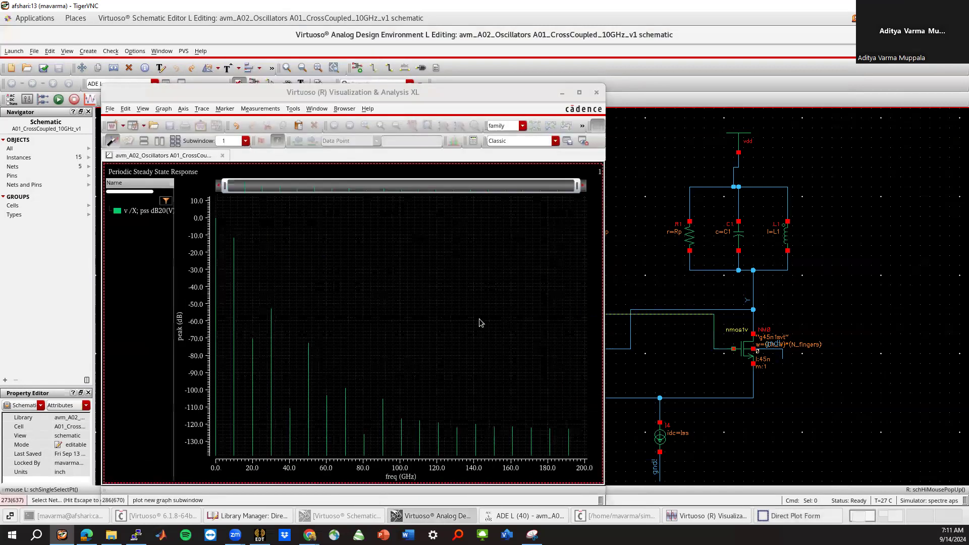
Read the fundamental peak in the PSS spectrum, put away the Direct Plot Form and return to the spectrum graph.
mouse_move(234, 238)
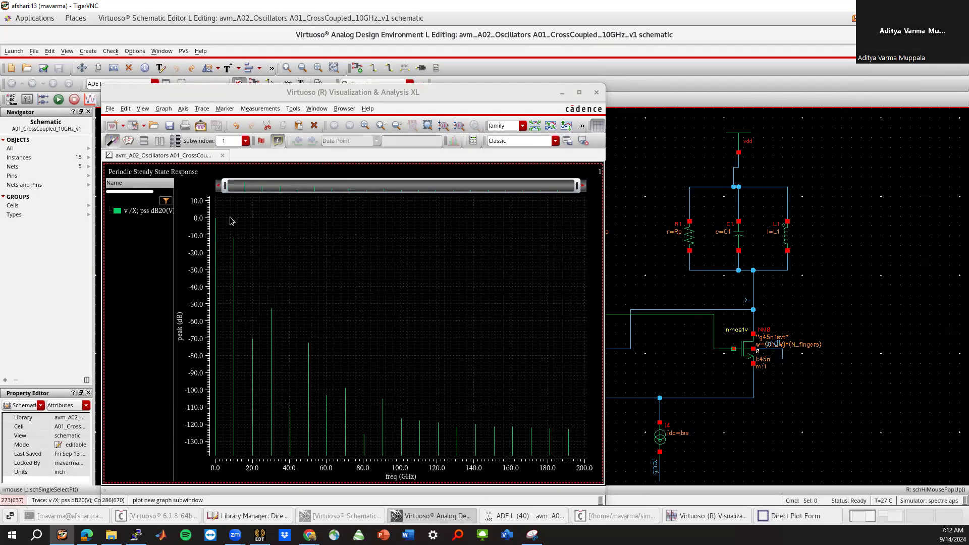
left_click(561, 94)
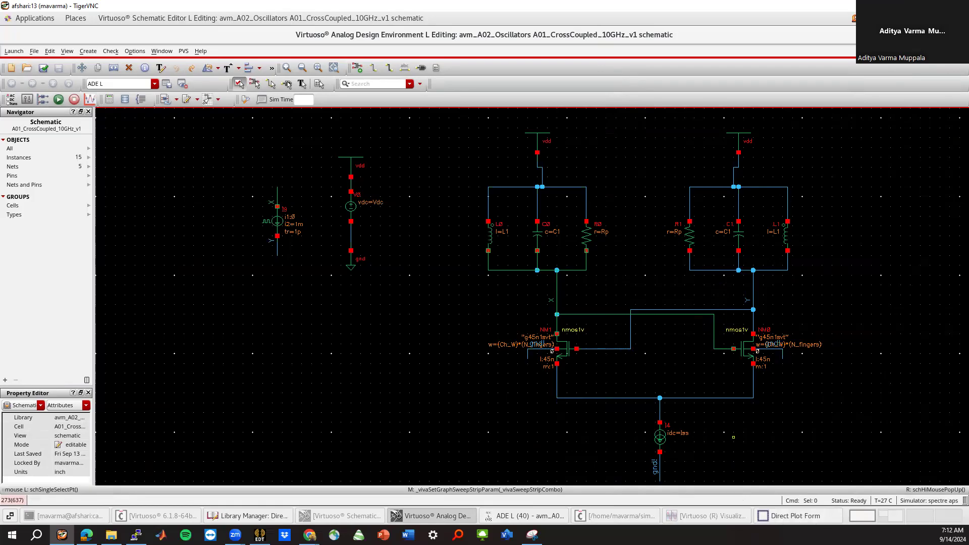
left_click(801, 516)
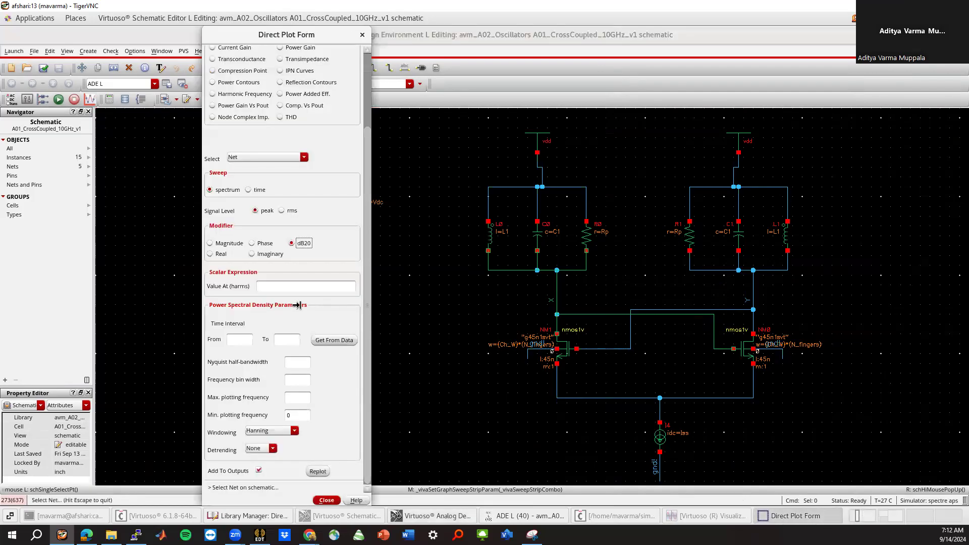
left_click(772, 516)
key("Escape")
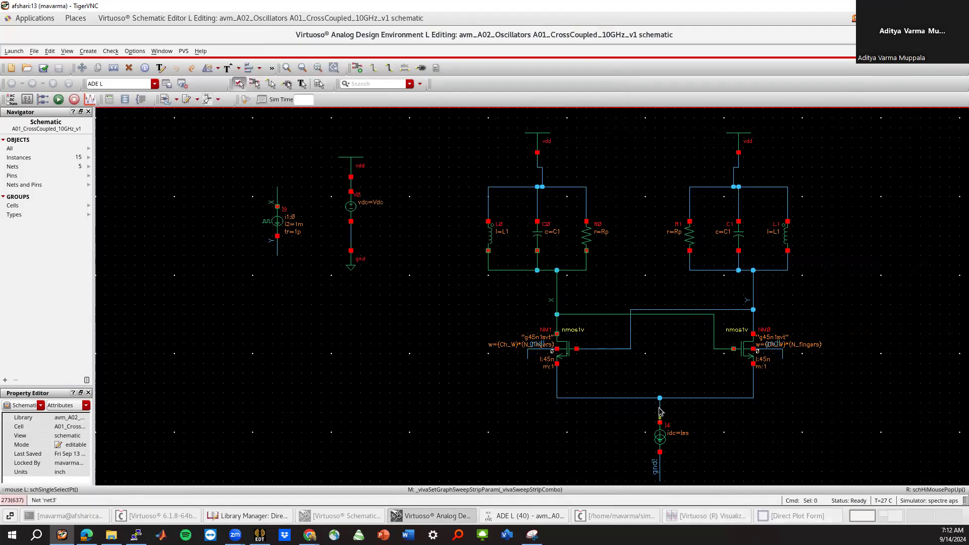
left_click(705, 513)
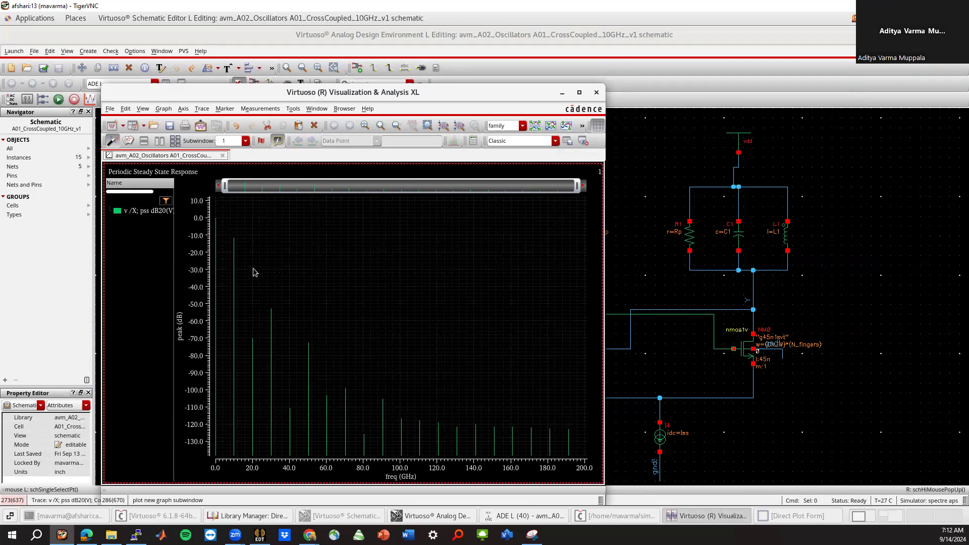
Evaluate harmonicFreq of the net X PSS trace with harmonic number 1, add the expression to the outputs, and close the calculator.
right_click(236, 242)
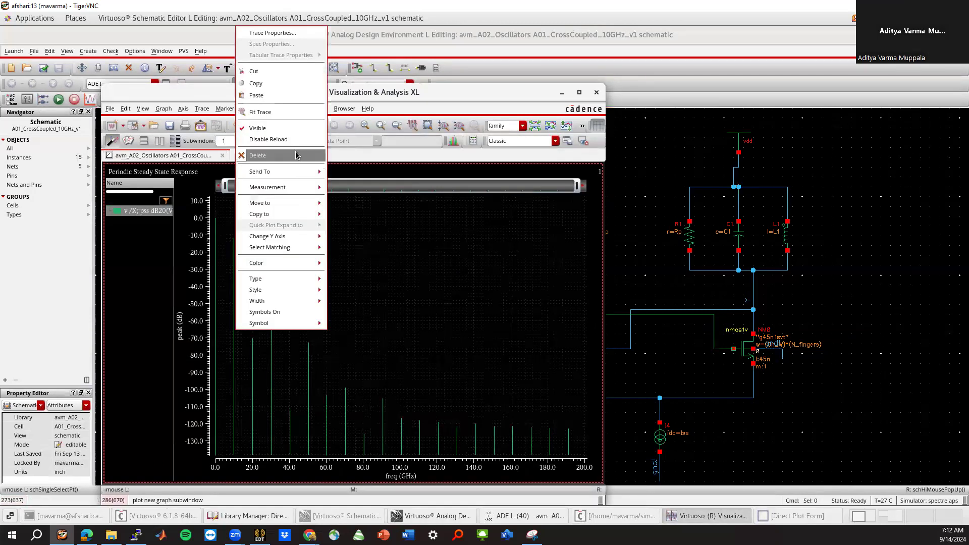
mouse_move(290, 177)
left_click(346, 202)
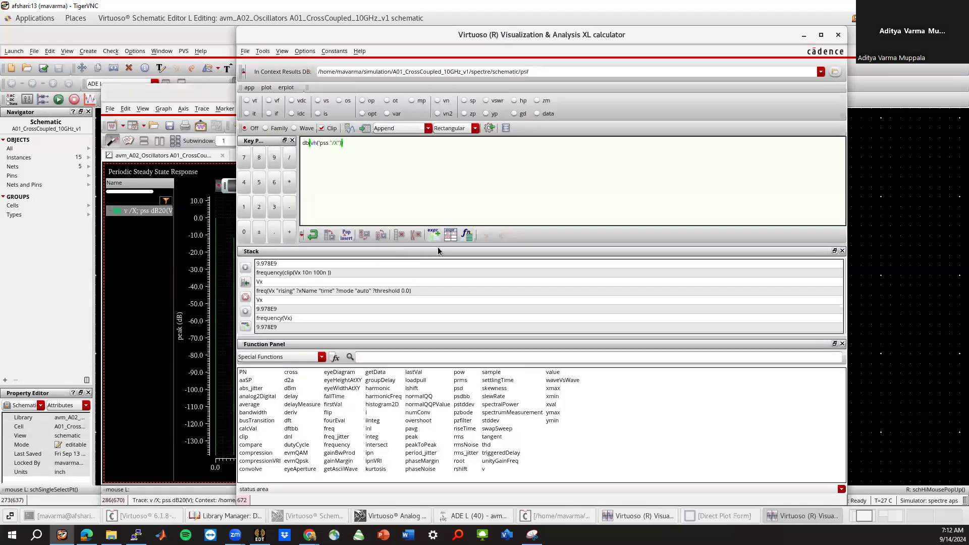
left_click(384, 397)
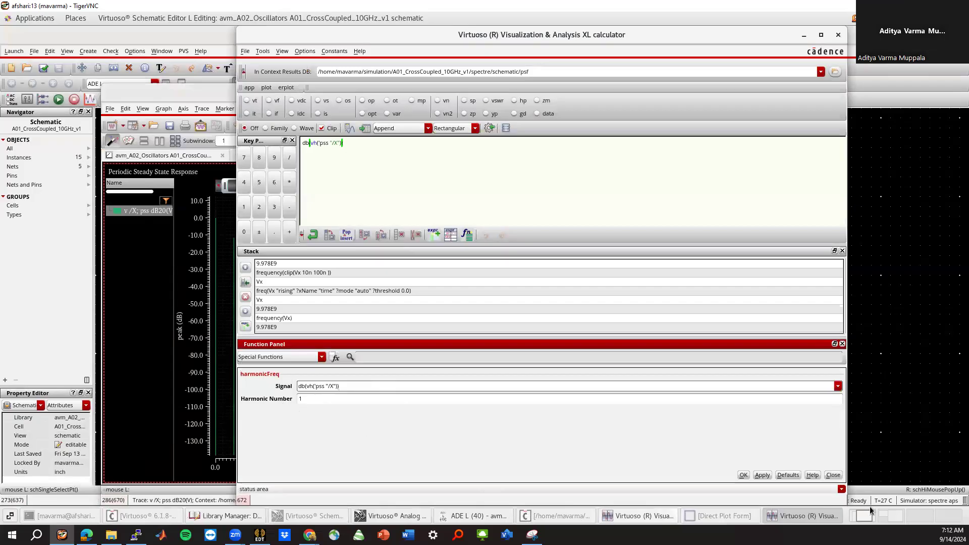
left_click(762, 475)
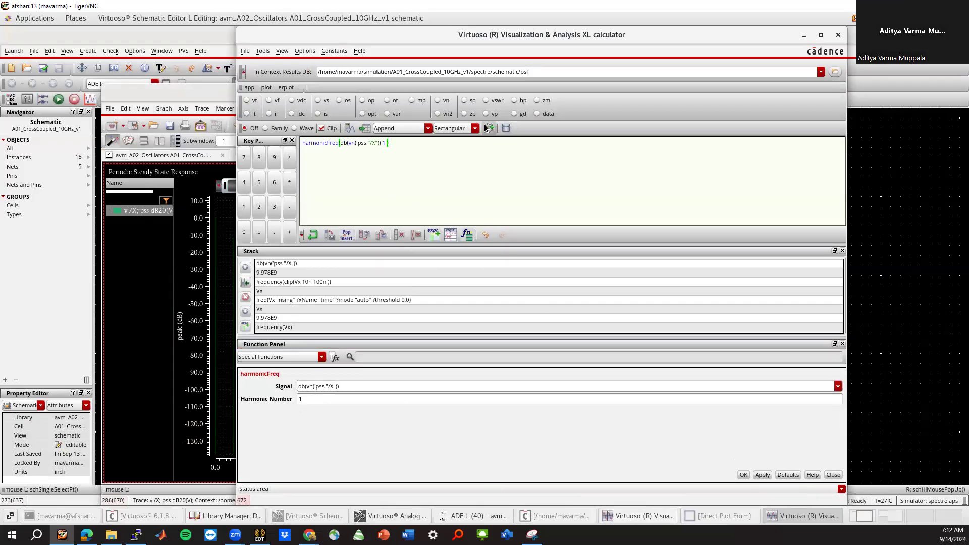
left_click(349, 129)
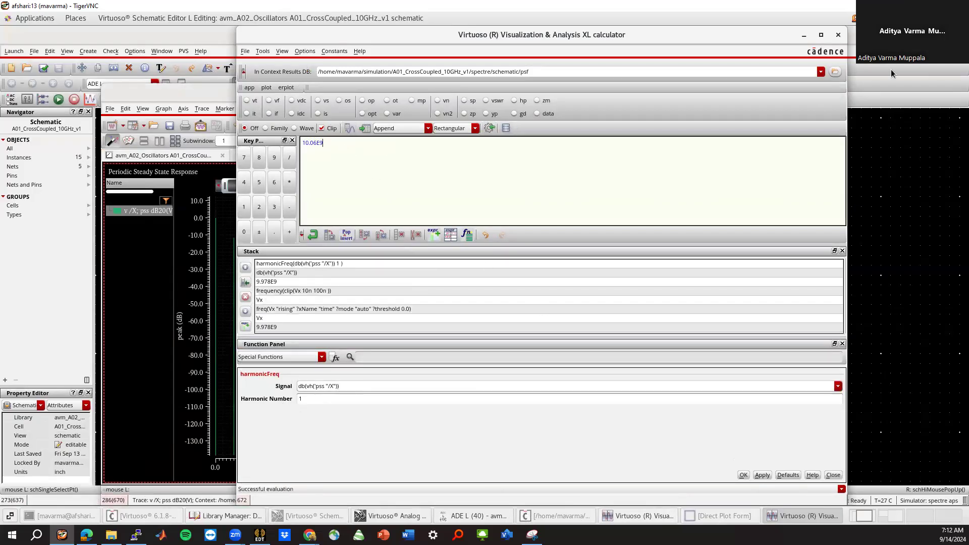
left_click(838, 35)
Check the fundamental's frequency on the PSS spectrum, then close the graph and Direct Plot Form and return to the ADE window.
mouse_move(237, 242)
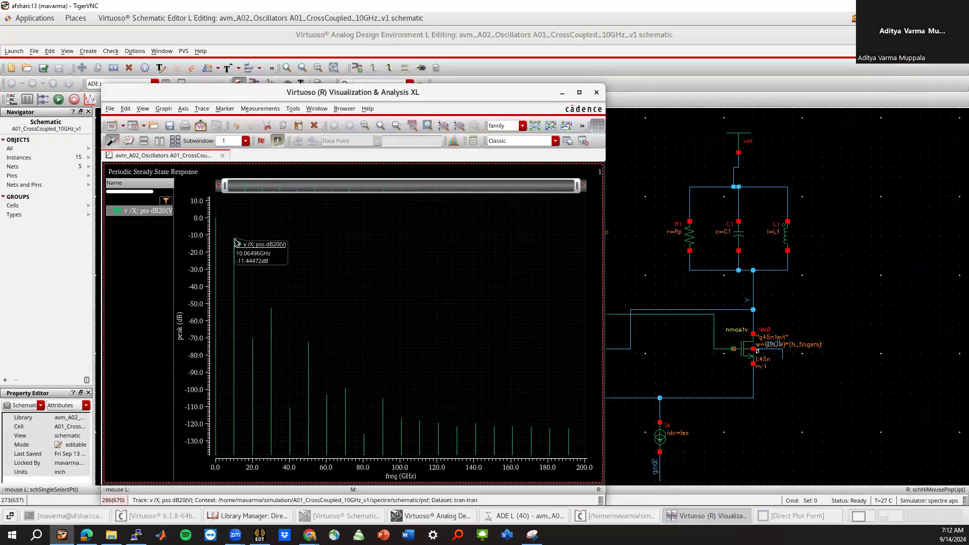
left_click(597, 92)
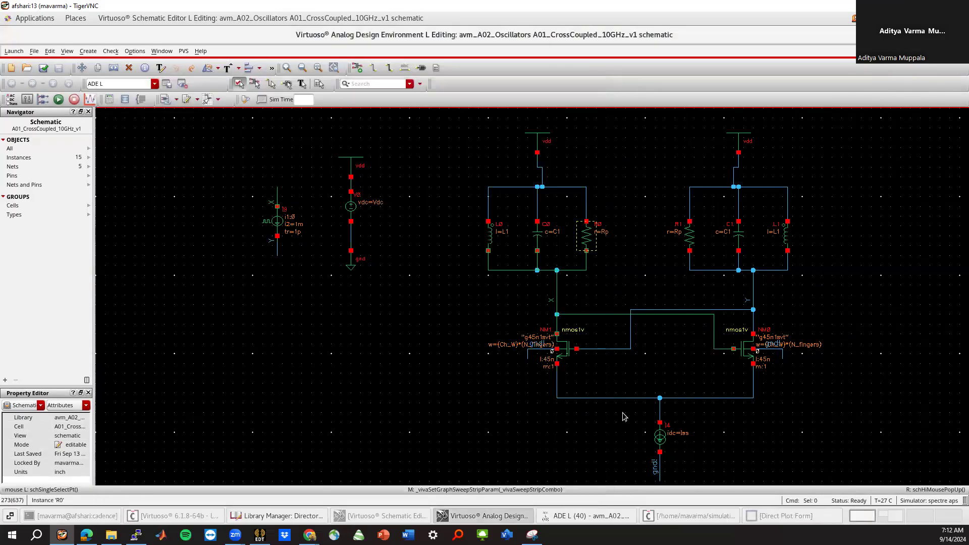
left_click(765, 512)
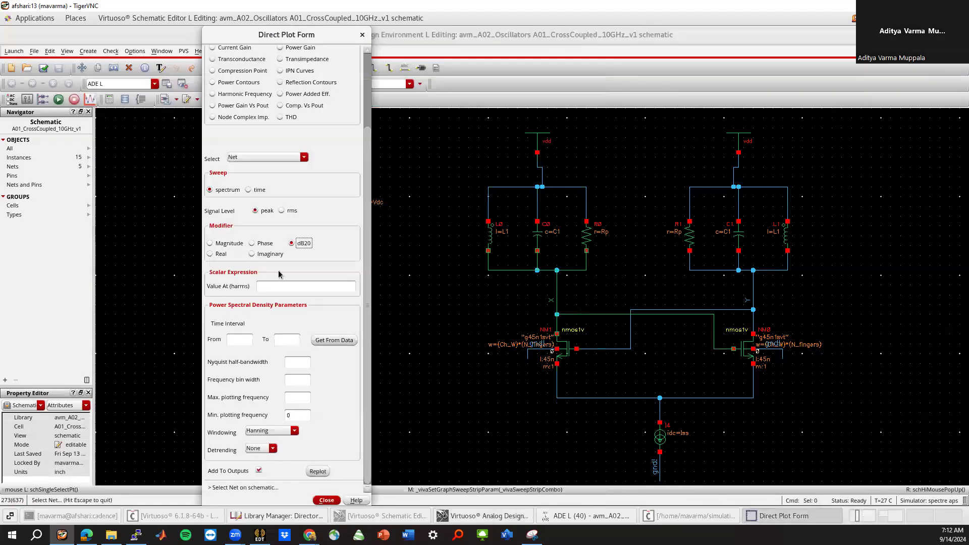
left_click(328, 501)
left_click(669, 515)
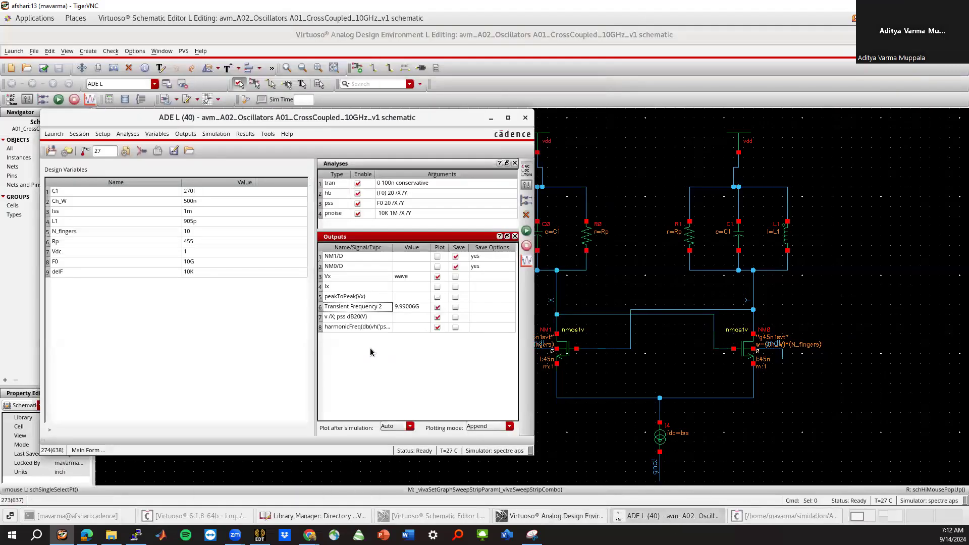
Name the harmonicFreq output PSS Frequency and rename the net X pss dB20 output PSS SPectrum.
double_click(351, 326)
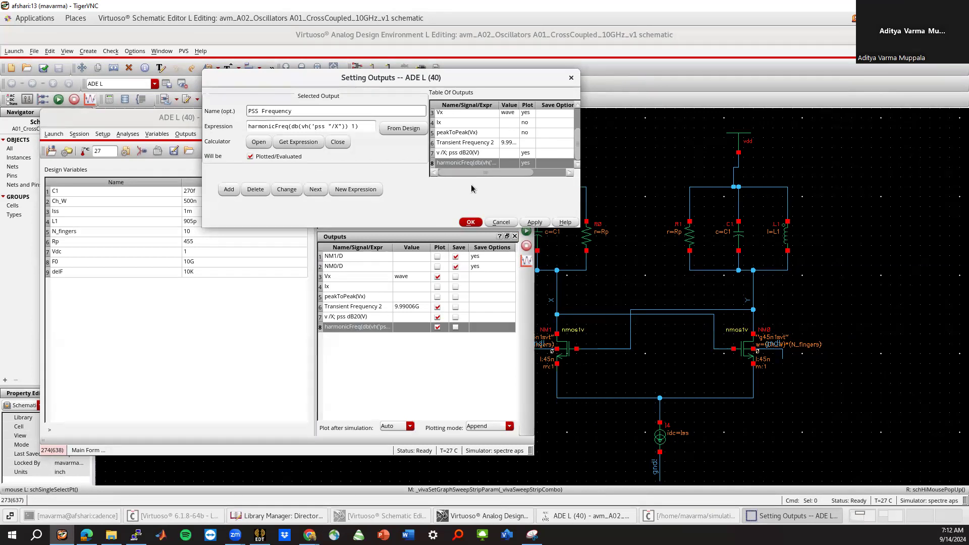
left_click(466, 223)
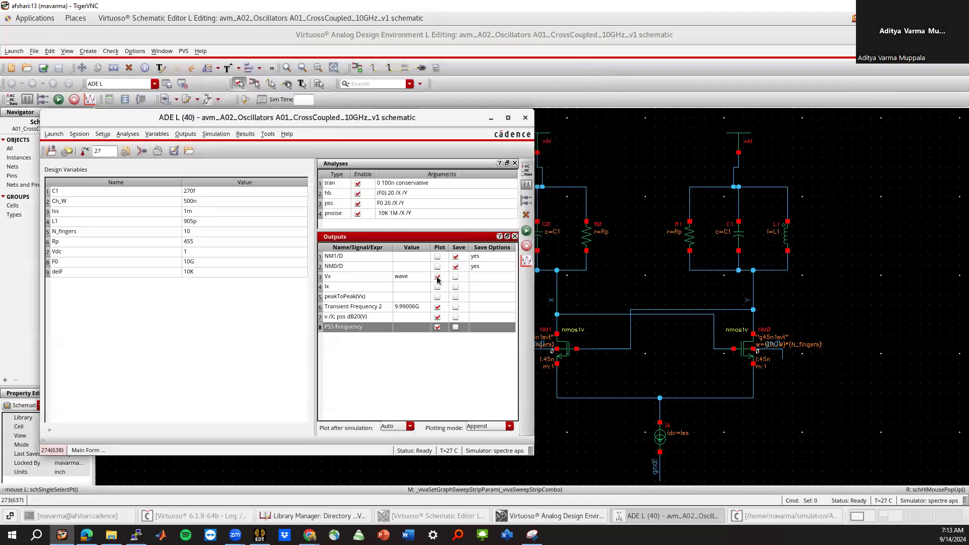
left_click(355, 318)
double_click(356, 318)
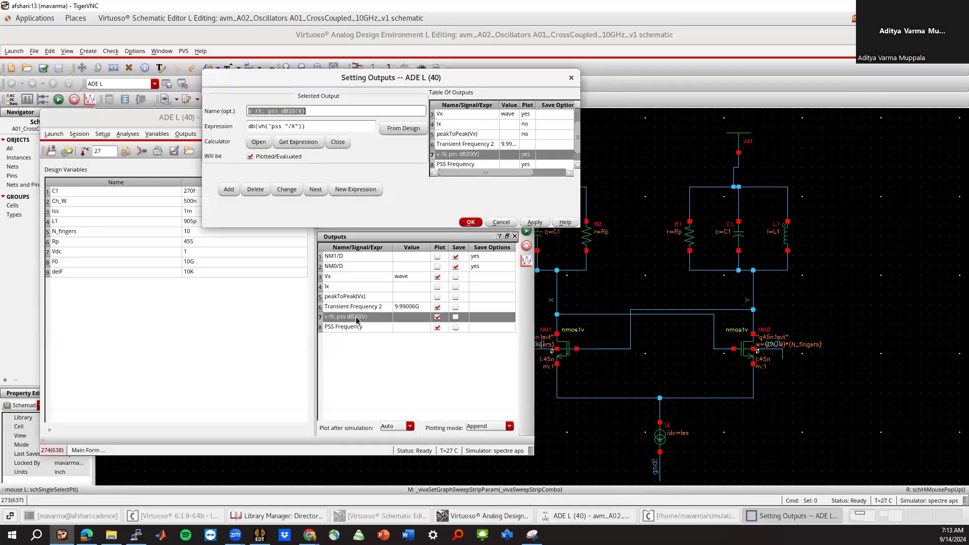
type("PSS SPectrum")
key("Return")
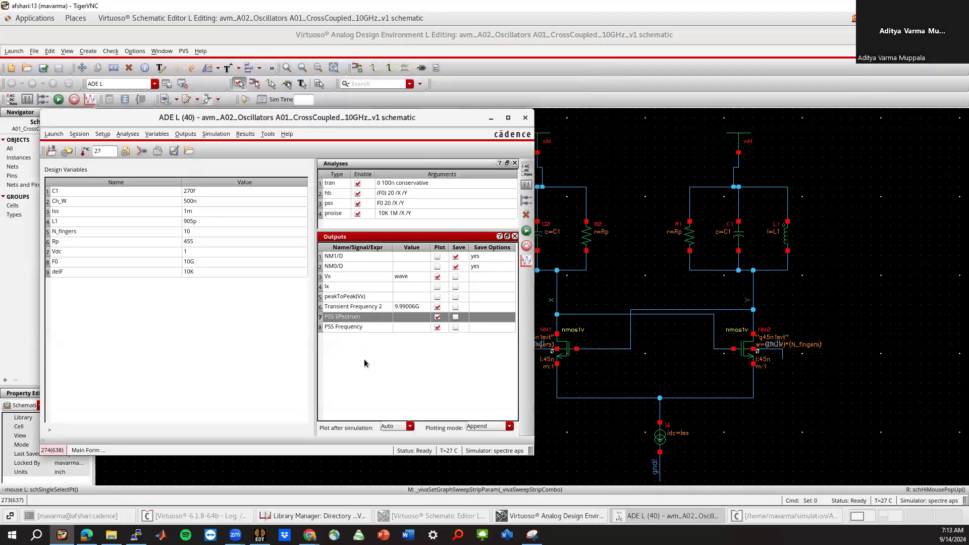
Plot the harmonic balance voltage spectrum of net X in dB20 from the Direct Plot Form.
left_click(245, 134)
mouse_move(257, 162)
left_click(346, 167)
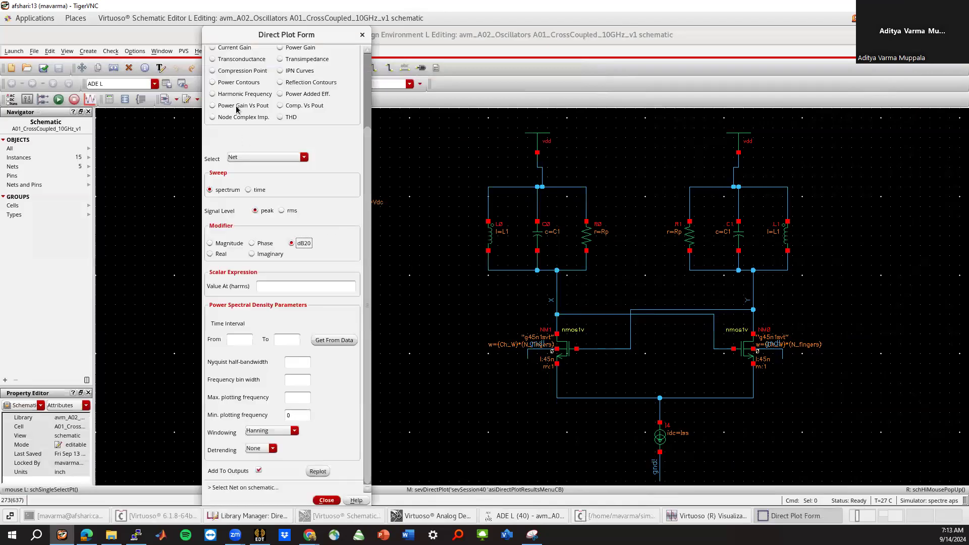
scroll(355, 169, "up", 3)
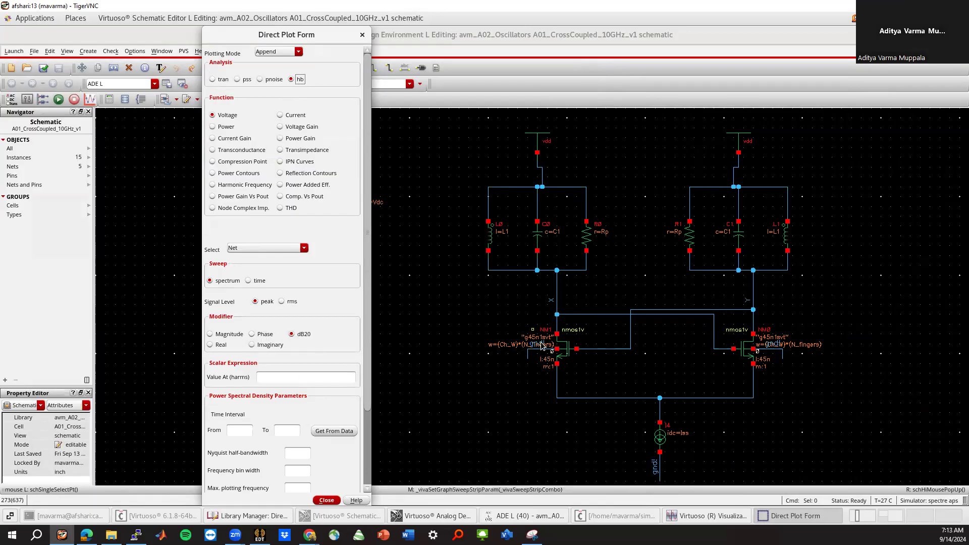
left_click(584, 316)
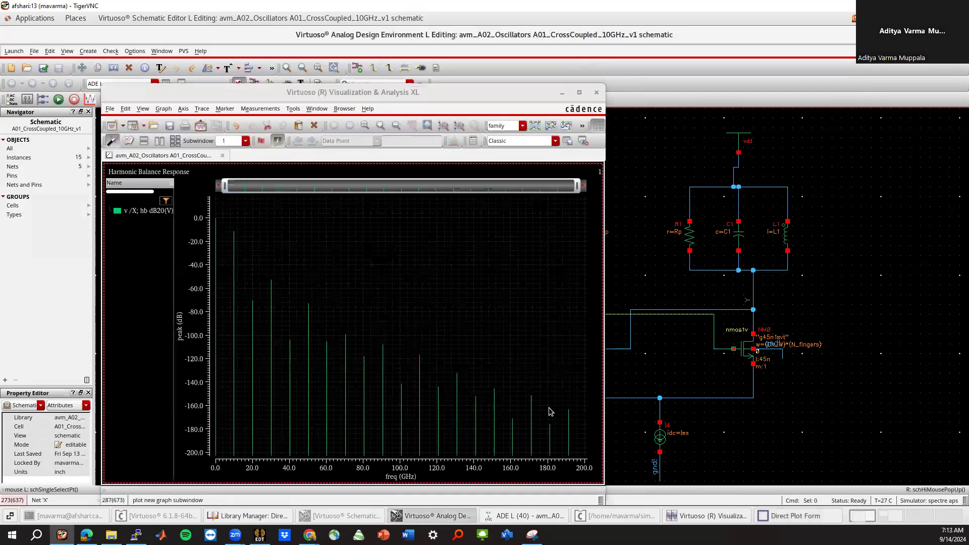
Evaluate harmonicFreq of the net X hb trace with harmonic number 1, add the expression to the outputs, and close the calculator.
mouse_move(235, 234)
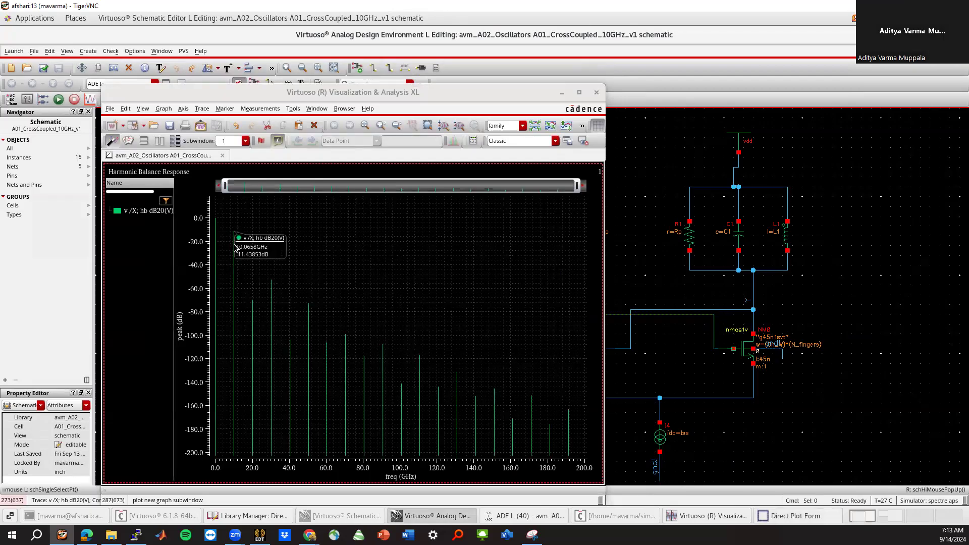
right_click(234, 237)
mouse_move(282, 171)
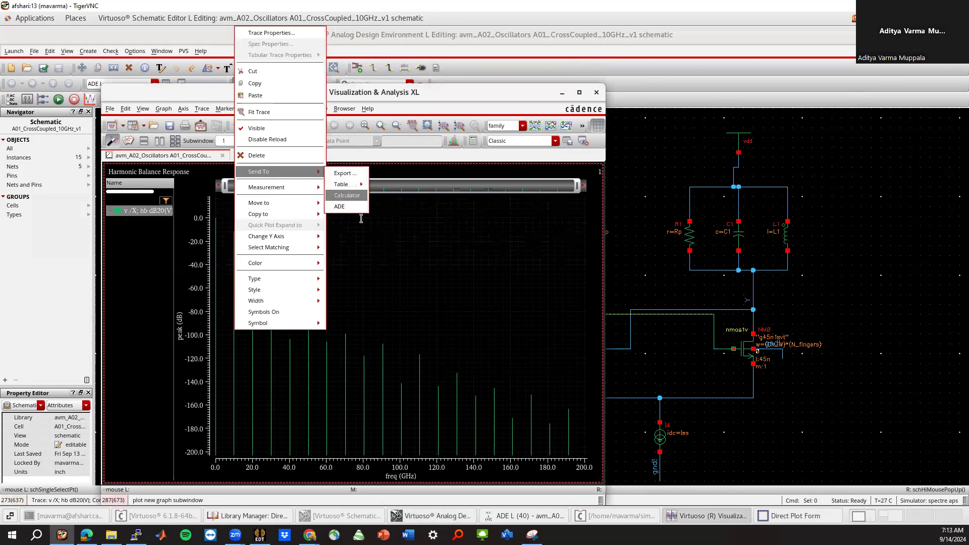
left_click(347, 196)
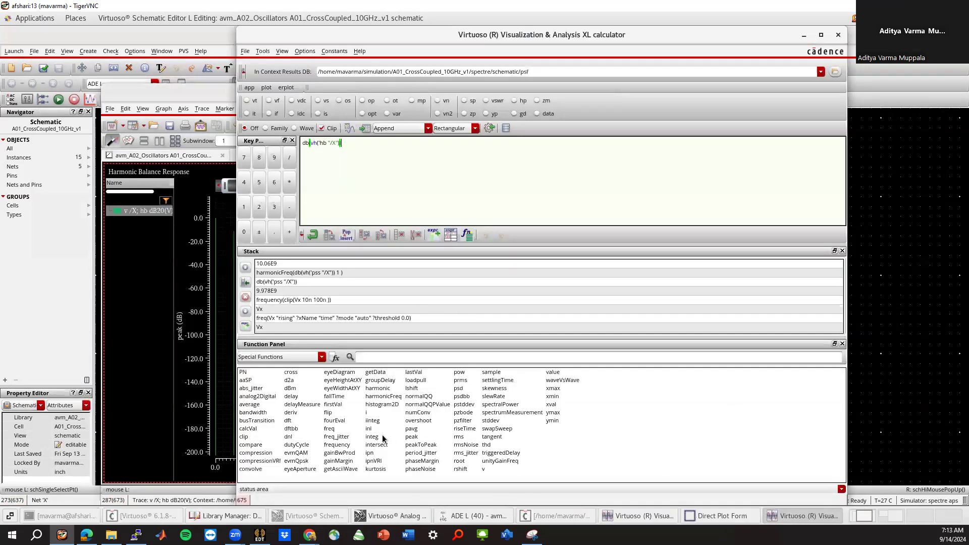
left_click(384, 397)
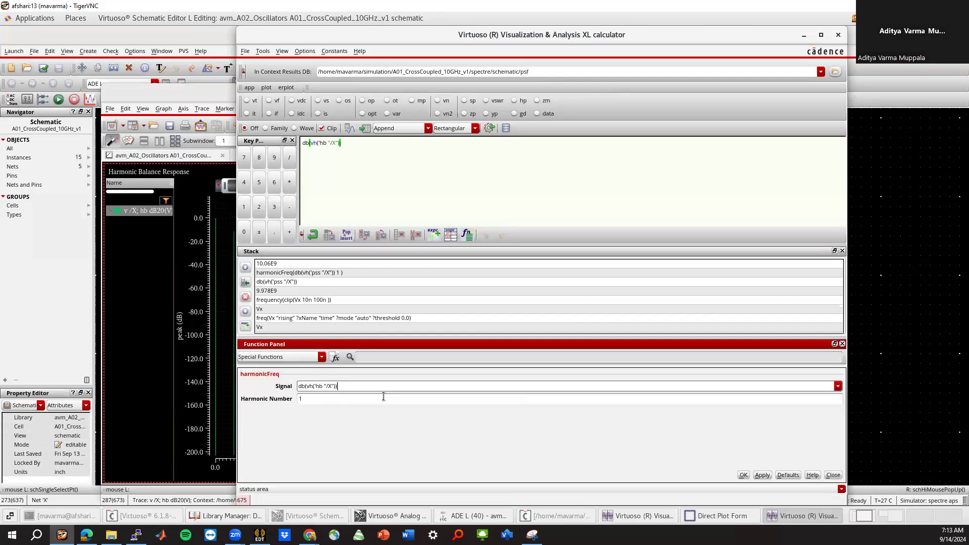
left_click(763, 475)
left_click(350, 129)
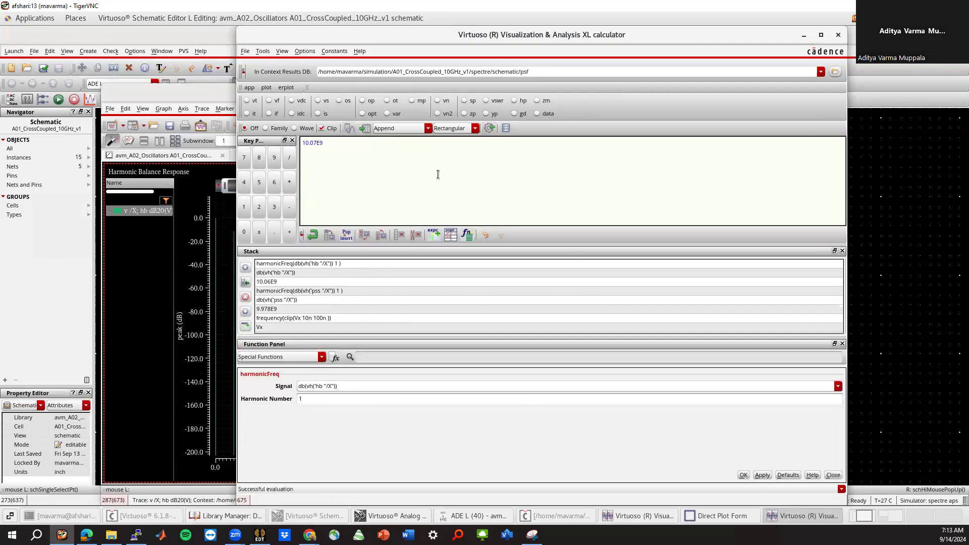
left_click(838, 34)
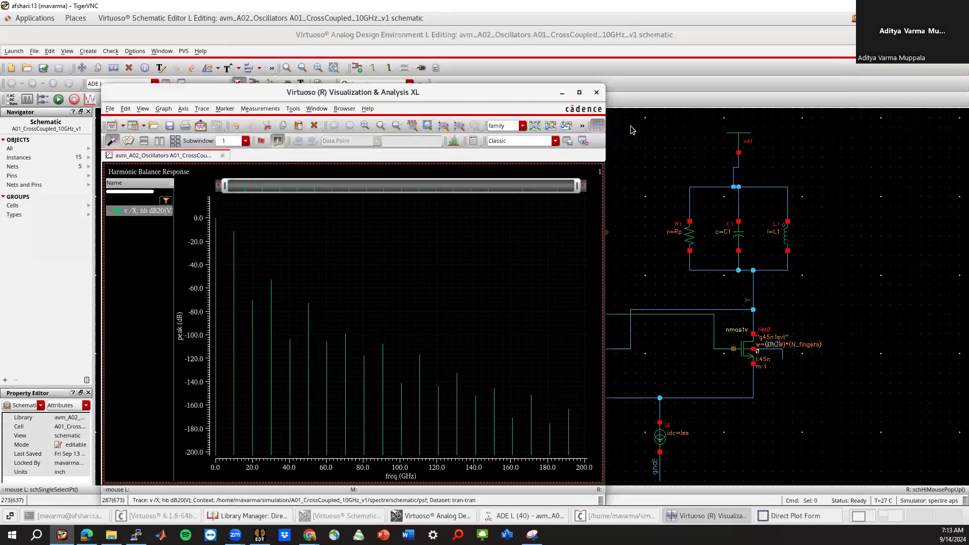
Close the harmonic balance graph and the Direct Plot Form and return to the ADE window.
left_click(596, 93)
left_click(791, 520)
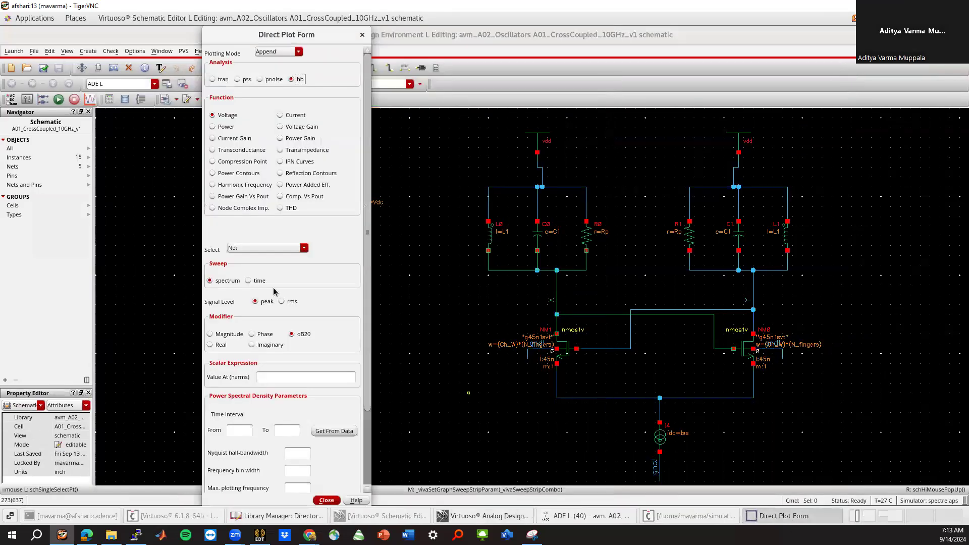
left_click_drag(368, 235, 368, 298)
left_click(361, 35)
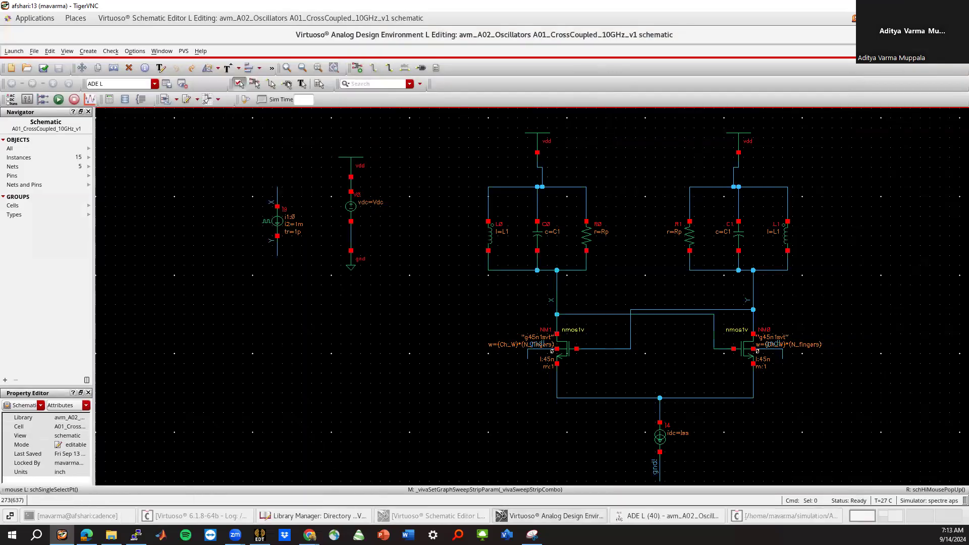
left_click(664, 514)
Name the net X hb dB20 output HB Spectrum and enter HB Frequency as its expression.
left_click(353, 340)
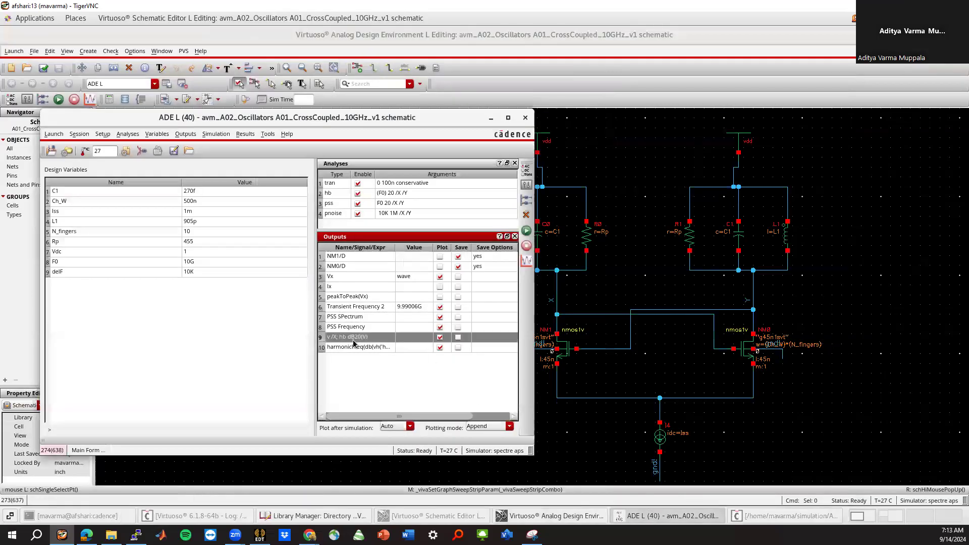
double_click(351, 341)
type("HB Spectrum")
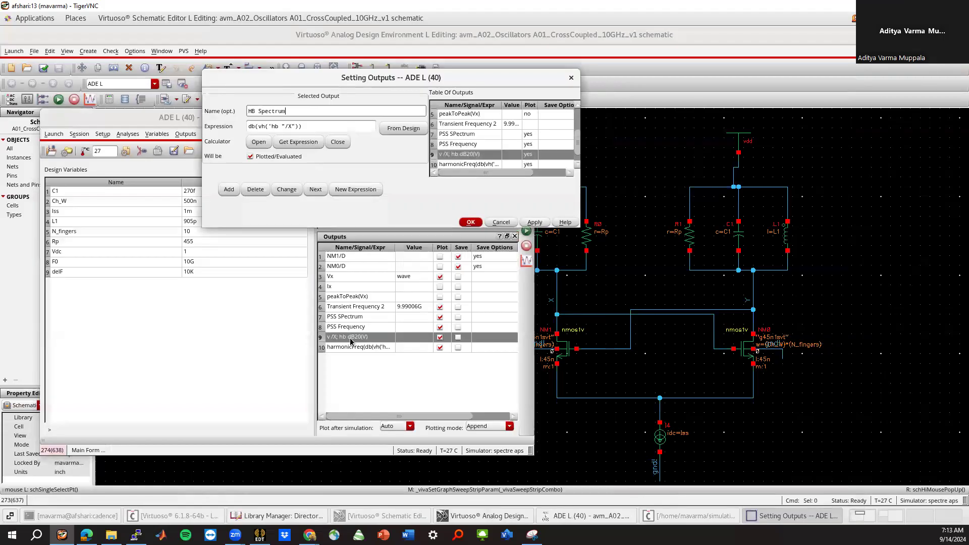
left_click(310, 127)
left_click_drag(310, 127, 223, 127)
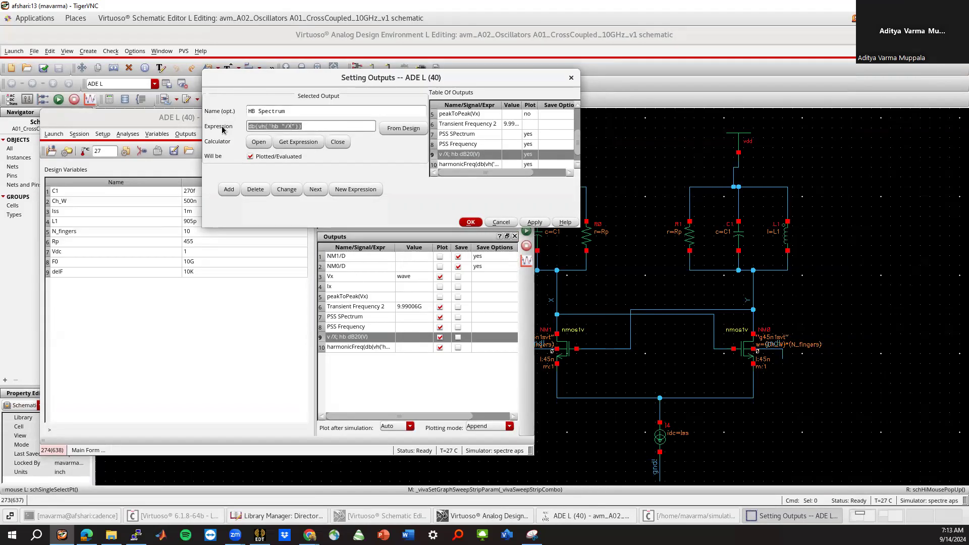
type("HB Frequency")
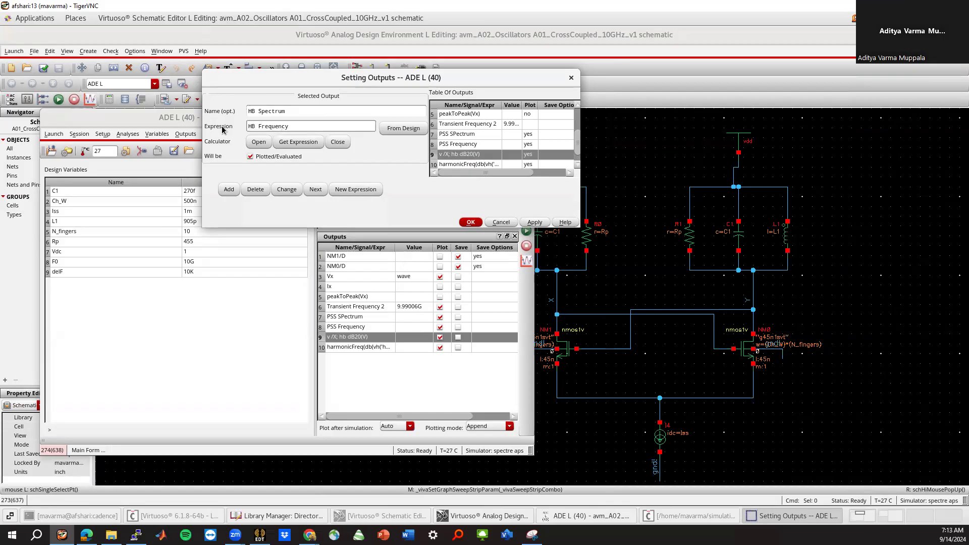
left_click(470, 222)
Plot the outputs to evaluate them, close the graphs, and exclude PSS SPectrum, HB Spectrum and Vx from plotting.
left_click(528, 261)
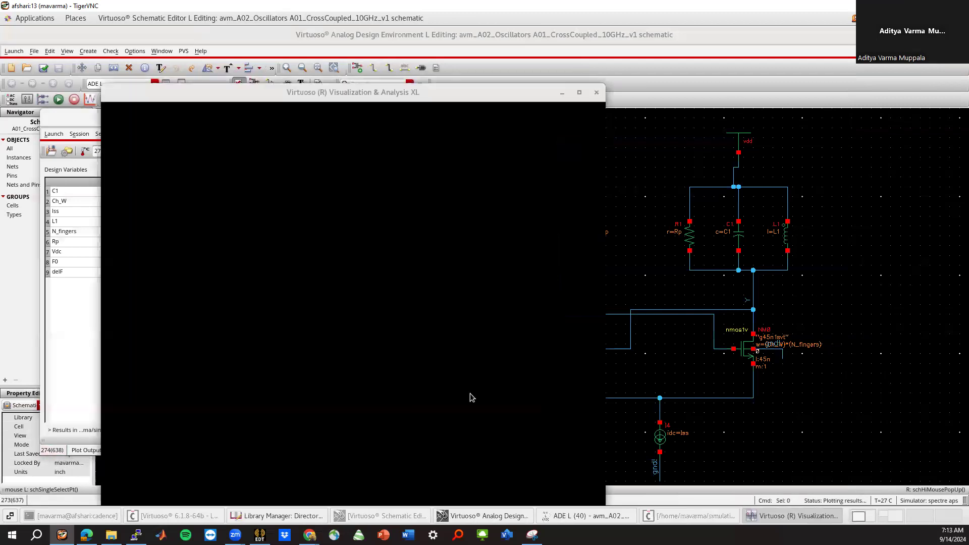
left_click(597, 92)
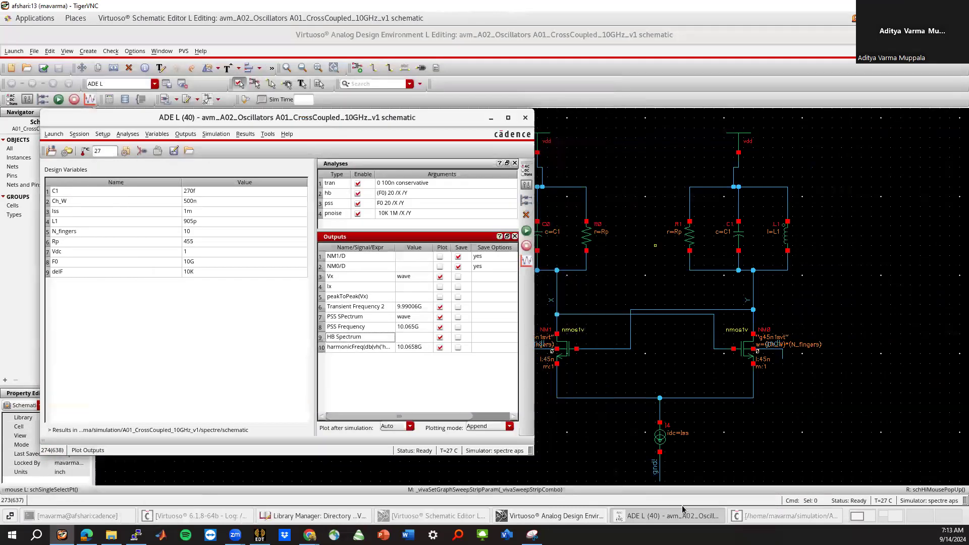
left_click(440, 317)
left_click(440, 337)
left_click(524, 265)
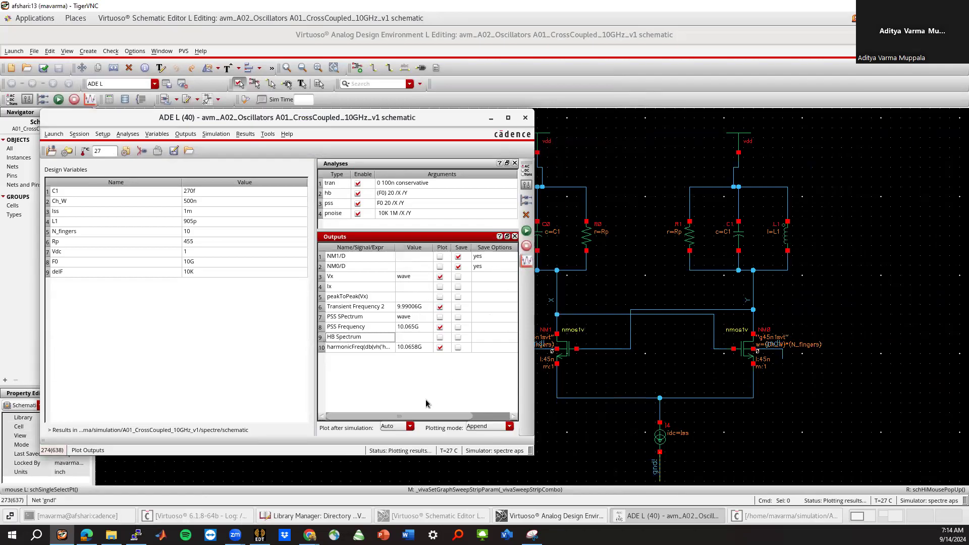
left_click(596, 93)
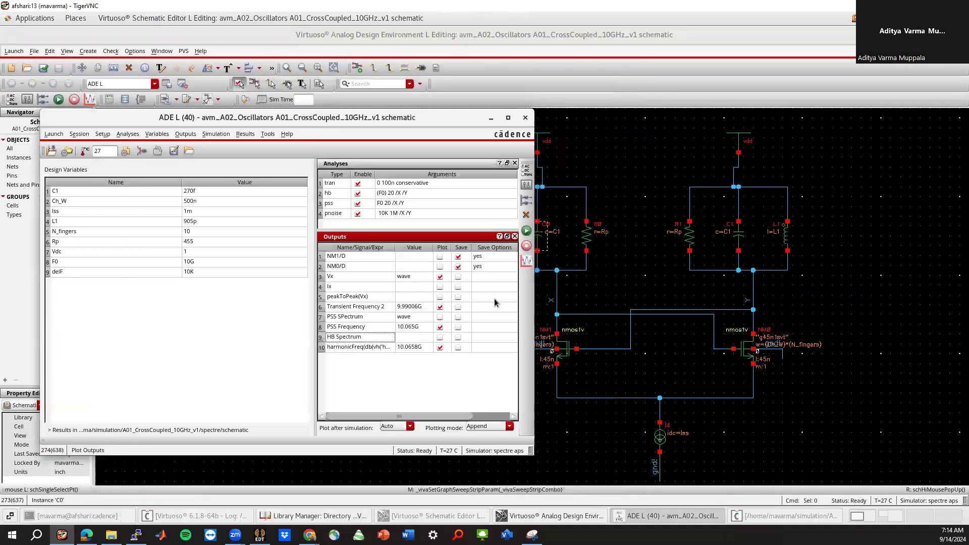
left_click(440, 277)
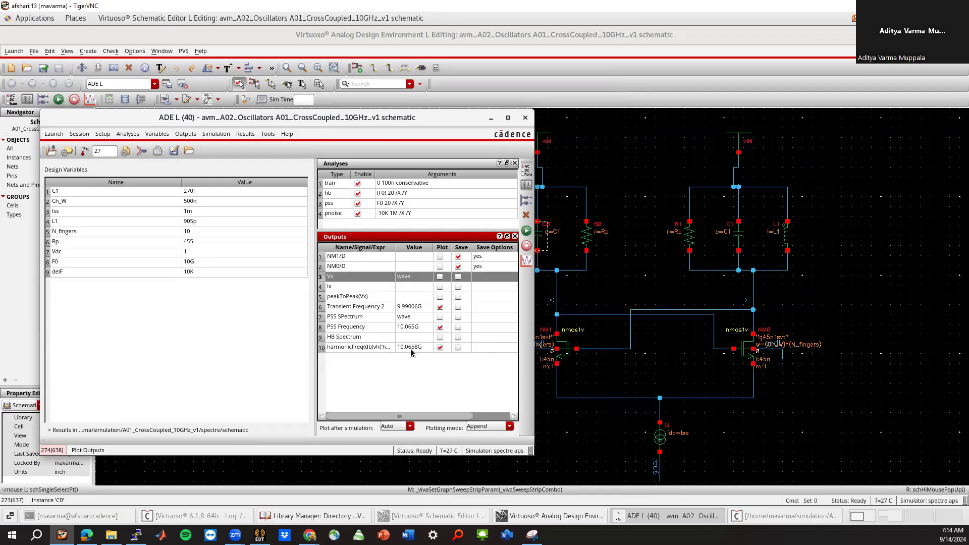
Try to move the text HB Frequency from the expression to the name of the hb harmonicFreq output.
double_click(366, 349)
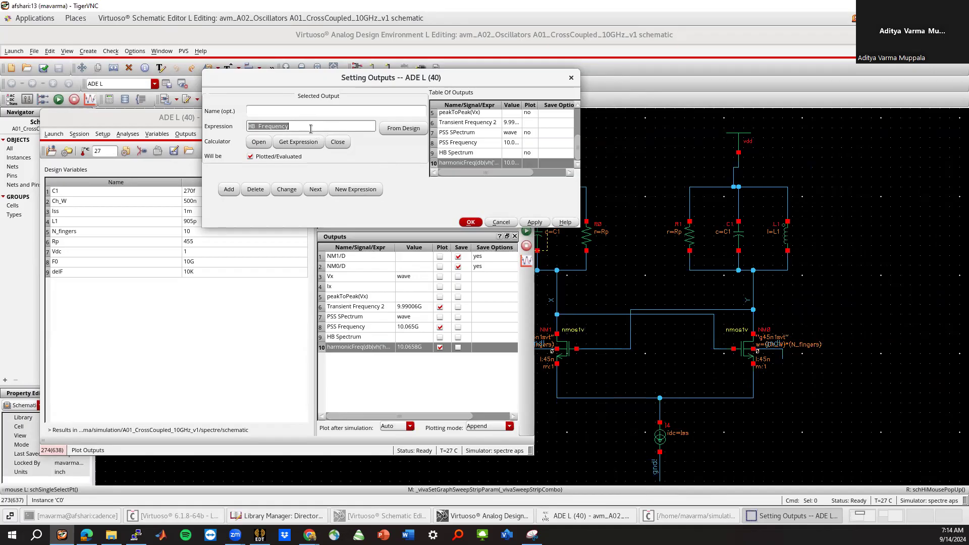
key("ctrl+x")
left_click(272, 112)
key("ctrl+v")
left_click(471, 223)
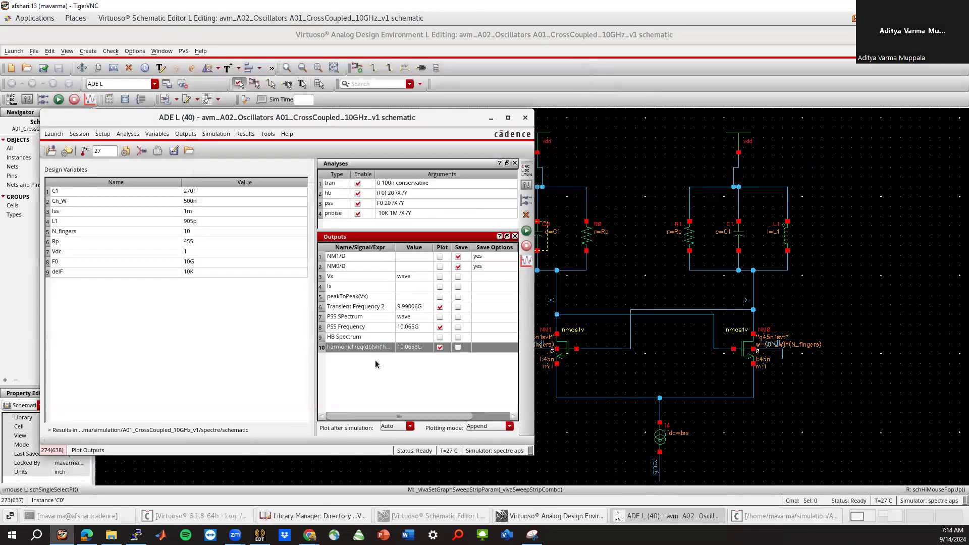
Widen the output name column to show the full hb harmonicFreq expression and delete that output.
left_click_drag(395, 247, 415, 247)
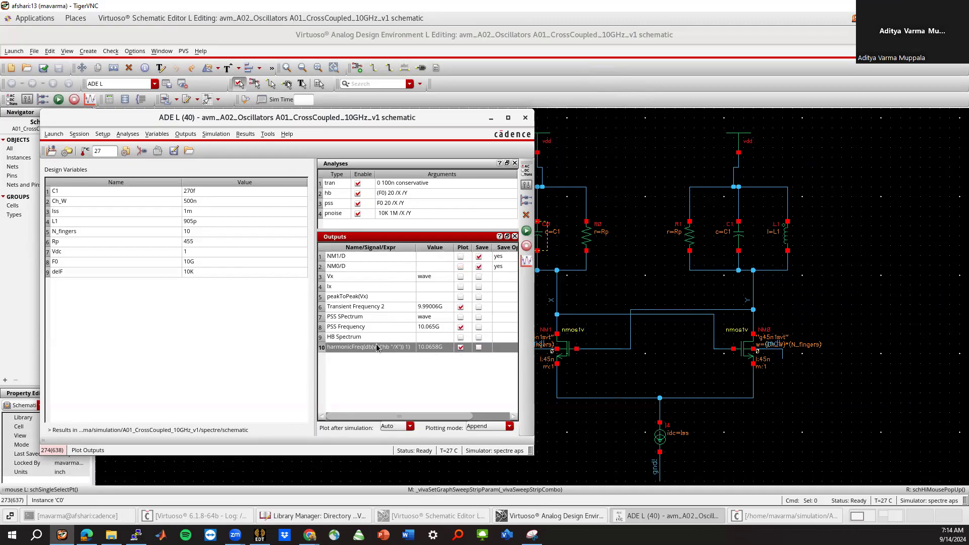
right_click(377, 347)
left_click(398, 374)
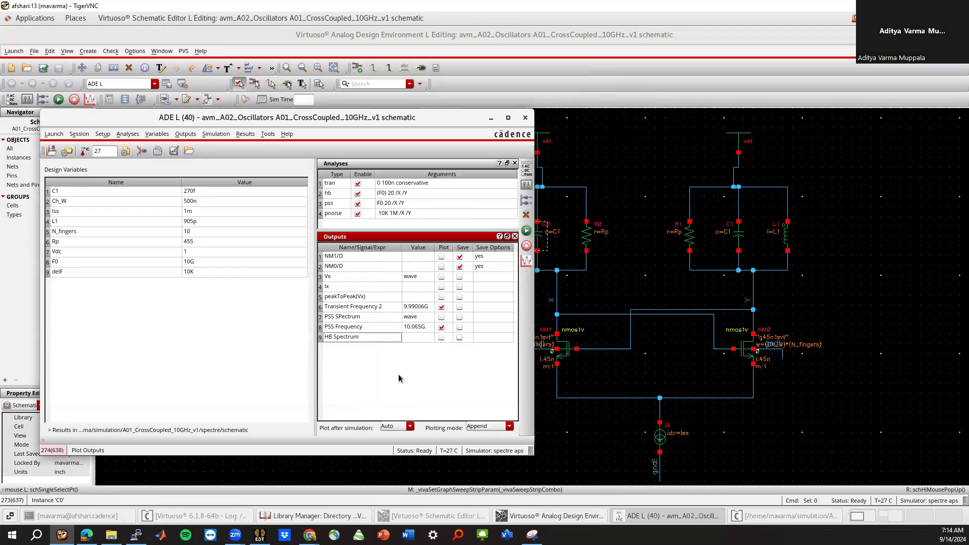
Enable plotting of the HB Spectrum output and check its name and expression settings, cancelling the dialog.
left_click(441, 338)
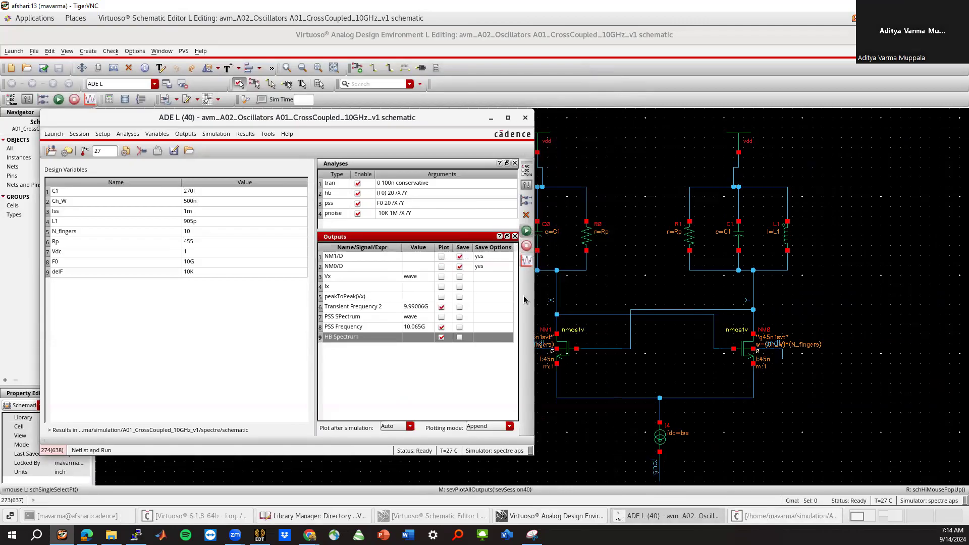
double_click(368, 337)
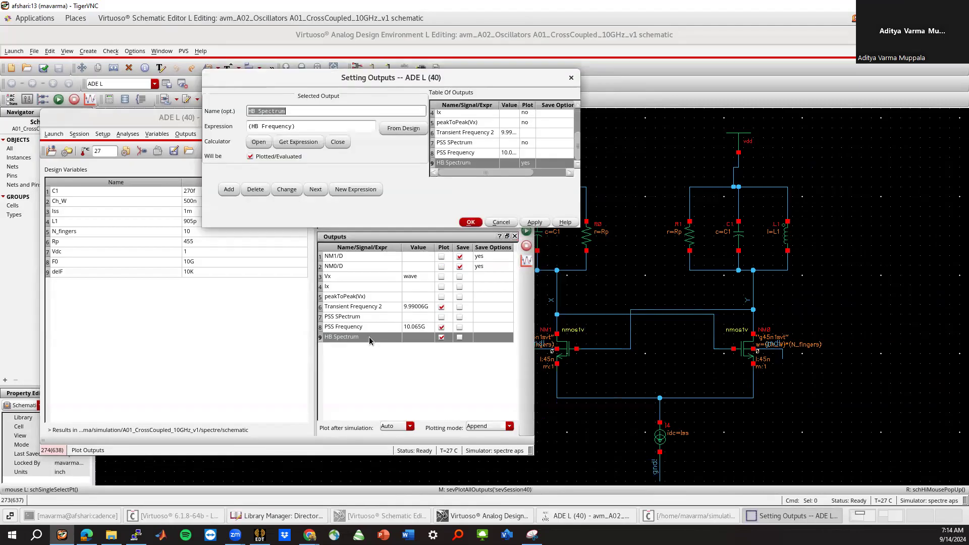
left_click(505, 223)
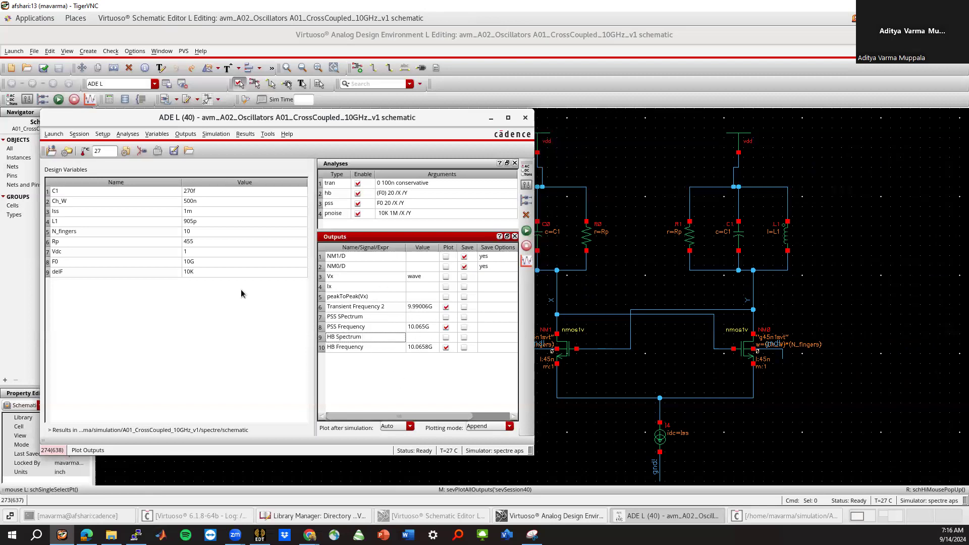
Run the simulation with C1 set to 272f, and again with C1 set to 275f.
double_click(196, 192)
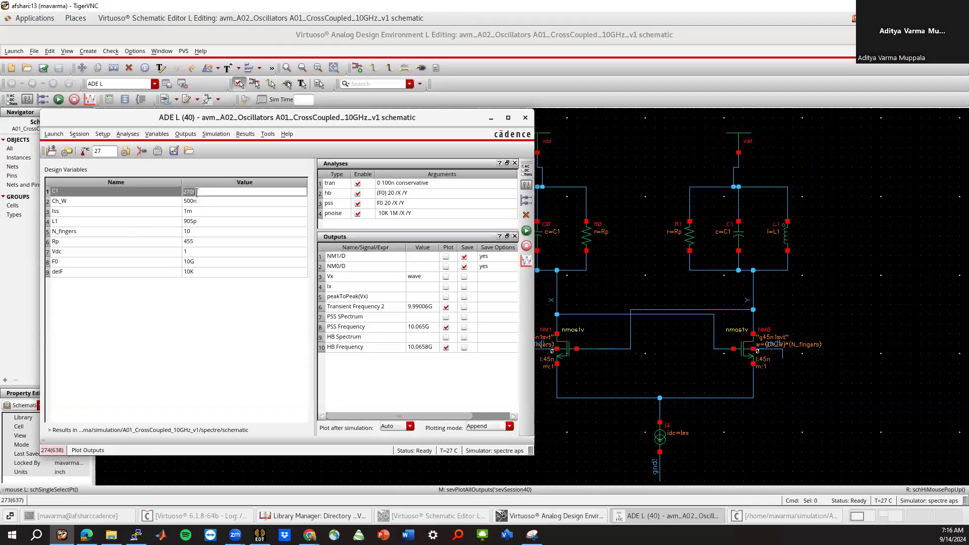
type("26")
key("Return")
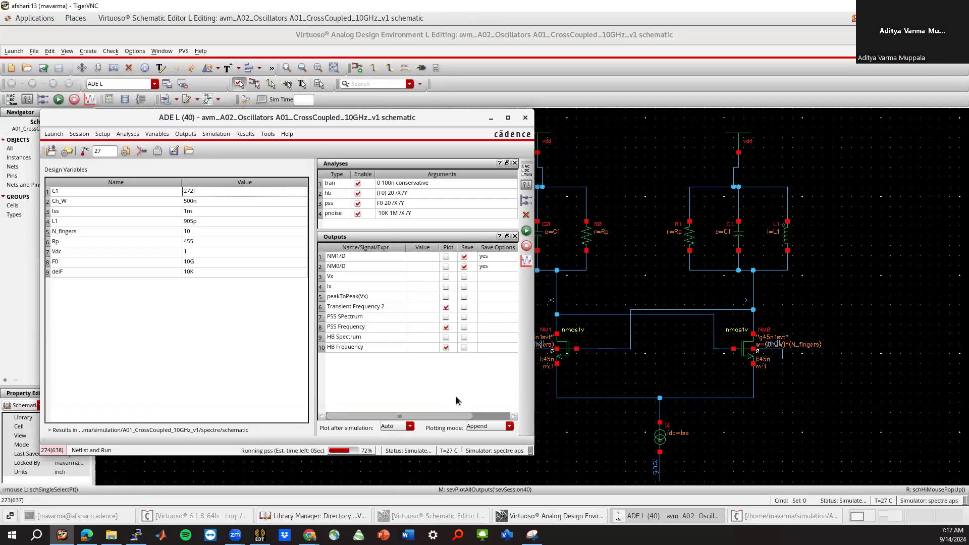
double_click(207, 194)
type("275f")
left_click(527, 231)
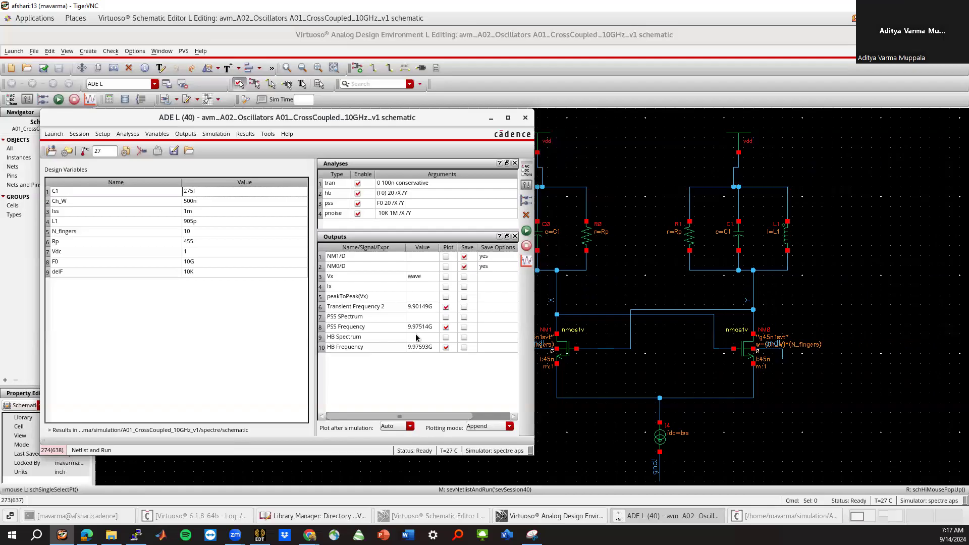
Set the design variable C1 to 270f and rerun the simulation.
double_click(233, 192)
type("24")
type("0")
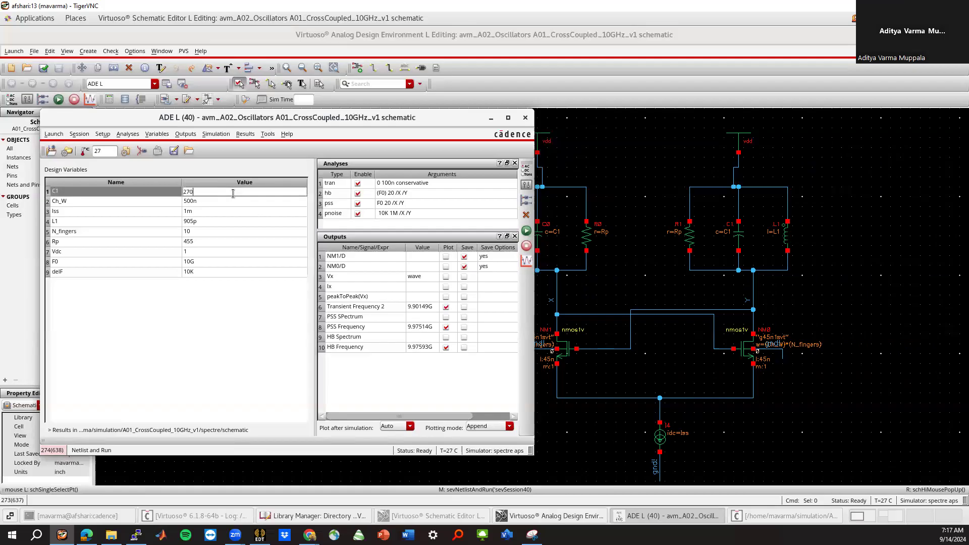
type("f")
key("Return")
left_click(527, 231)
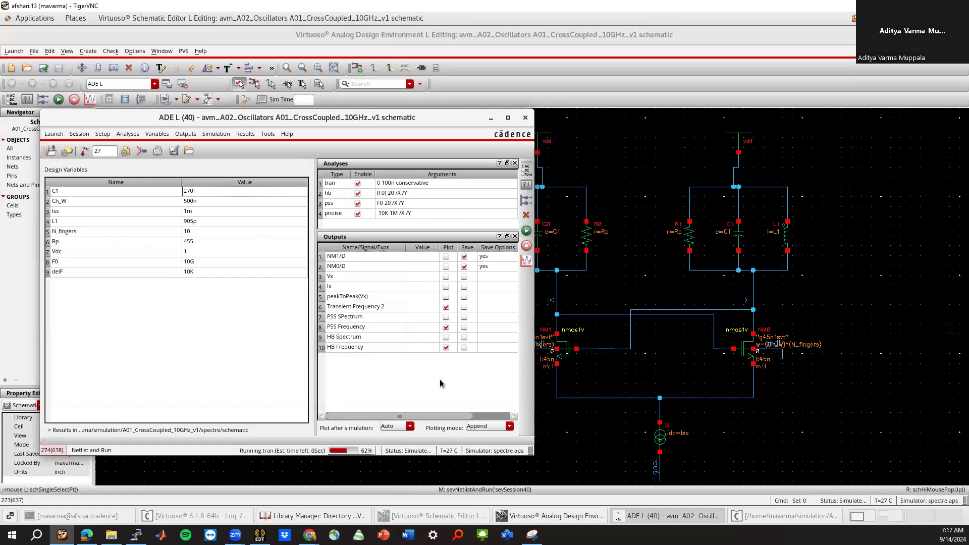
Plot the pnoise Phase Noise function with PM noise type from the Direct Plot form, adding it to the outputs.
left_click(245, 134)
mouse_move(258, 166)
left_click(345, 168)
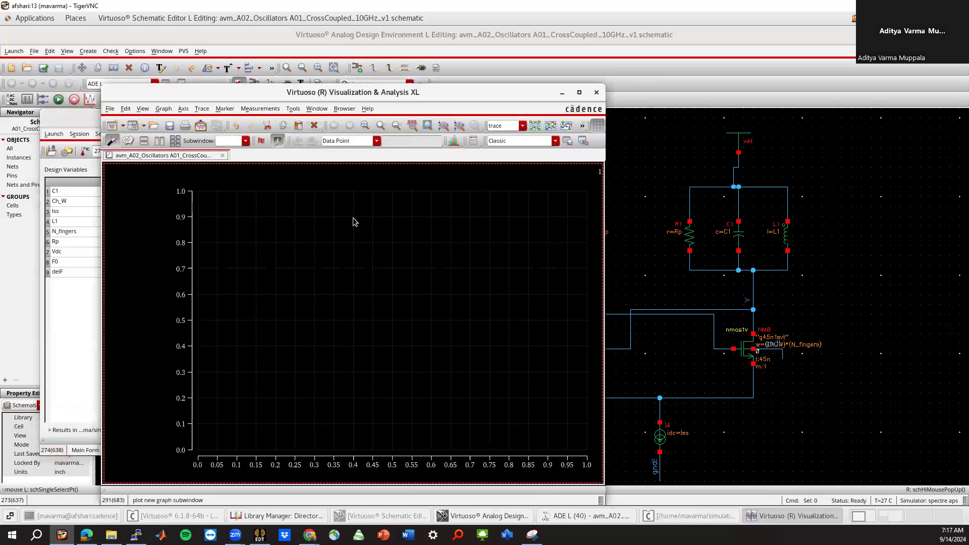
scroll(368, 170, "up", 5)
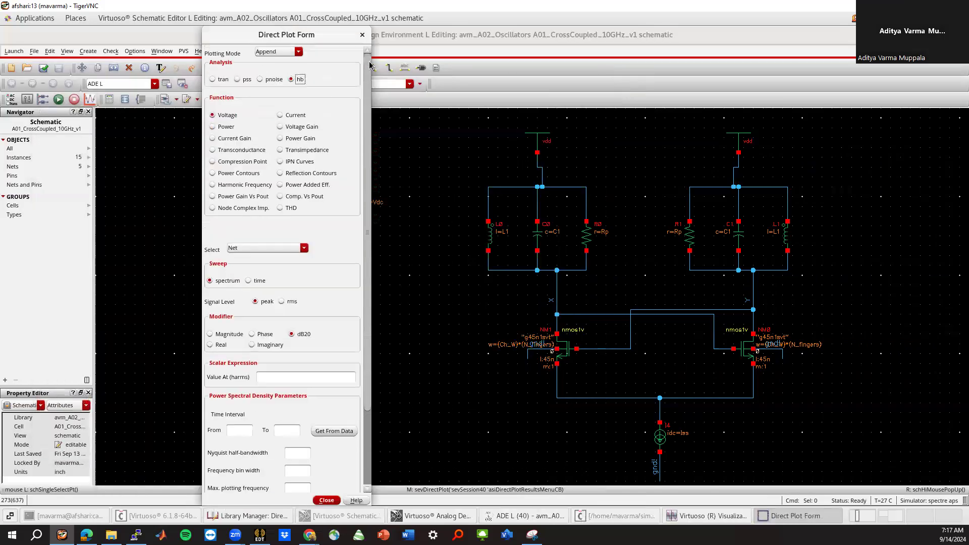
left_click(272, 79)
left_click(291, 117)
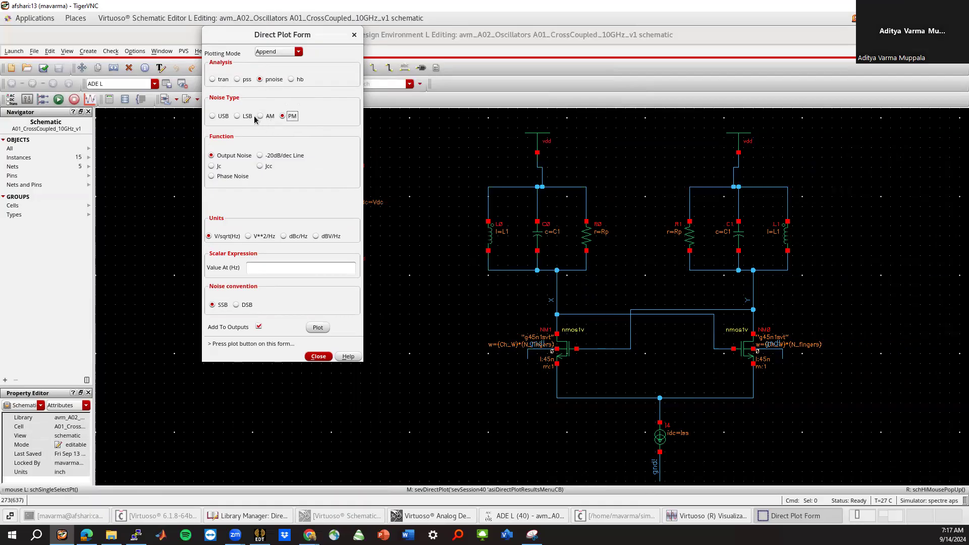
left_click(226, 176)
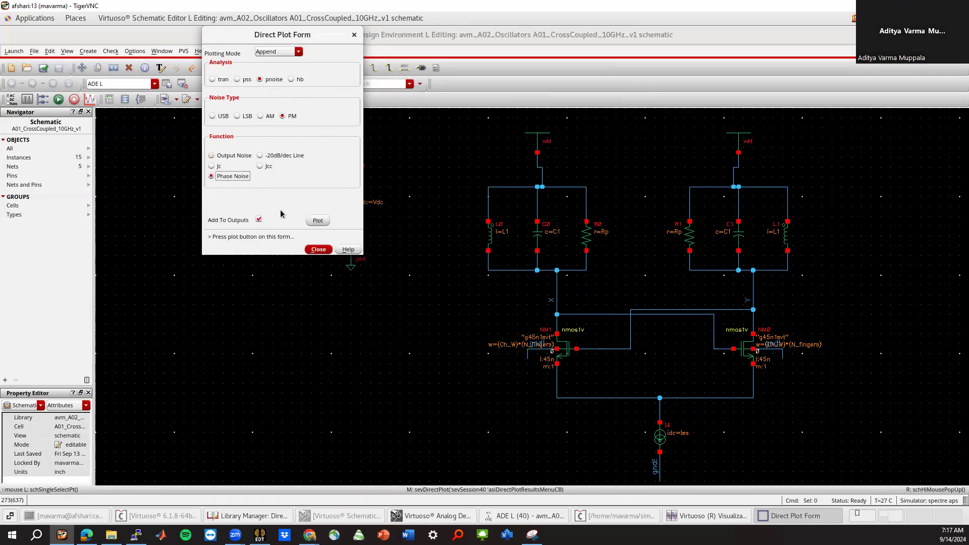
left_click(313, 221)
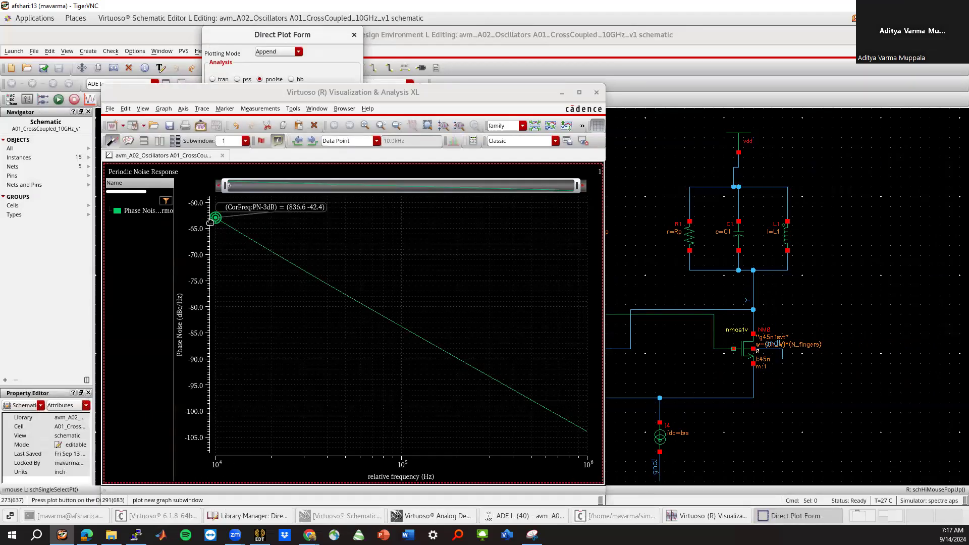
Place a vertical marker on the phase noise curve and move it to 100 kHz.
left_click(381, 278)
key("v")
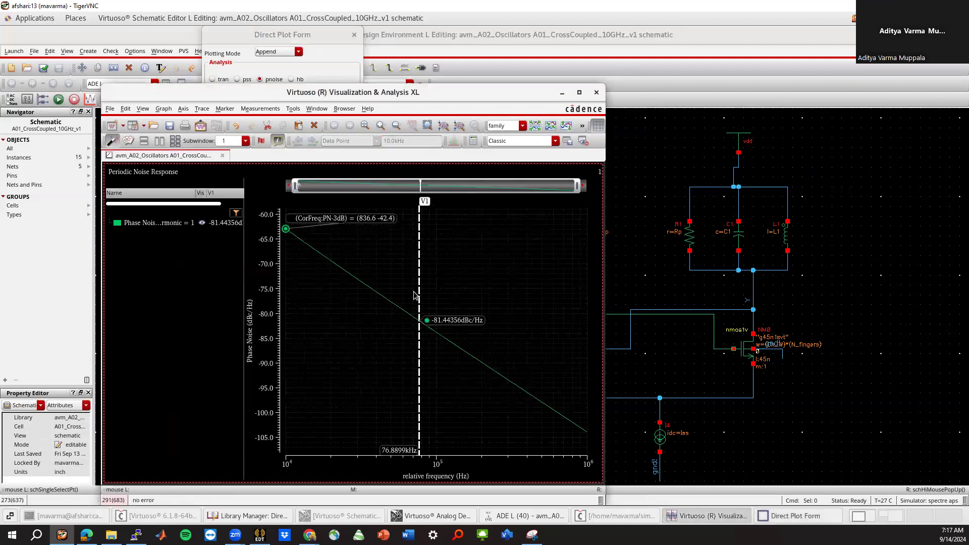
left_click_drag(419, 295, 435, 293)
left_click_drag(436, 293, 435, 295)
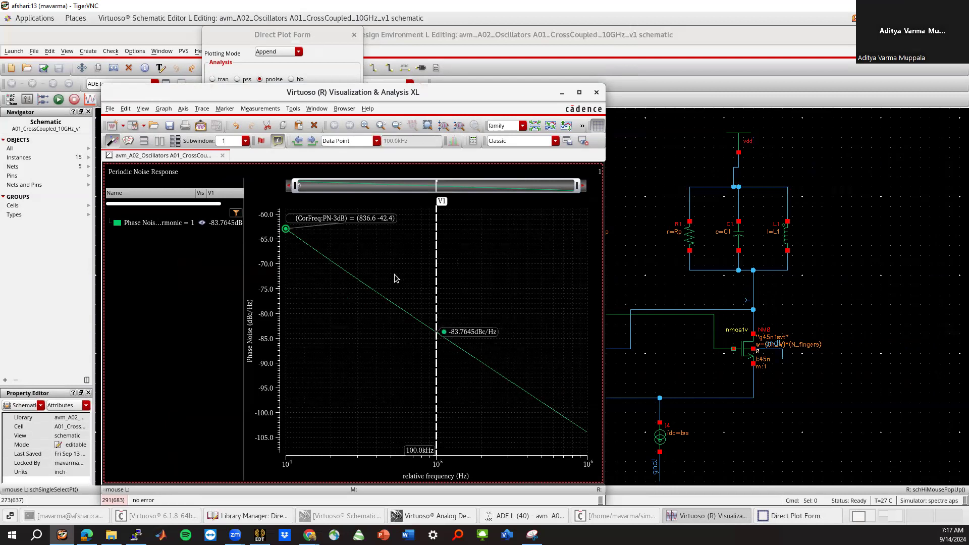
Append the pnoise AM output noise in dBc/Hz to the phase noise graph.
left_click(303, 35)
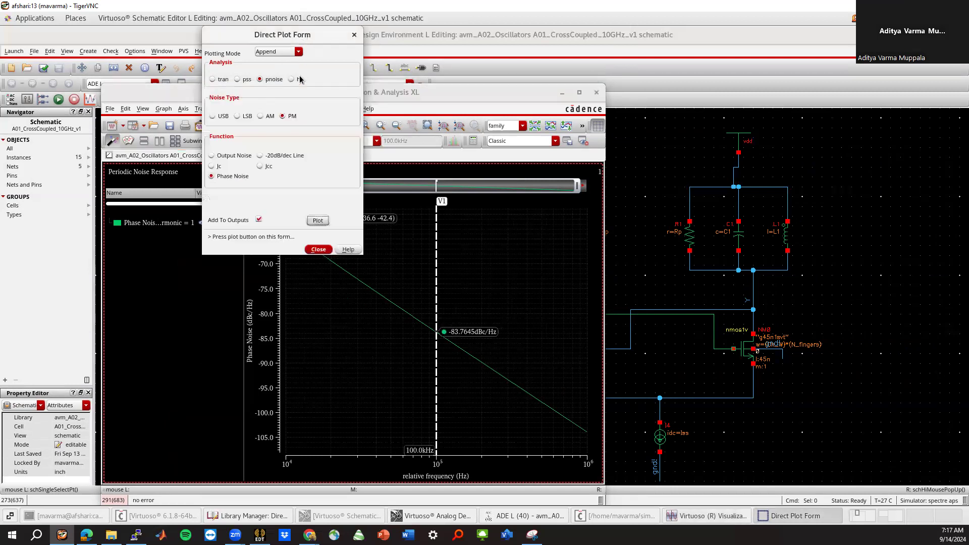
left_click(261, 119)
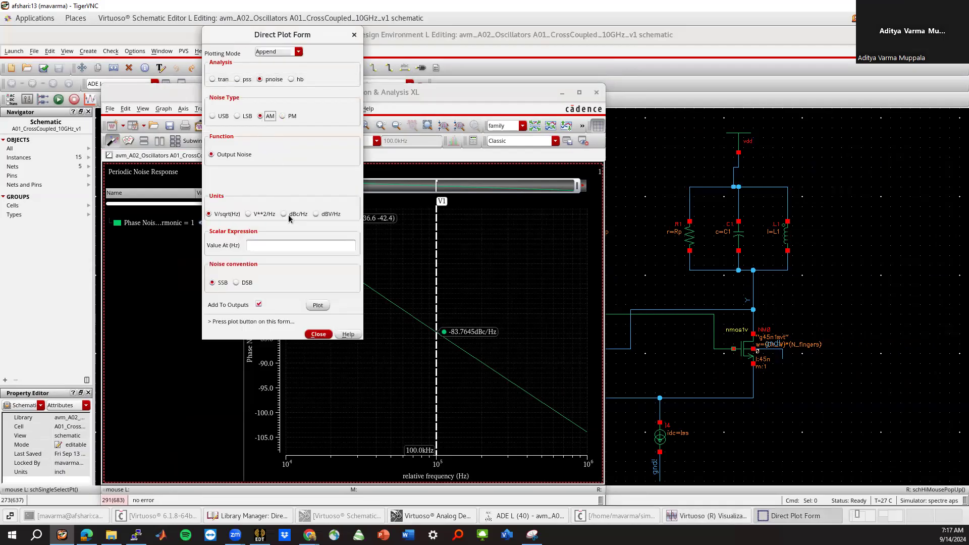
left_click(284, 214)
left_click(312, 306)
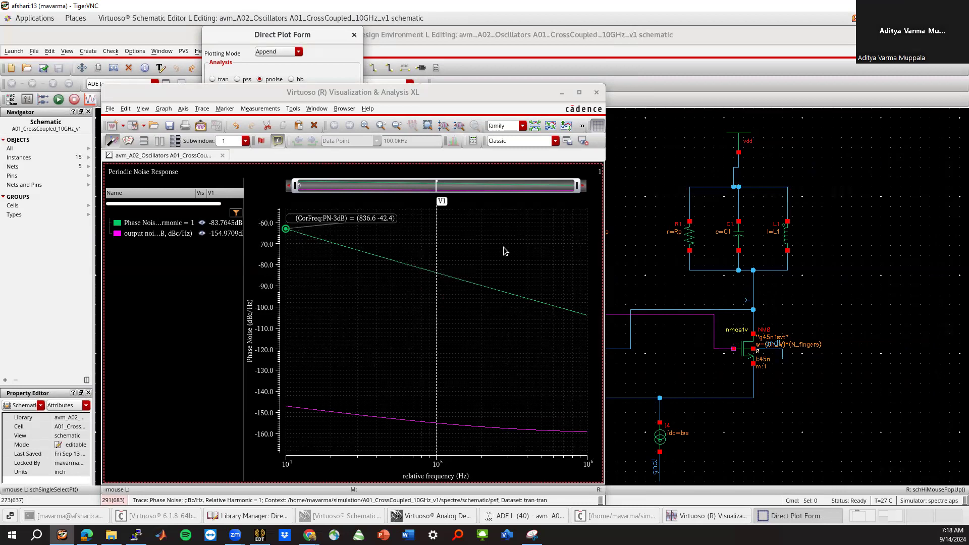
Close the graph and the Direct Plot form, and delete the AM output noise entry from the outputs.
left_click(596, 93)
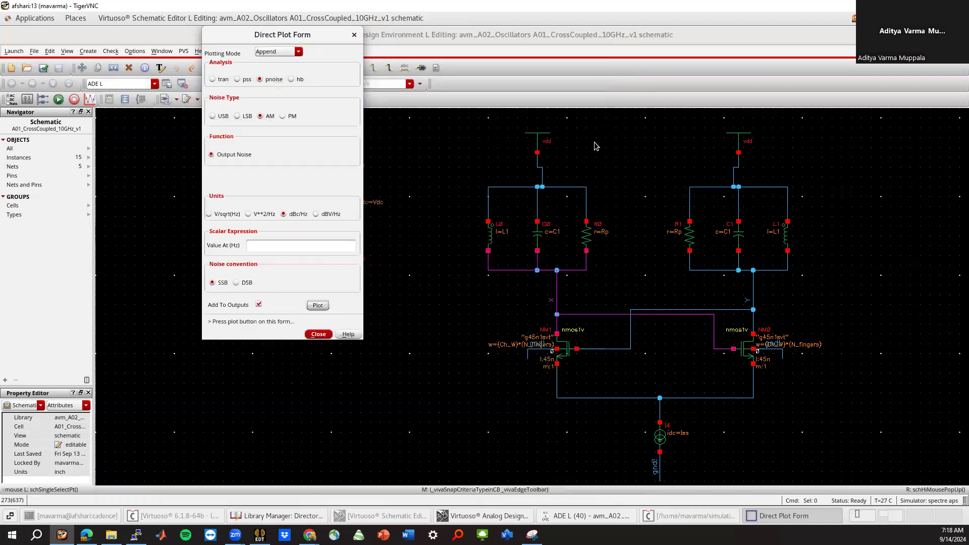
left_click(316, 335)
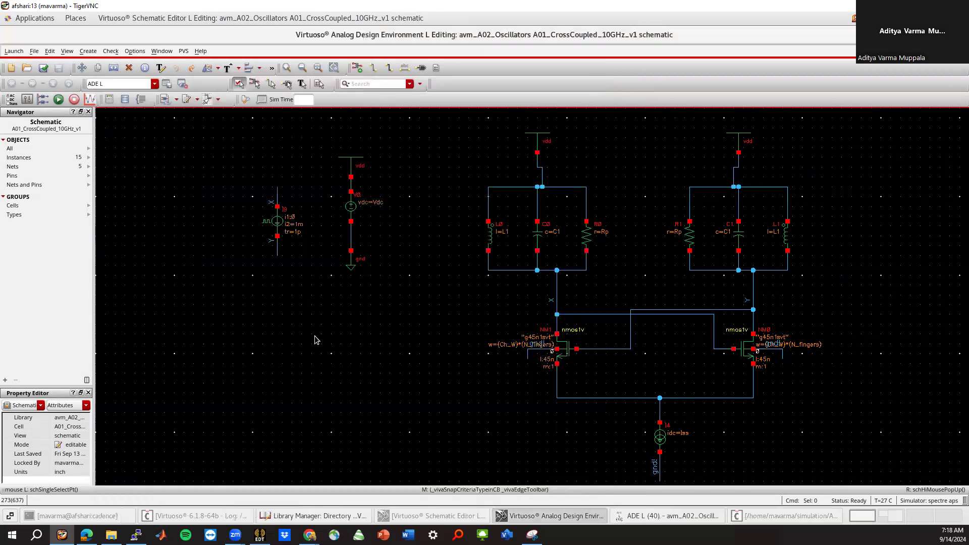
left_click(701, 516)
right_click(360, 378)
left_click(329, 389)
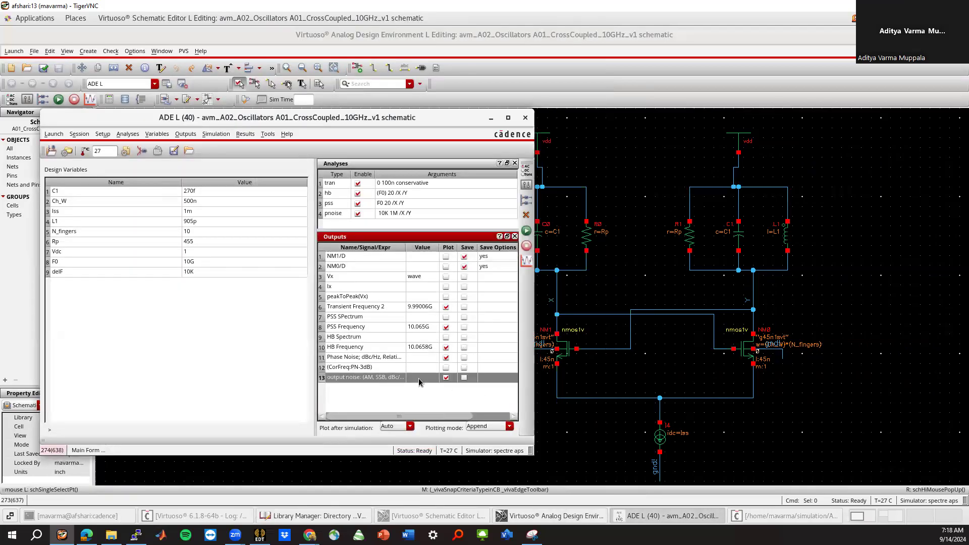
right_click(395, 382)
left_click(418, 444)
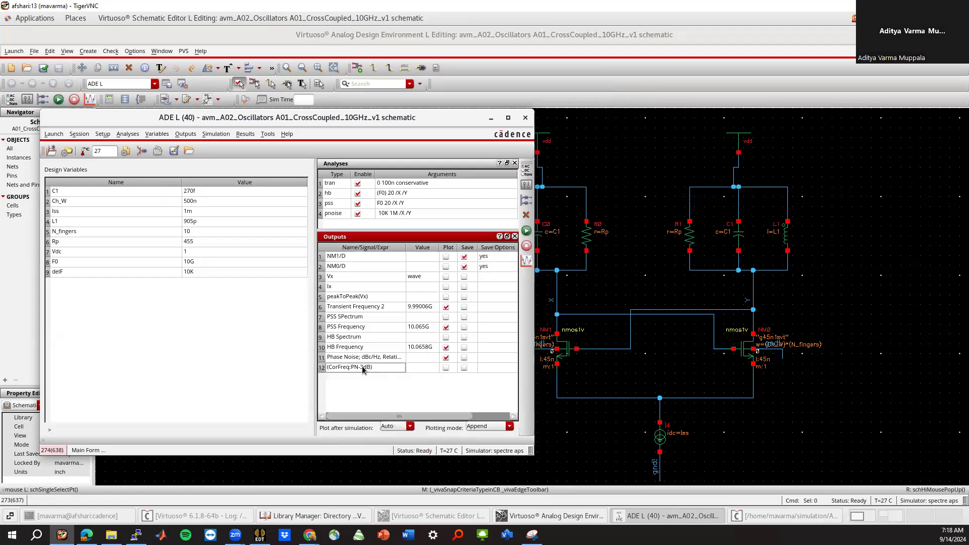
Rename the phase noise output as PhaseNoise, plot the outputs to check it, and close the graph.
left_click(360, 359)
double_click(359, 359)
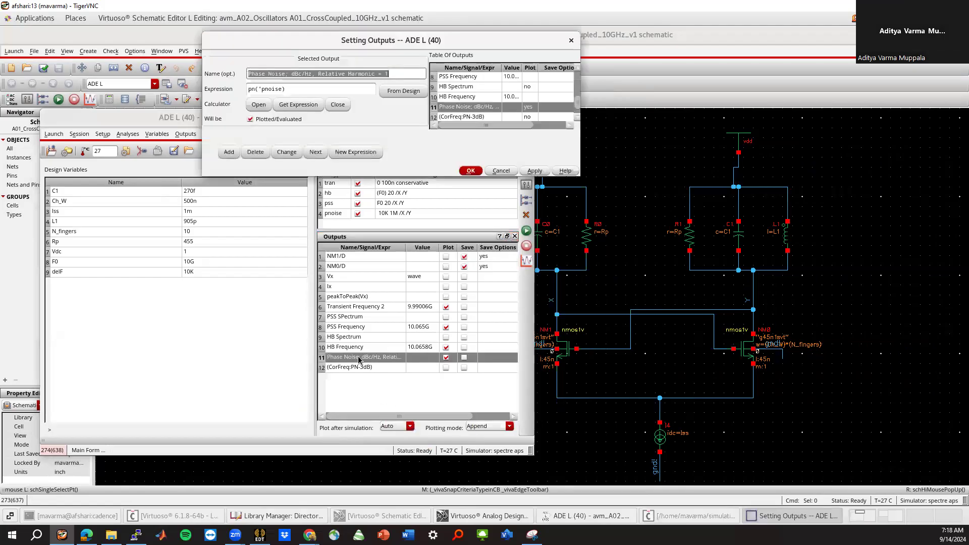
type("Phase")
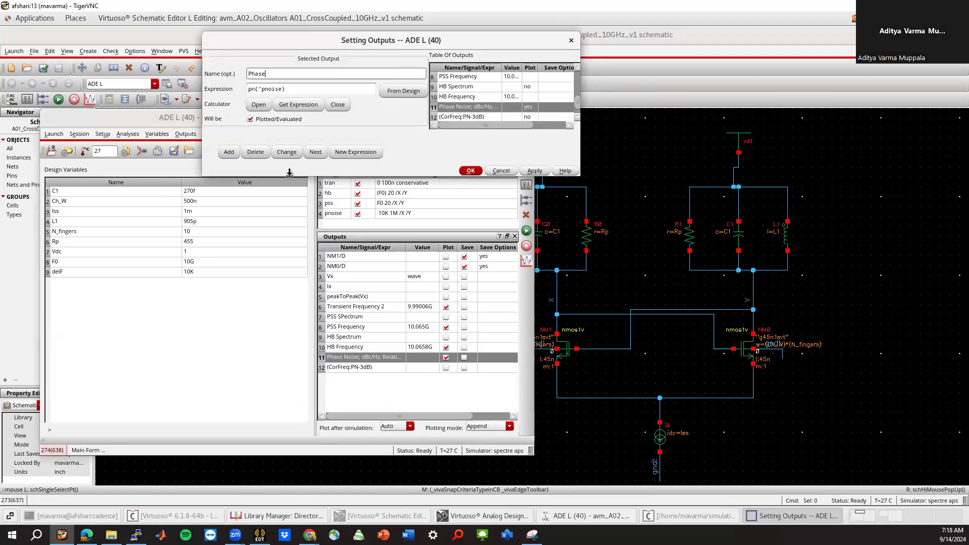
type("Noise")
left_click(467, 170)
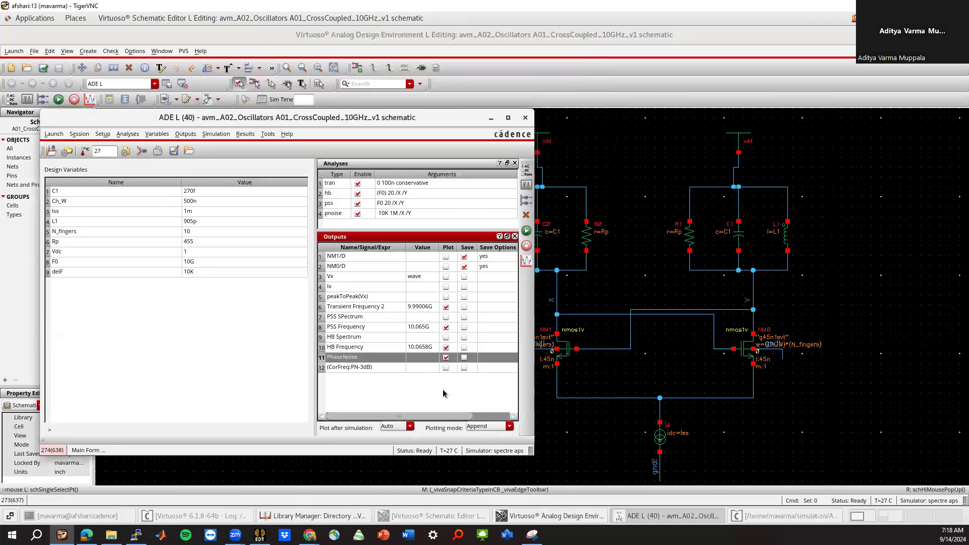
left_click(526, 261)
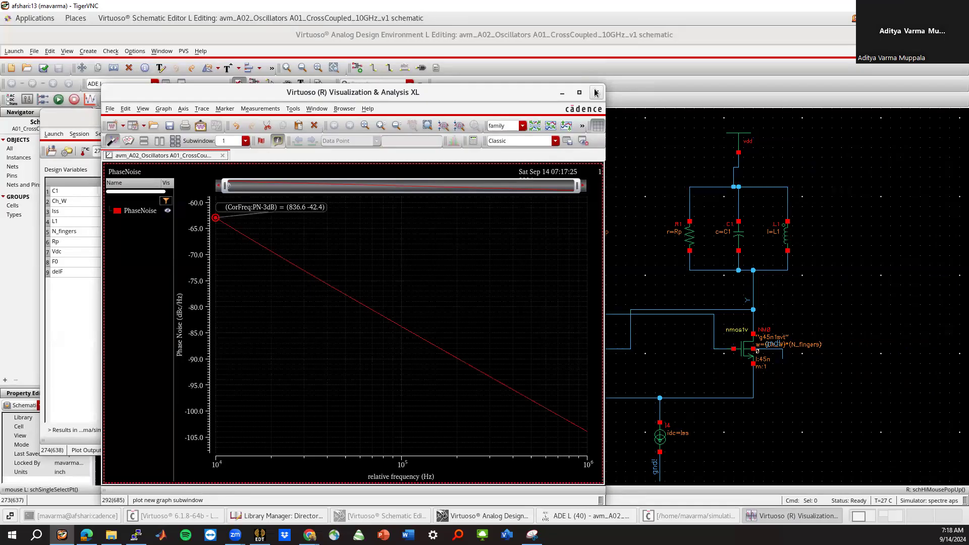
left_click(595, 92)
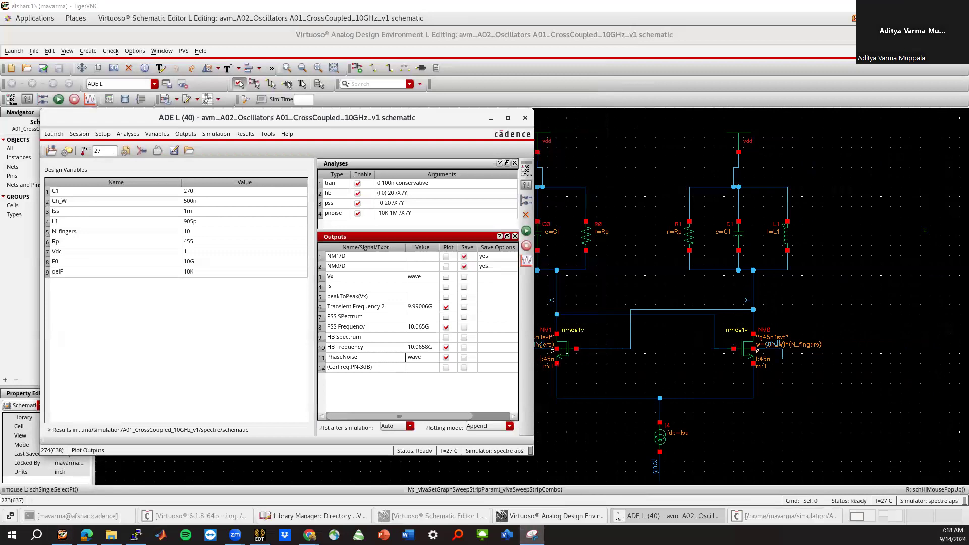
Examine the oscillator FoM formula and its variable definitions in the Snipping Tool, widening its window and minimizing it.
left_click(532, 535)
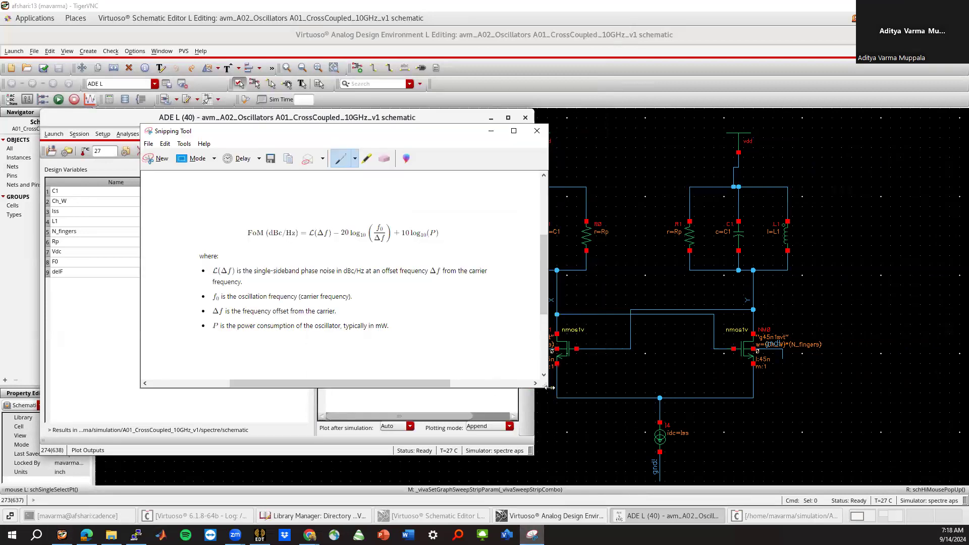
left_click_drag(550, 388, 646, 387)
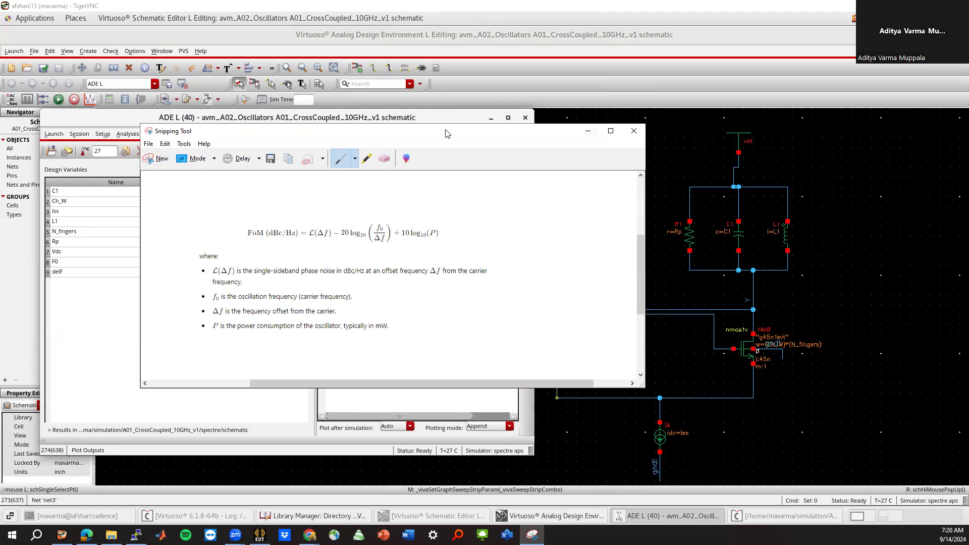
left_click(585, 131)
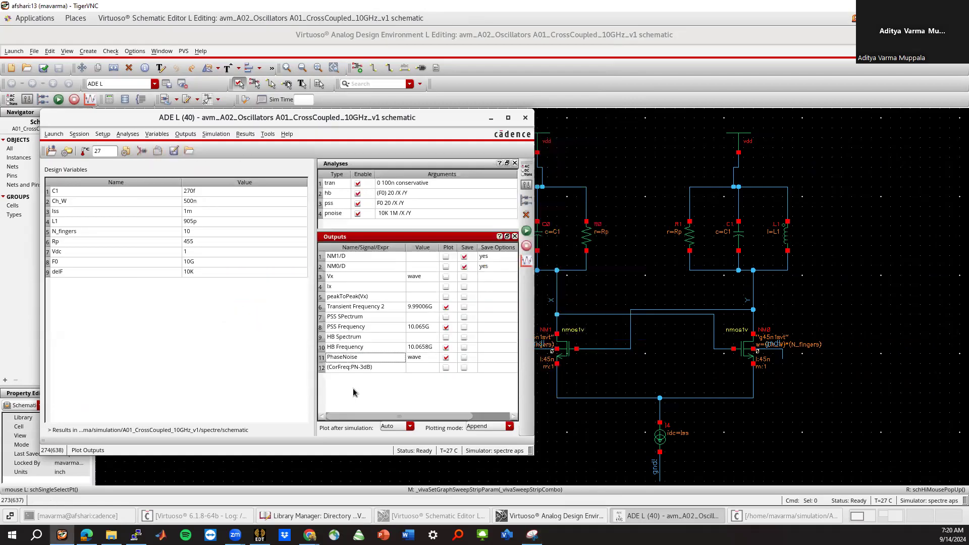
Replot the PhaseNoise output and send its trace to the calculator.
left_click(359, 357)
left_click(527, 260)
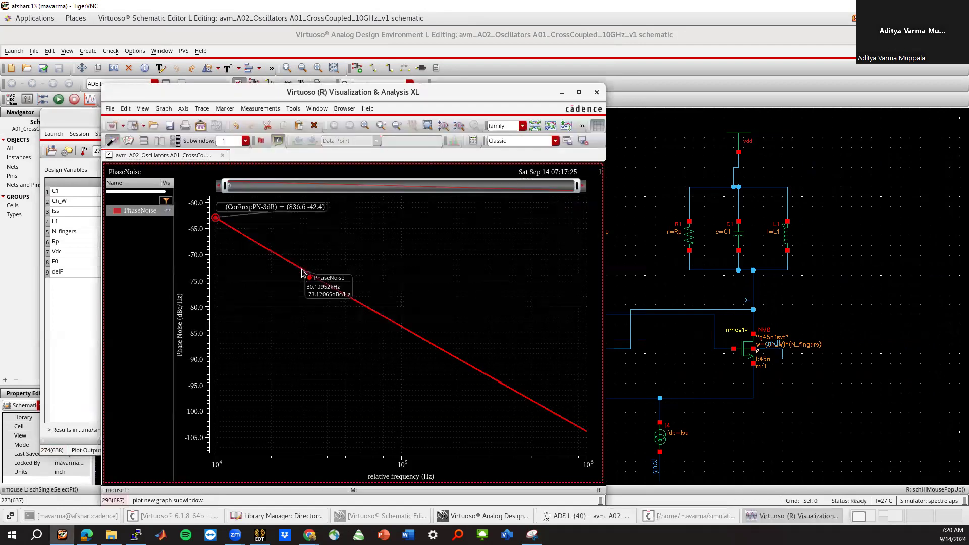
right_click(305, 269)
mouse_move(348, 172)
left_click(416, 201)
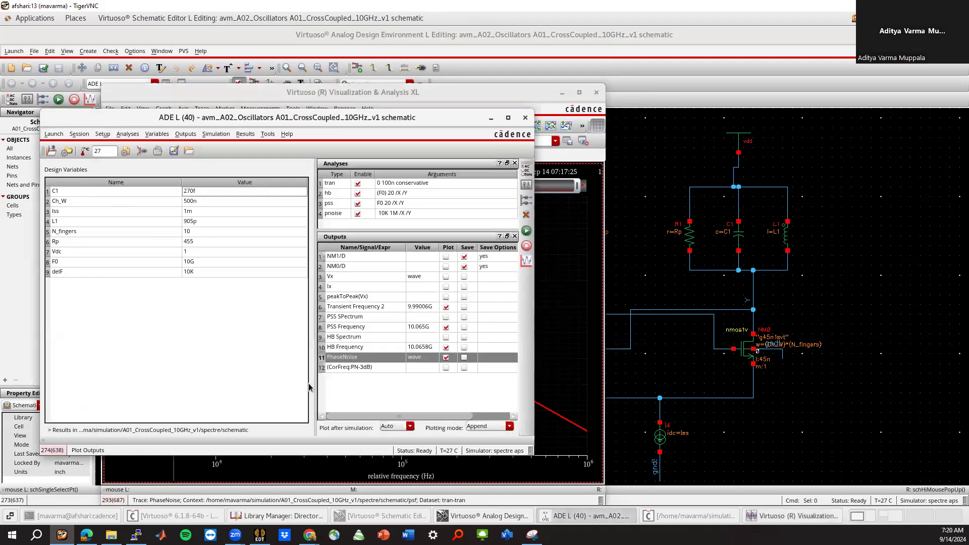
right_click(350, 357)
left_click(341, 396)
left_click(549, 411)
right_click(129, 218)
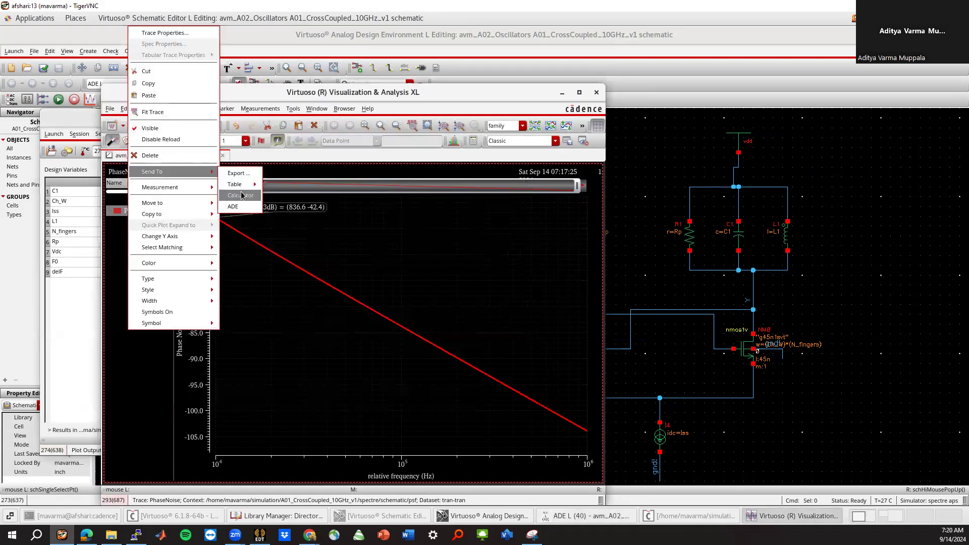
left_click(237, 186)
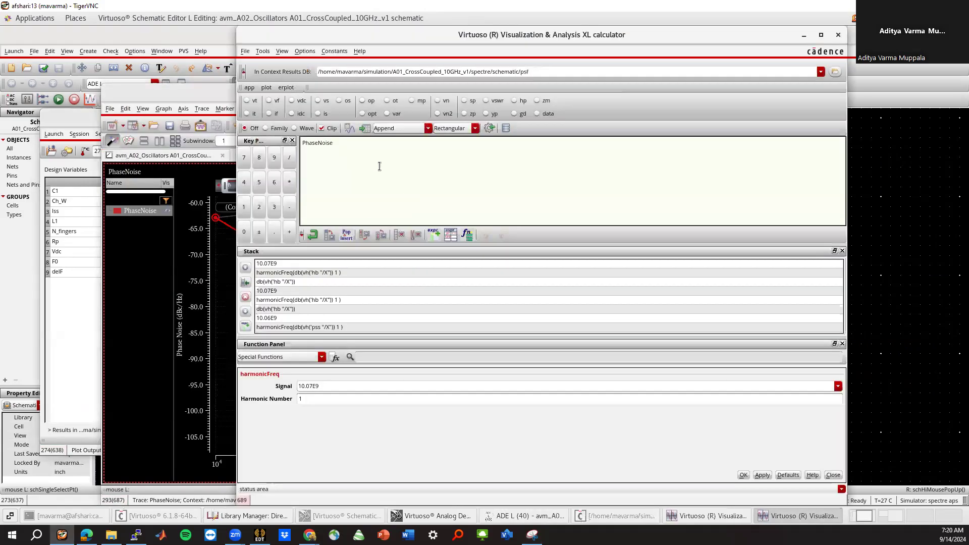
Apply the calculator's value function to PhaseNoise, interpolating at delF.
left_click(833, 475)
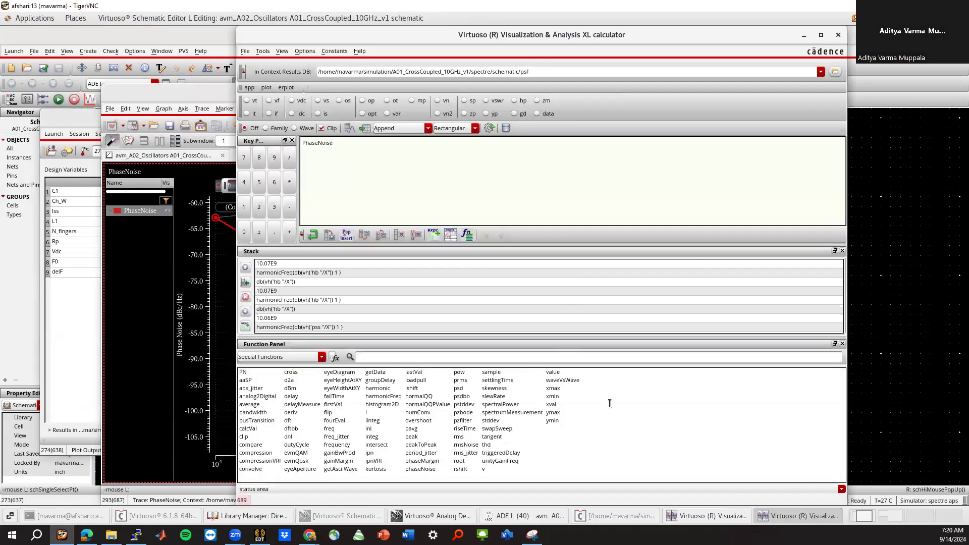
left_click(554, 373)
double_click(339, 399)
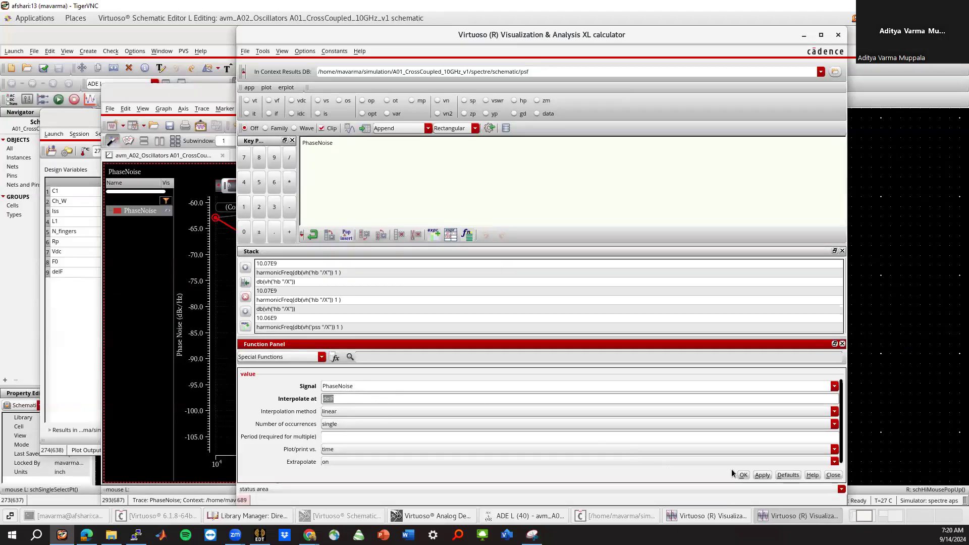
left_click(761, 475)
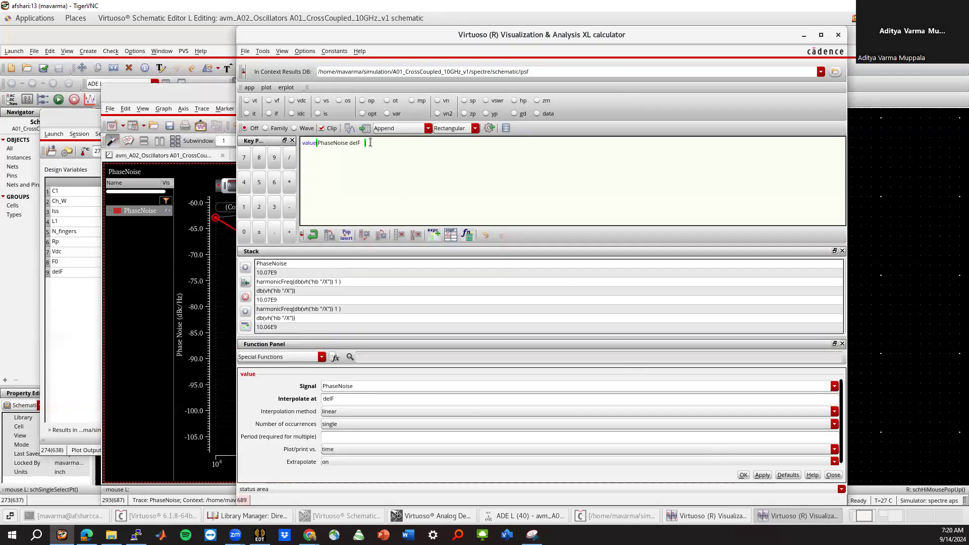
Recheck the FoM formula and copy the PSS Frequency output's expression, harmonicFreq(db(vh('pss "/X")) 1), from its output settings.
left_click(532, 535)
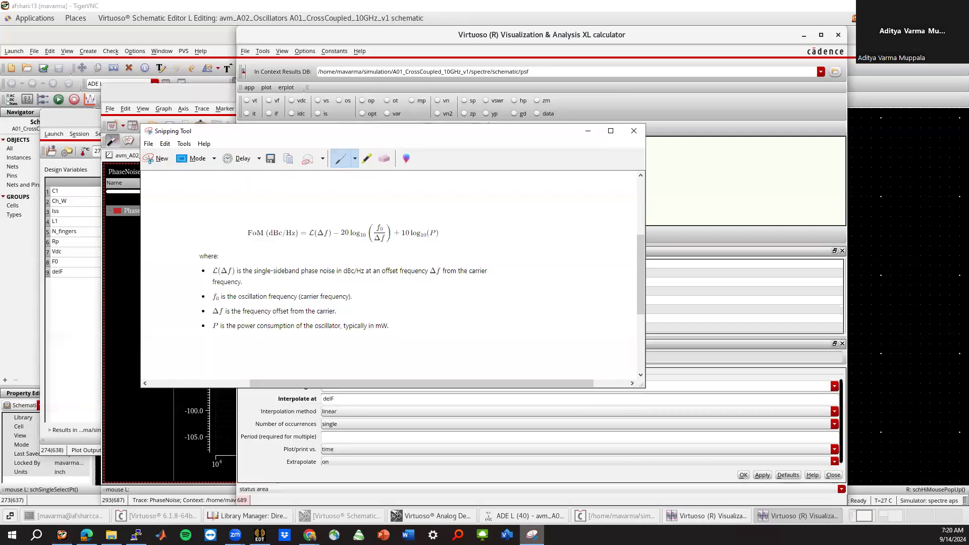
left_click(532, 535)
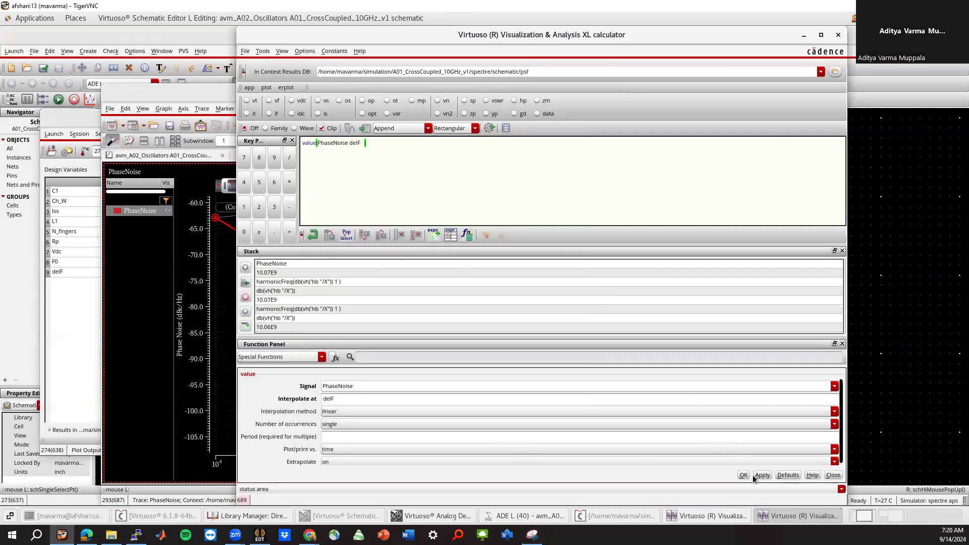
left_click(75, 358)
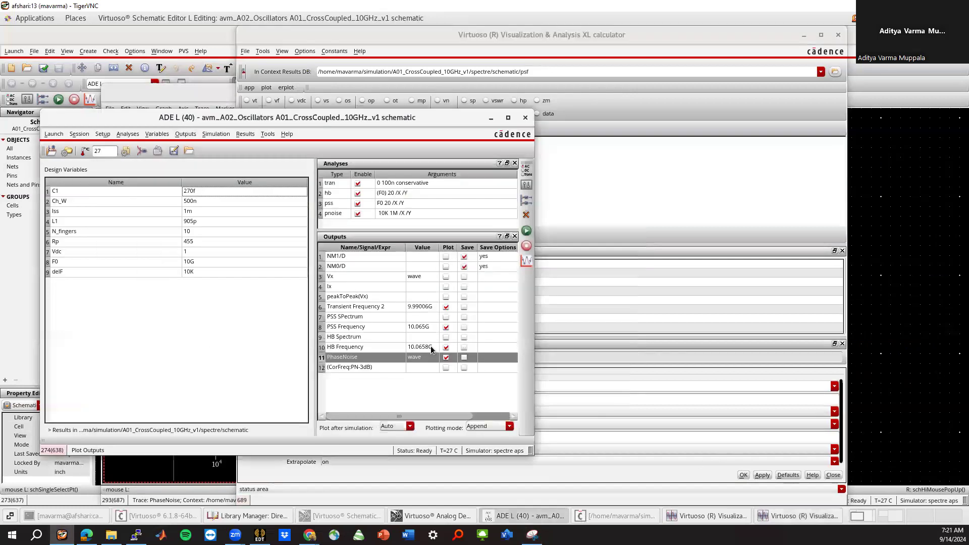
double_click(350, 328)
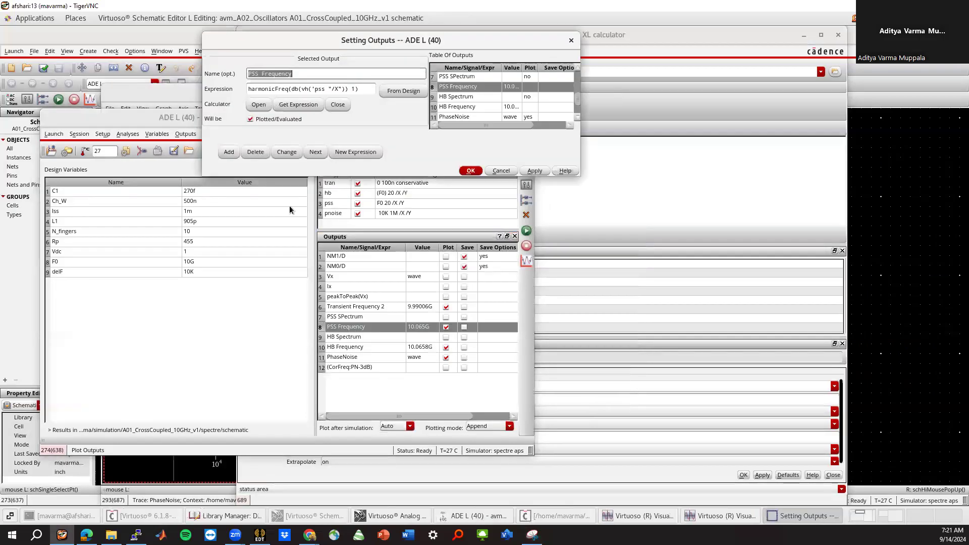
triple_click(371, 91)
key("ctrl+c")
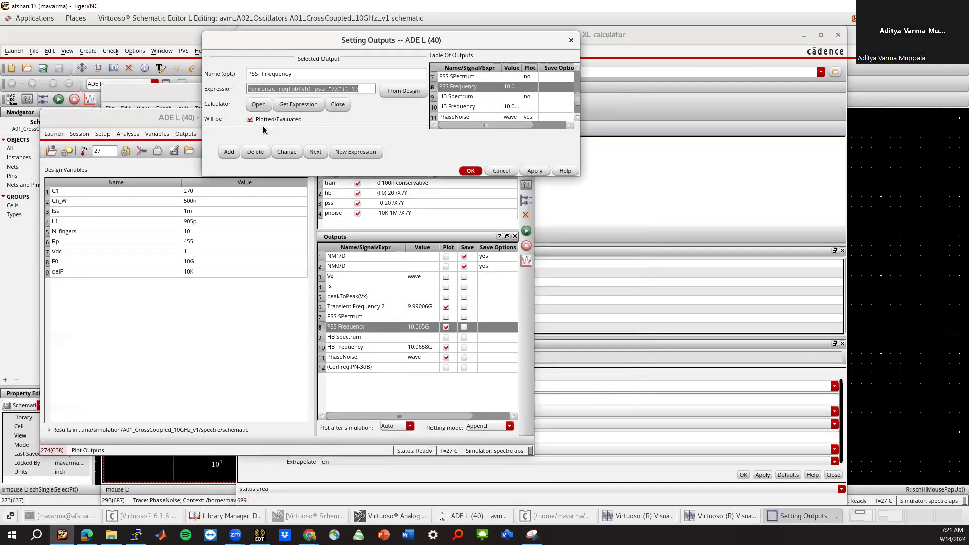
left_click(471, 170)
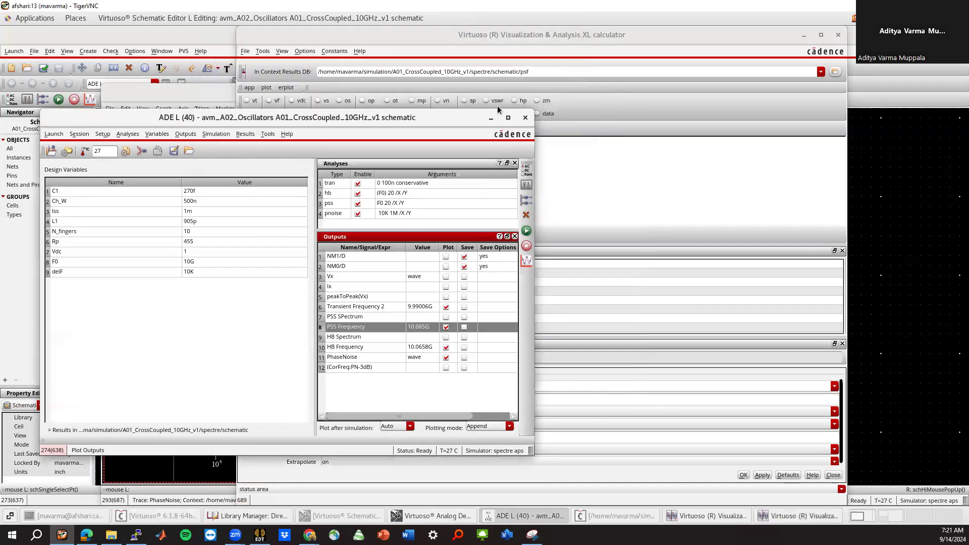
Complete the FoM expression with -20*log10(harmonicFreq(db(vh('pss "/X")) 1)/VAR("delF"))+10*log10(1), checking it against the formula, and evaluate it.
left_click(491, 117)
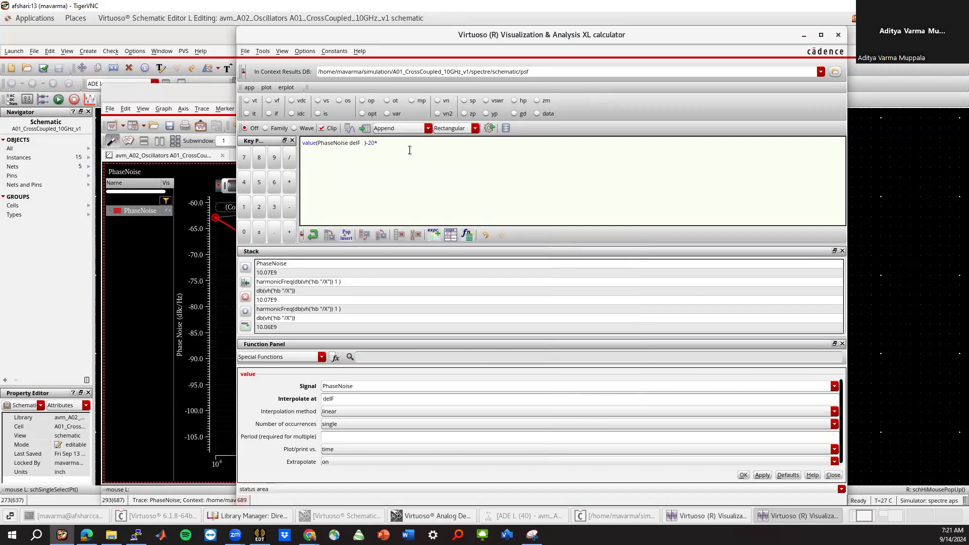
key("ctrl+v")
type("/")
type(")")
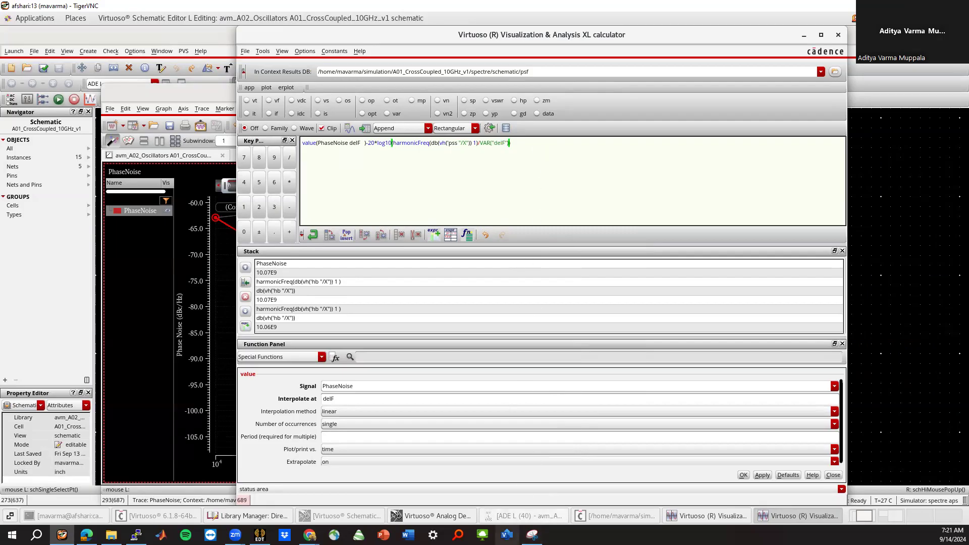
left_click(533, 534)
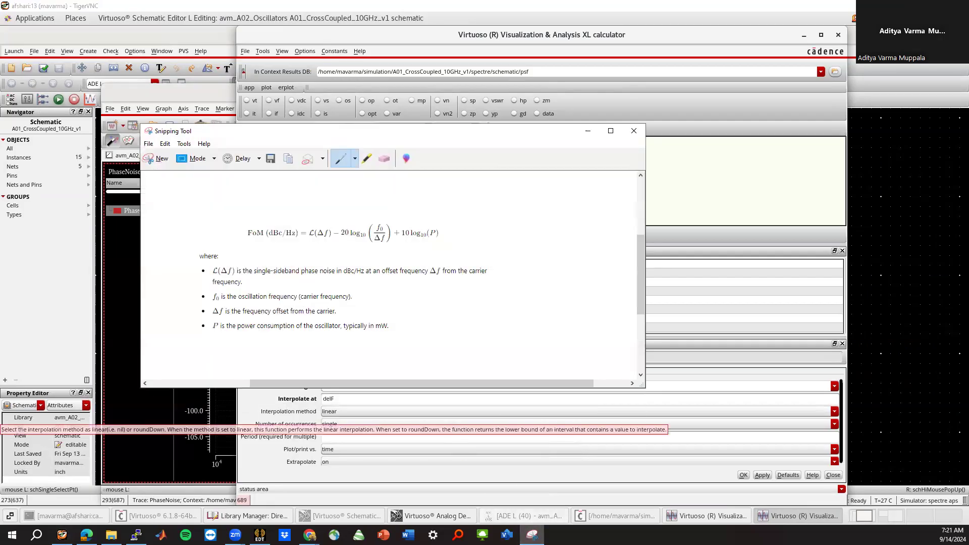
left_click(582, 210)
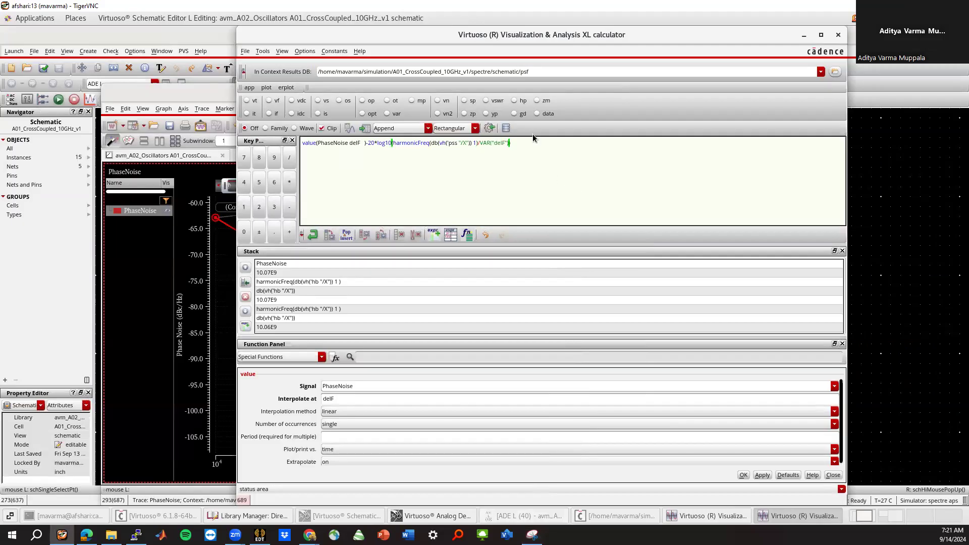
type("+10*log10(1")
left_click(347, 129)
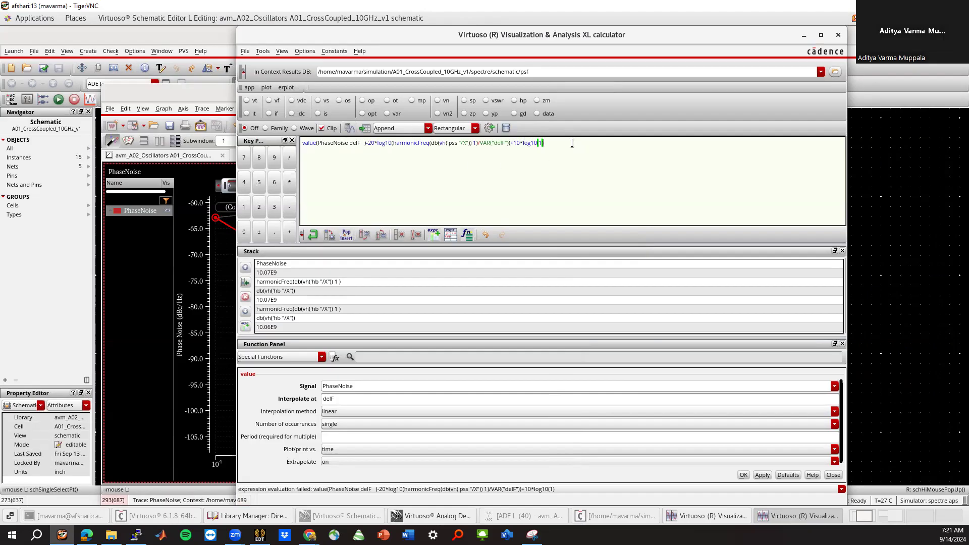
Replace delF with VAR("delF") inside the PhaseNoise value function and evaluate the FoM expression.
left_click(351, 144)
type("VAR(")
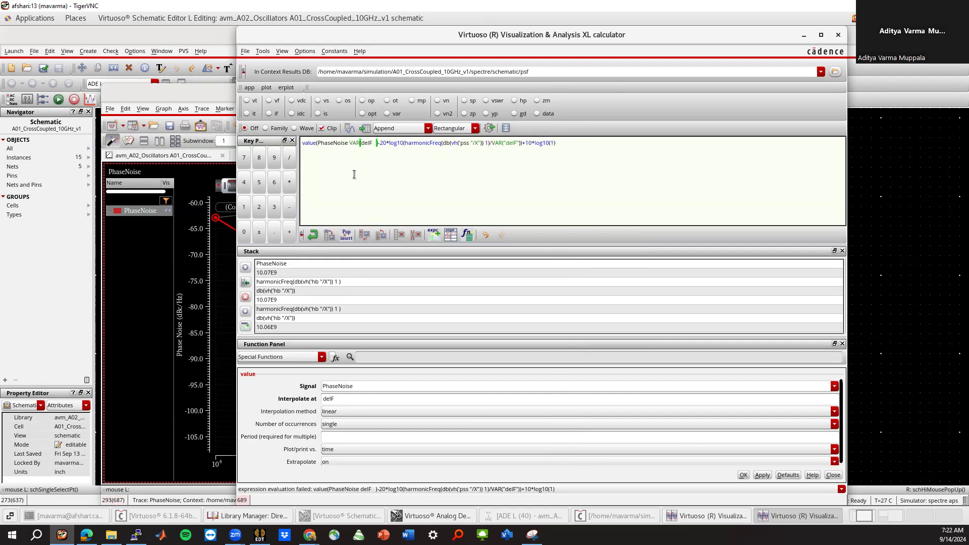
type("\"delF")
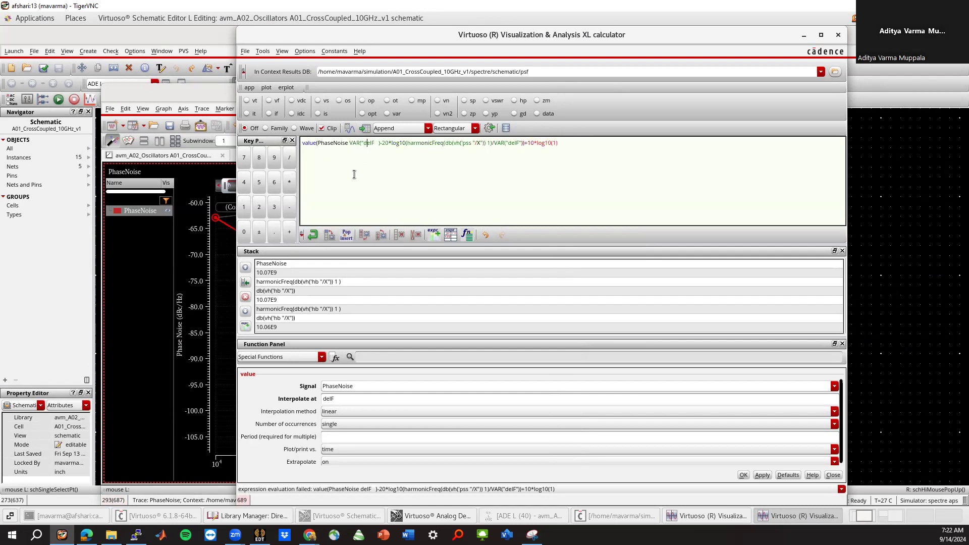
type("\"")
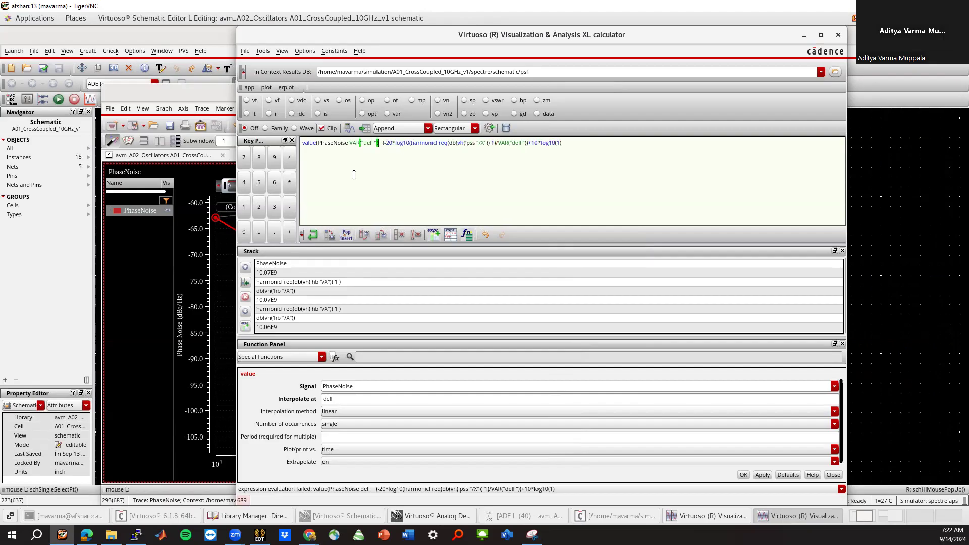
left_click(349, 129)
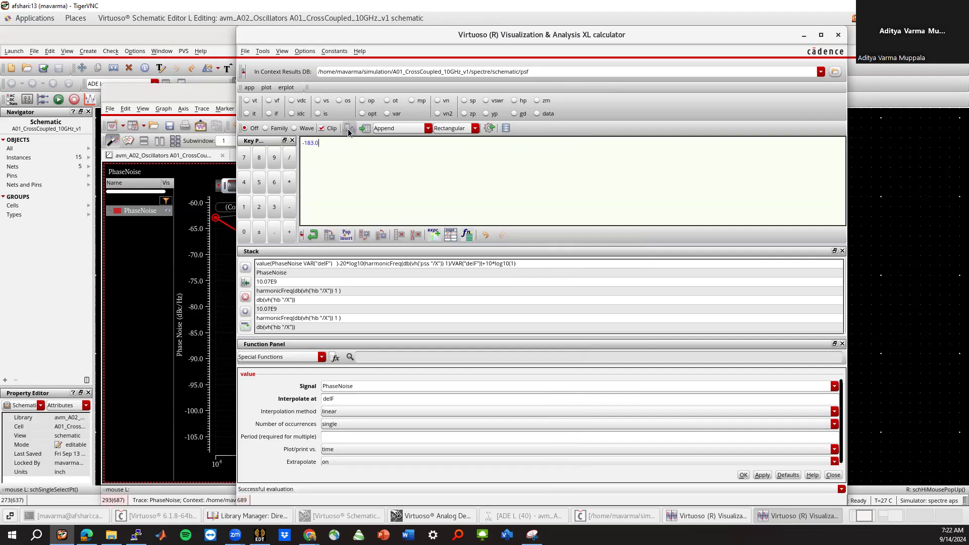
Restore the full FoM expression in the calculator, send it to the ADE L outputs, and close the calculator and plot windows.
double_click(312, 144)
left_click(351, 147)
left_click(316, 263)
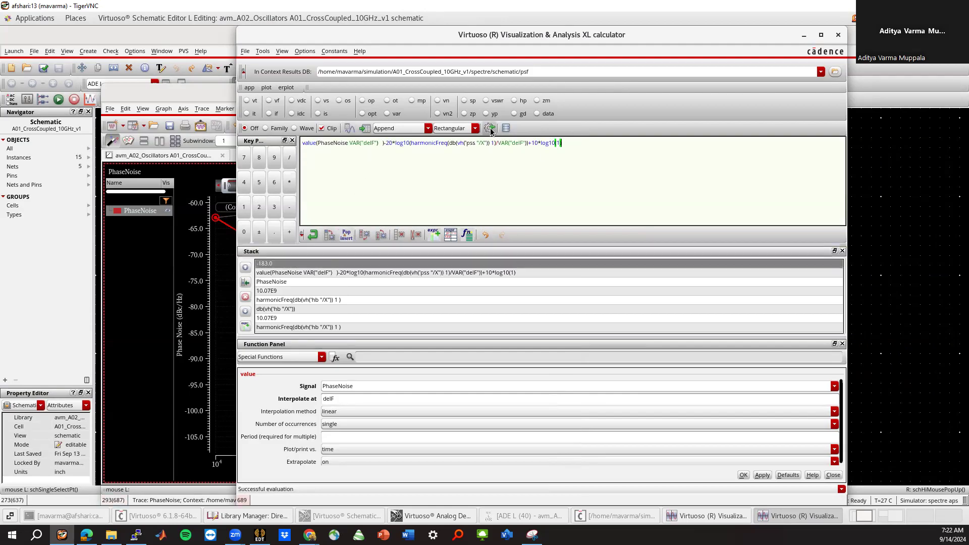
left_click(832, 476)
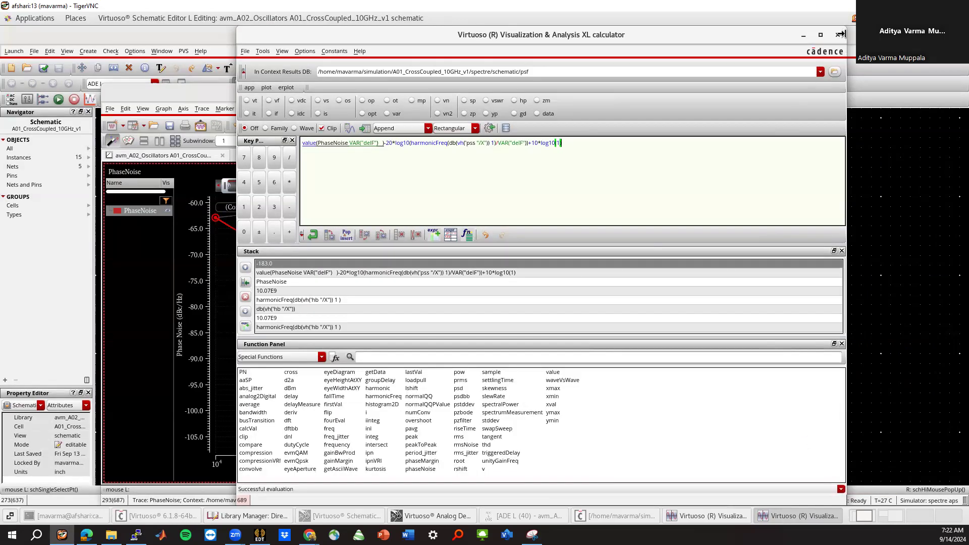
left_click(841, 35)
left_click(597, 99)
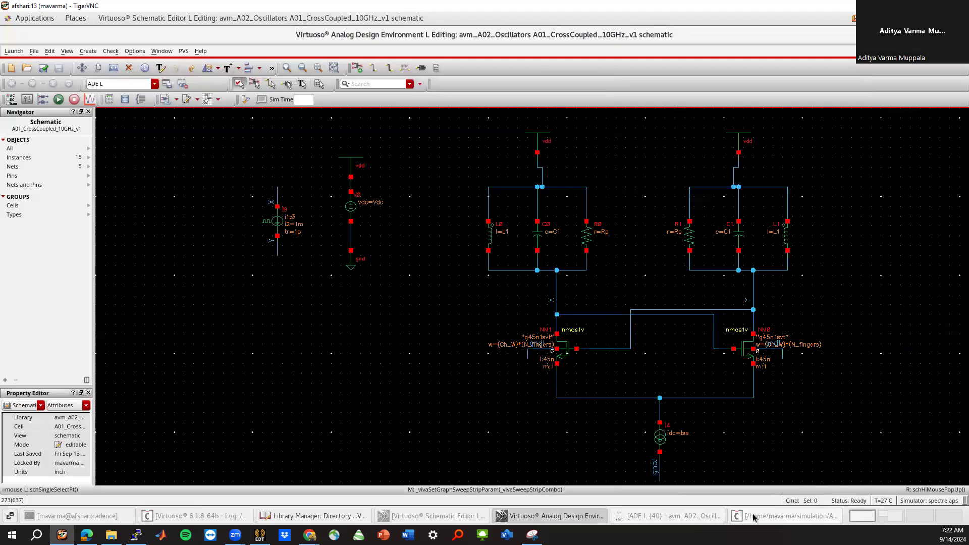
Name the new FoM expression output Phase Noise FOM in ADE L and turn off plotting of PhaseNoise.
left_click(707, 516)
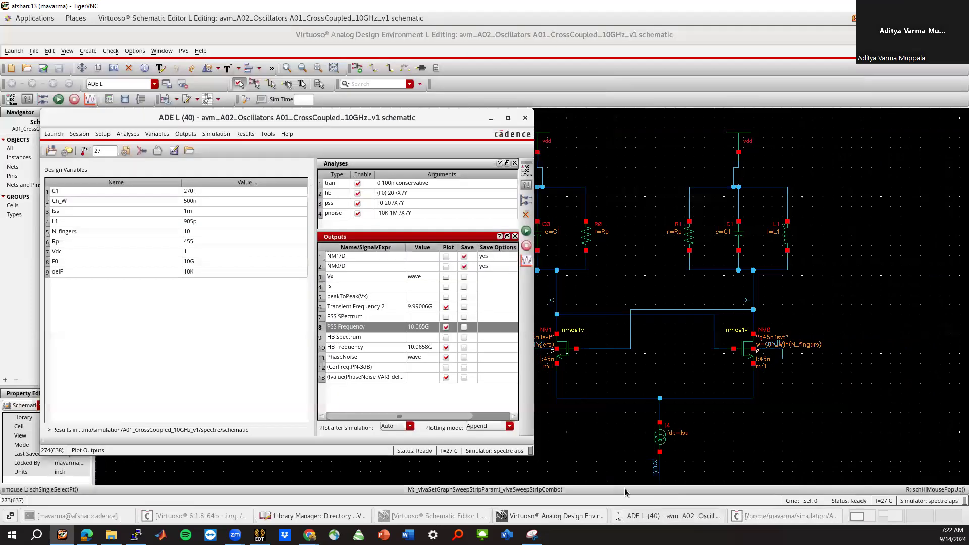
double_click(390, 377)
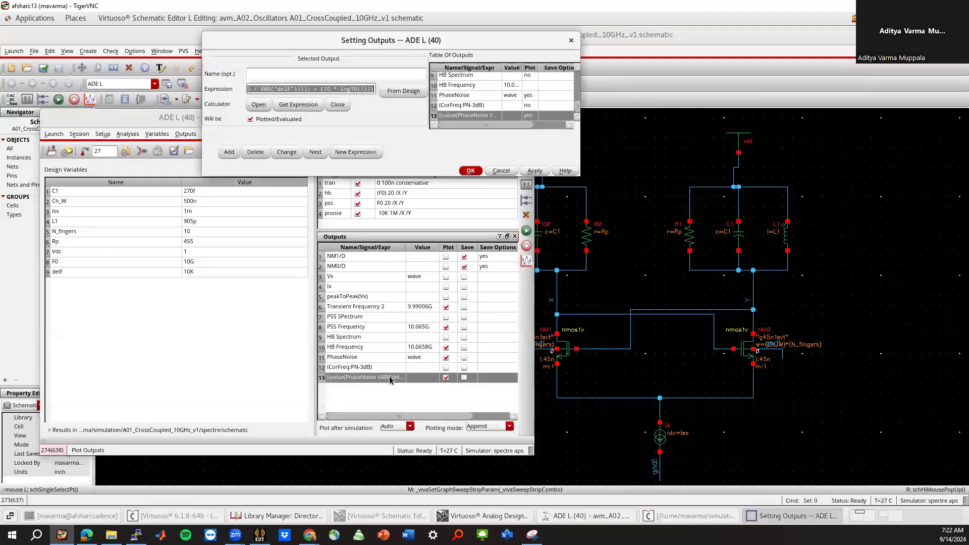
left_click(264, 75)
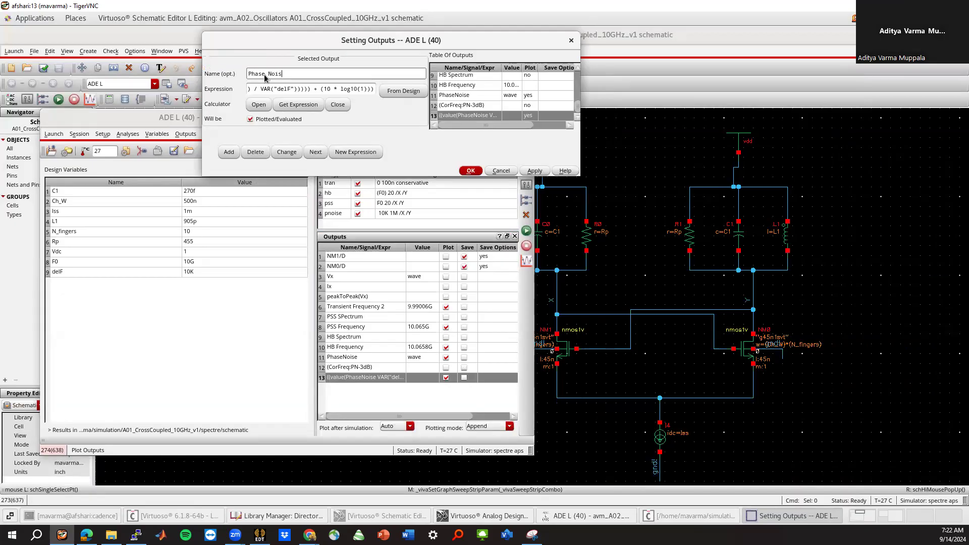
left_click(470, 170)
left_click(445, 357)
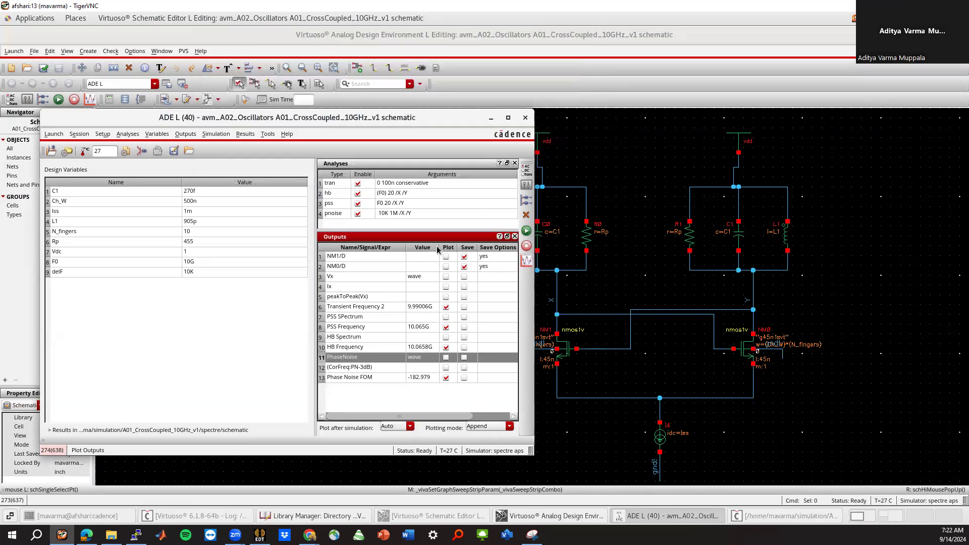
left_click_drag(439, 247, 446, 248)
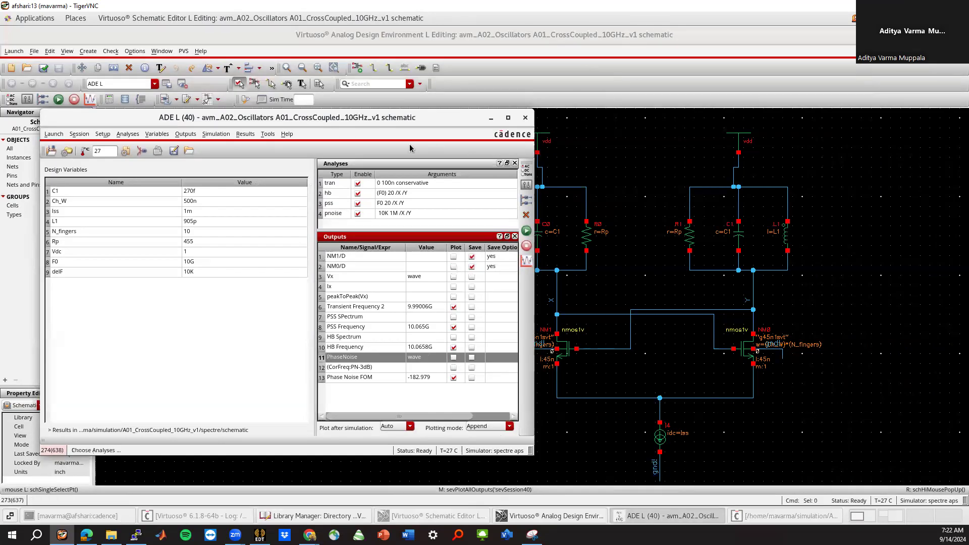
Narrow the ADE L window and open a Parametric Analysis window beside it.
mouse_move(370, 121)
left_mouse_down()
mouse_move(302, 116)
mouse_move(370, 117)
left_mouse_up()
left_click_drag(40, 111, 158, 110)
left_click_drag(229, 117, 128, 113)
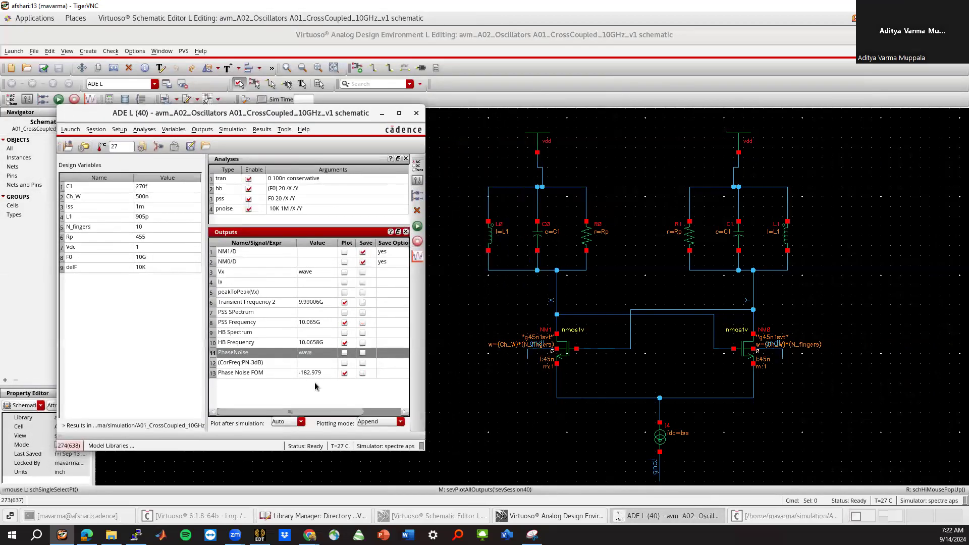
left_click(284, 131)
left_click(308, 142)
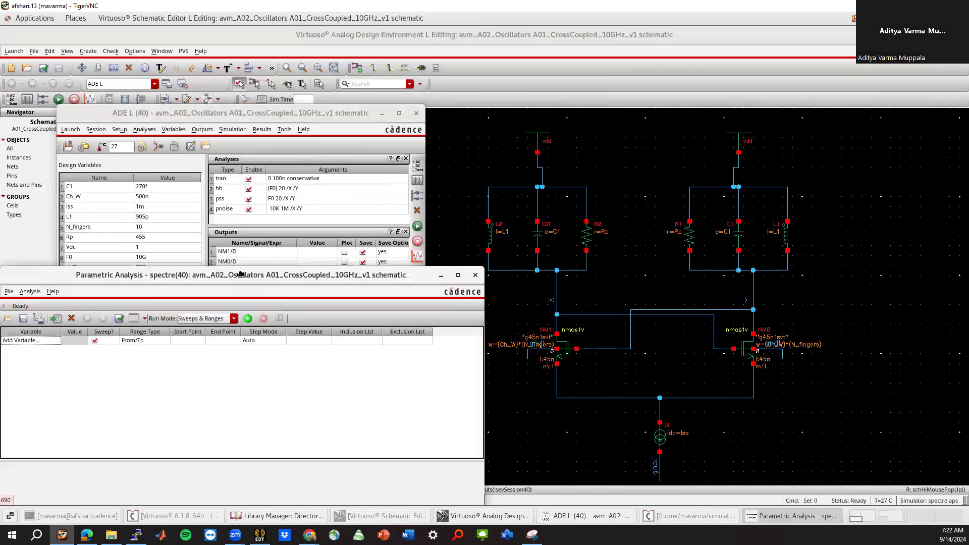
left_click_drag(667, 134, 668, 135)
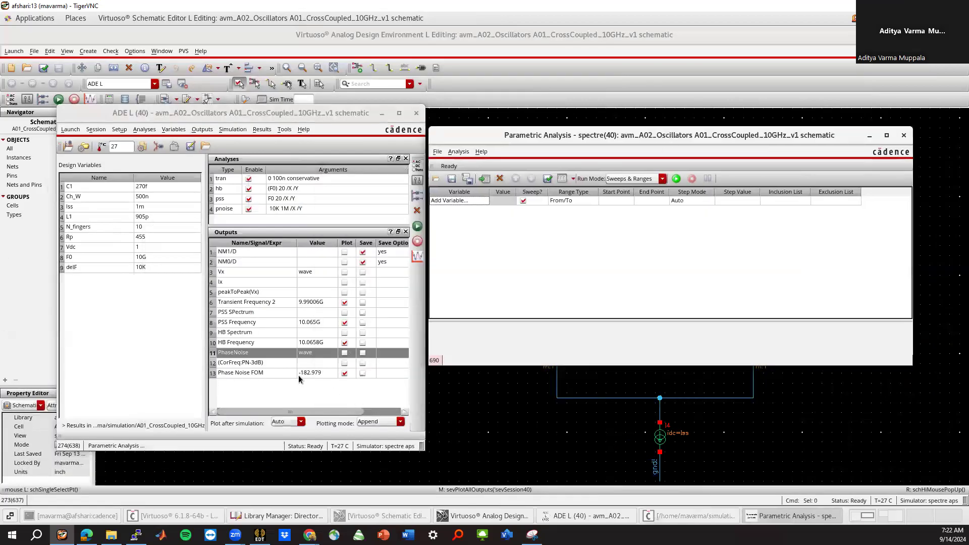
Set up a parametric sweep of delF from 10k to 1M in logarithmic steps with 21 total steps.
left_click(484, 200)
left_click(485, 200)
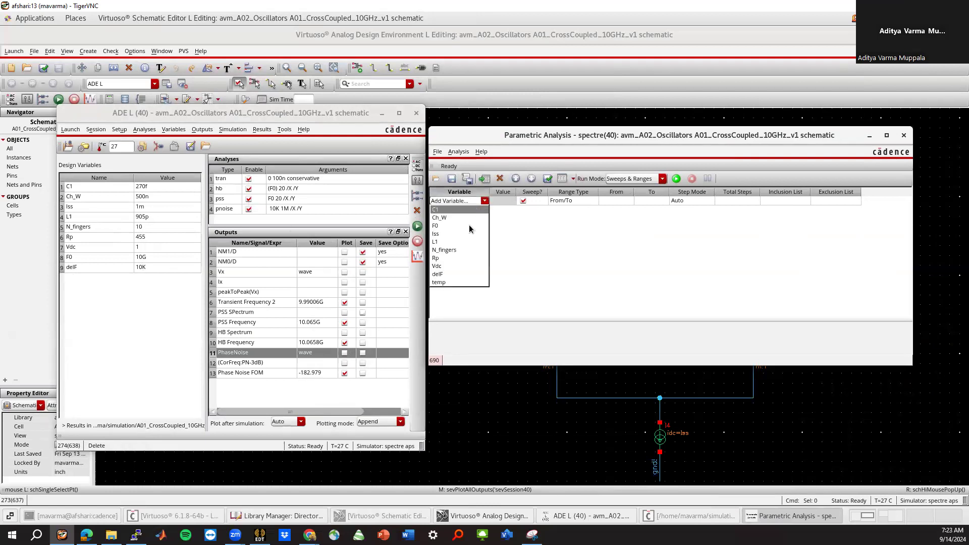
left_click(458, 274)
left_click(610, 200)
type("10k")
left_click(649, 203)
left_click(647, 204)
type("1")
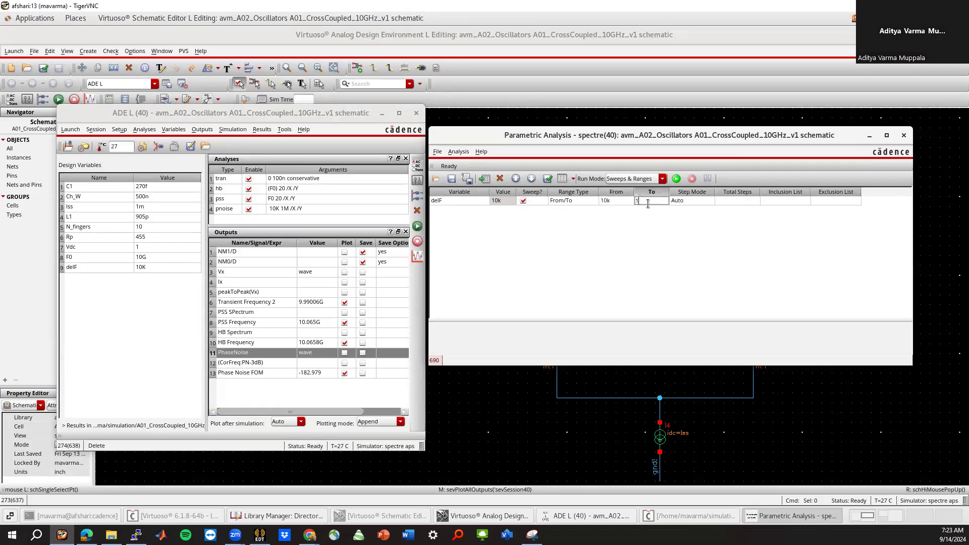
left_click(744, 200)
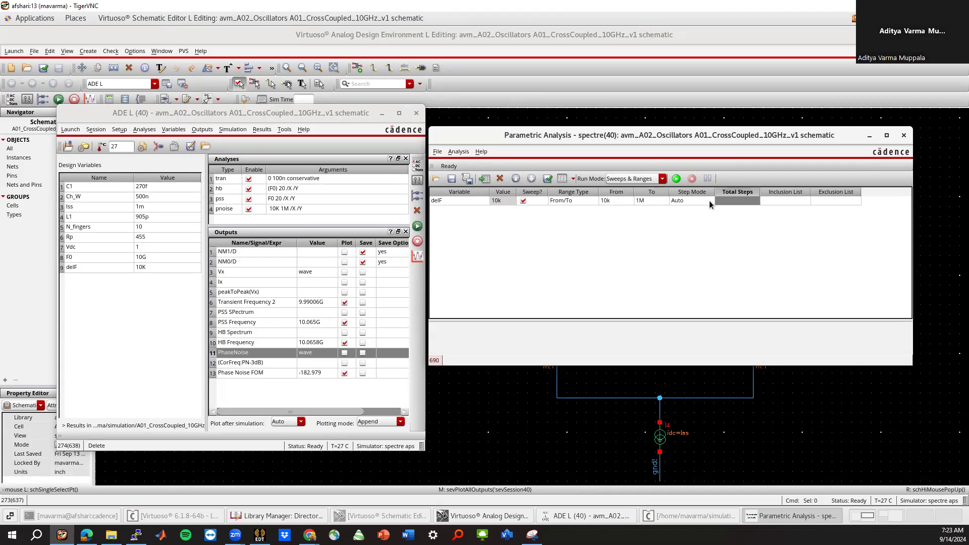
left_click(710, 202)
left_click(710, 204)
left_click(700, 247)
left_click(728, 202)
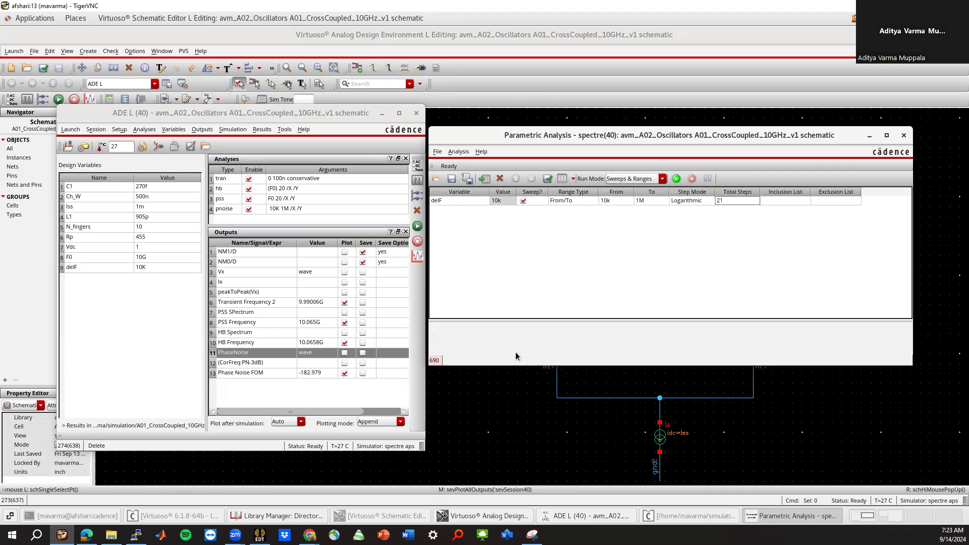
Turn off plotting of HB Frequency, PSS Frequency and Transient Frequency 2, and run the delF parametric sweep.
left_click(345, 343)
left_click(345, 322)
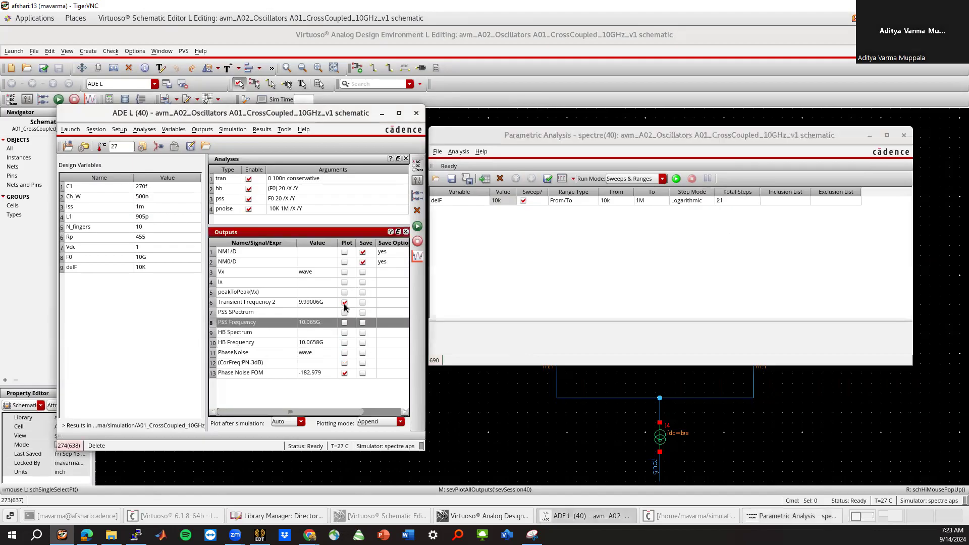
left_click(344, 302)
left_click(561, 277)
left_click(677, 179)
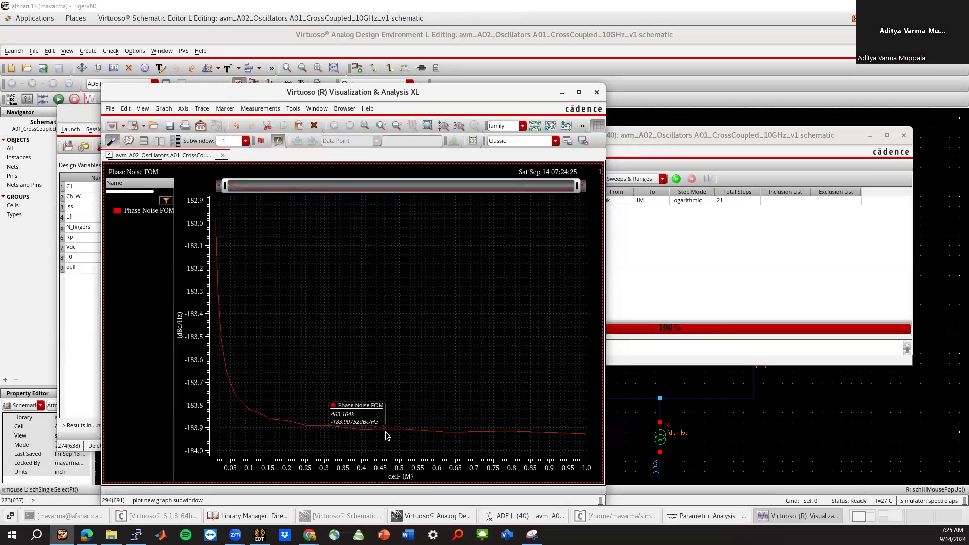
Close the Phase Noise FOM plot and the Parametric Analysis window.
left_click(596, 92)
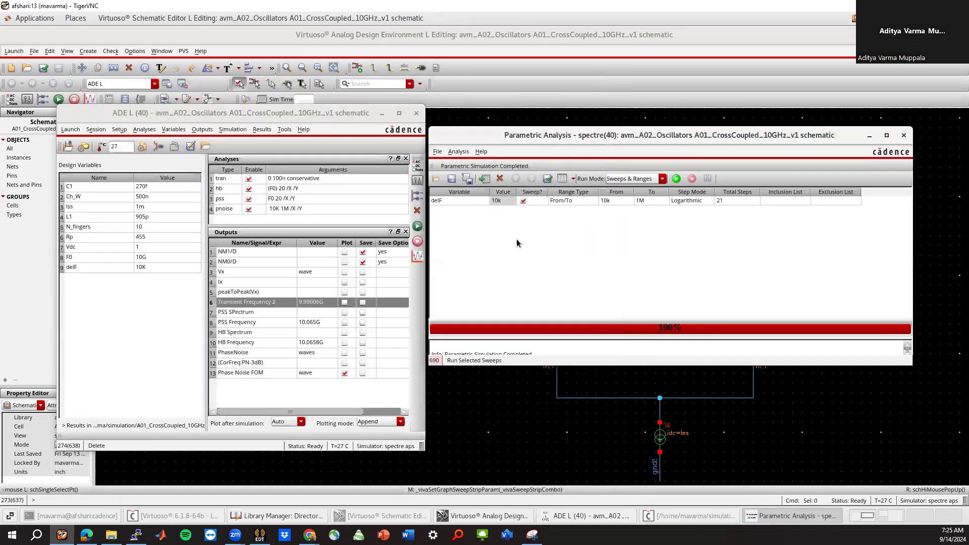
left_click(317, 398)
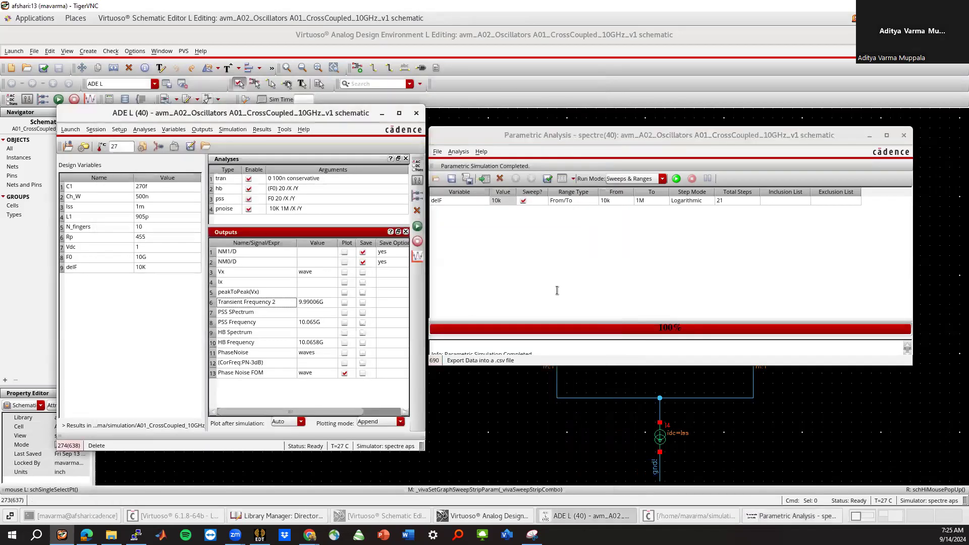
left_click(903, 135)
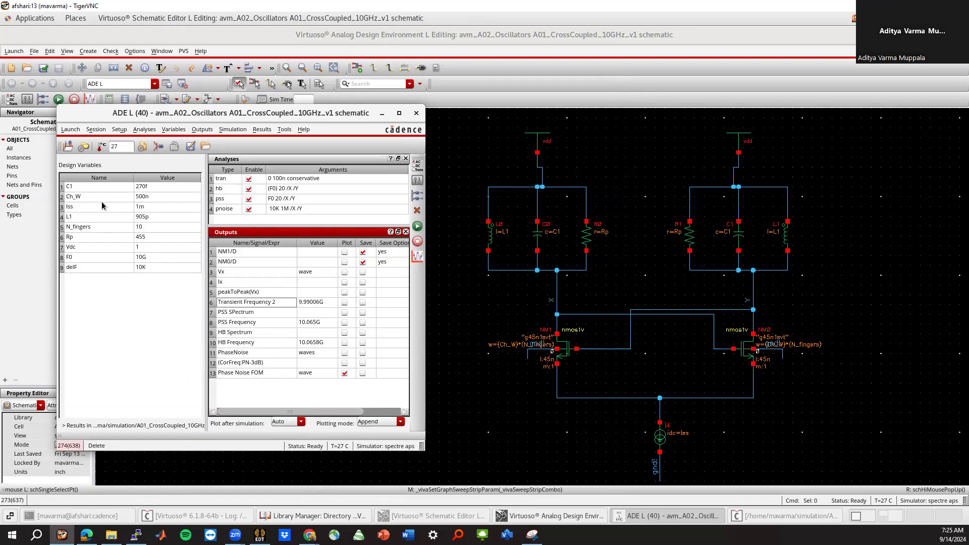
Set the N_fingers design variable to 5 and run the simulation.
double_click(144, 228)
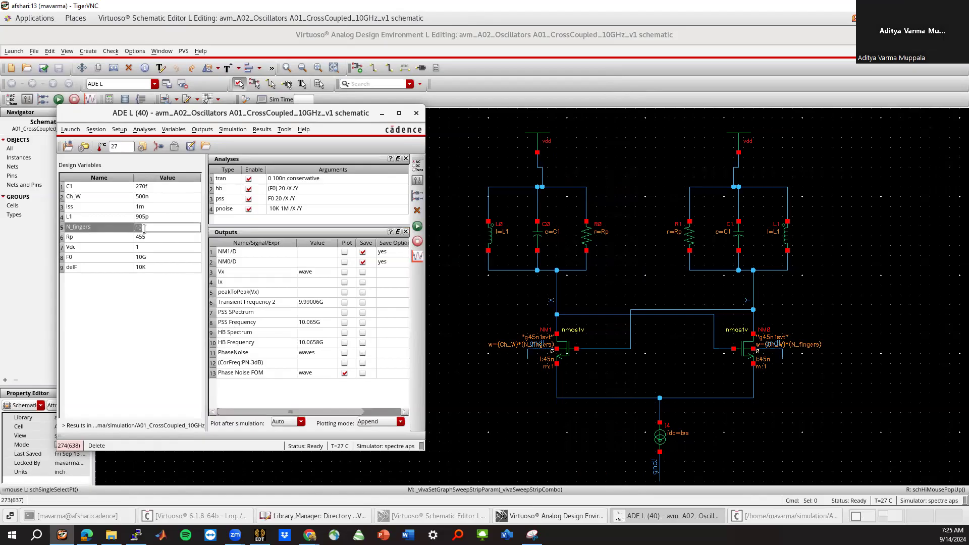
type("5")
left_click(147, 285)
left_click(417, 227)
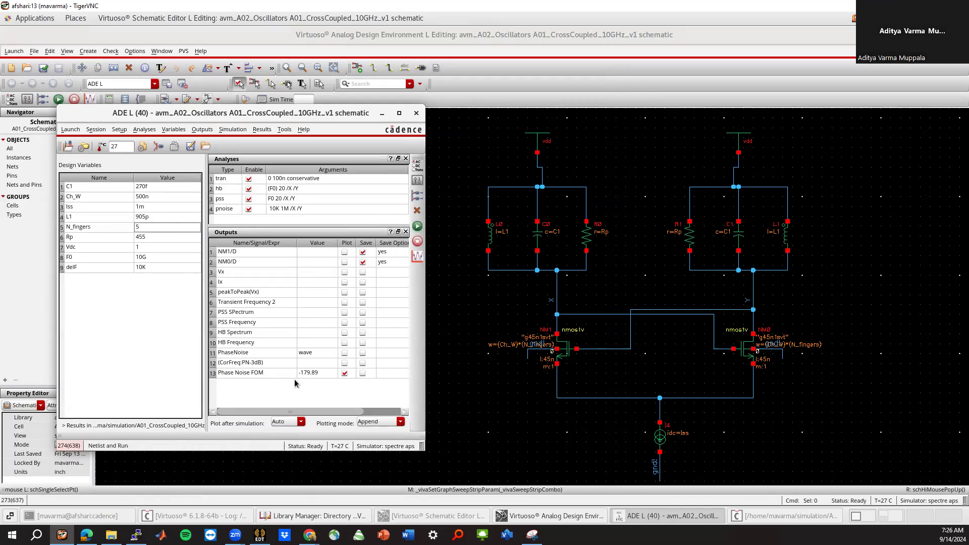
Set the N_fingers design variable to 12 and rerun the simulation.
double_click(149, 228)
type("12")
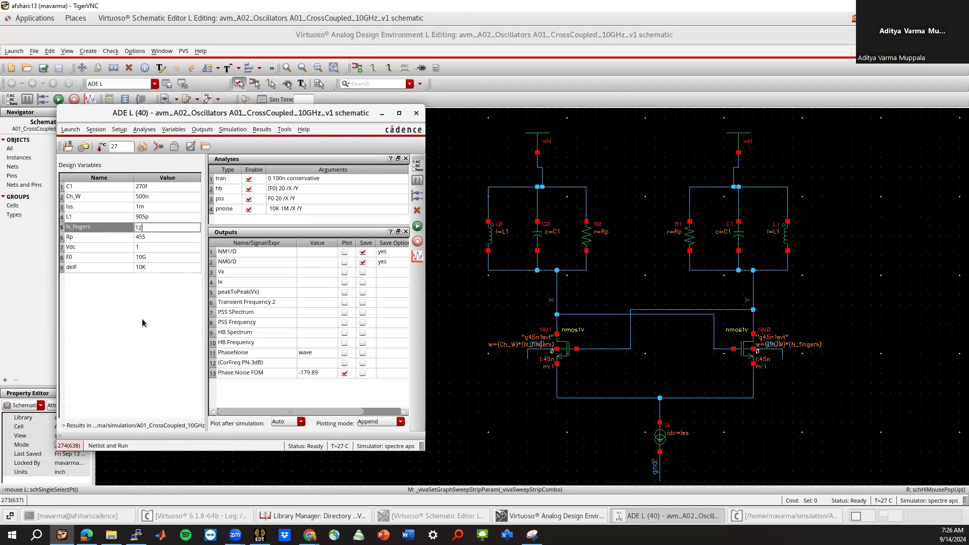
left_click(417, 227)
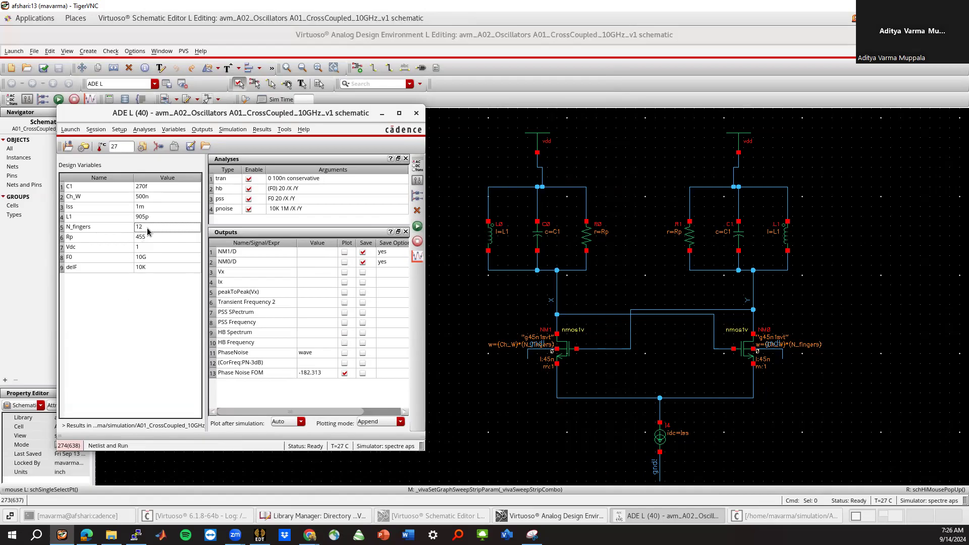
Return the N_fingers design variable to 10 and rerun the simulation.
double_click(147, 228)
type("10")
left_click(144, 295)
left_click(417, 223)
Minimize the ADE L window and fit the whole oscillator schematic in view.
left_click(382, 113)
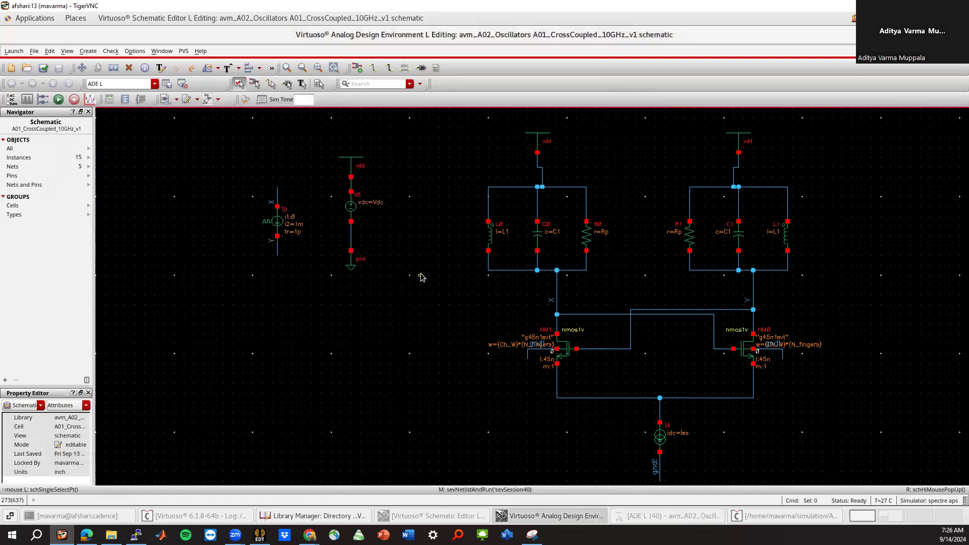
scroll(422, 277, "down", 2, "ctrl")
scroll(522, 311, "up", 2, "ctrl")
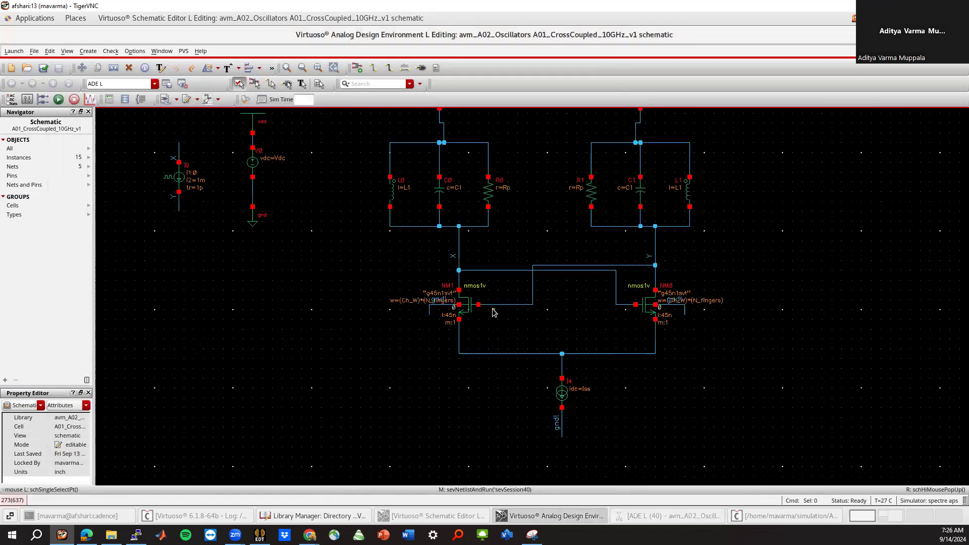
key("f")
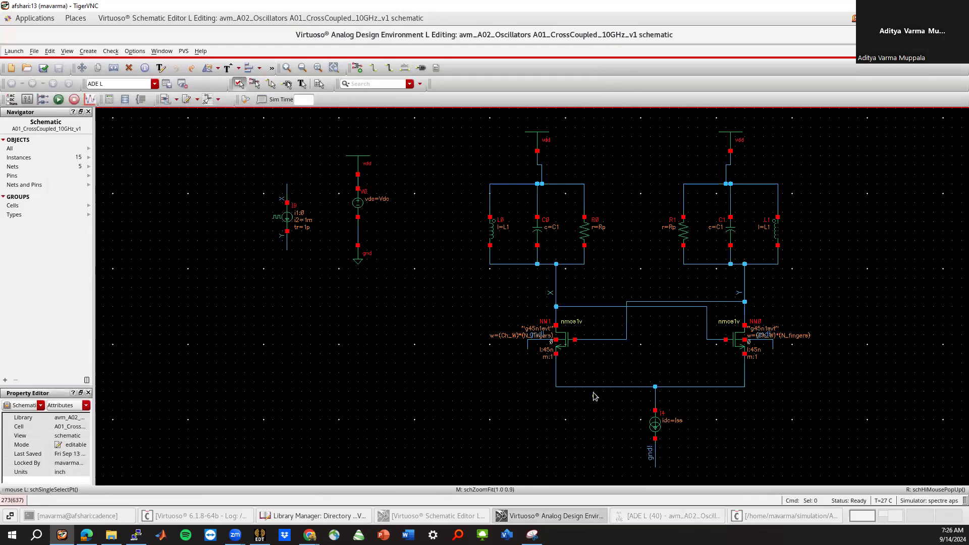